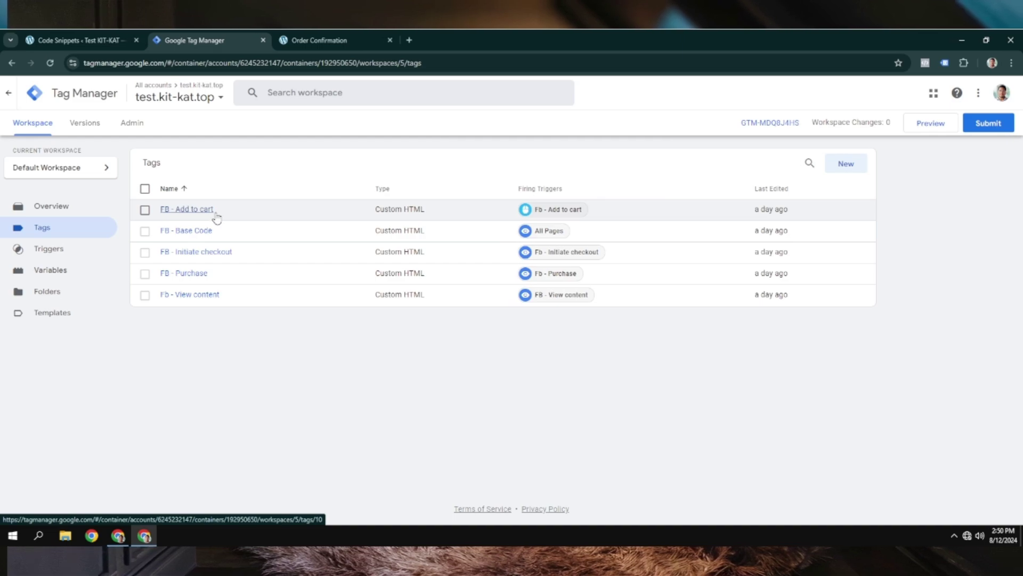
# Step: Examine the custom HTML script in the FB - Add to cart tag, then close the tag
pyautogui.click(194, 208)
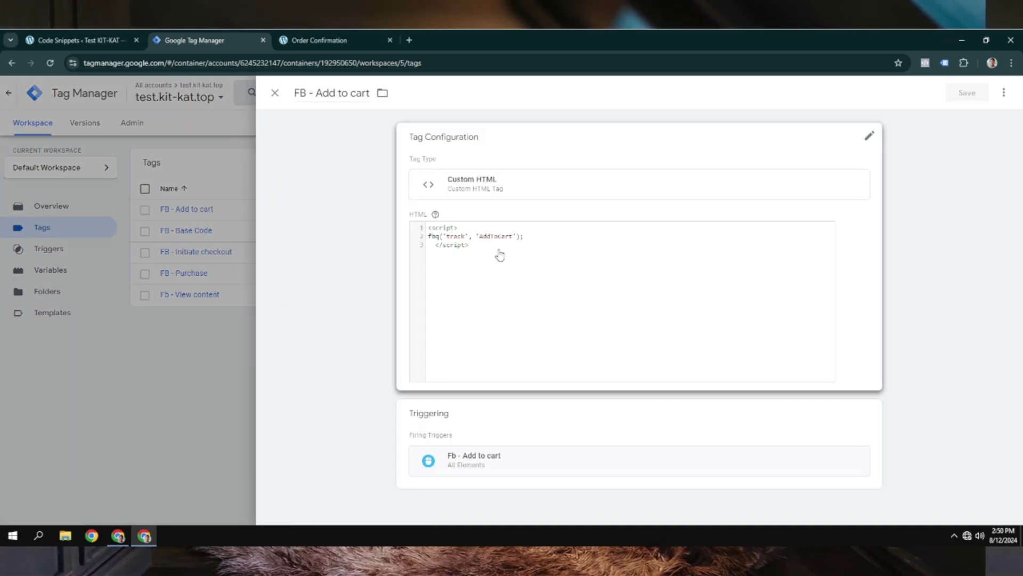
pyautogui.click(482, 250)
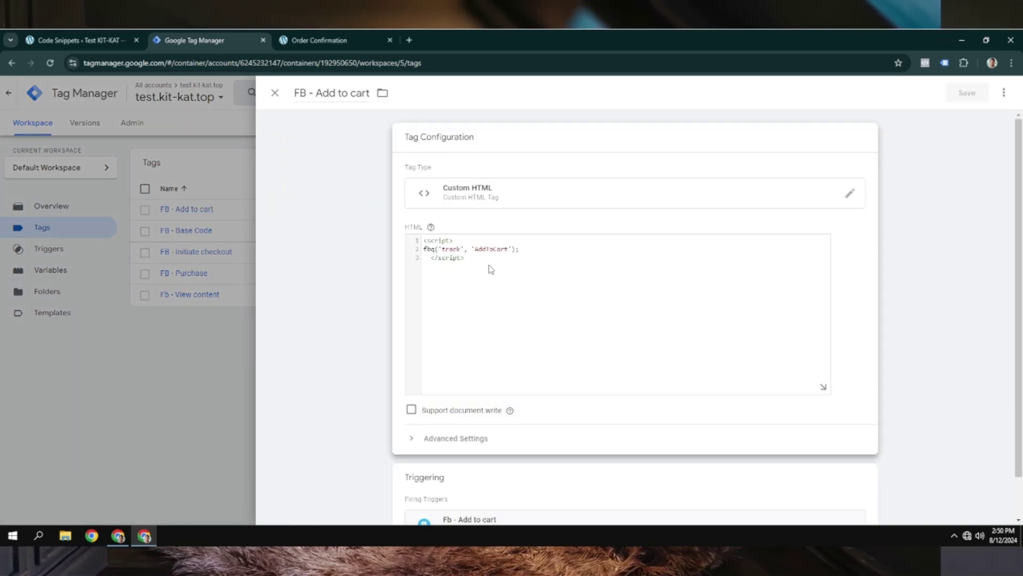
pyautogui.moveTo(491, 269); pyautogui.dragTo(433, 238)
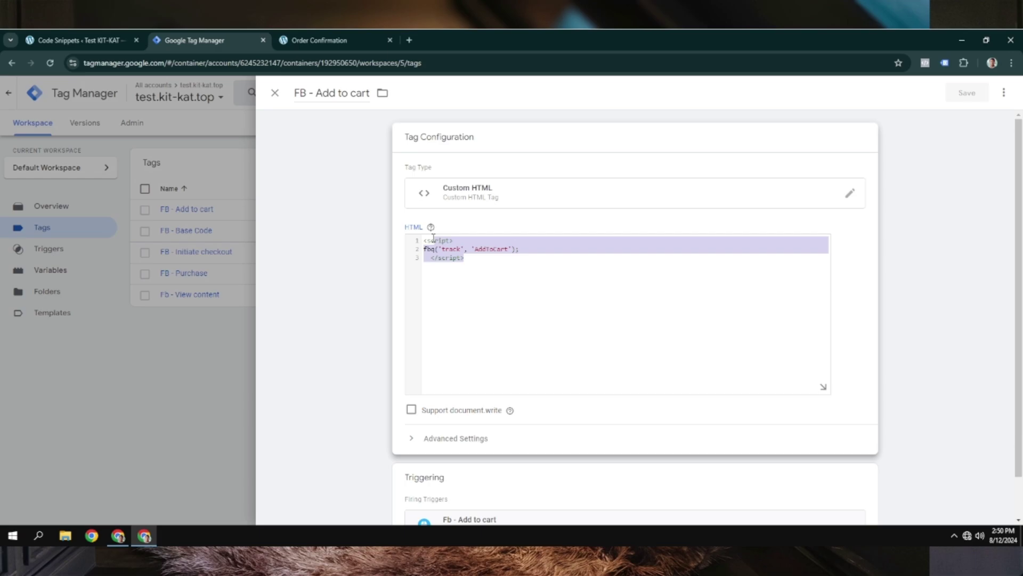
pyautogui.click(276, 93)
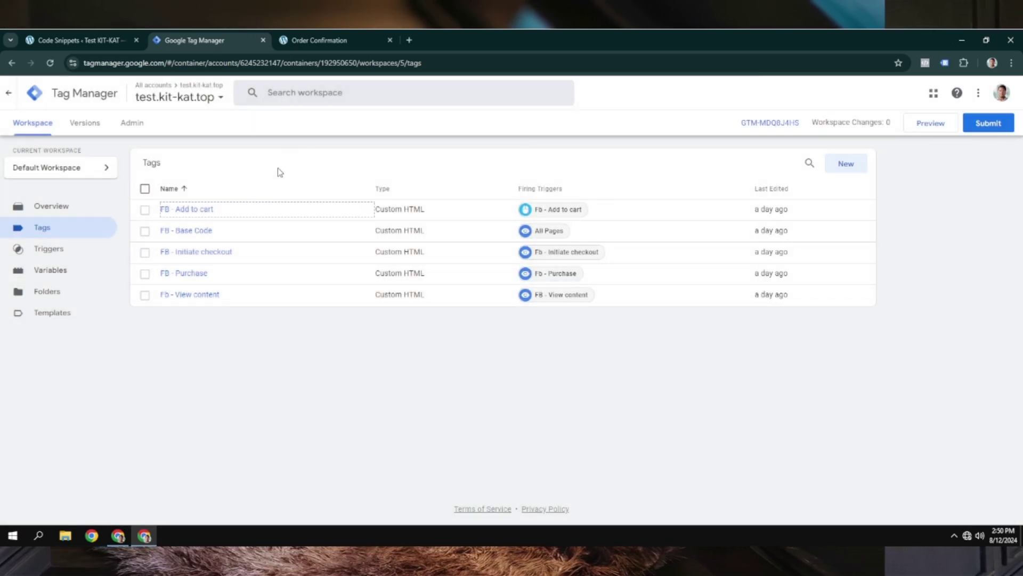
# Step: Examine the Meta Pixel script in the FB - Base Code tag and return to the tag list
pyautogui.click(213, 230)
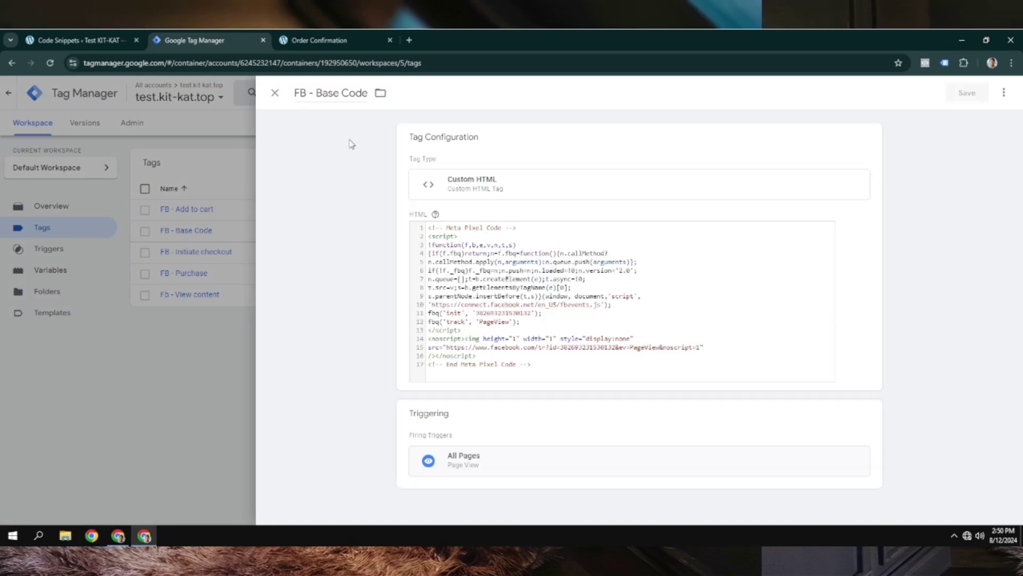
pyautogui.click(560, 357)
pyautogui.moveTo(546, 383); pyautogui.dragTo(409, 233)
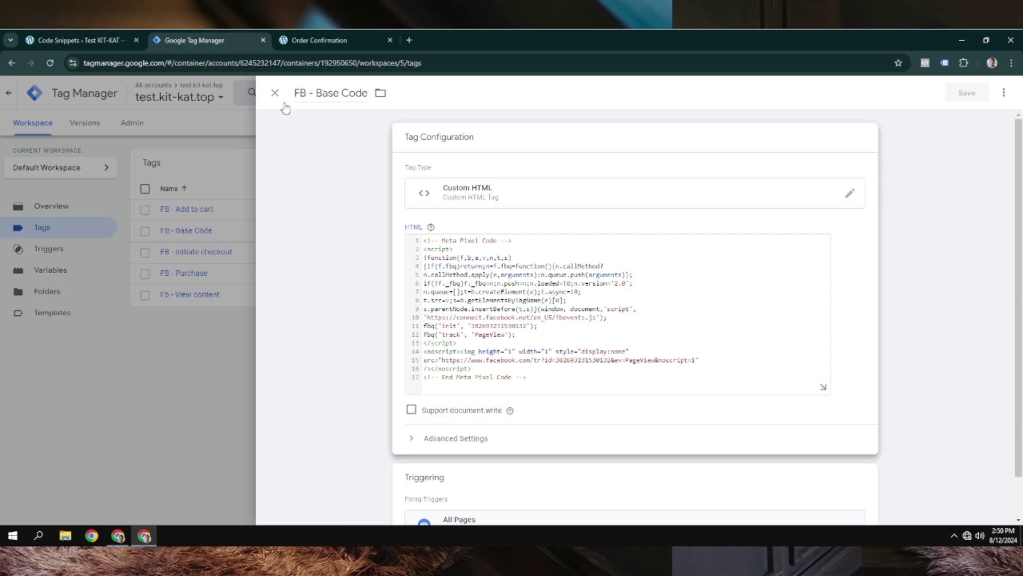
pyautogui.click(275, 93)
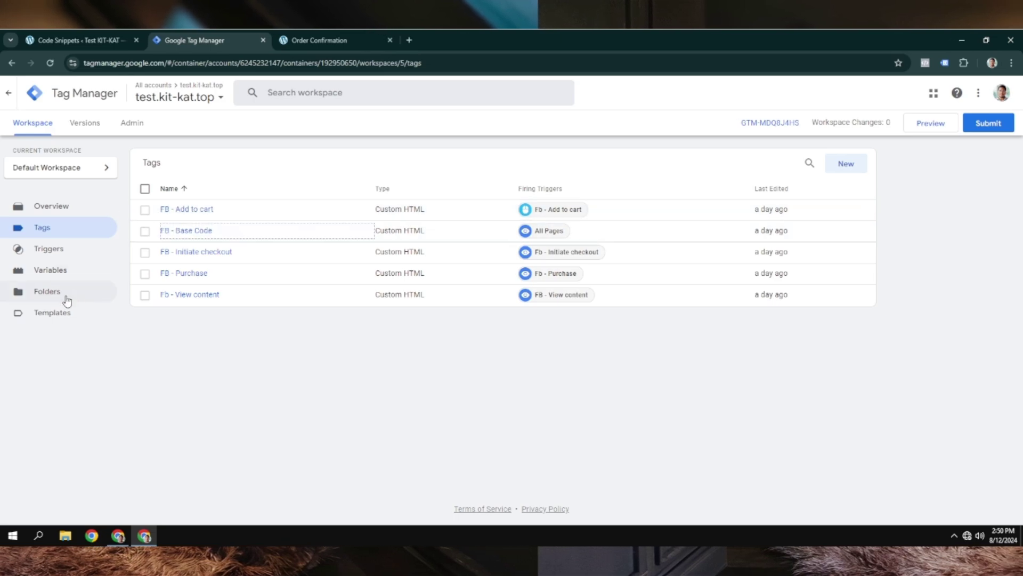
# Step: Start a new Tag Manager account named "test.kit-kat.top 1" and copy that name
pyautogui.click(12, 100)
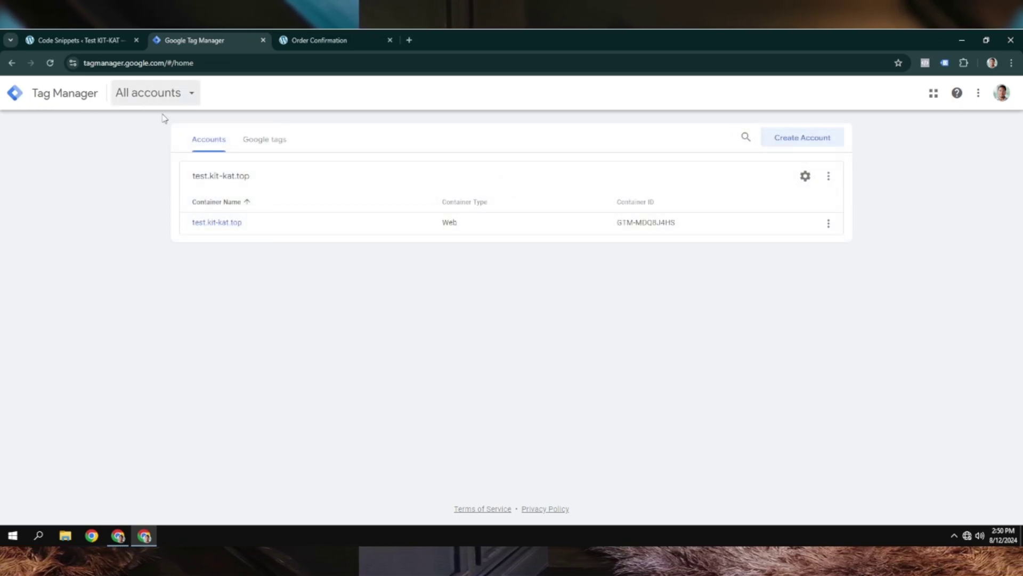
pyautogui.click(777, 140)
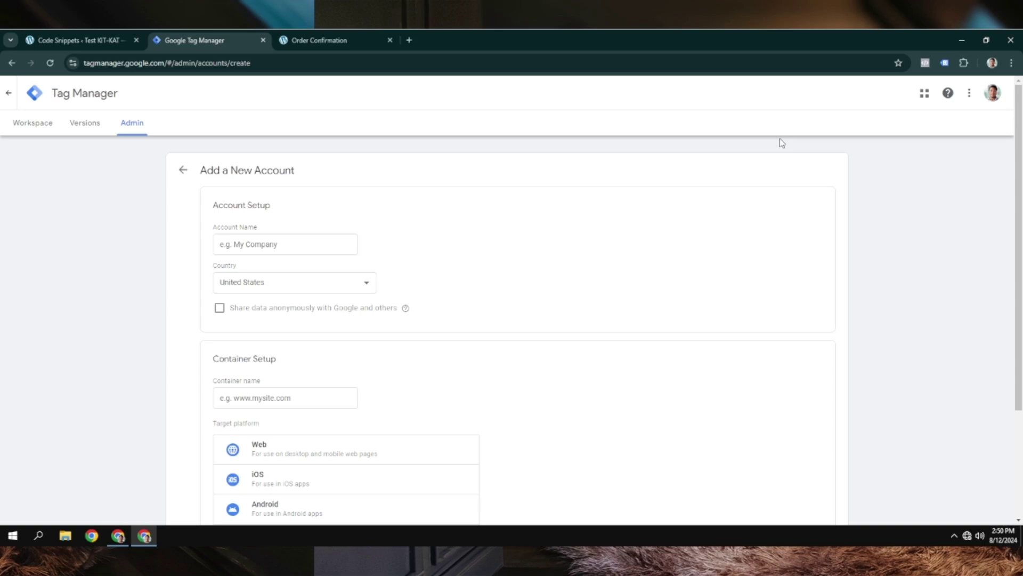
pyautogui.click(268, 245)
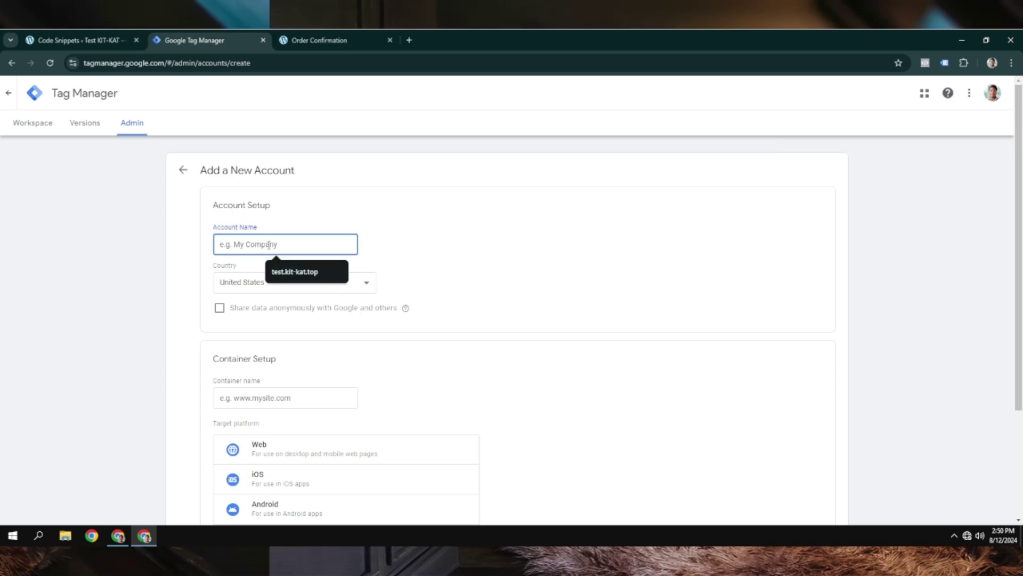
pyautogui.click(295, 271)
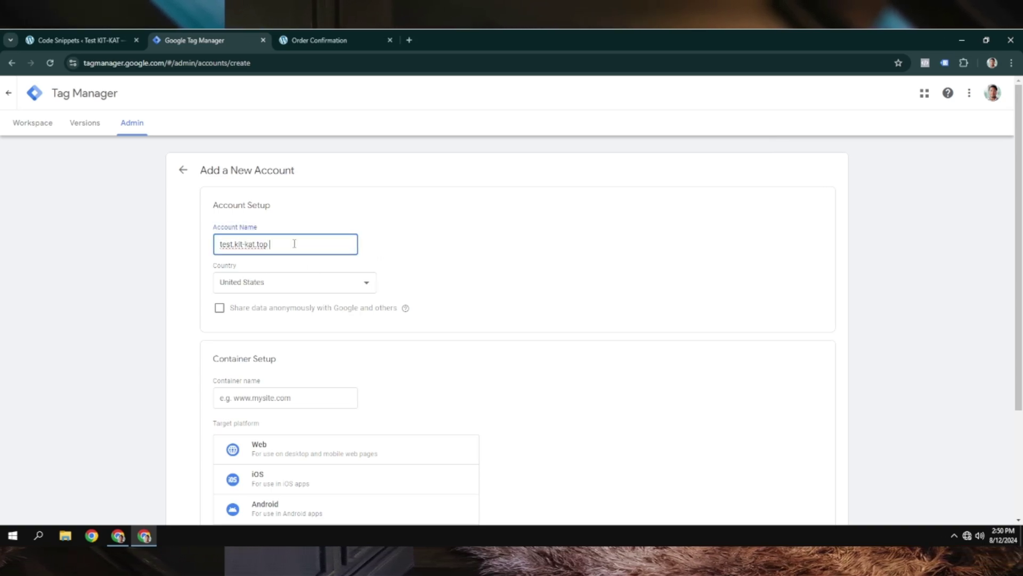
pyautogui.write('1')
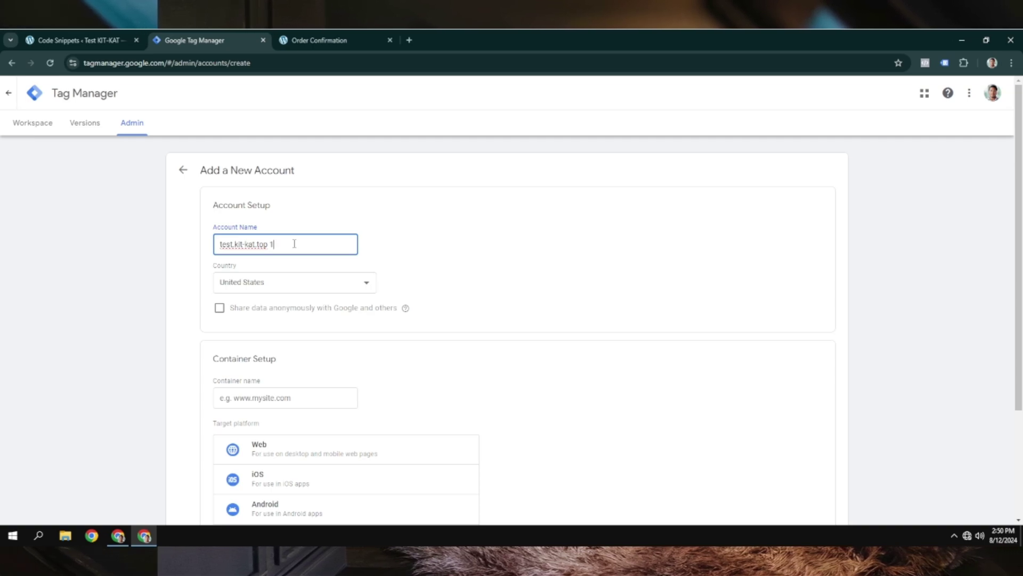
pyautogui.scroll(-3, 294, 244)
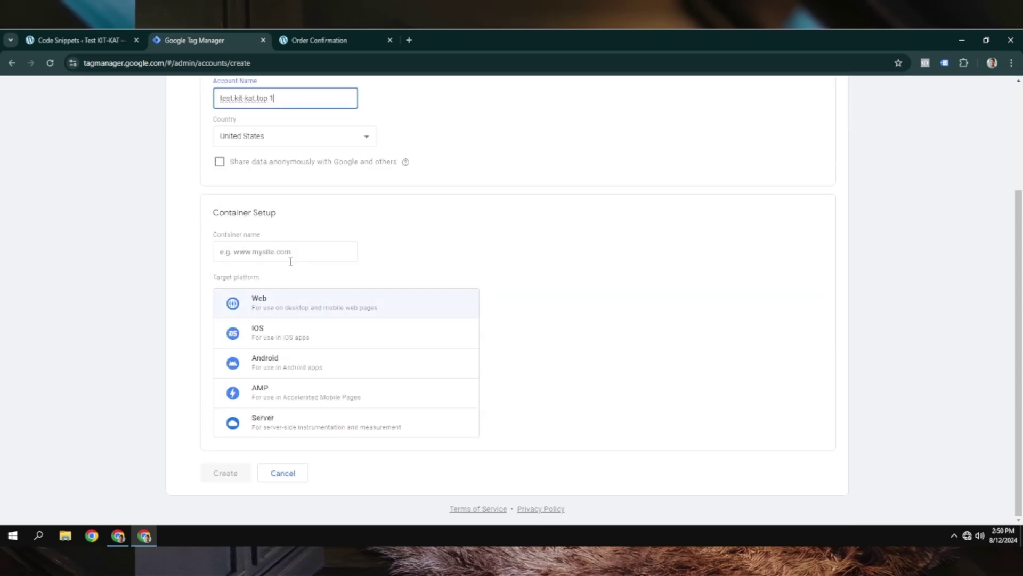
pyautogui.moveTo(288, 103); pyautogui.dragTo(175, 105)
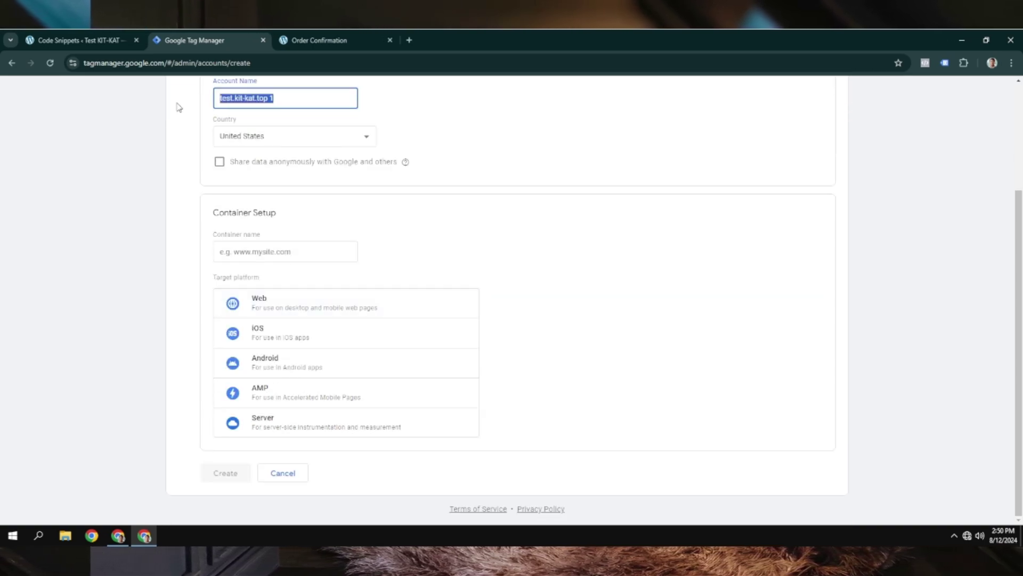
# Step: Set the new account's country to Bangladesh
pyautogui.click(265, 140)
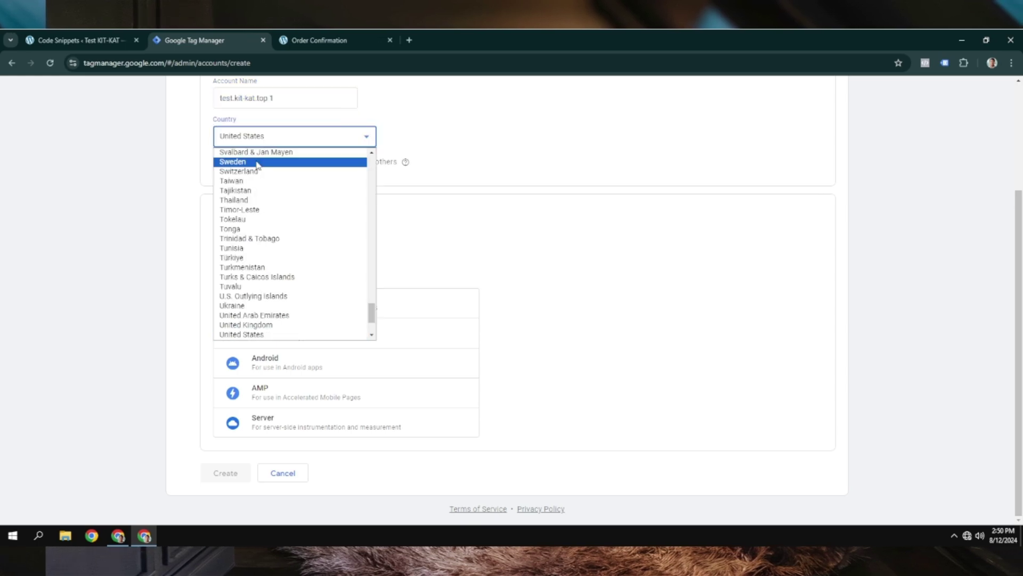
pyautogui.scroll(15, 249, 265)
pyautogui.scroll(10, 249, 265)
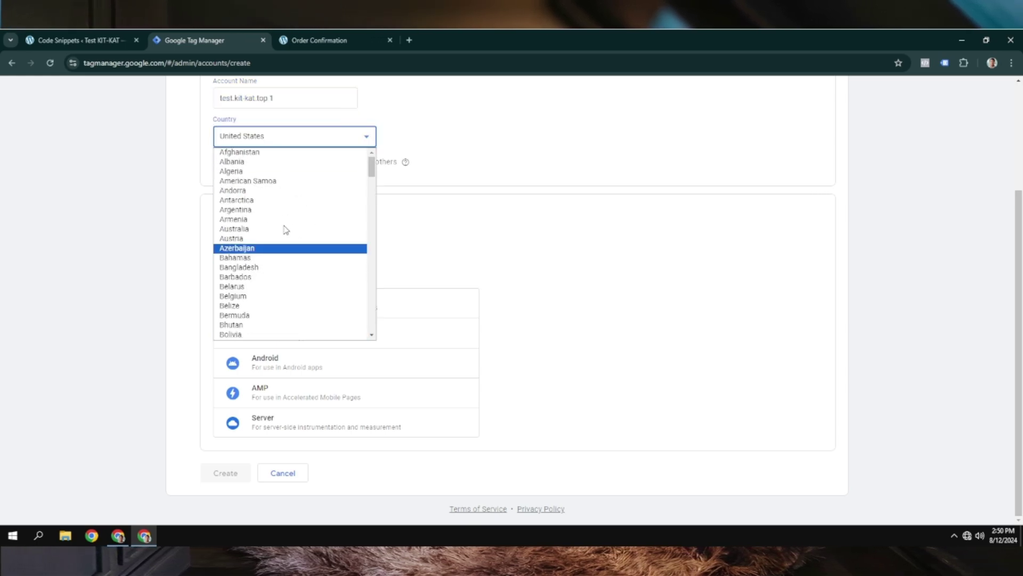
pyautogui.click(266, 268)
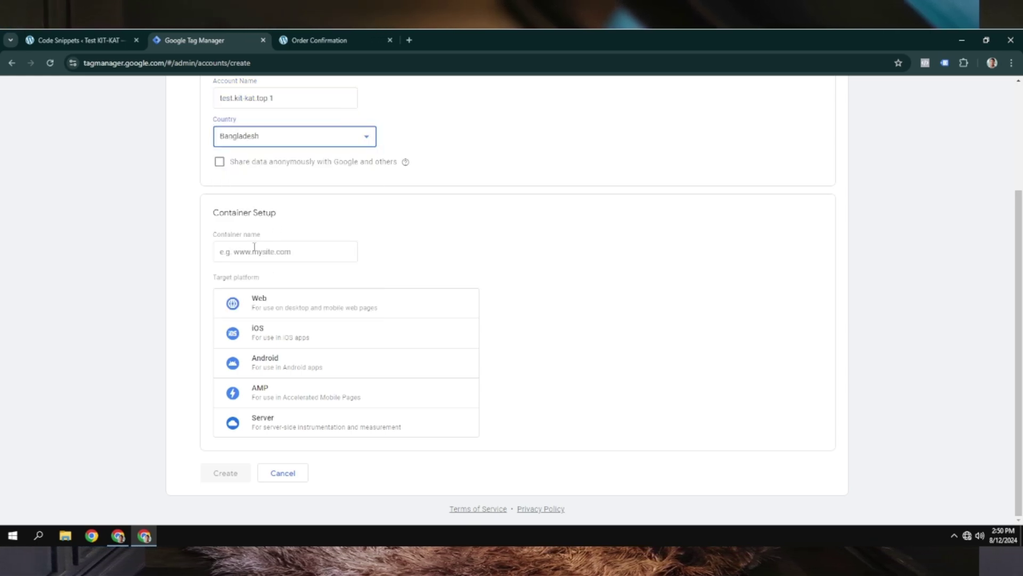
# Step: Name the container "test.kit-kat.top 1" and choose Web as its target platform
pyautogui.click(255, 247)
pyautogui.click(303, 278)
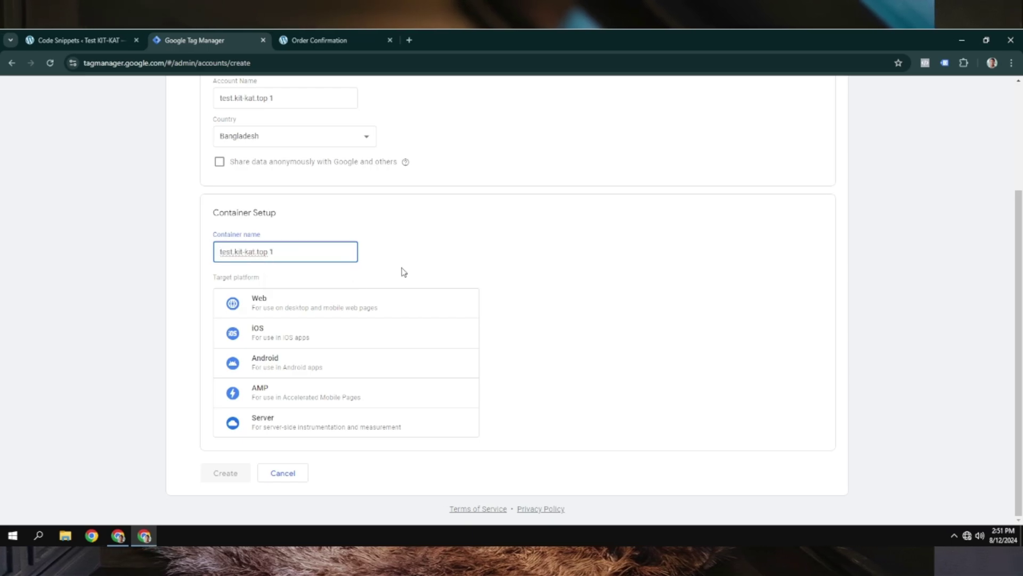
pyautogui.click(299, 303)
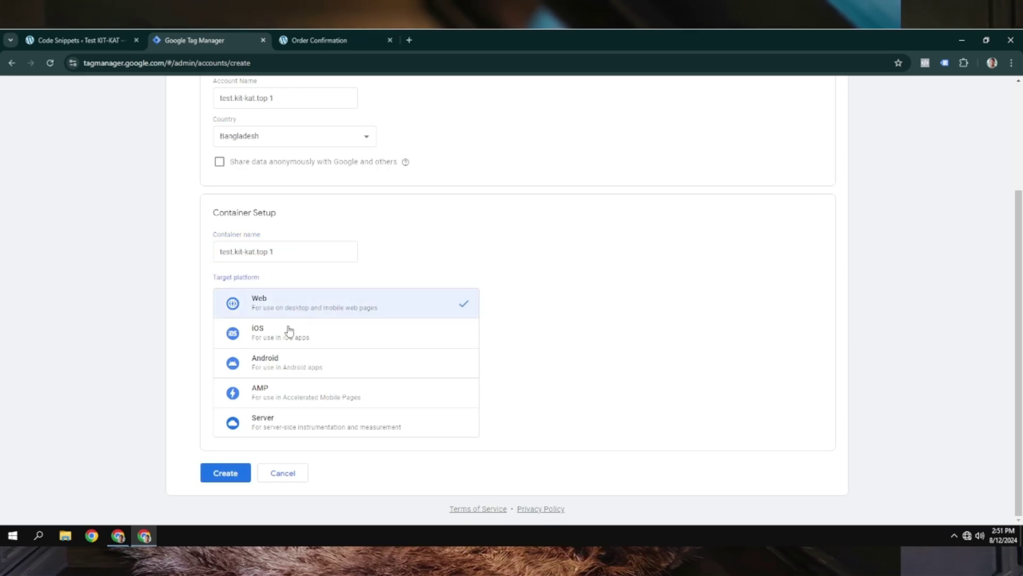
# Step: Create the account, accepting the service agreement and the data processing terms, and dismiss the installation instructions
pyautogui.click(225, 472)
pyautogui.scroll(-15, 319, 469)
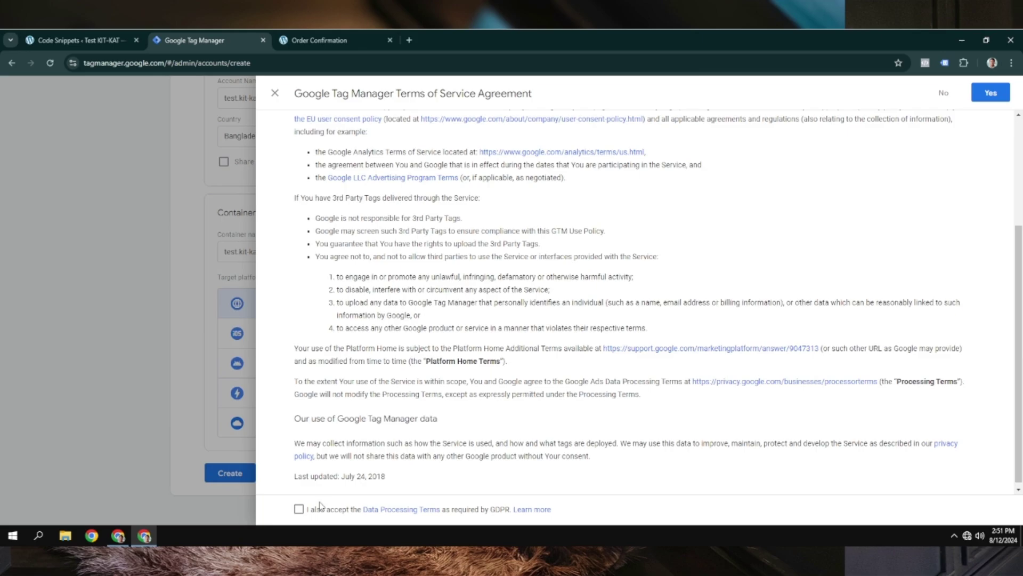
pyautogui.click(299, 509)
pyautogui.click(991, 93)
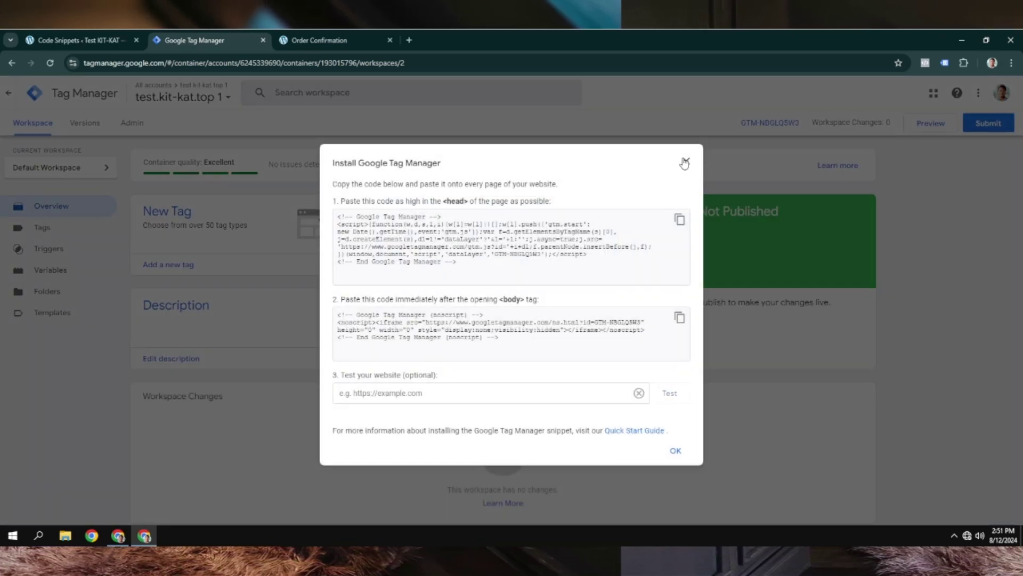
pyautogui.click(685, 161)
# Step: Open the Test KIT-KAT home page and check its pixel events with Meta Pixel Helper
pyautogui.click(336, 37)
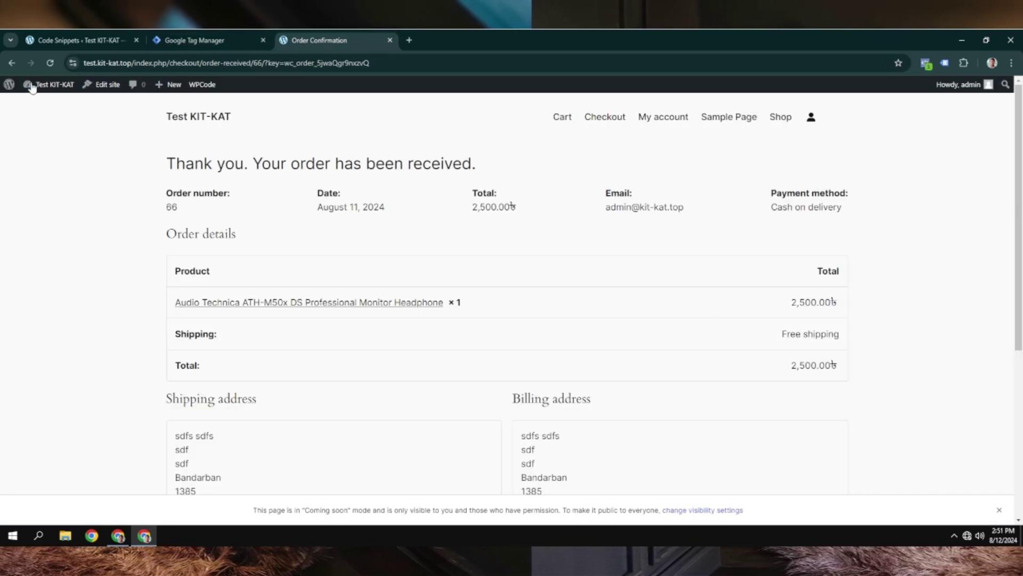
pyautogui.moveTo(78, 86)
pyautogui.click(221, 118)
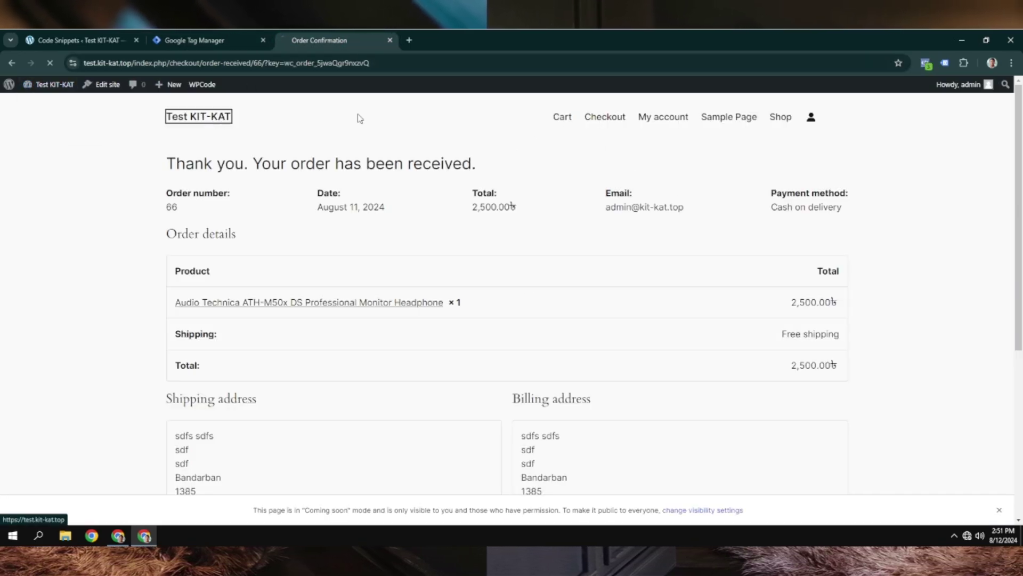
pyautogui.click(926, 63)
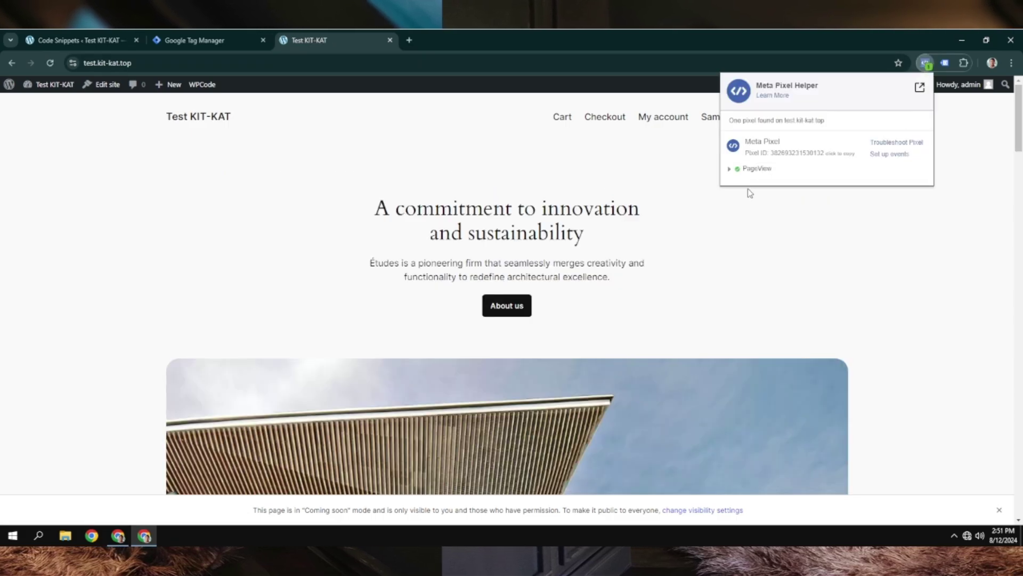
pyautogui.click(746, 176)
pyautogui.click(748, 171)
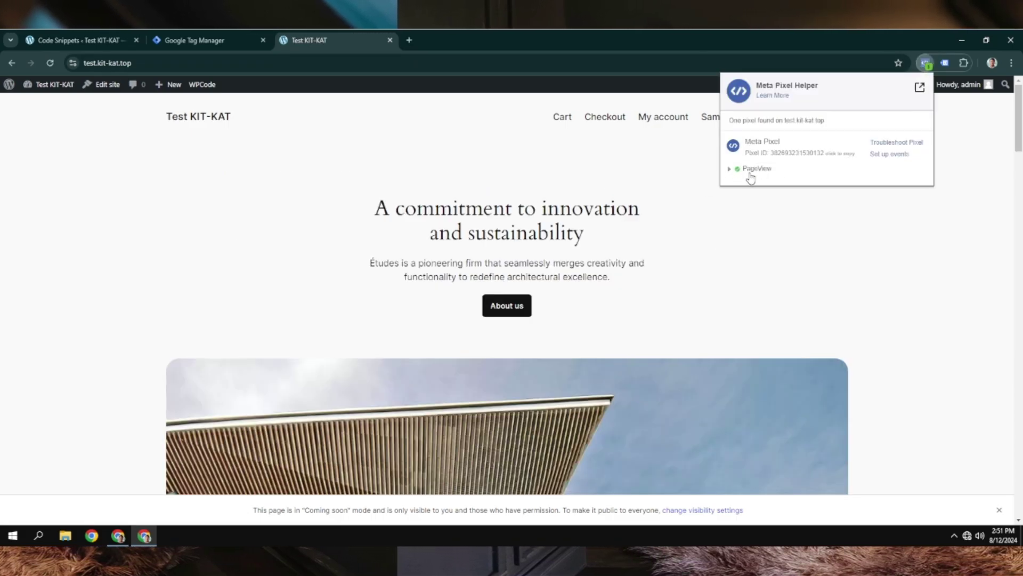
pyautogui.click(757, 172)
pyautogui.click(760, 170)
pyautogui.click(434, 172)
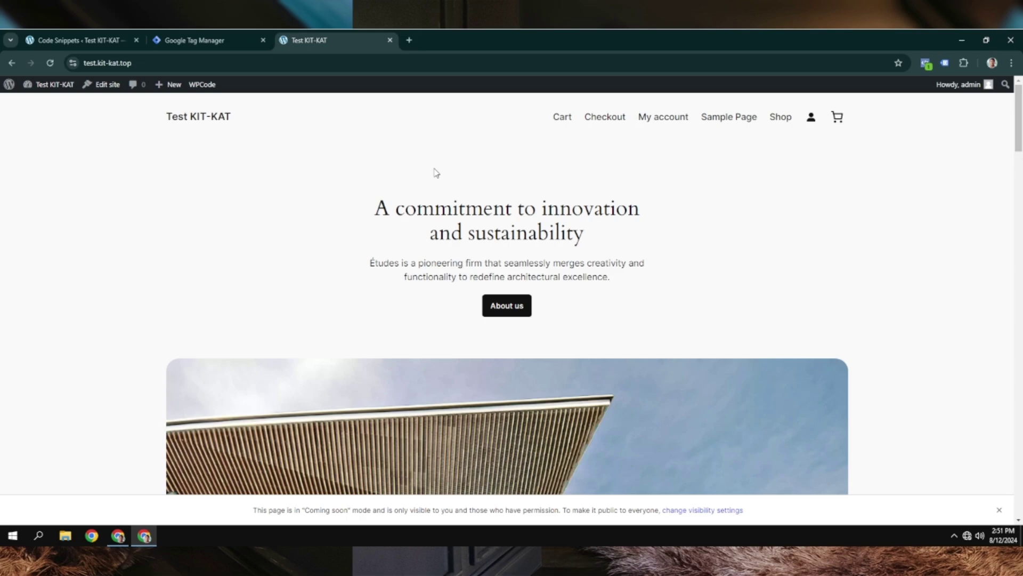
# Step: Return to the new container in Tag Manager and look over the available accounts and containers
pyautogui.click(244, 39)
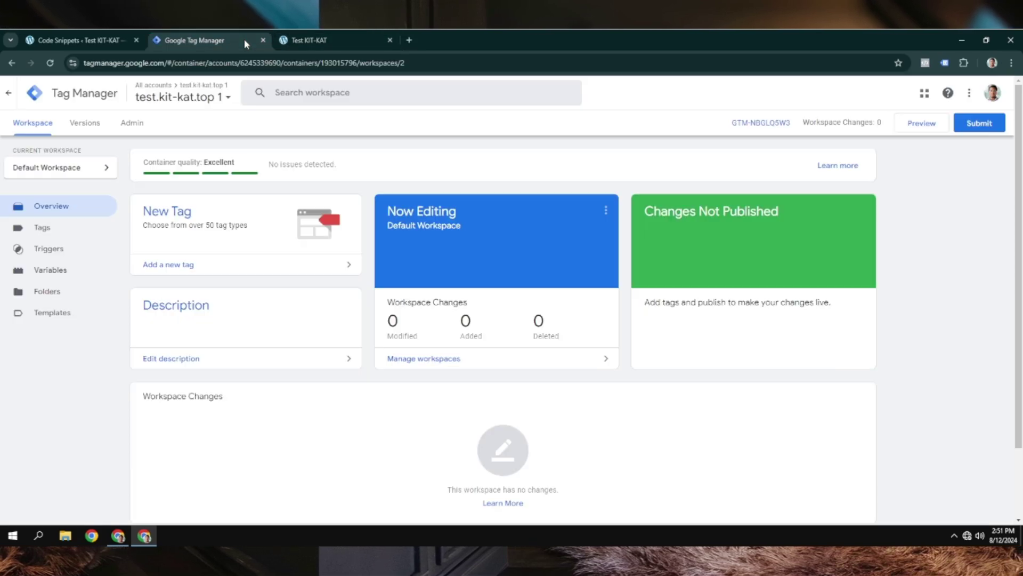
pyautogui.click(339, 44)
pyautogui.click(188, 40)
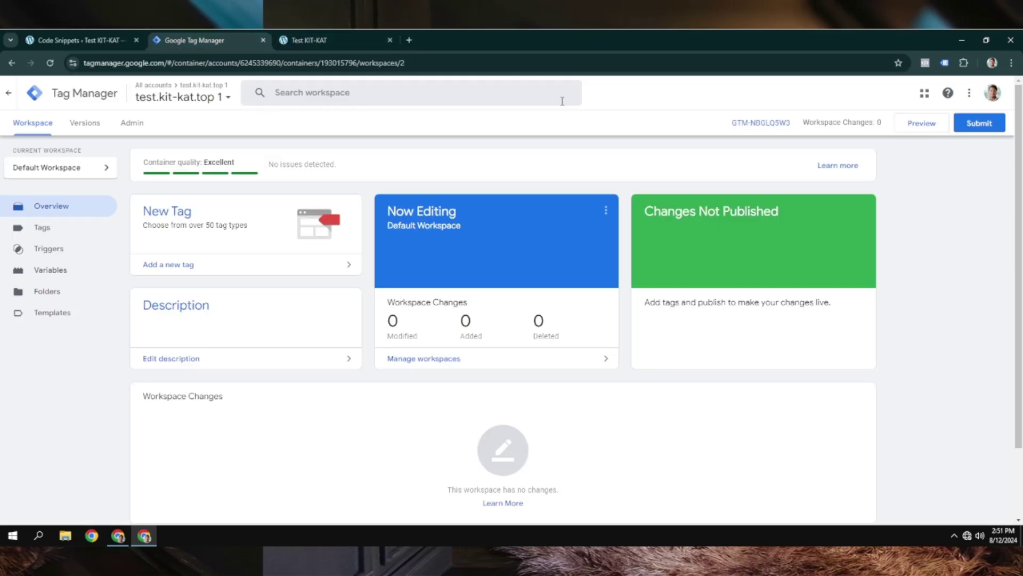
pyautogui.click(156, 102)
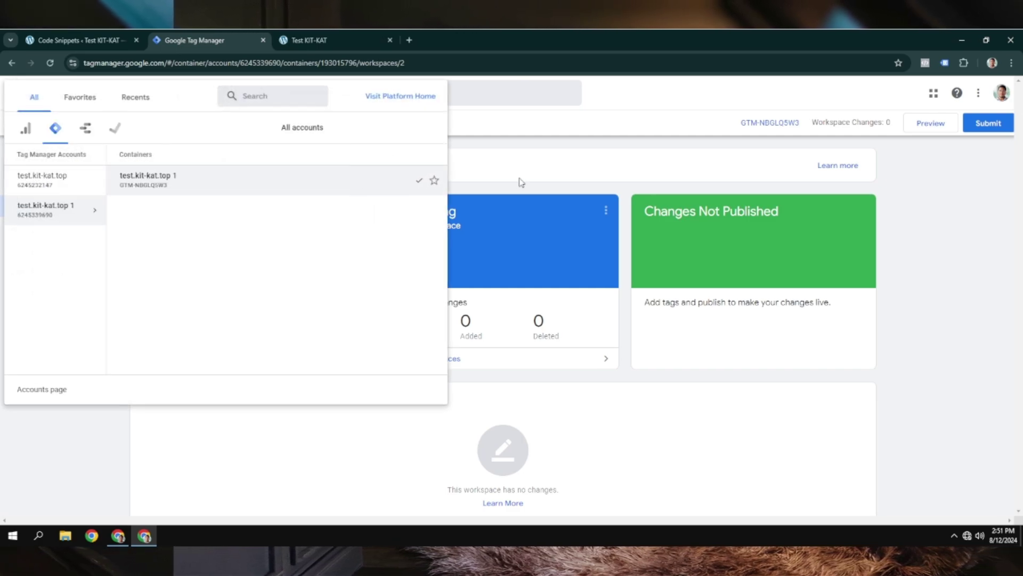
pyautogui.click(710, 152)
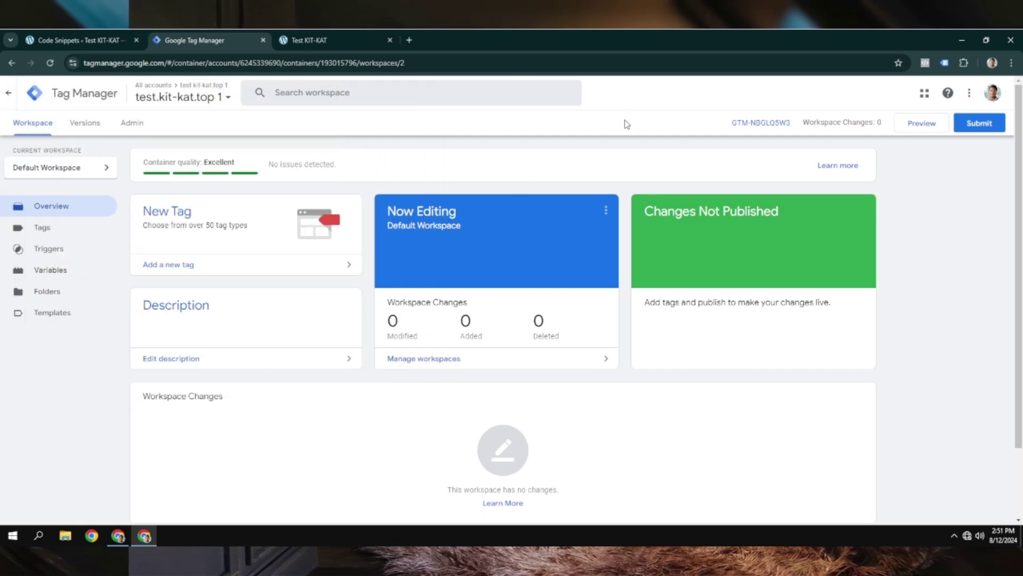
# Step: Copy the head and body installation snippets of the test.kit-kat.top 1 container
pyautogui.click(70, 37)
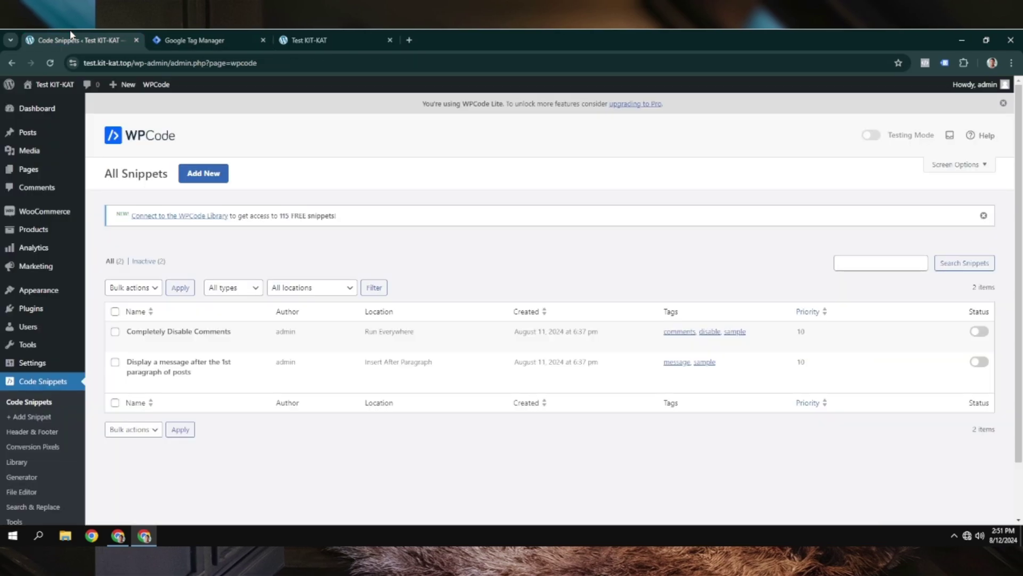
pyautogui.click(206, 39)
pyautogui.click(755, 124)
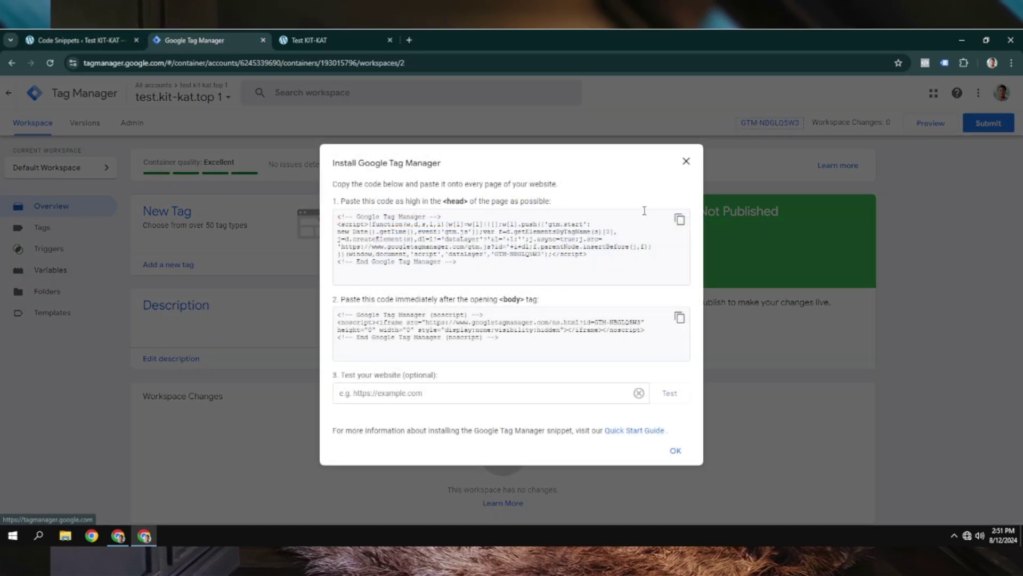
pyautogui.click(679, 219)
pyautogui.click(680, 318)
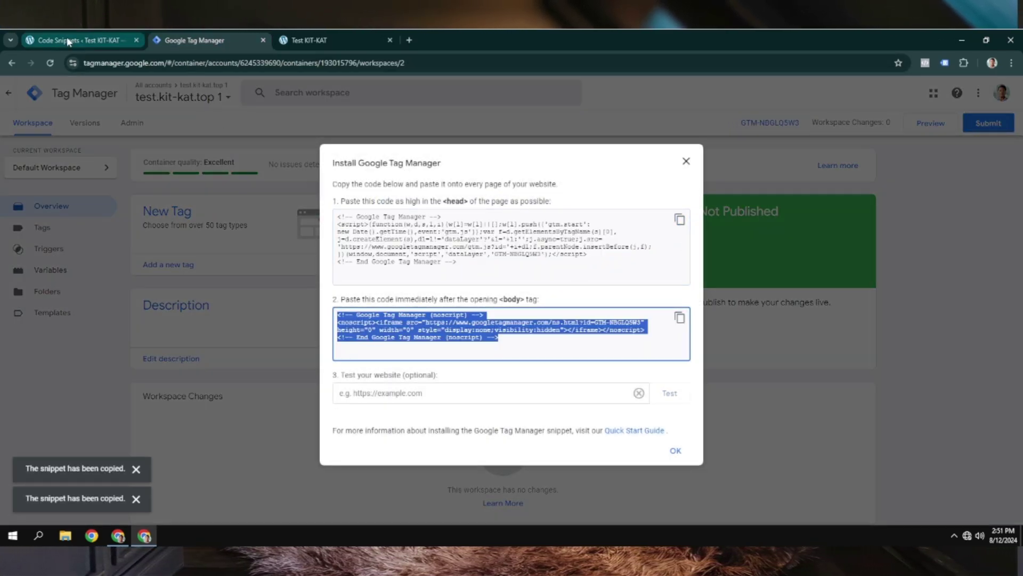
# Step: Open WPCode's Header & Footer page in WordPress and examine the Tag Manager code in the header and body sections
pyautogui.click(66, 37)
pyautogui.scroll(-1, 16, 384)
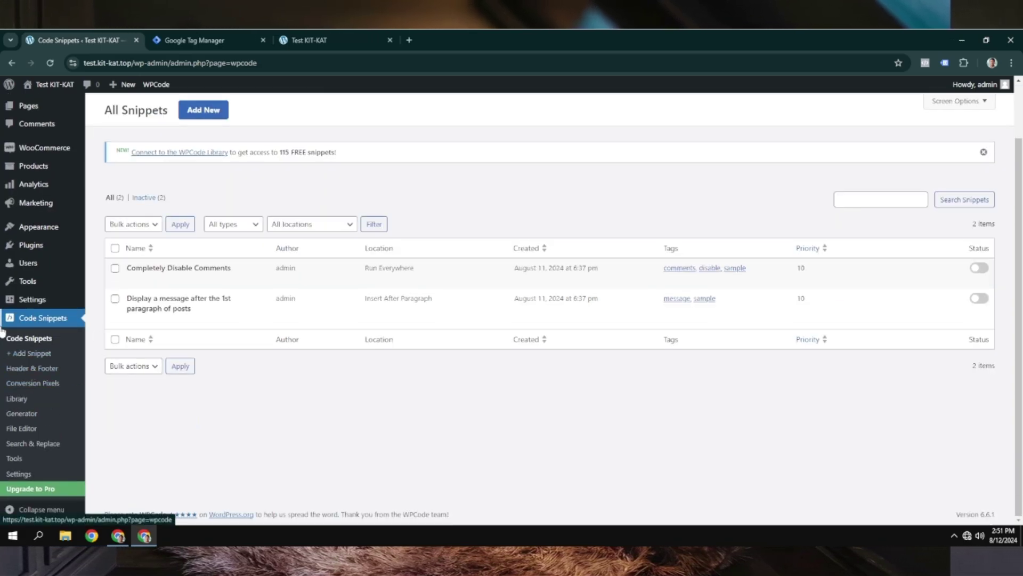
pyautogui.click(33, 368)
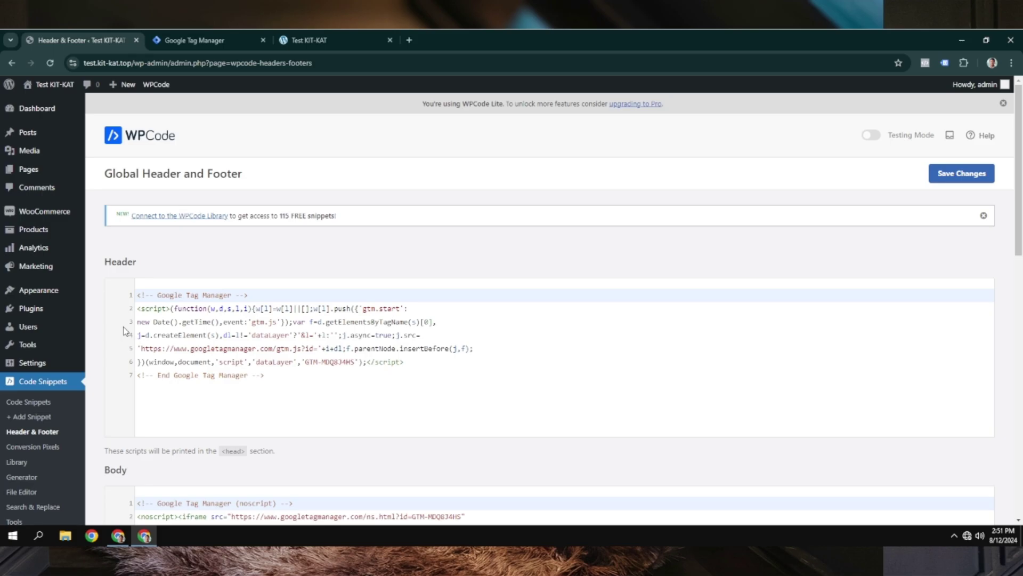
pyautogui.hotkey('ctrl', 'a')
pyautogui.scroll(-3, 255, 366)
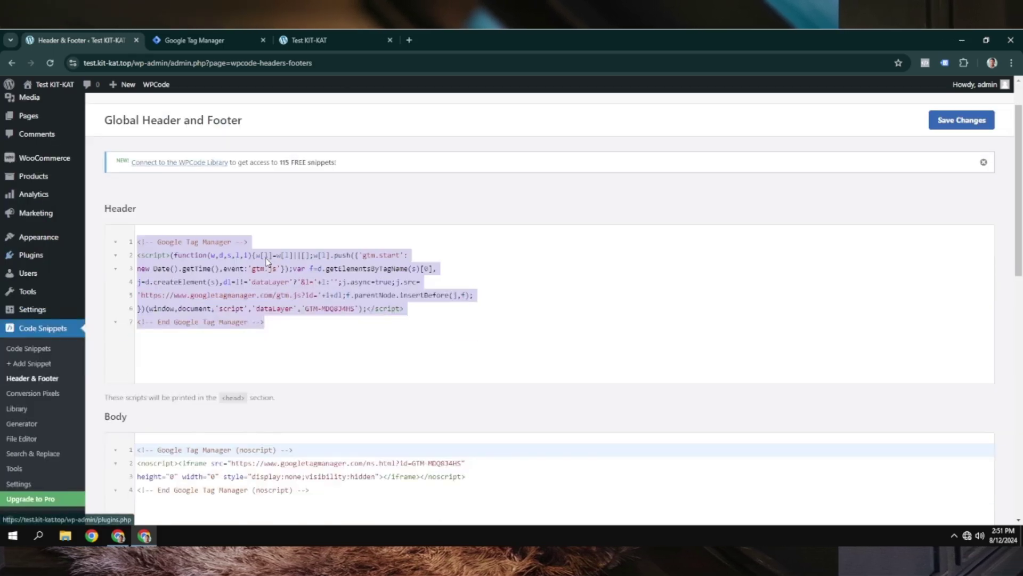
pyautogui.moveTo(317, 387); pyautogui.dragTo(190, 320)
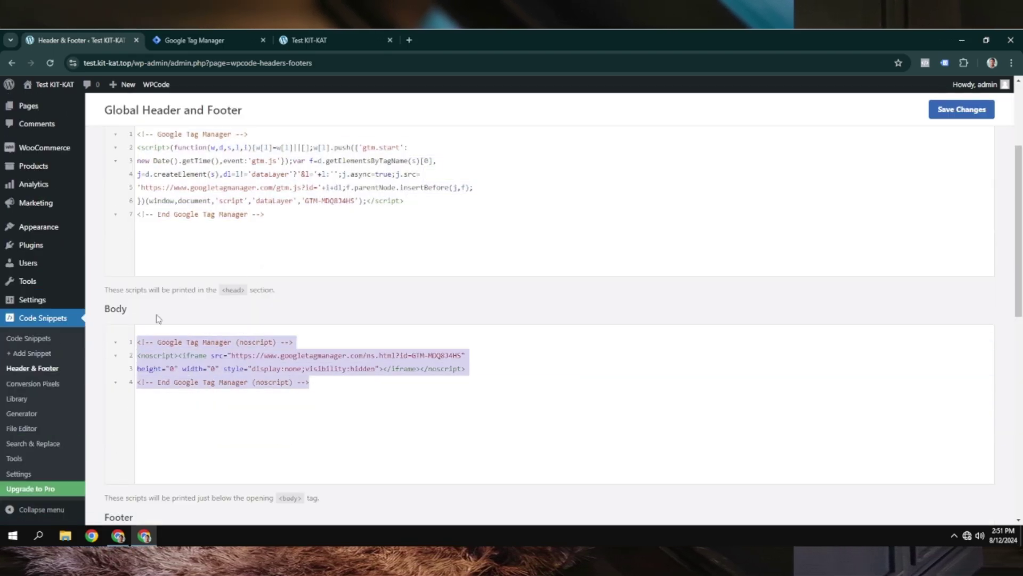
pyautogui.scroll(3, 323, 251)
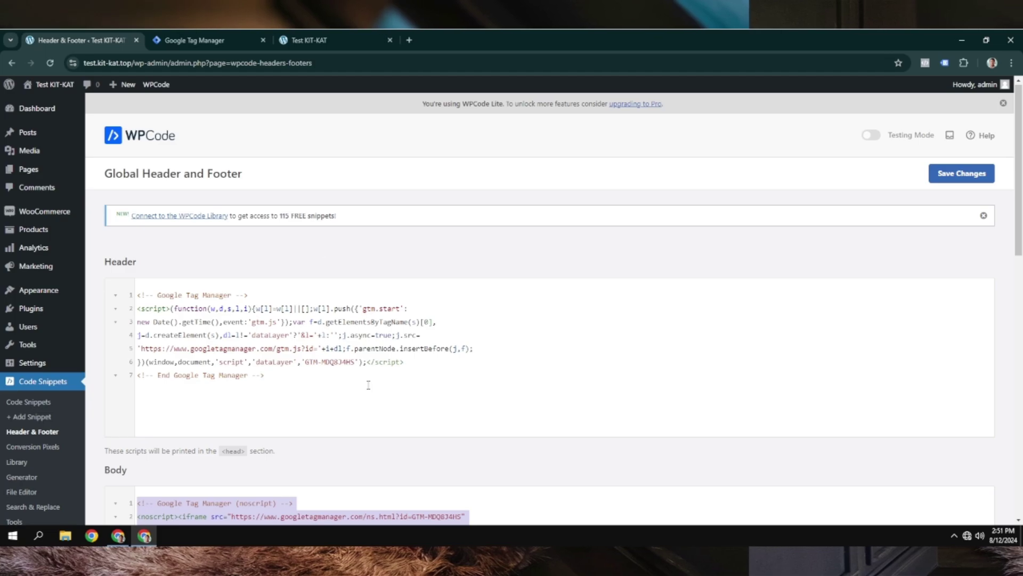
# Step: Delete the existing Tag Manager code from WPCode's header and body sections and save the changes
pyautogui.moveTo(292, 384); pyautogui.dragTo(118, 303)
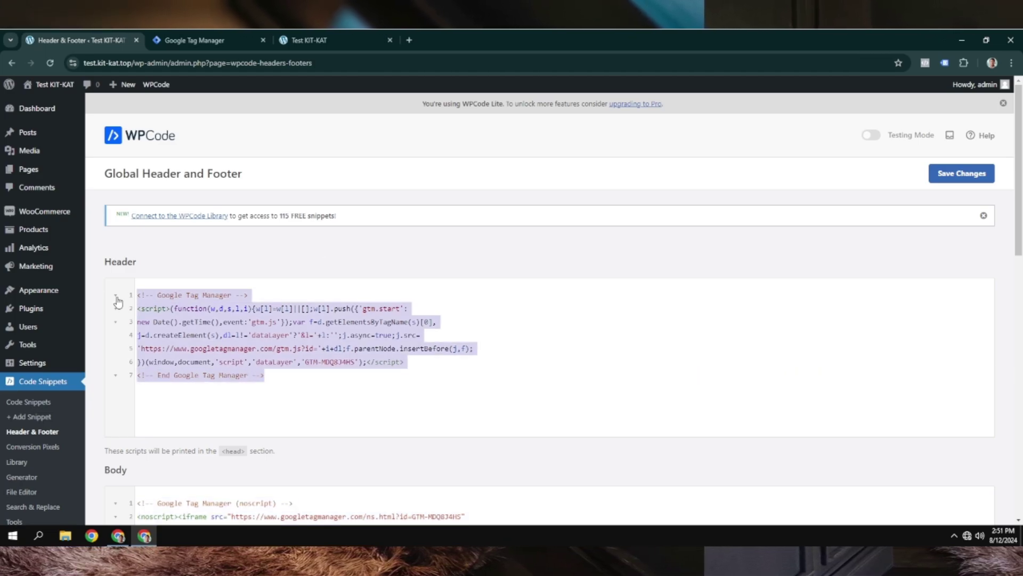
pyautogui.press('BackSpace')
pyautogui.scroll(-3, 261, 322)
pyautogui.moveTo(309, 382); pyautogui.dragTo(123, 339)
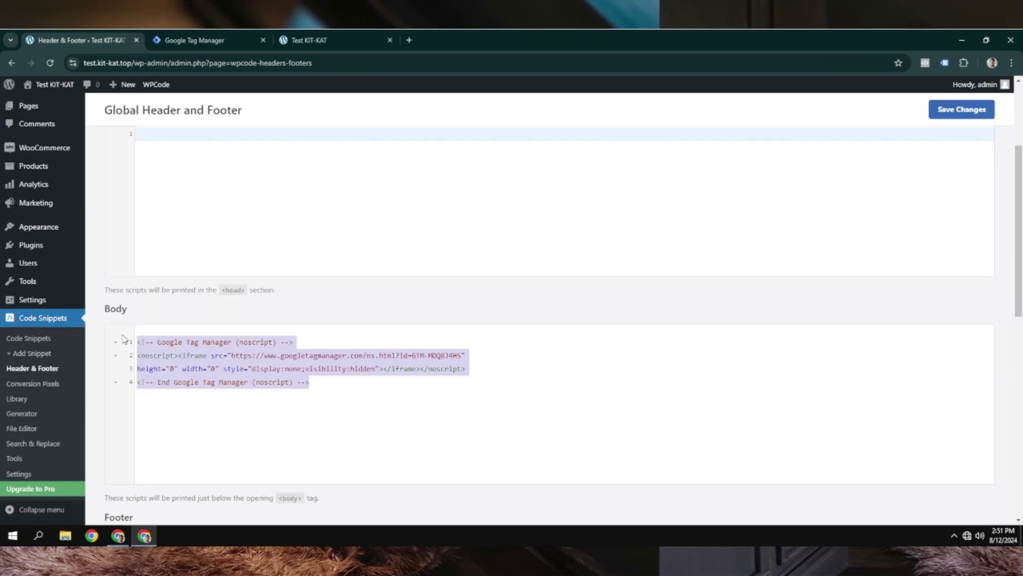
pyautogui.press('BackSpace')
pyautogui.click(946, 116)
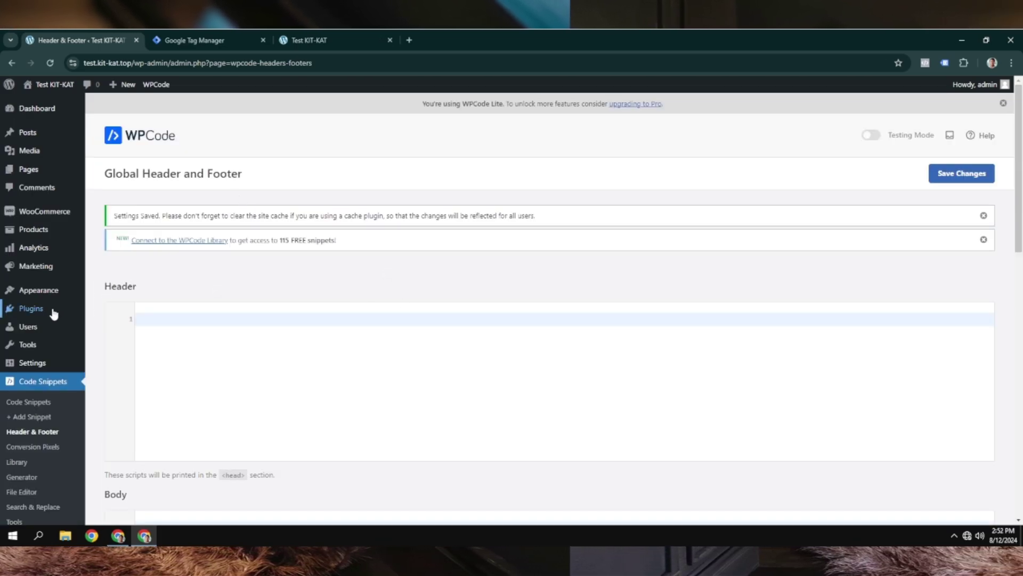
# Step: Search the new plugins for "gtm", then install and activate the GTM4WP plugin
pyautogui.moveTo(48, 314)
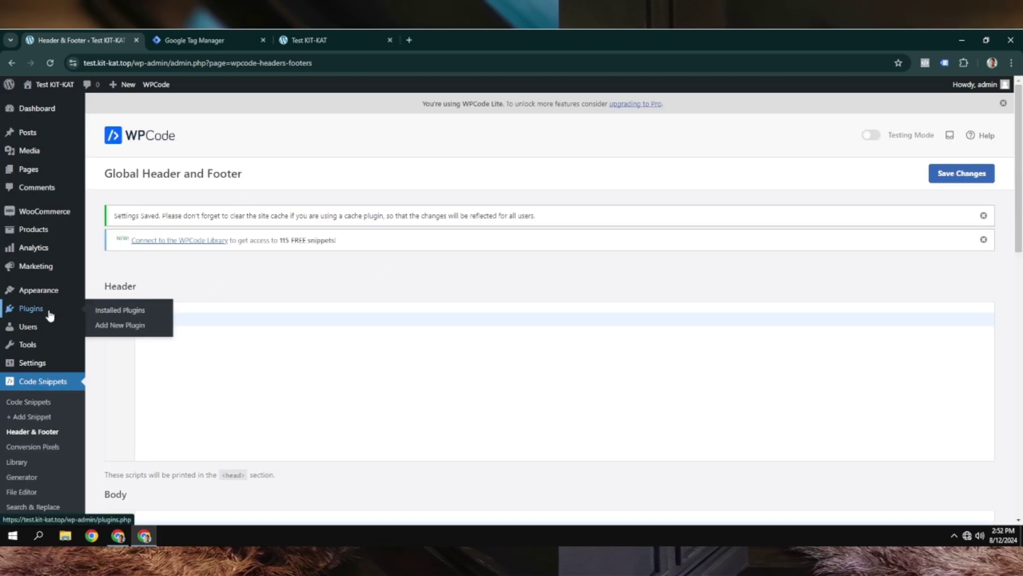
pyautogui.click(99, 332)
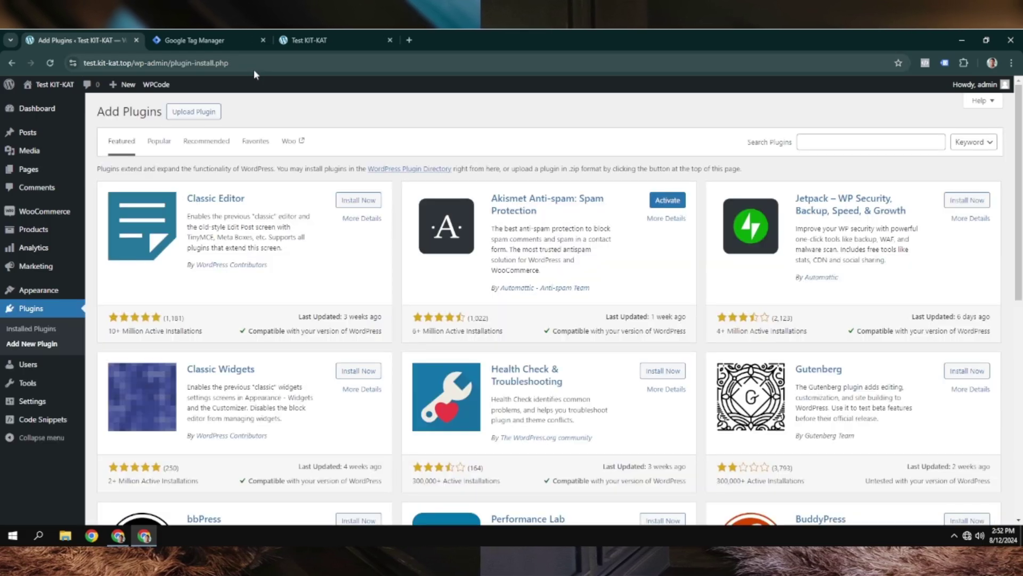
pyautogui.click(809, 145)
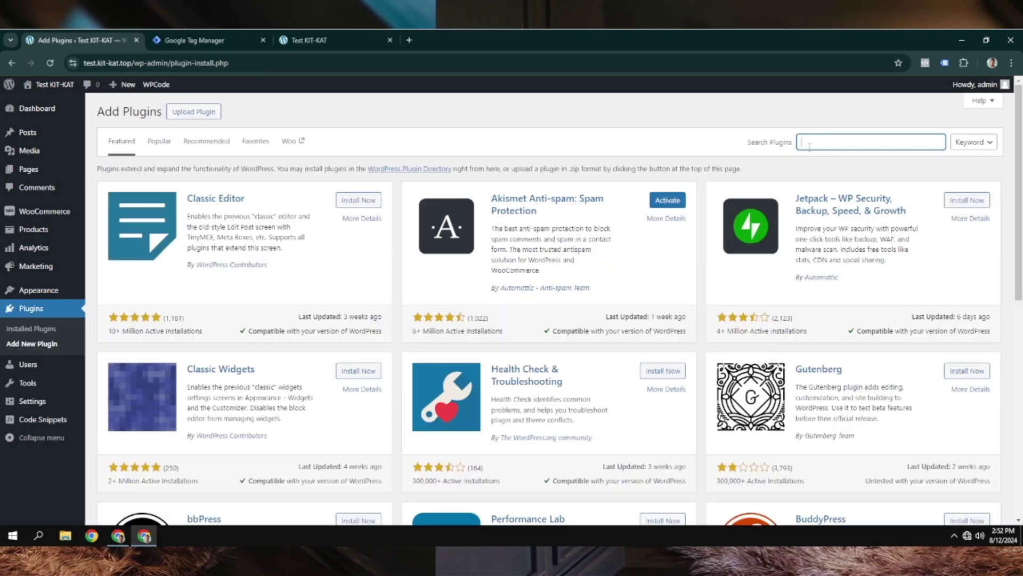
pyautogui.write('gtm')
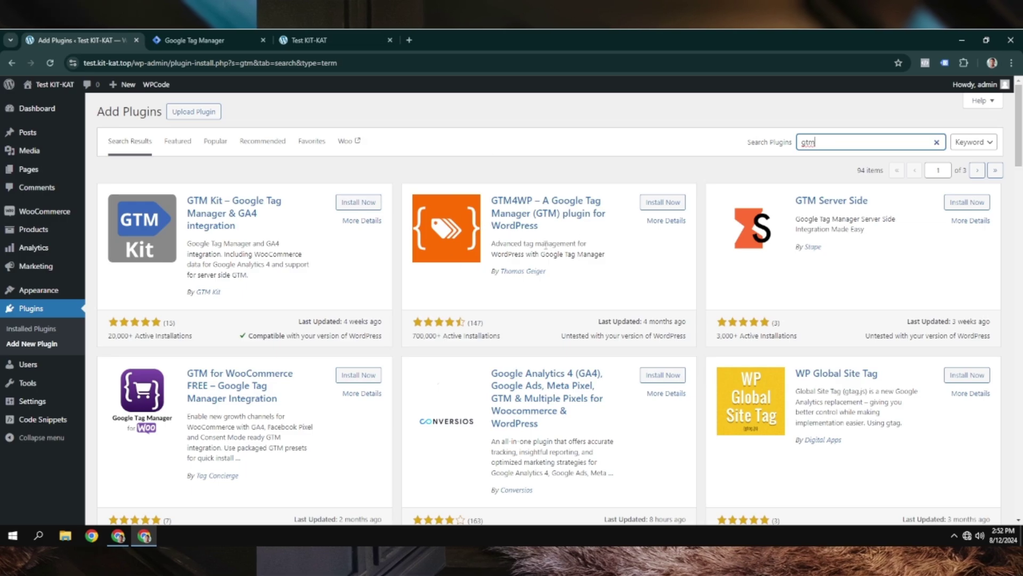
pyautogui.click(663, 202)
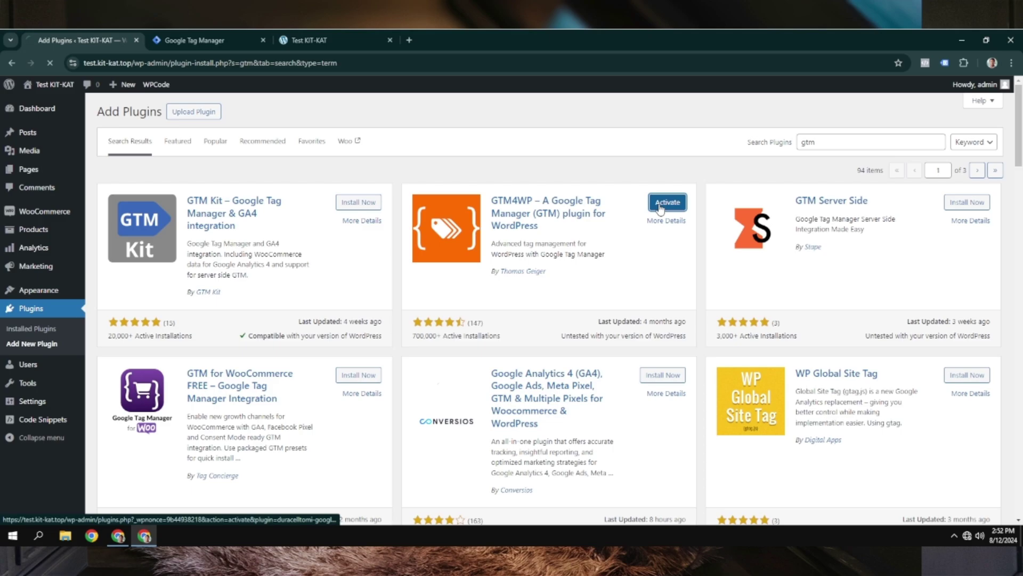
pyautogui.click(661, 205)
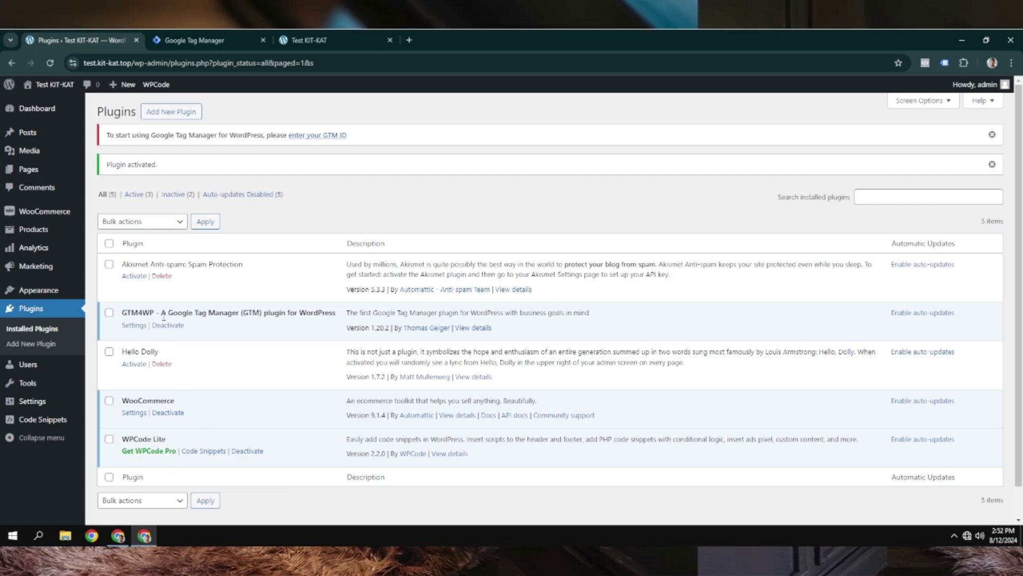
# Step: Open the Google Tag Manager for WordPress options and find the Google Tag Manager ID setting
pyautogui.moveTo(29, 408)
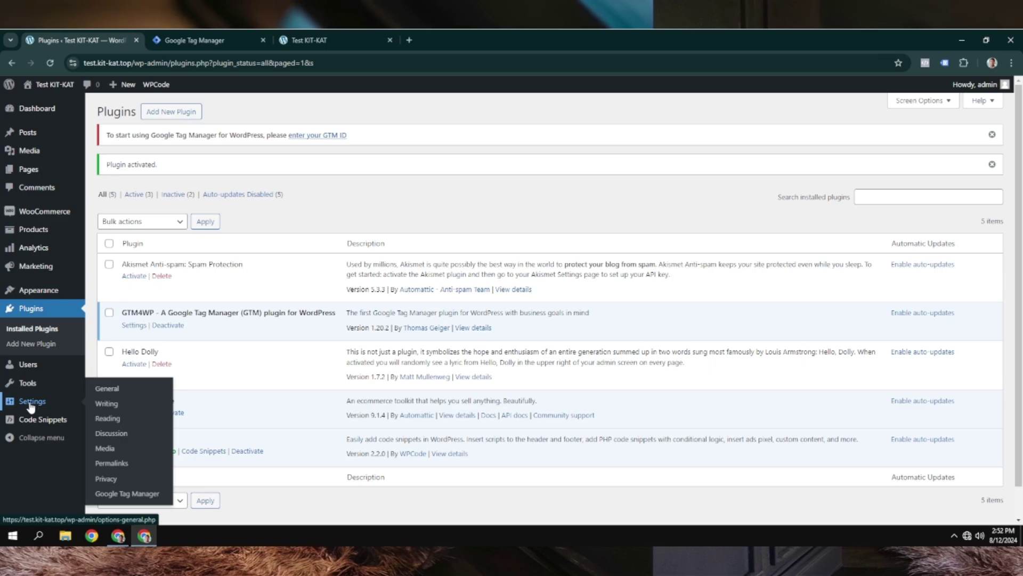
pyautogui.click(131, 495)
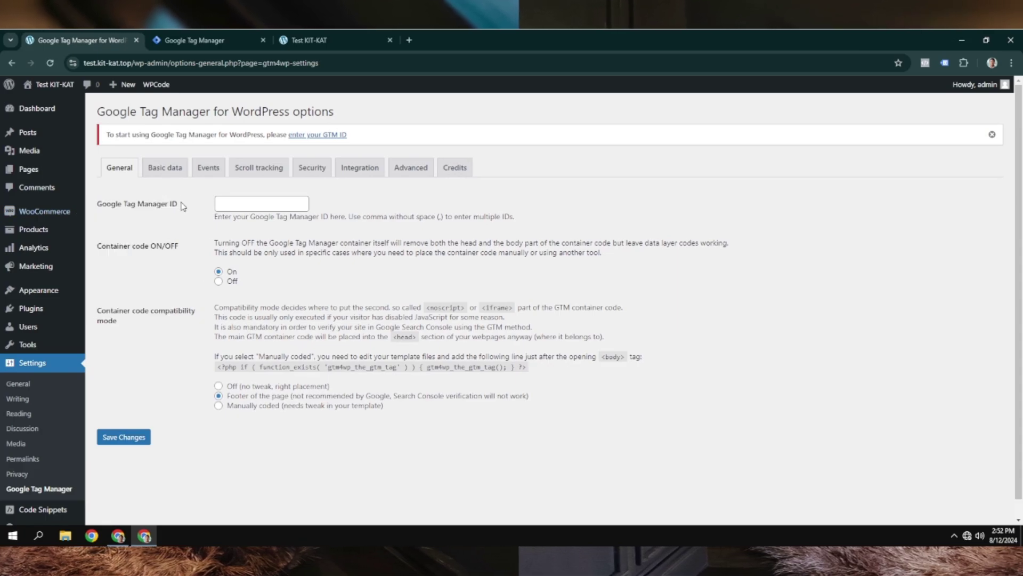
pyautogui.moveTo(179, 209); pyautogui.dragTo(97, 212)
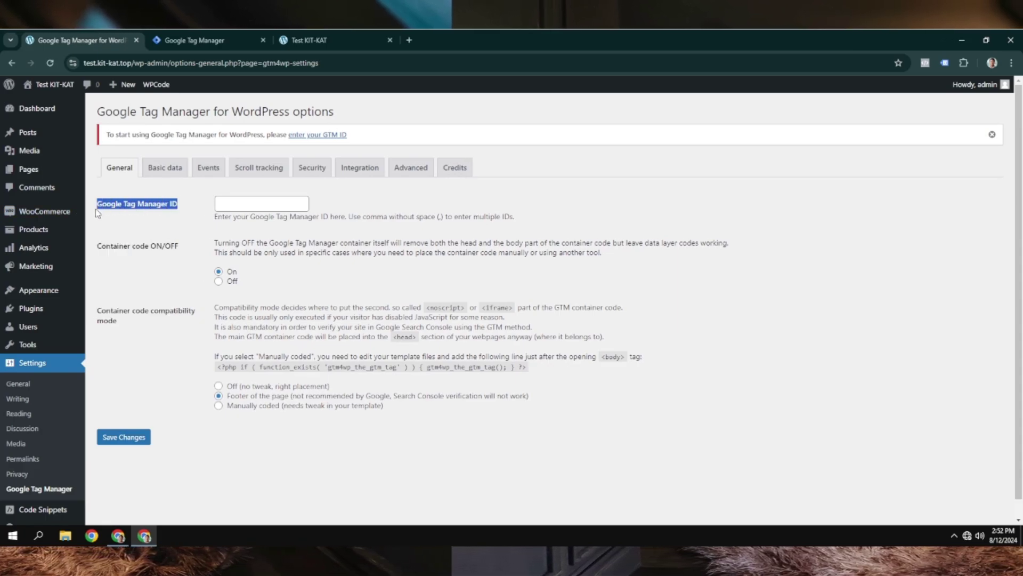
# Step: In Tag Manager, dismiss the installation instructions and copy the container ID of test.kit-kat.top 1
pyautogui.click(208, 47)
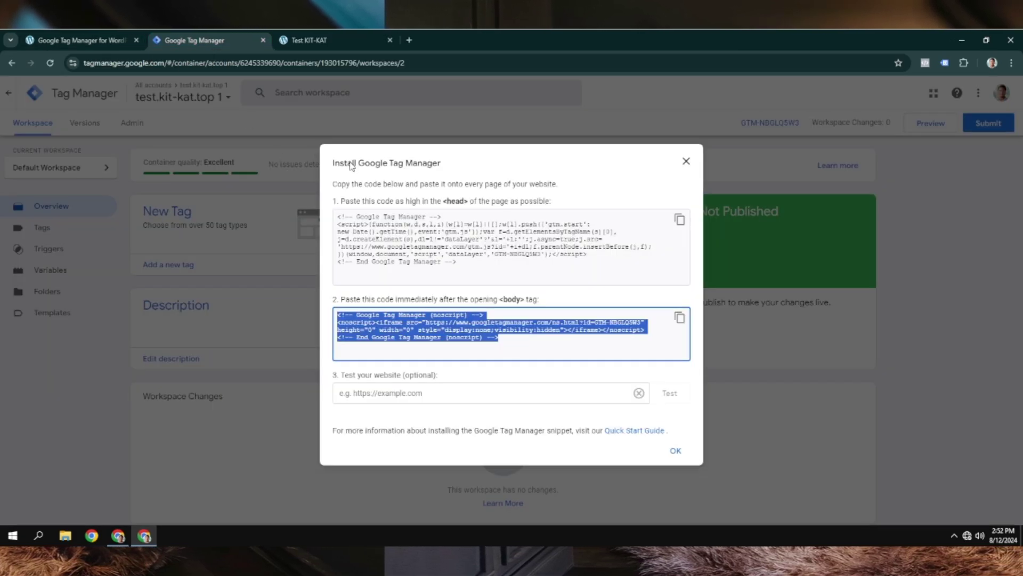
pyautogui.click(446, 166)
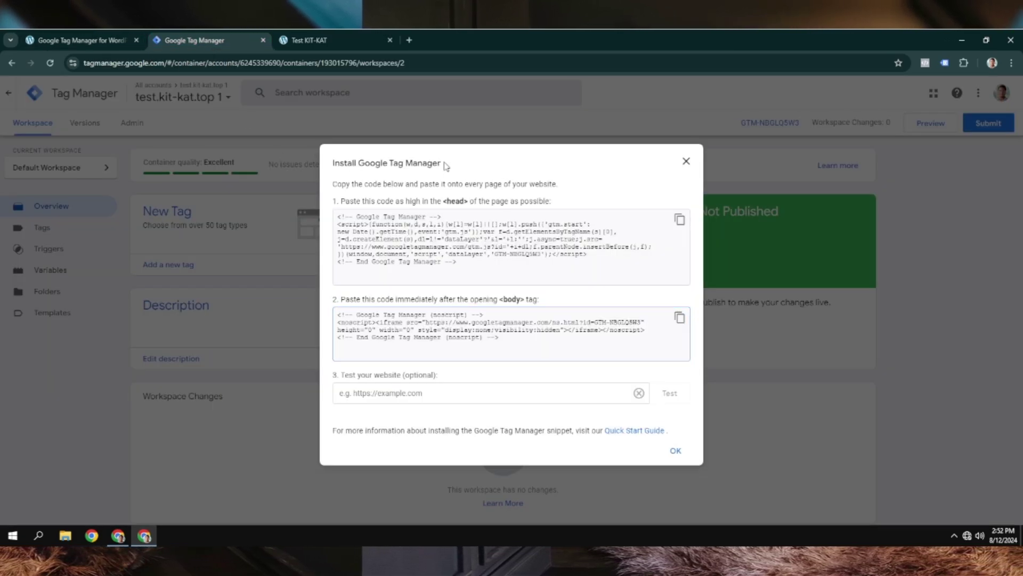
pyautogui.click(497, 259)
pyautogui.moveTo(497, 256); pyautogui.dragTo(544, 255)
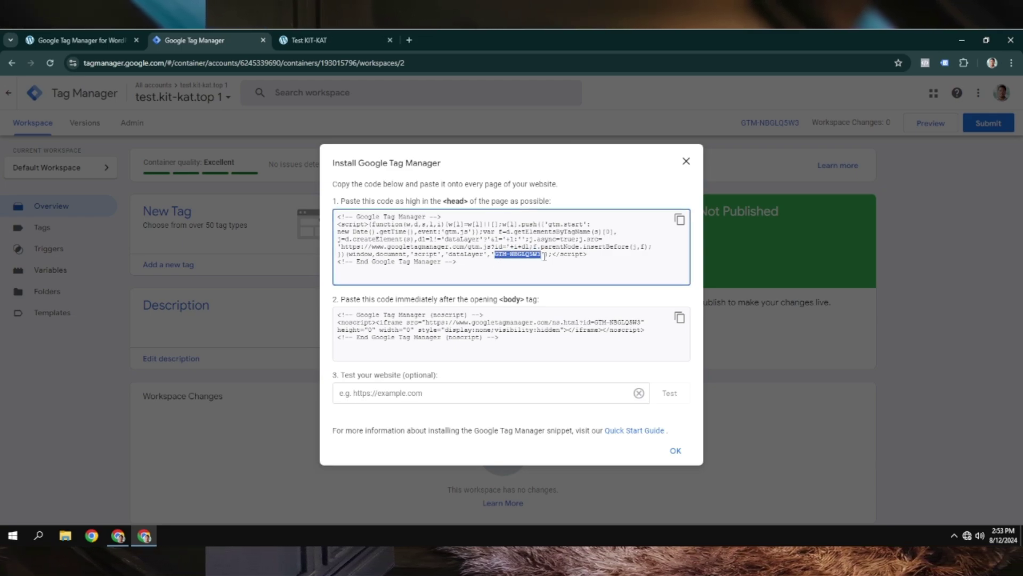
pyautogui.click(686, 161)
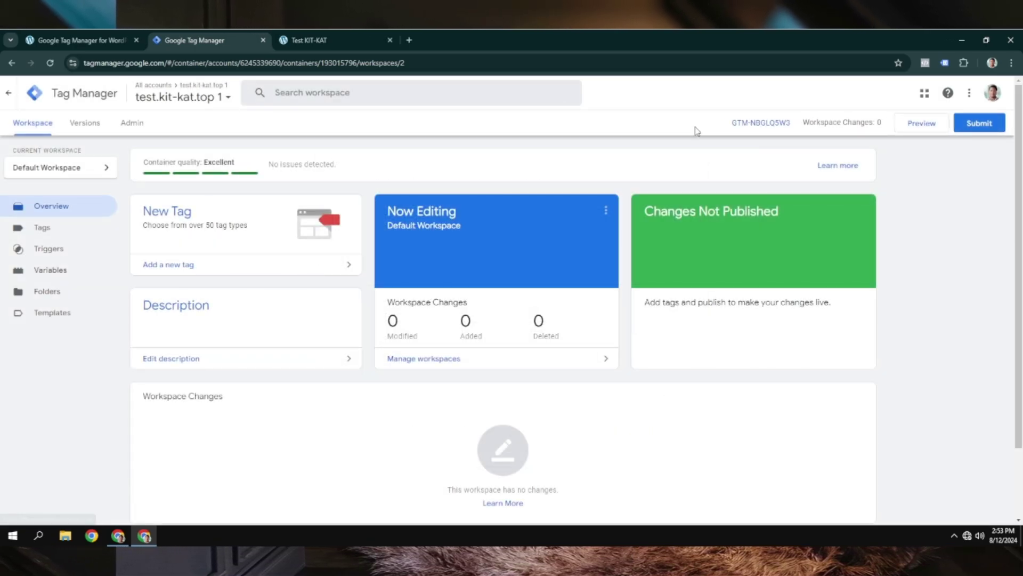
pyautogui.moveTo(730, 123); pyautogui.dragTo(787, 131)
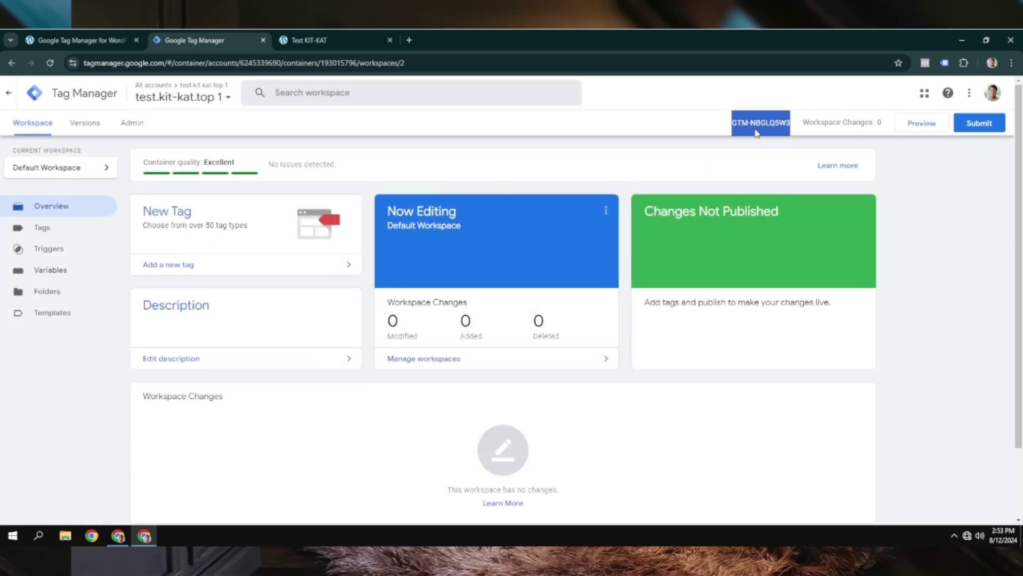
pyautogui.rightClick(757, 133)
pyautogui.click(774, 142)
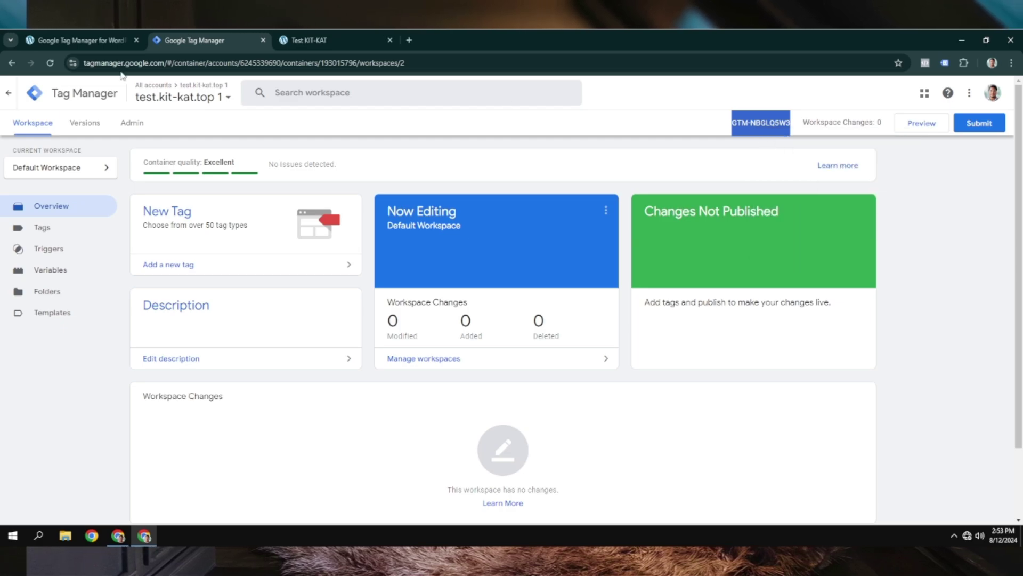
# Step: Enter GTM-NBGLQ5W3 as the plugin's Google Tag Manager ID, set the container code to On, and save the settings
pyautogui.click(93, 41)
pyautogui.click(252, 204)
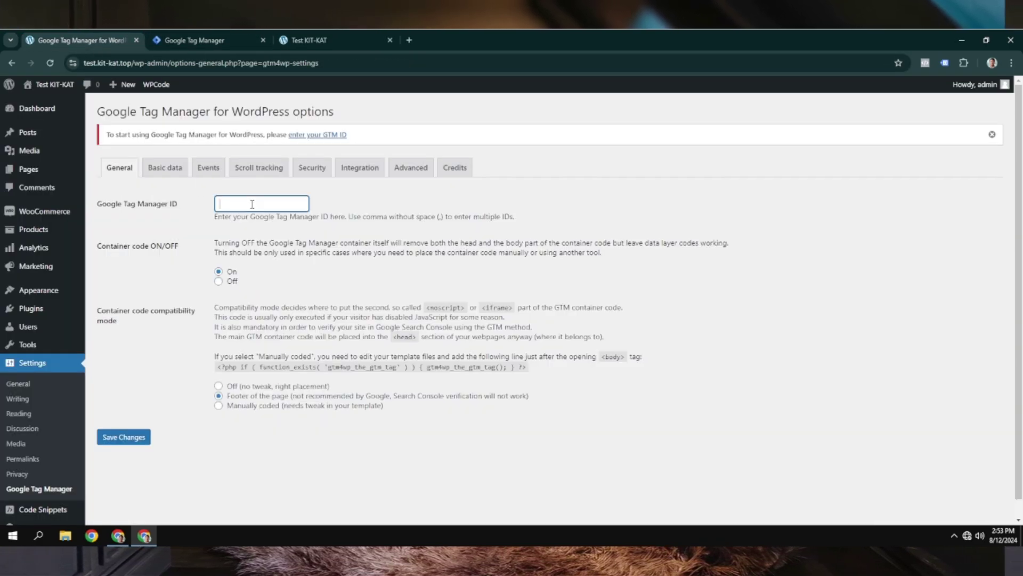
pyautogui.rightClick(252, 204)
pyautogui.click(291, 302)
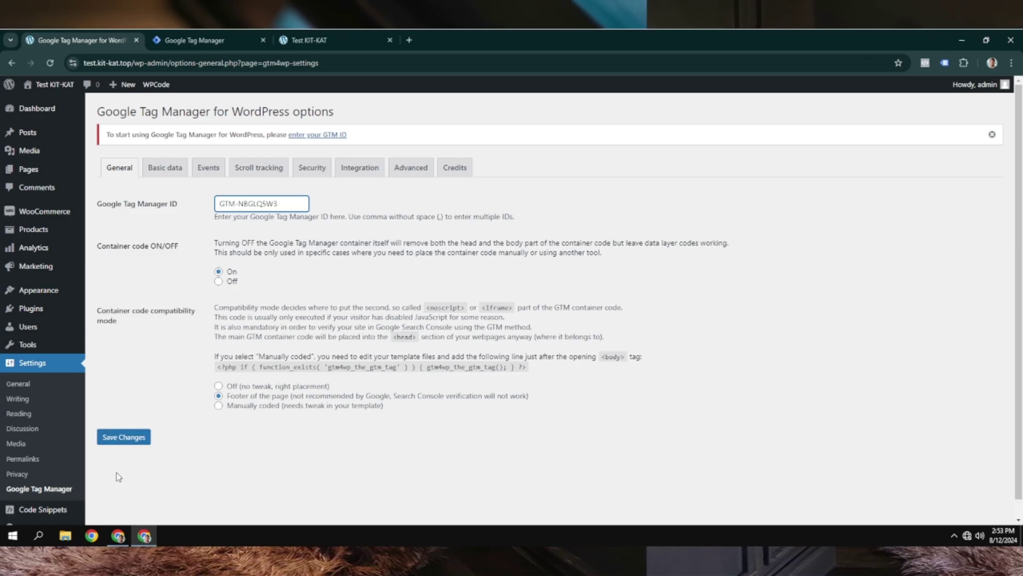
pyautogui.click(136, 436)
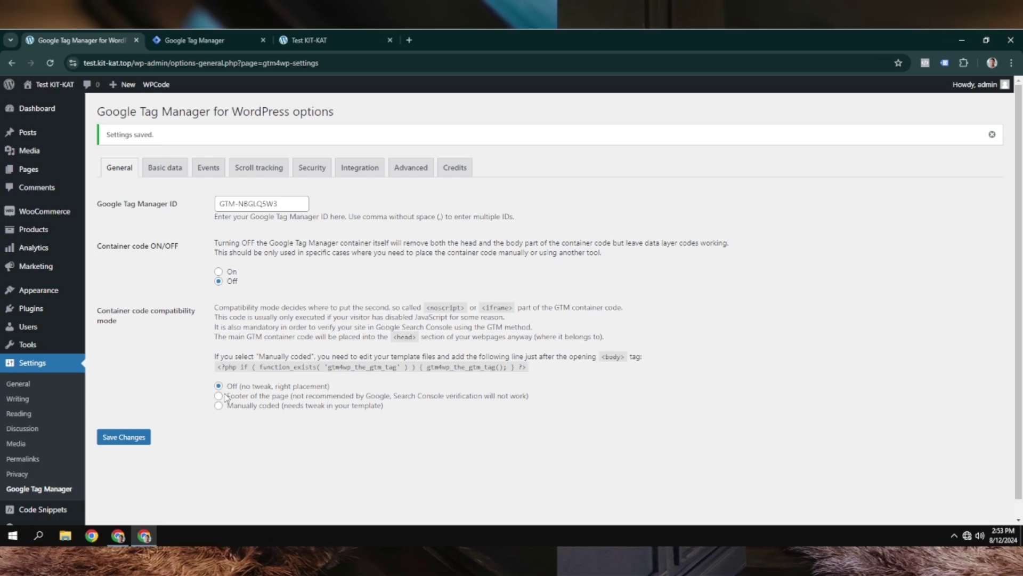
pyautogui.click(219, 272)
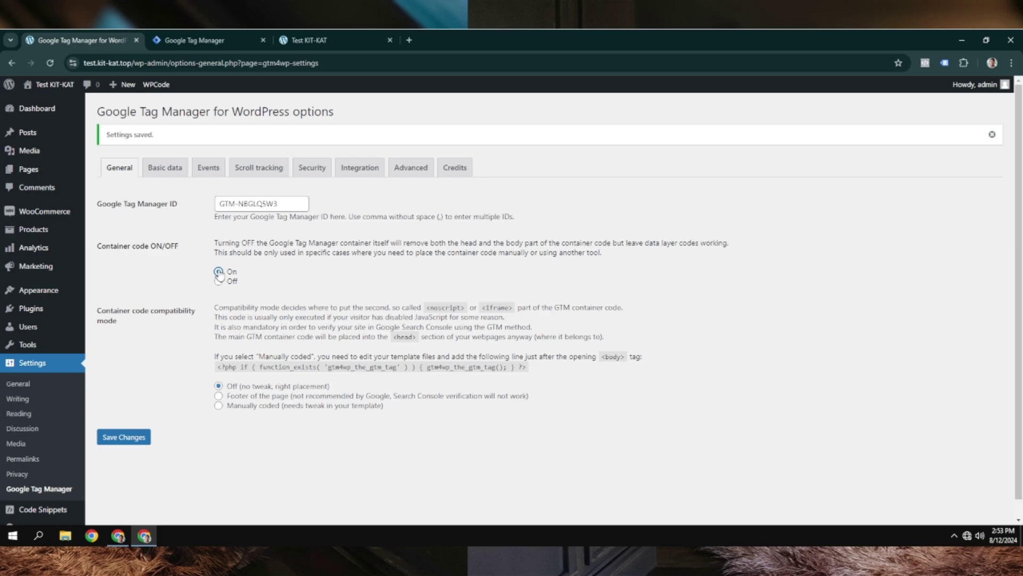
pyautogui.click(136, 443)
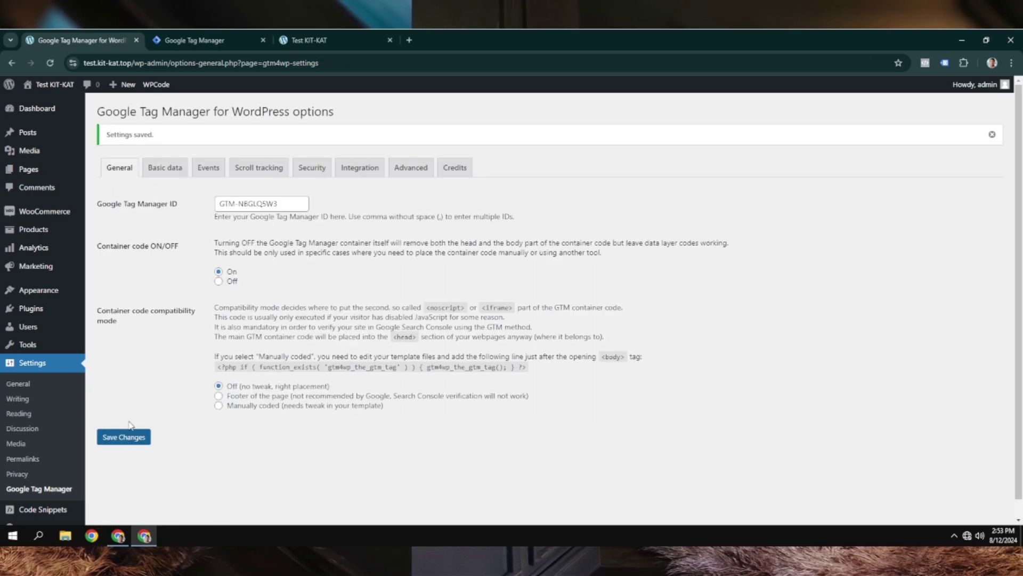
# Step: Preview the container from Tag Manager and connect Tag Assistant to the test.kit-kat.top site
pyautogui.click(207, 46)
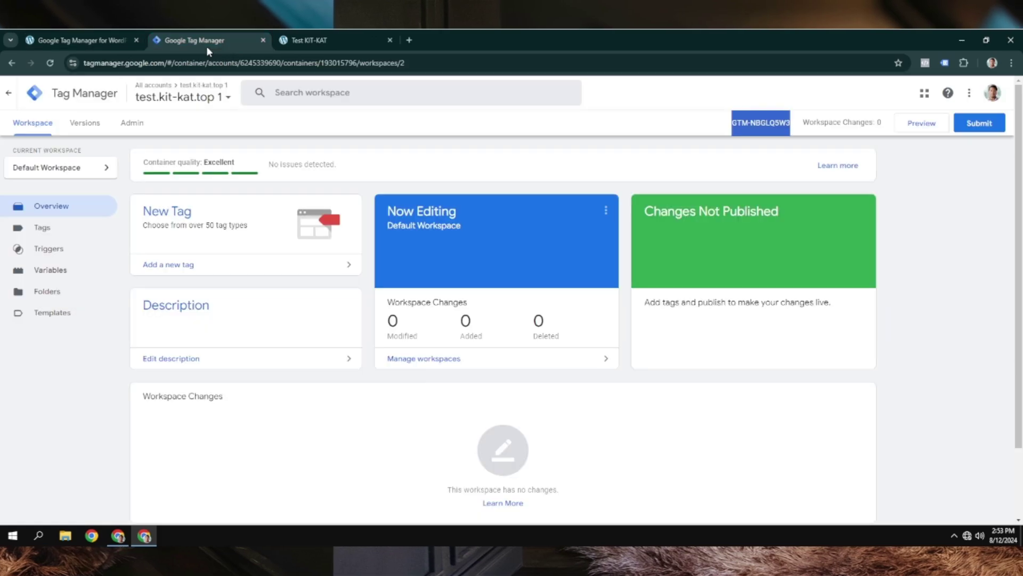
pyautogui.click(926, 125)
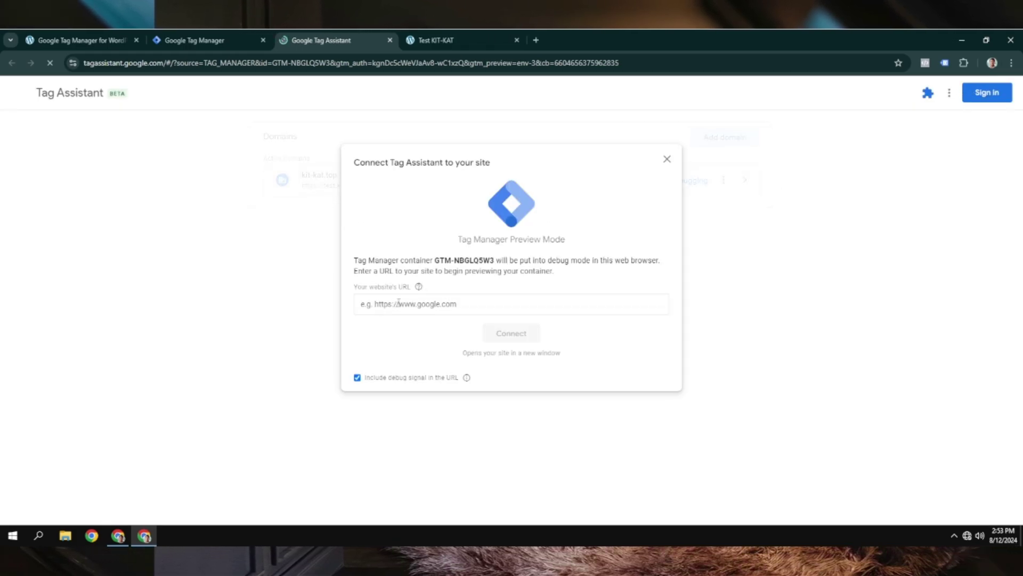
pyautogui.click(411, 309)
pyautogui.click(453, 332)
pyautogui.click(510, 333)
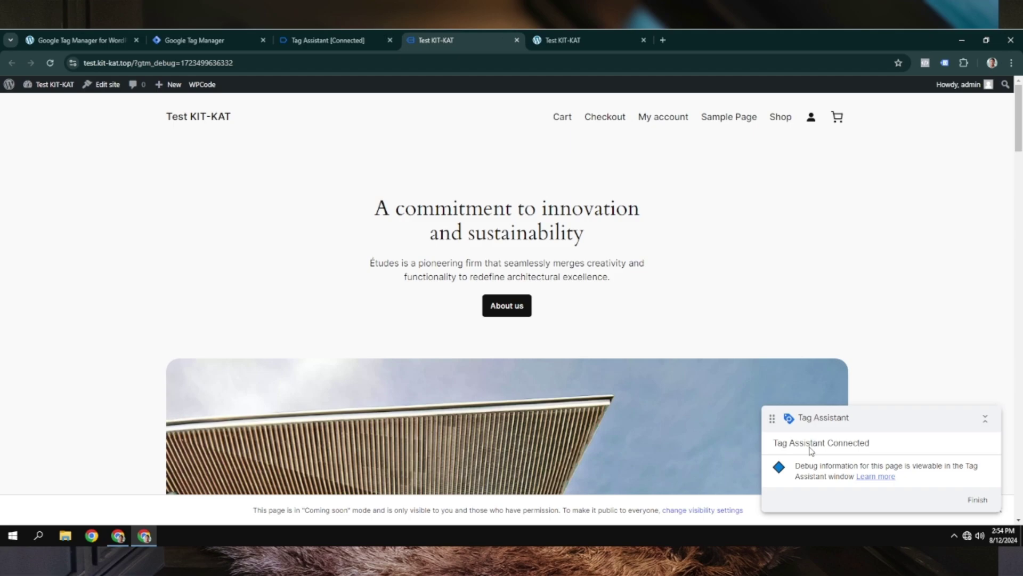
# Step: Check the container's debug summary in Tag Assistant, return to the site, and close Tag Assistant
pyautogui.click(327, 40)
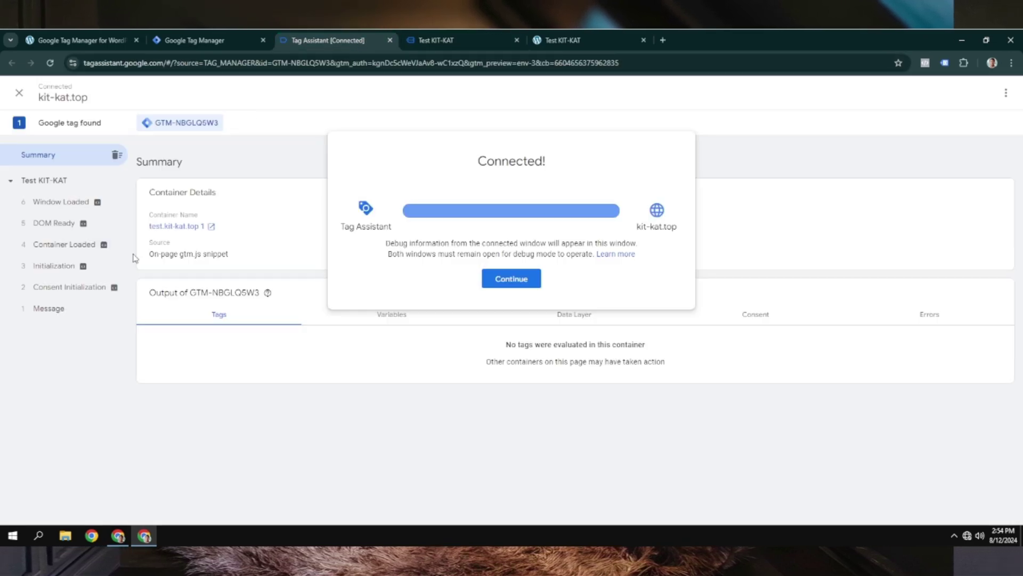
pyautogui.click(504, 279)
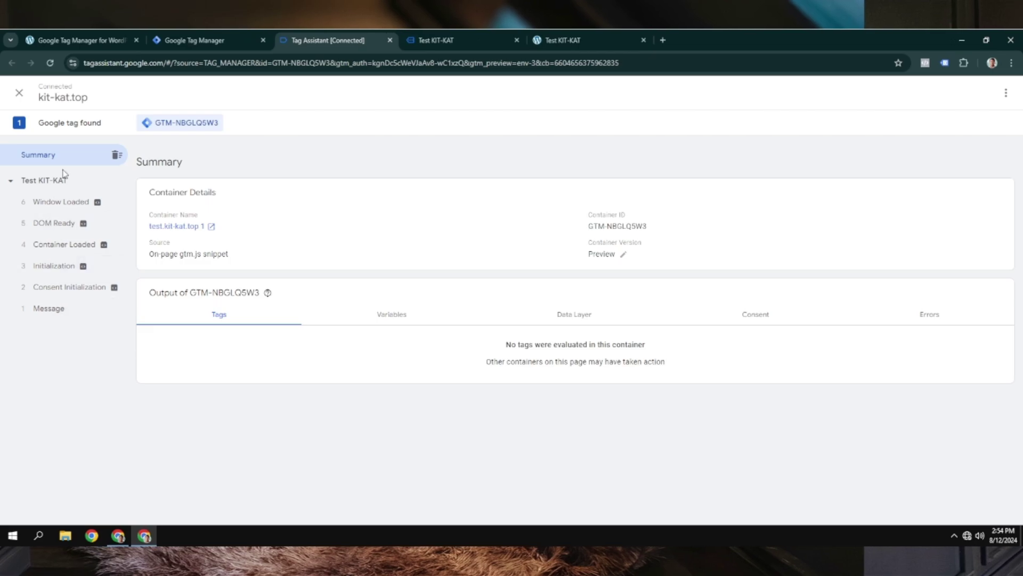
pyautogui.click(490, 47)
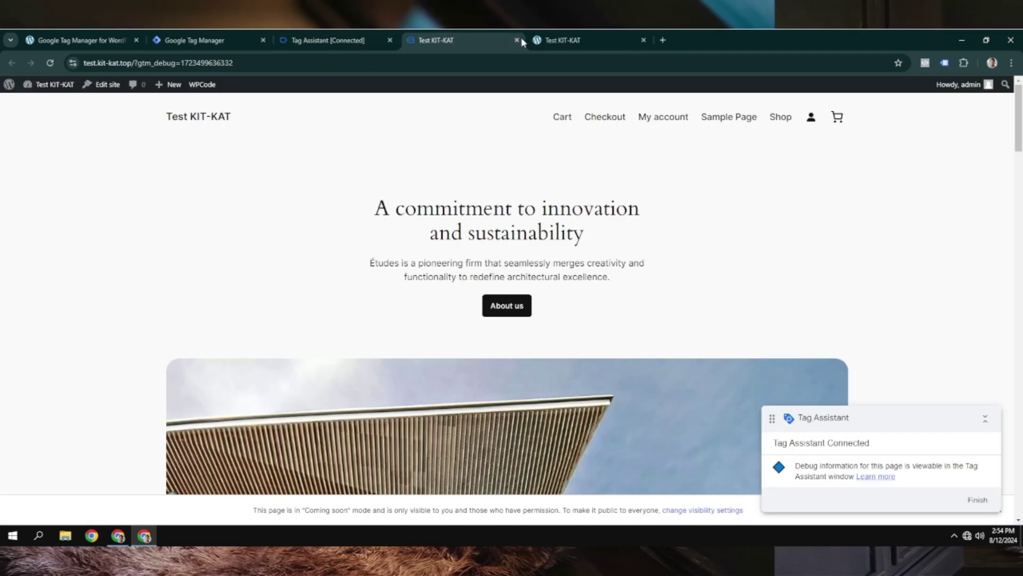
pyautogui.click(364, 41)
pyautogui.click(389, 40)
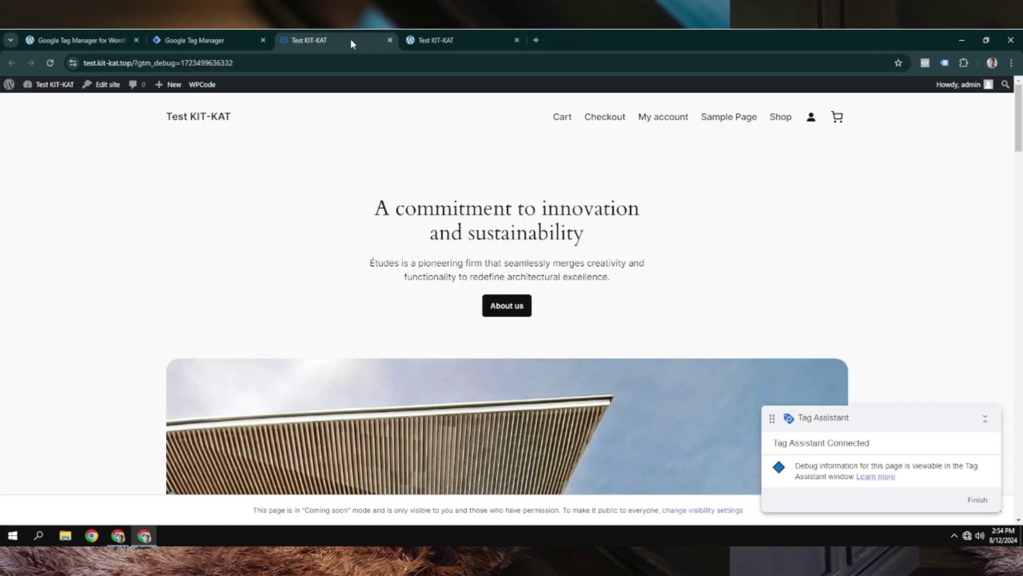
# Step: Close the debug page, return to Tag Manager, and look over the container's Templates and its tag template gallery
pyautogui.click(389, 40)
pyautogui.click(200, 48)
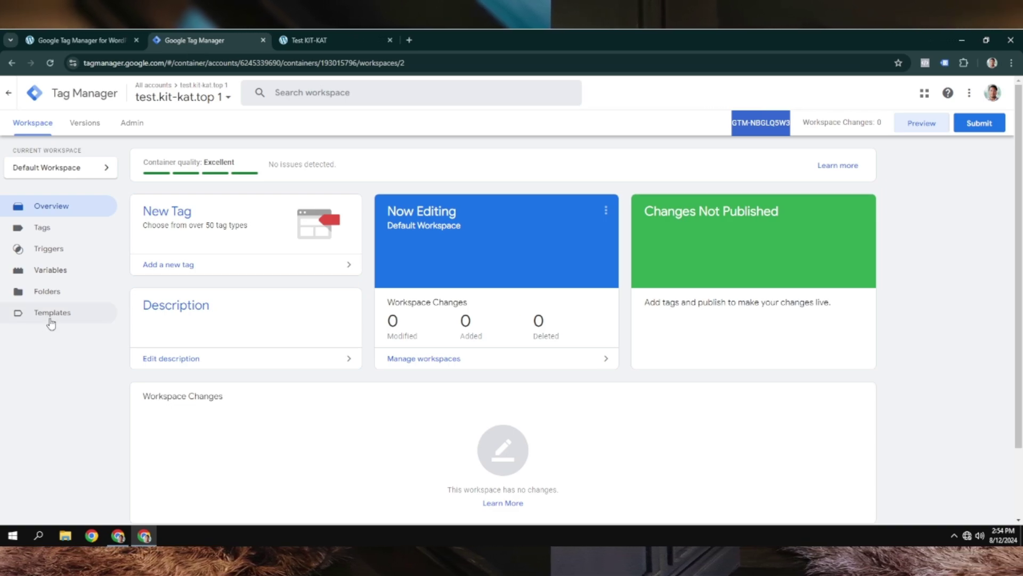
pyautogui.click(68, 319)
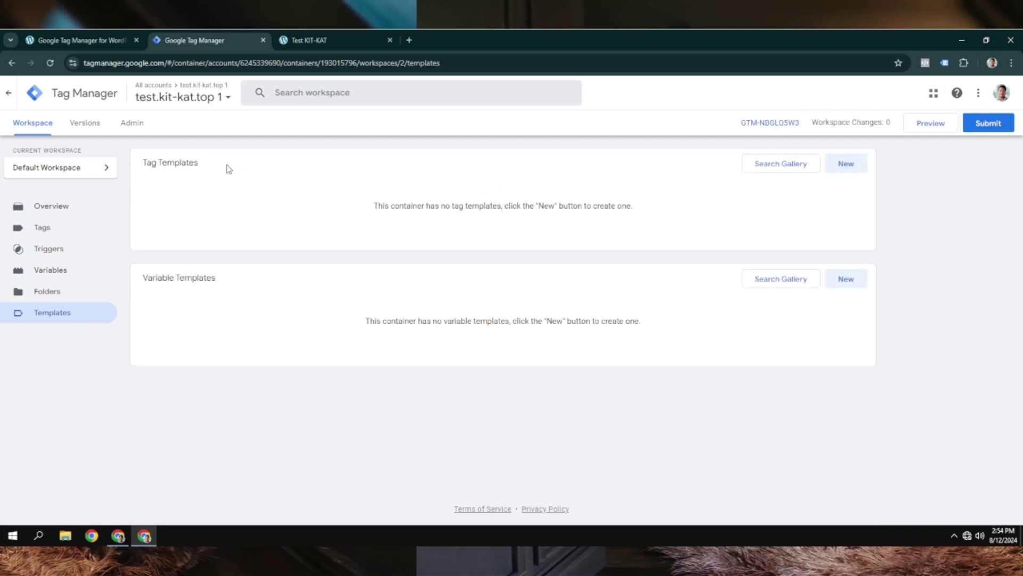
pyautogui.moveTo(199, 164); pyautogui.dragTo(142, 163)
pyautogui.click(350, 183)
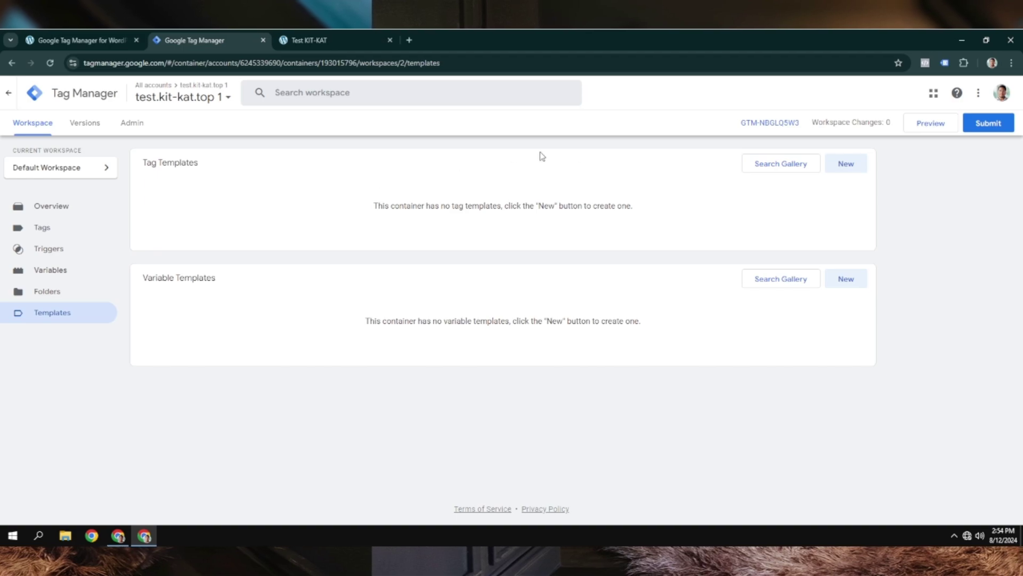
pyautogui.click(777, 166)
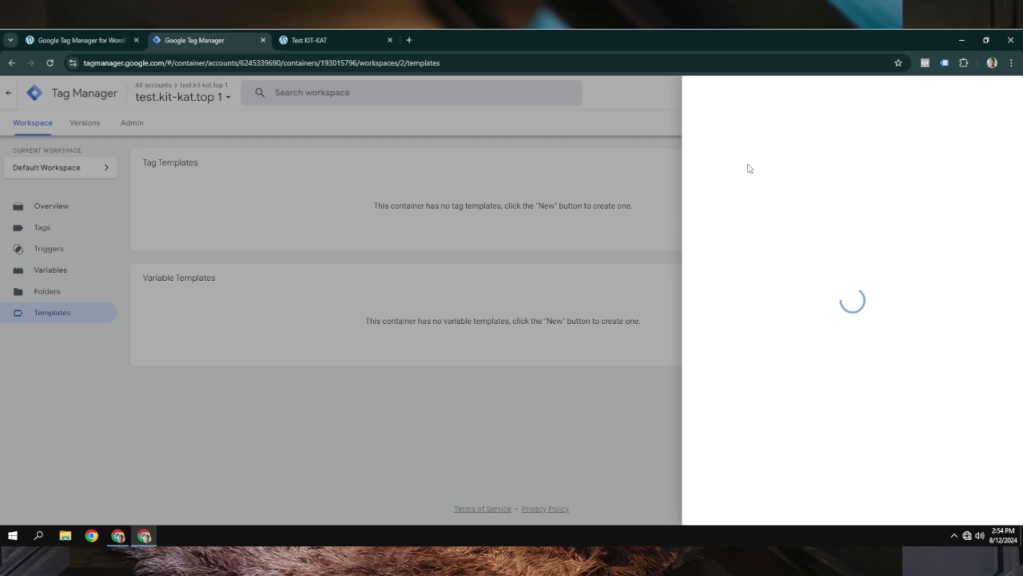
pyautogui.click(388, 174)
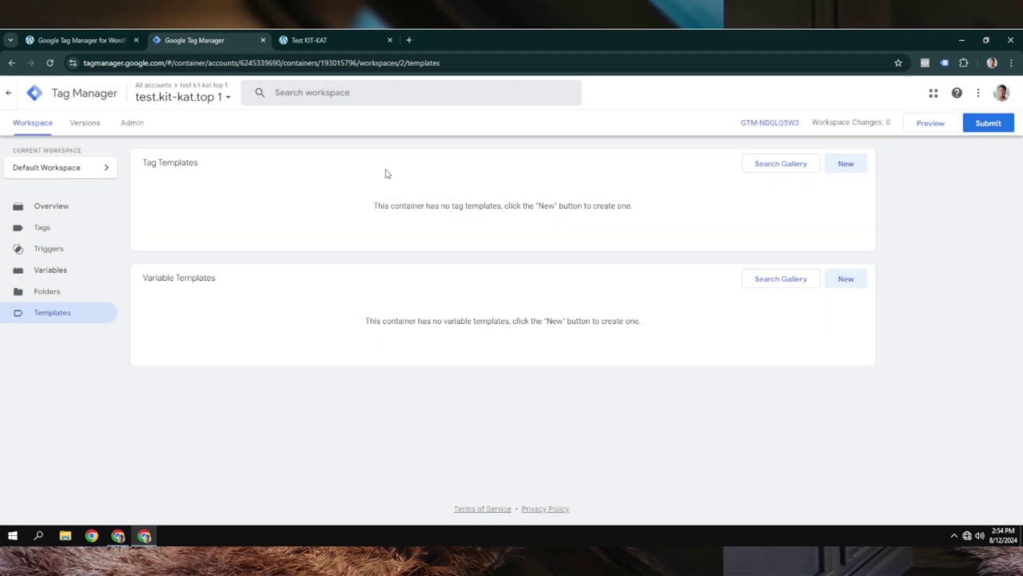
# Step: Start a new tag, look through the available tag types, and open the Community Template Gallery for its tag type
pyautogui.click(42, 228)
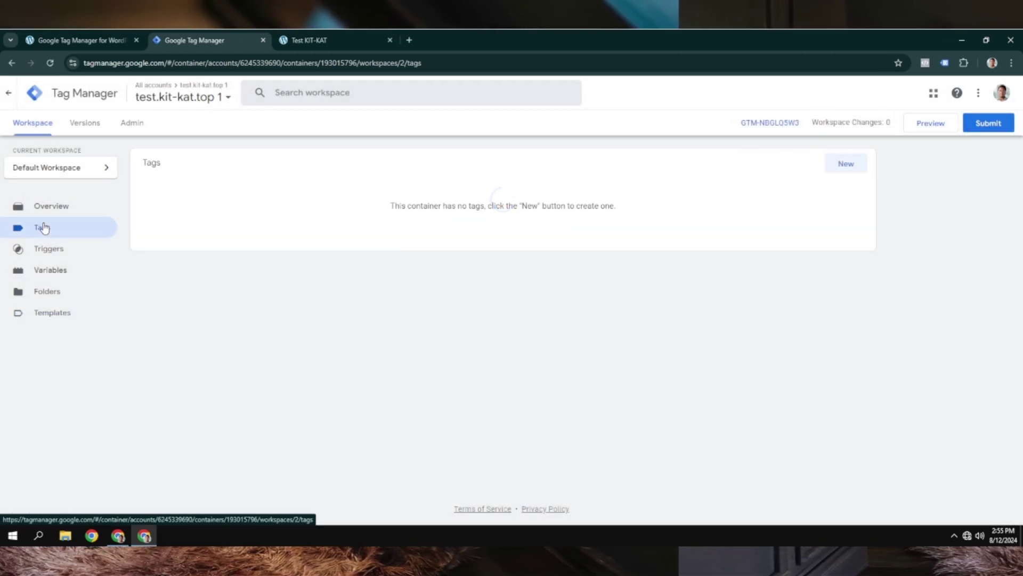
pyautogui.click(854, 169)
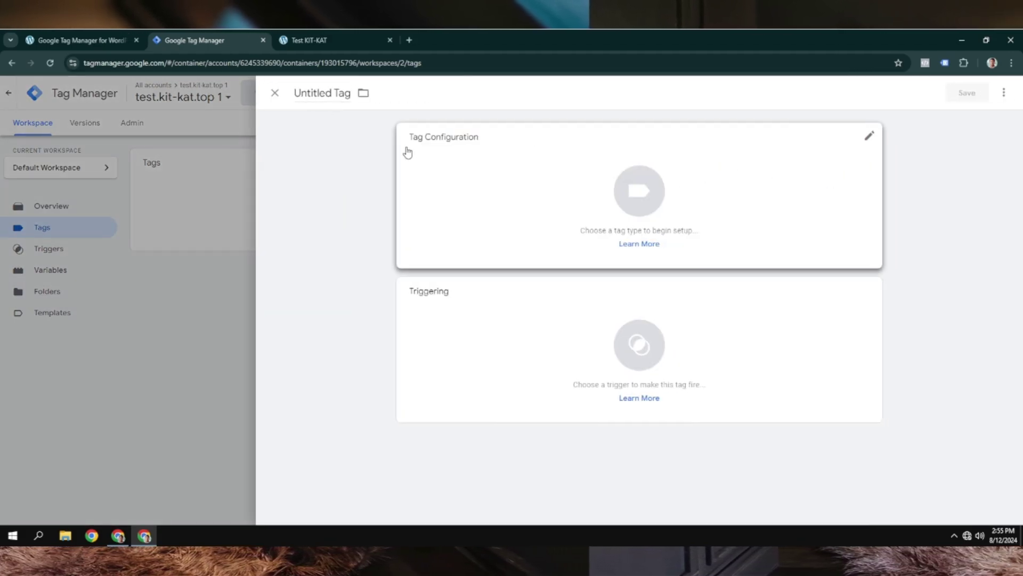
pyautogui.click(512, 176)
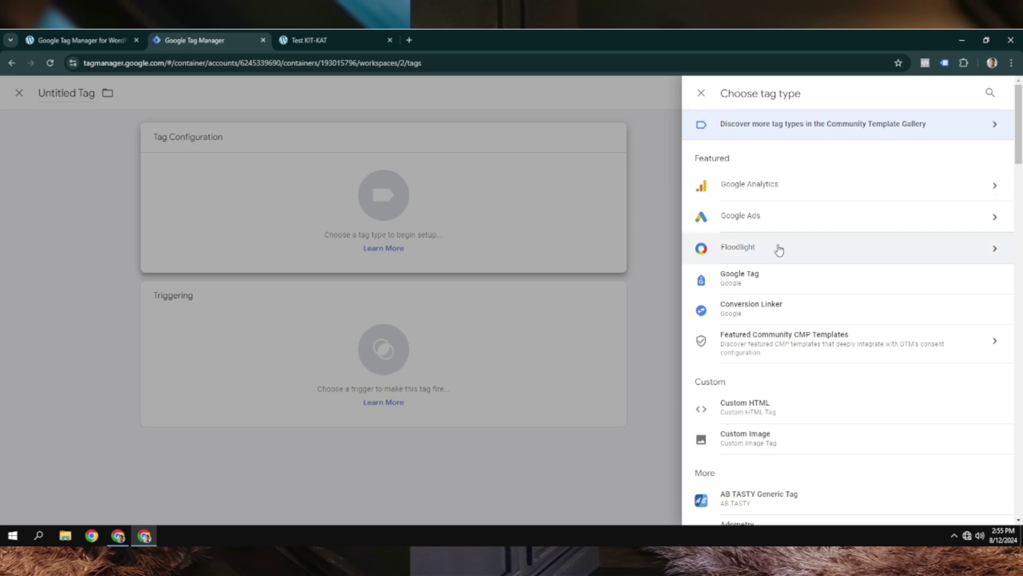
pyautogui.scroll(-4, 777, 251)
pyautogui.scroll(4, 775, 248)
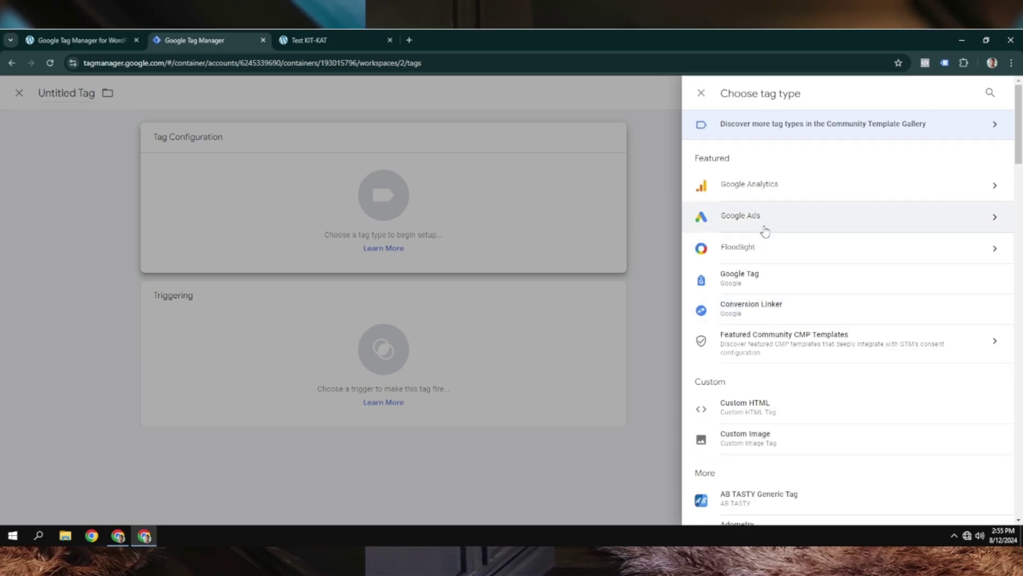
pyautogui.click(923, 129)
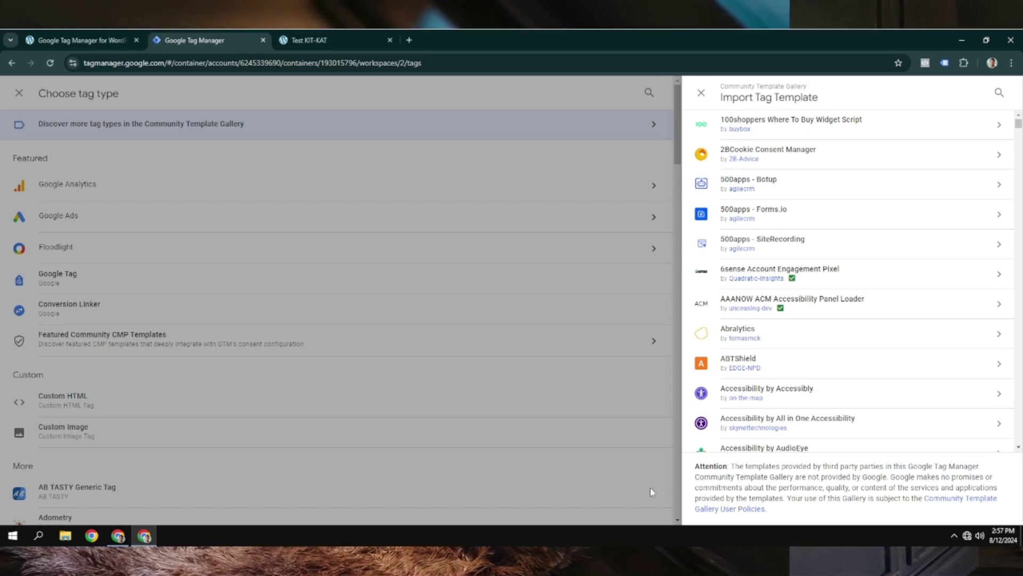
# Step: Search the template gallery for "face" and add the Facebook Pixel template by facebookarchive to the workspace
pyautogui.click(999, 94)
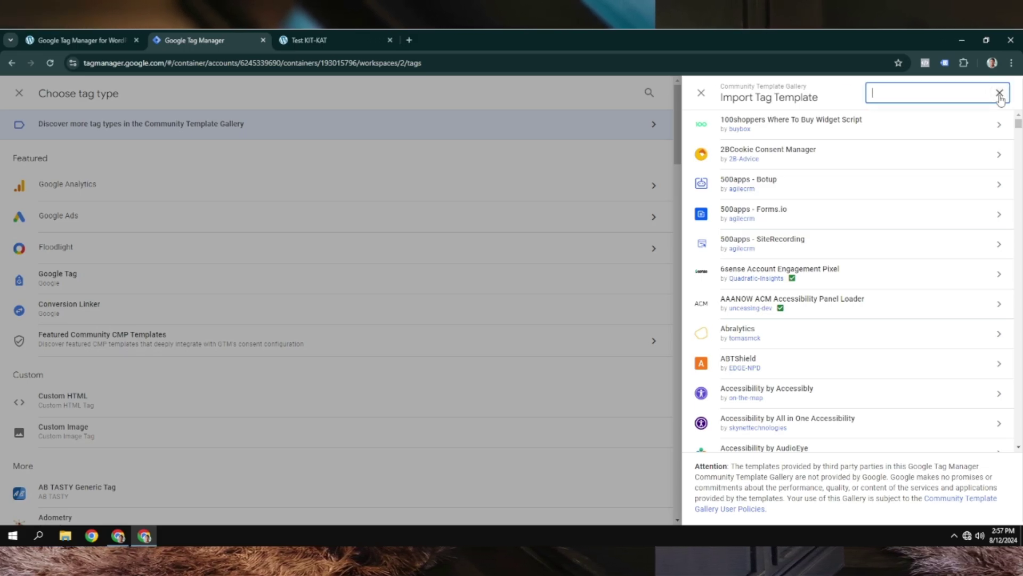
pyautogui.write('facebbo')
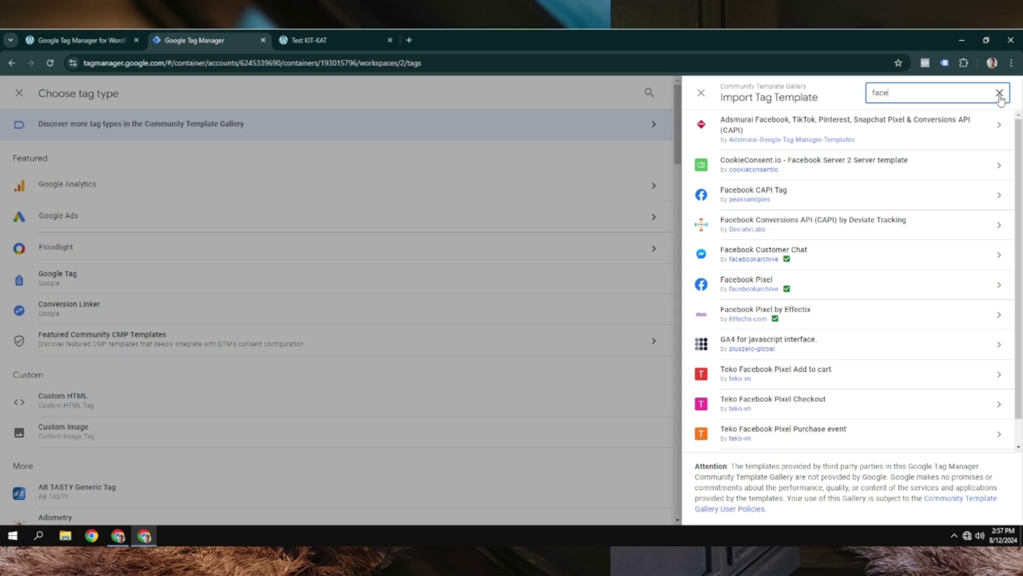
pyautogui.press('BackSpace')
pyautogui.press('BackSpace')
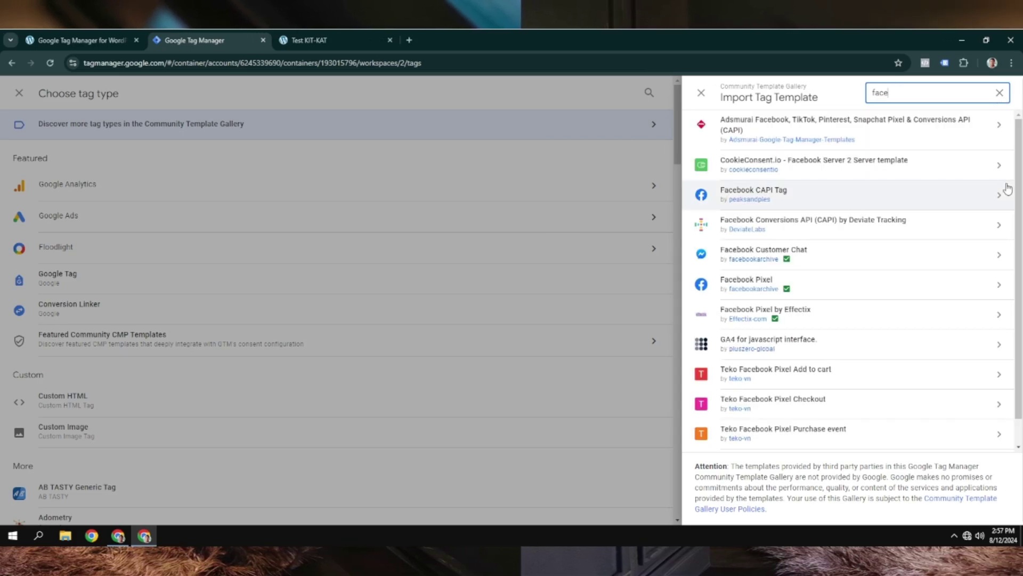
pyautogui.moveTo(748, 291)
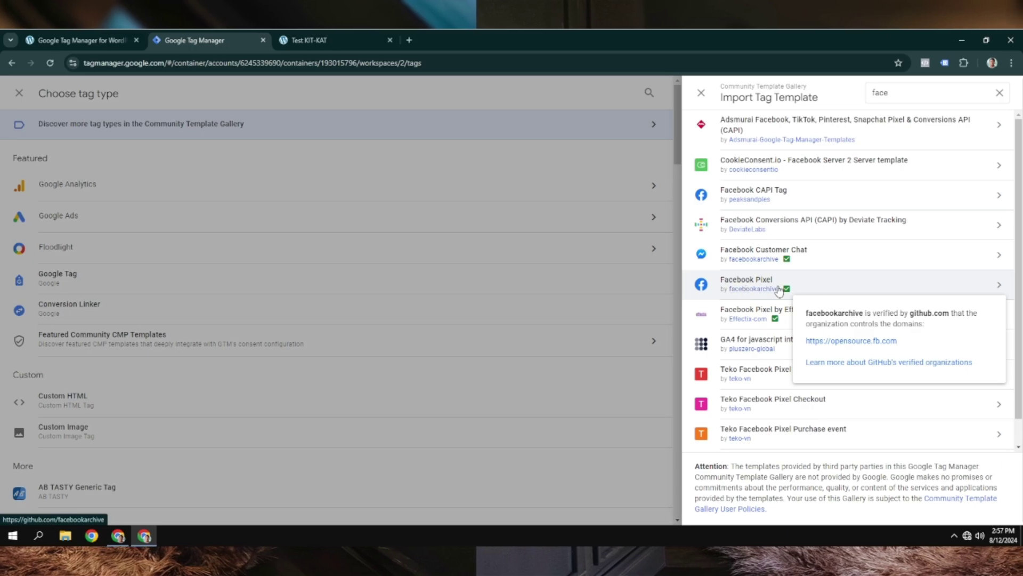
pyautogui.click(834, 290)
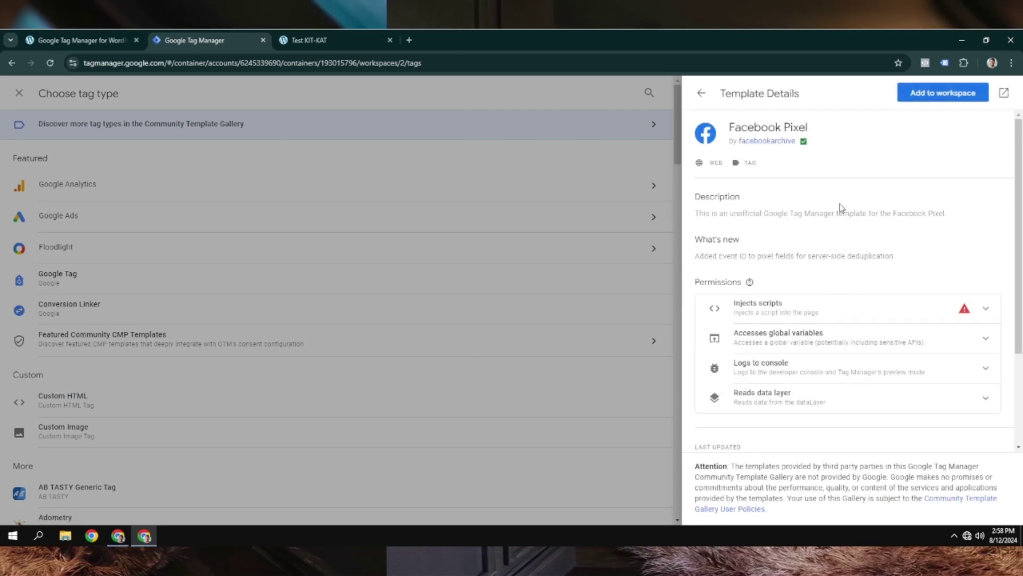
pyautogui.click(944, 93)
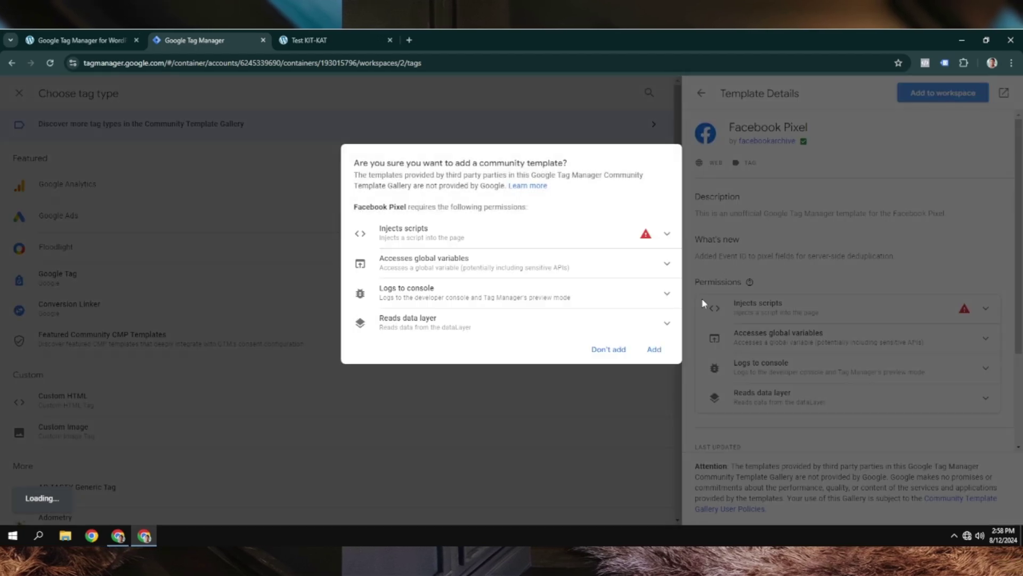
pyautogui.click(655, 349)
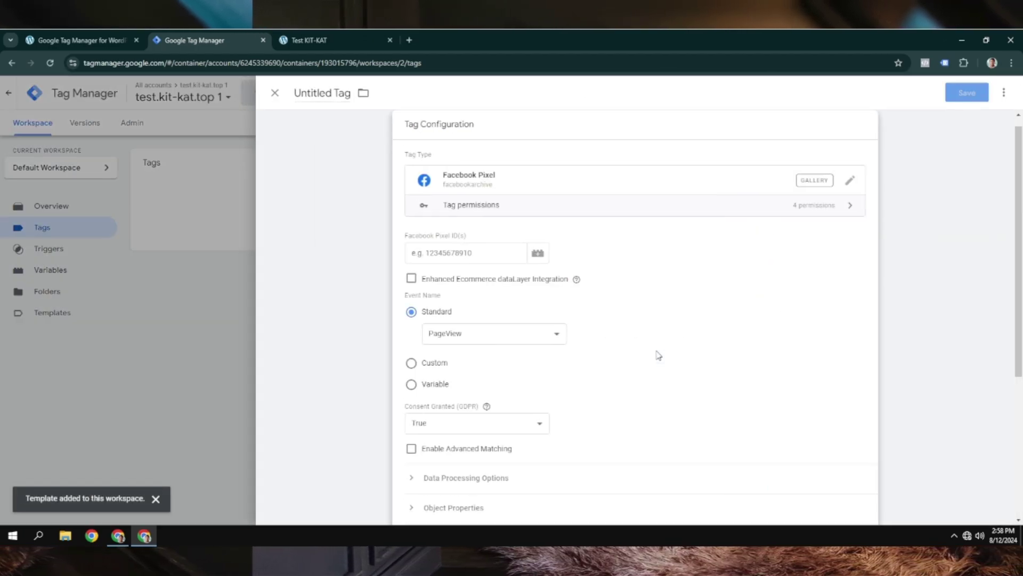
# Step: Review the Facebook Pixel tag's settings and check where the added template sits among the Custom tag types
pyautogui.scroll(1, 633, 287)
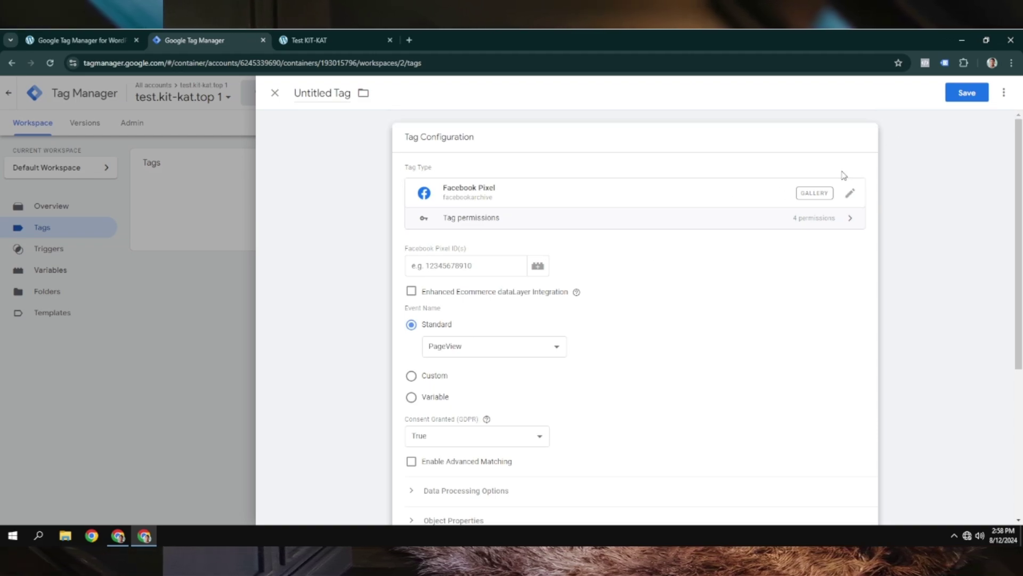
pyautogui.scroll(-4, 591, 304)
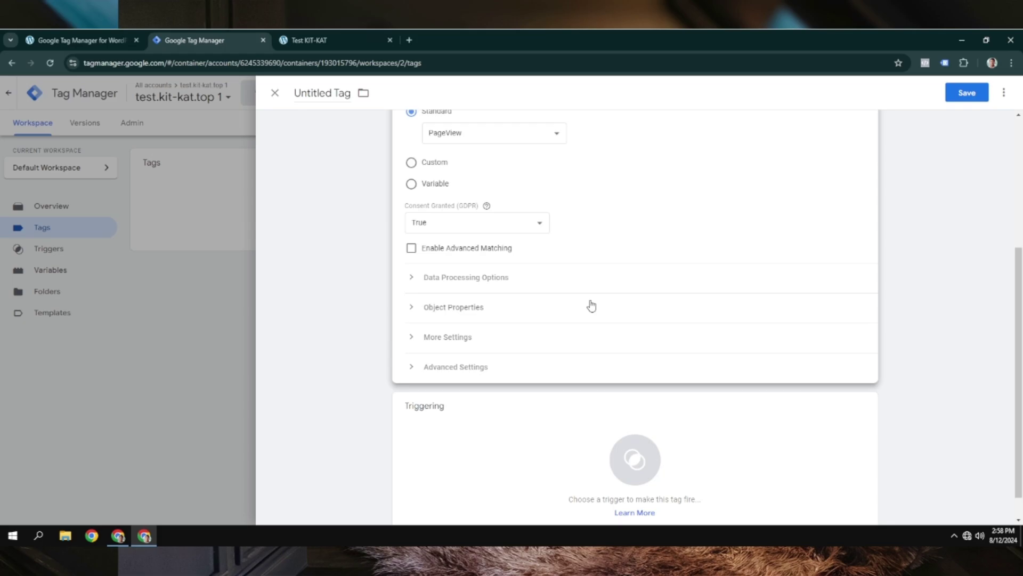
pyautogui.scroll(4, 591, 305)
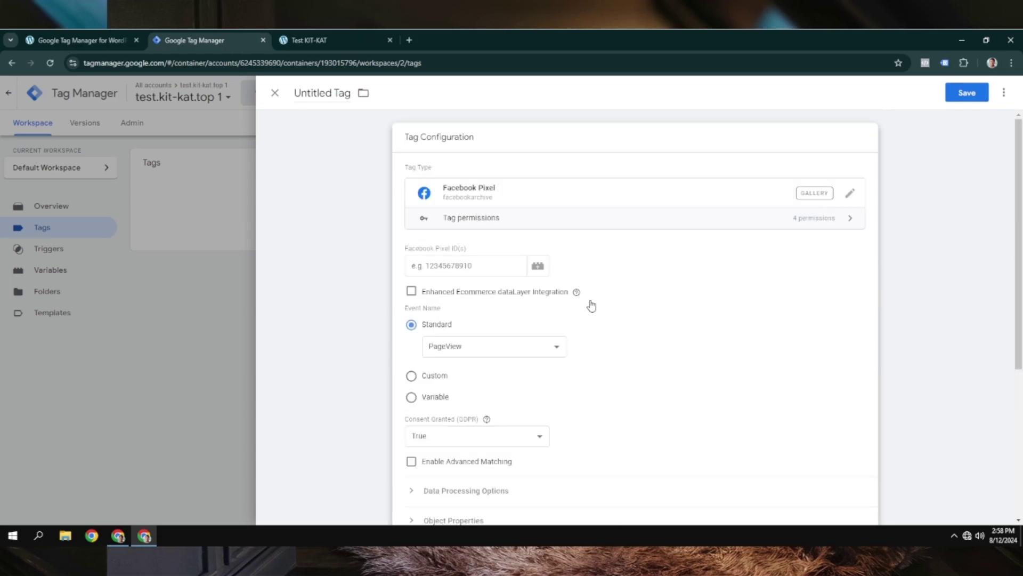
pyautogui.click(849, 195)
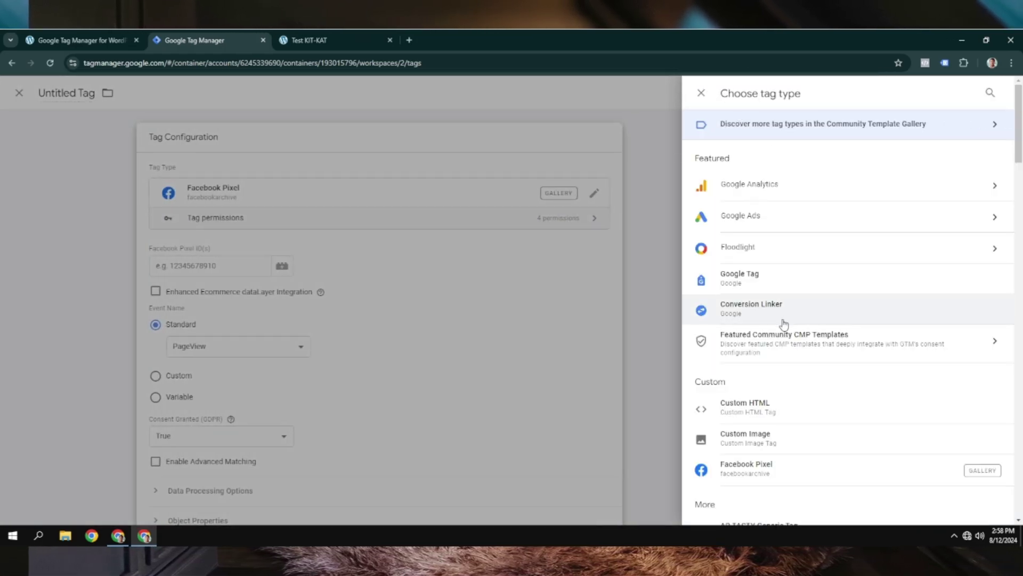
pyautogui.scroll(-2, 784, 323)
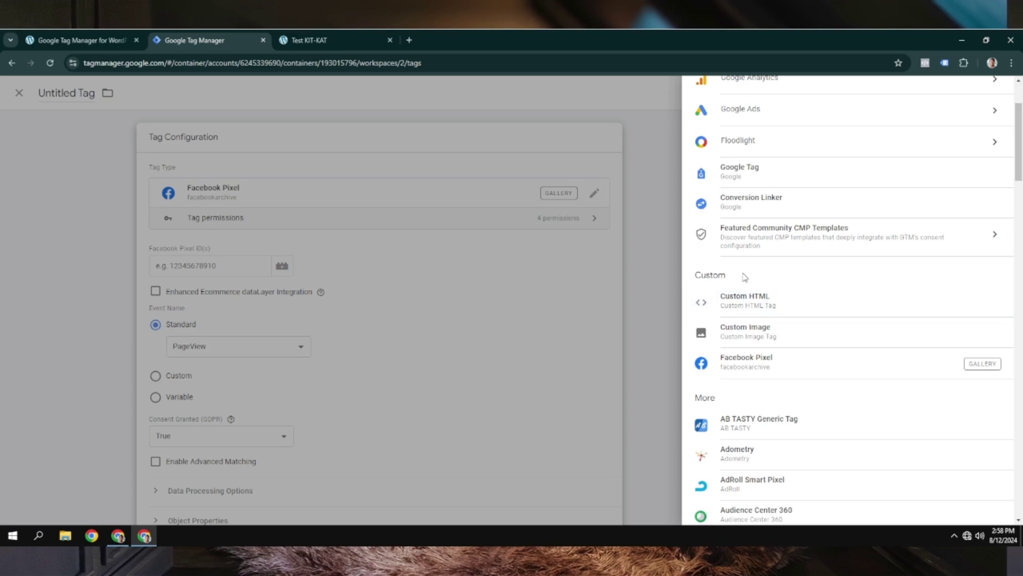
pyautogui.moveTo(745, 276); pyautogui.dragTo(695, 278)
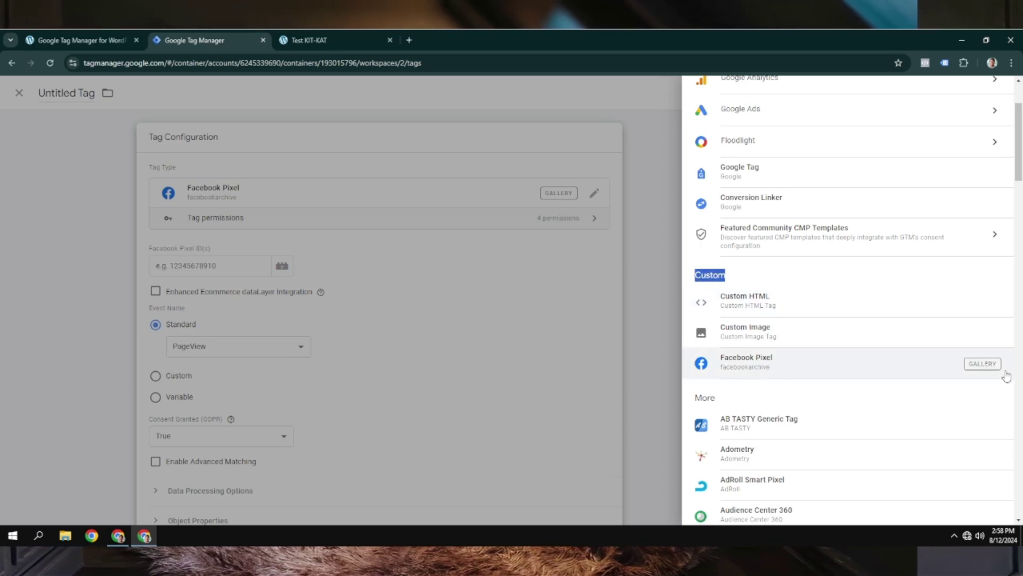
pyautogui.click(660, 202)
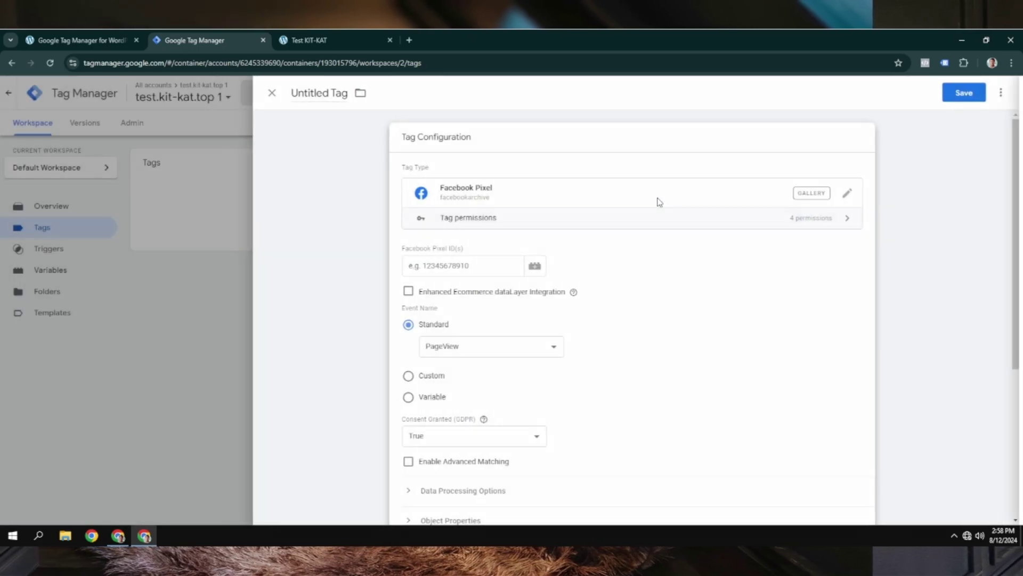
# Step: Examine the tag's Facebook Pixel ID and Event Name settings, switching the event name to Custom and back to Standard
pyautogui.click(438, 258)
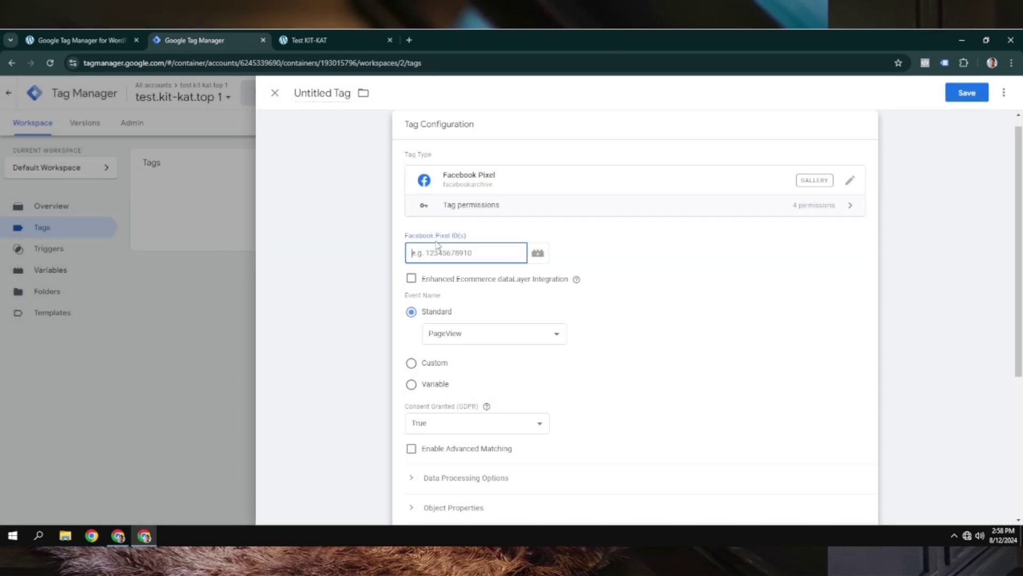
pyautogui.moveTo(468, 236); pyautogui.dragTo(407, 235)
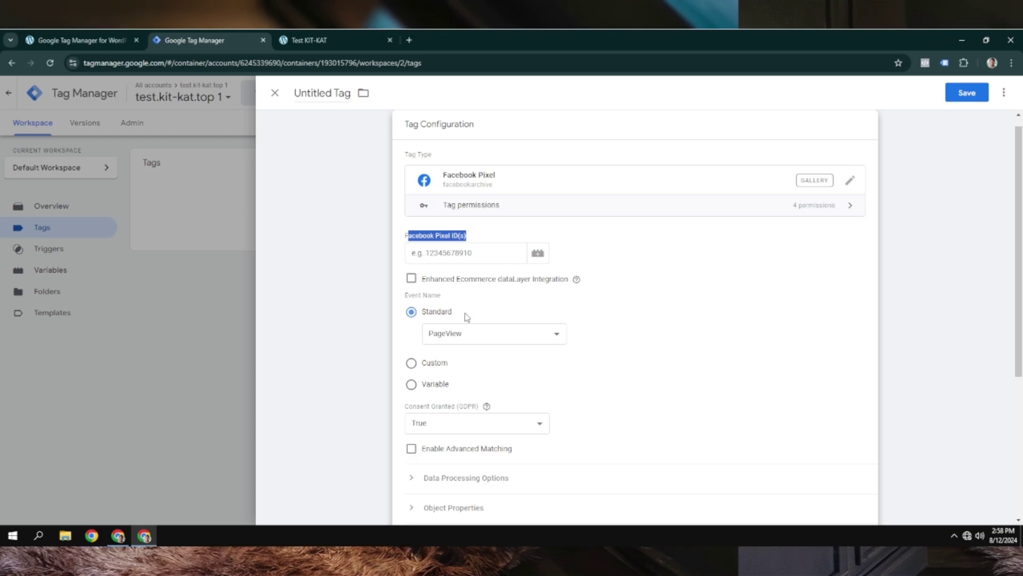
pyautogui.moveTo(452, 312); pyautogui.dragTo(424, 320)
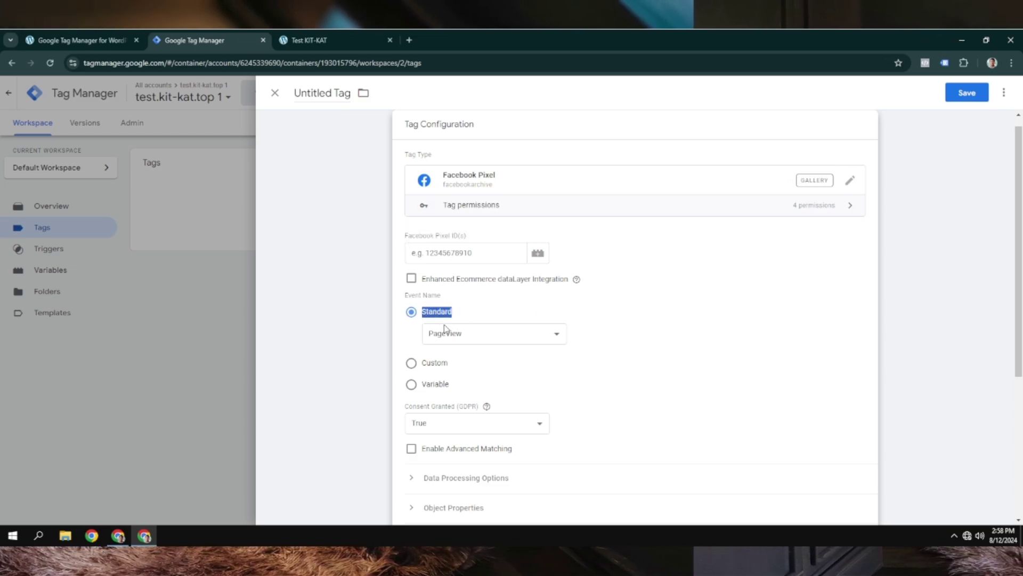
pyautogui.click(412, 364)
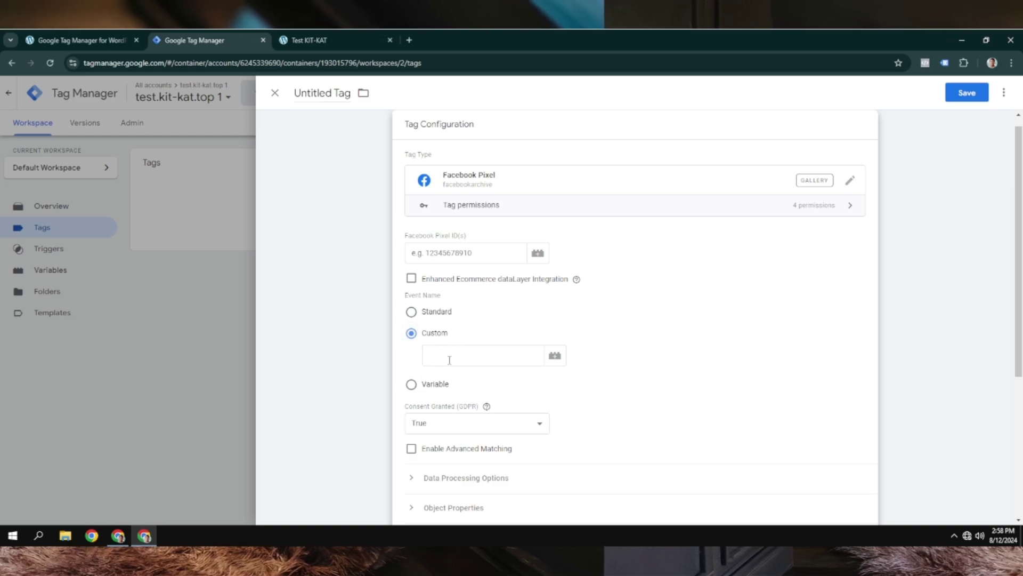
pyautogui.click(412, 313)
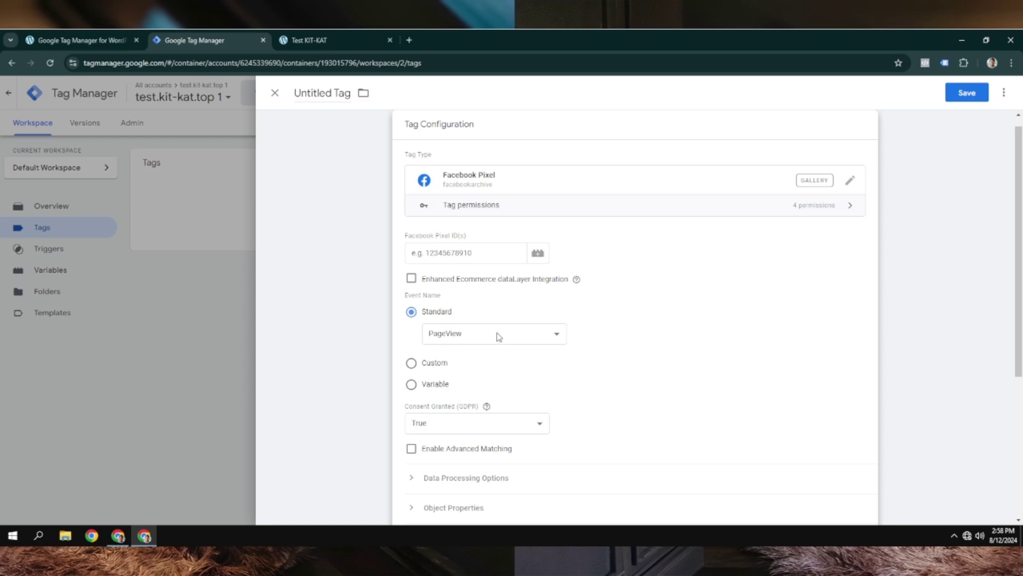
# Step: Examine the list of standard events offered for the Facebook Pixel tag without changing the PageView selection
pyautogui.click(443, 336)
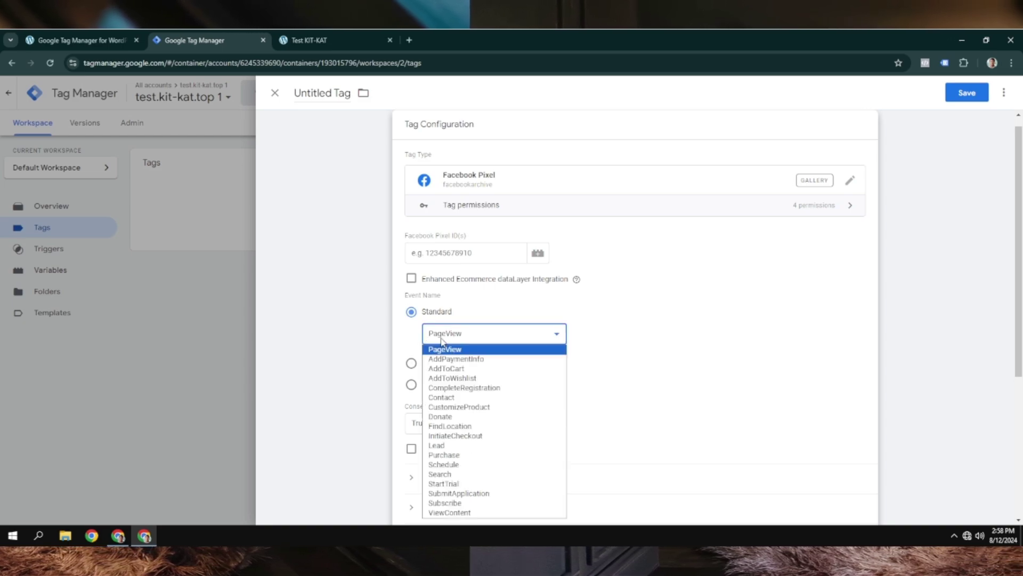
pyautogui.click(503, 334)
pyautogui.click(549, 333)
pyautogui.scroll(-1, 639, 337)
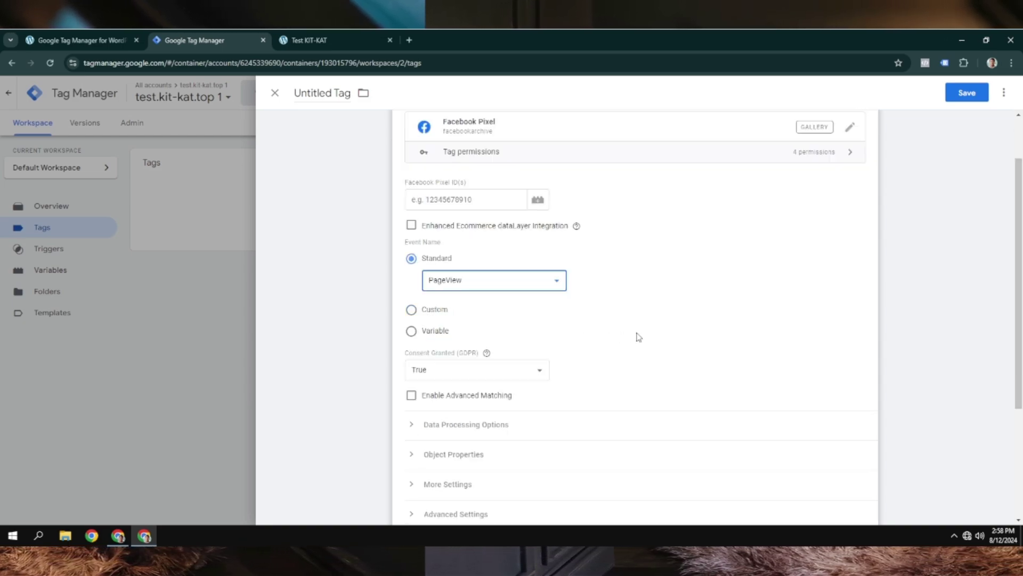
pyautogui.scroll(-1, 639, 336)
pyautogui.click(468, 228)
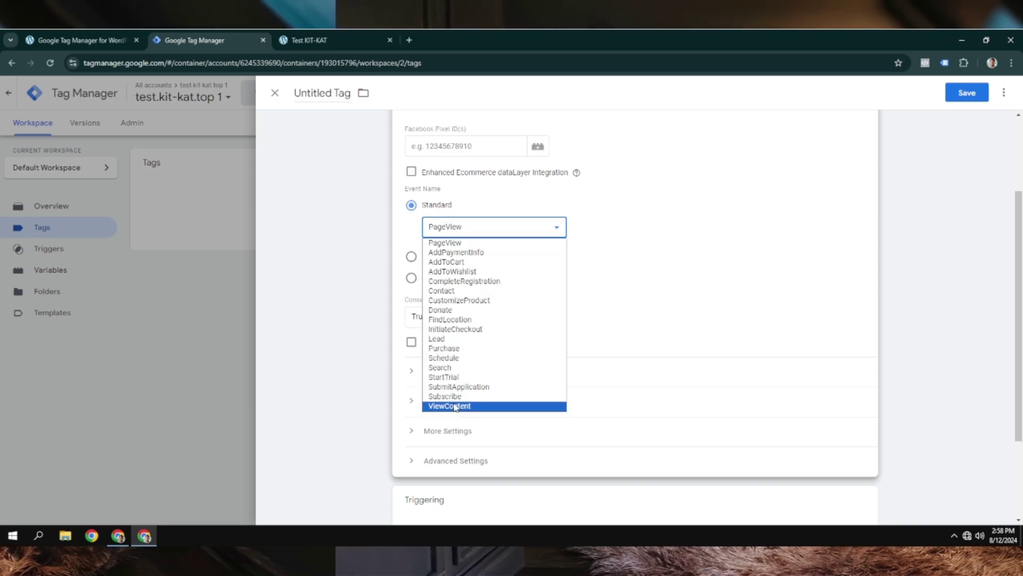
pyautogui.click(625, 242)
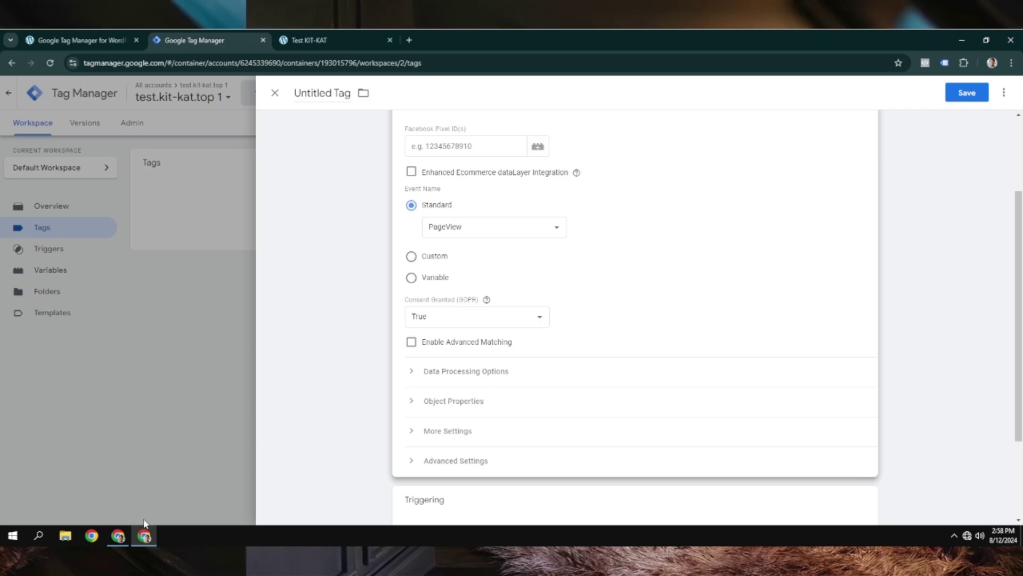
# Step: Switch to the blank new tab in the other Chrome window
pyautogui.click(118, 536)
pyautogui.click(238, 41)
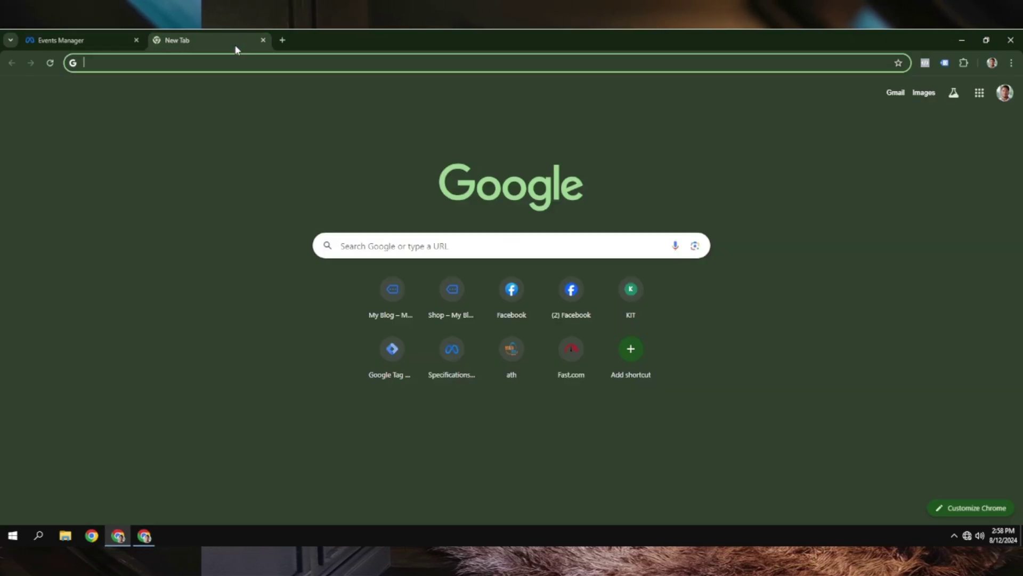
pyautogui.write('facebo')
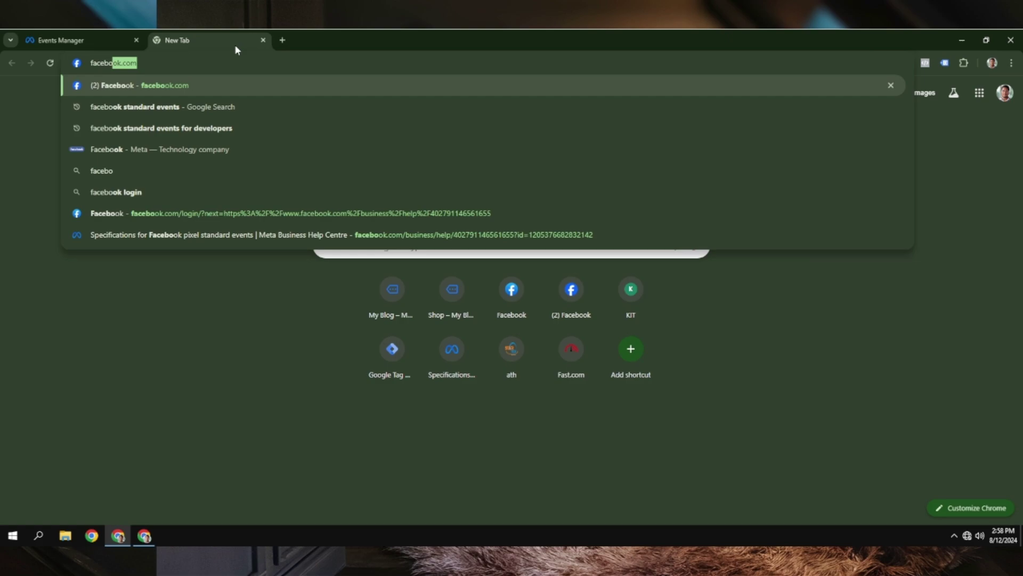
pyautogui.press('BackSpace')
pyautogui.press('BackSpace')
pyautogui.press('BackSpace')
pyautogui.press('BackSpace')
pyautogui.press('BackSpace')
pyautogui.press('BackSpace')
pyautogui.press('BackSpace')
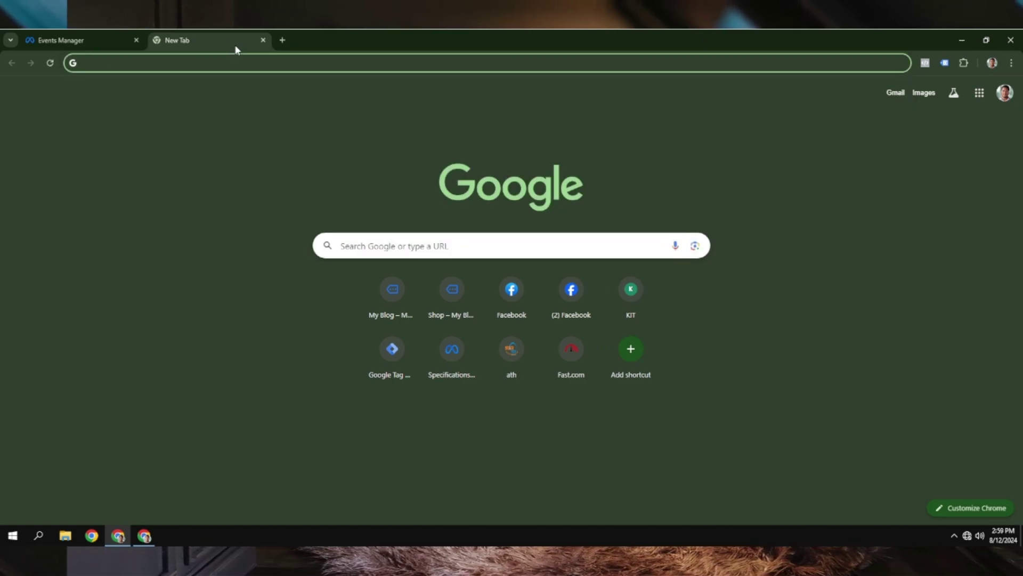
# Step: Search Google for "meta pixel standard events" and open Meta's help page Specifications for Meta Pixel Standard Events
pyautogui.write('meta')
pyautogui.press('Right')
pyautogui.press('Return')
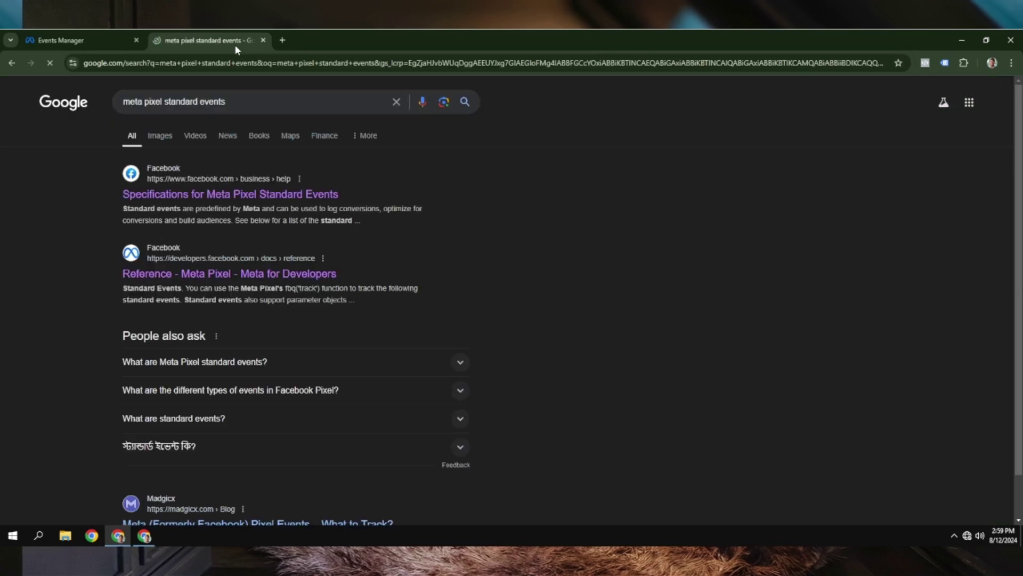
pyautogui.click(208, 195)
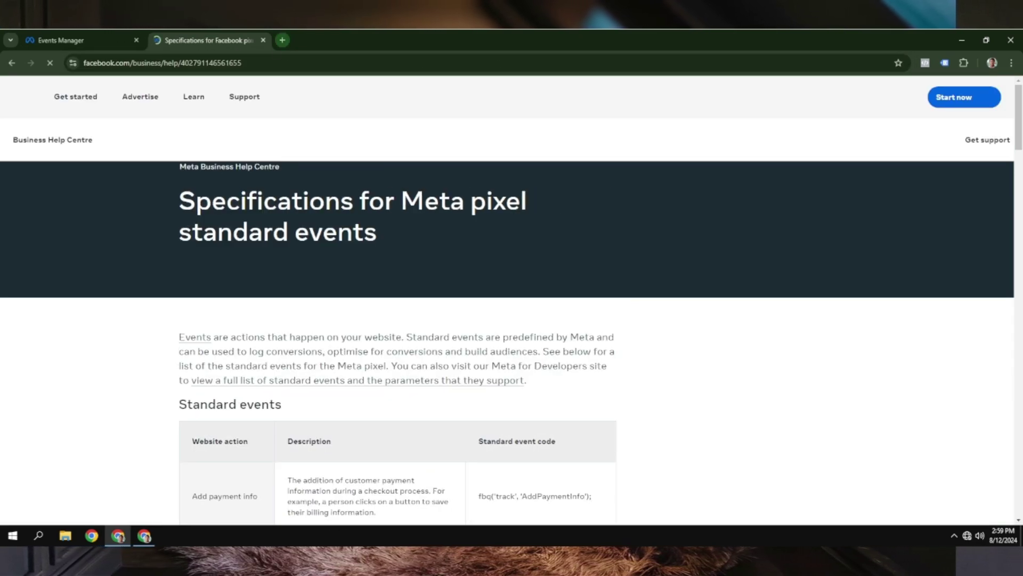
# Step: Read through the website actions in the Standard events table, from Add payment info and Add to cart down to Purchase
pyautogui.scroll(-5, 393, 306)
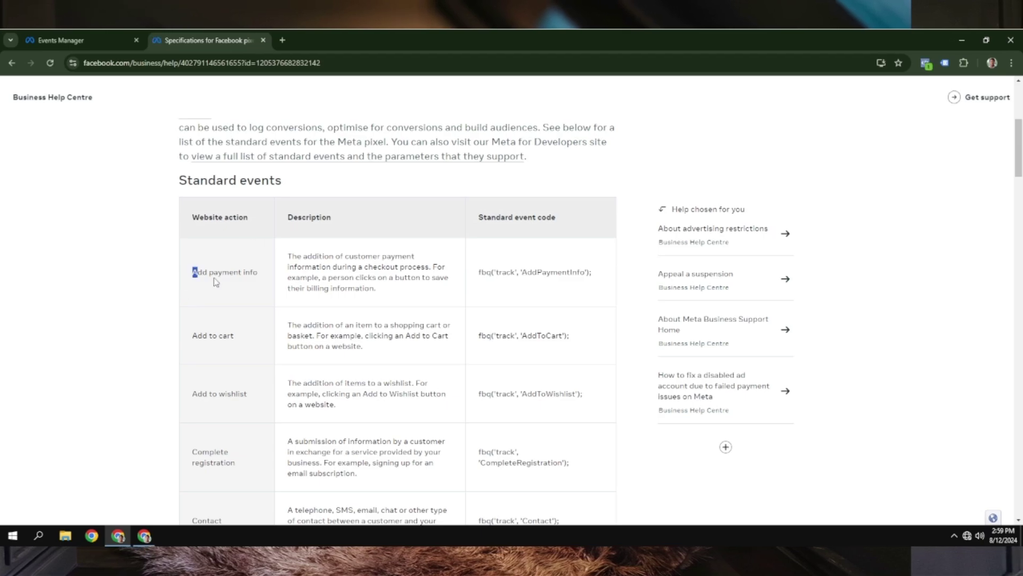
pyautogui.click(206, 338)
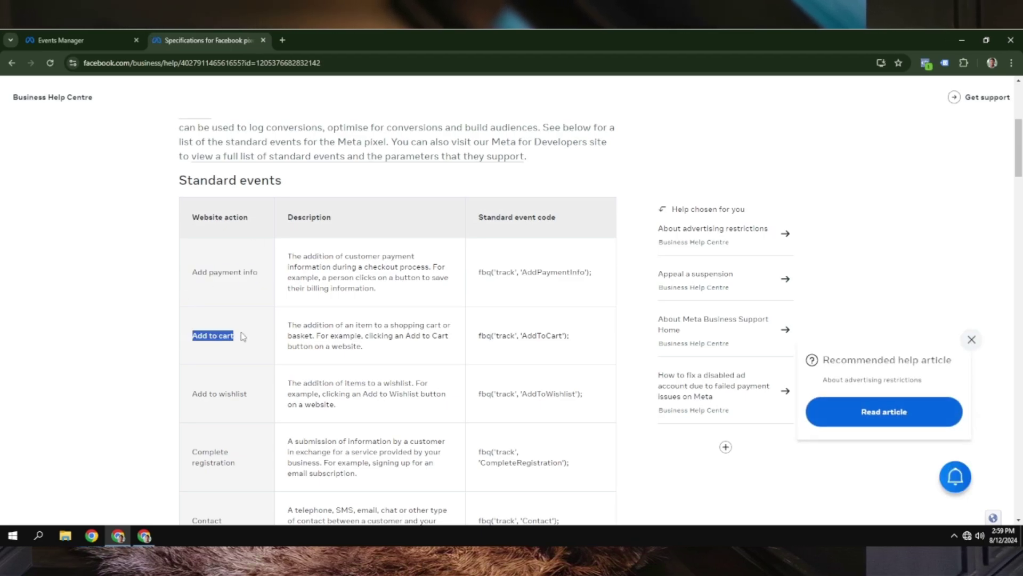
pyautogui.scroll(-5, 243, 335)
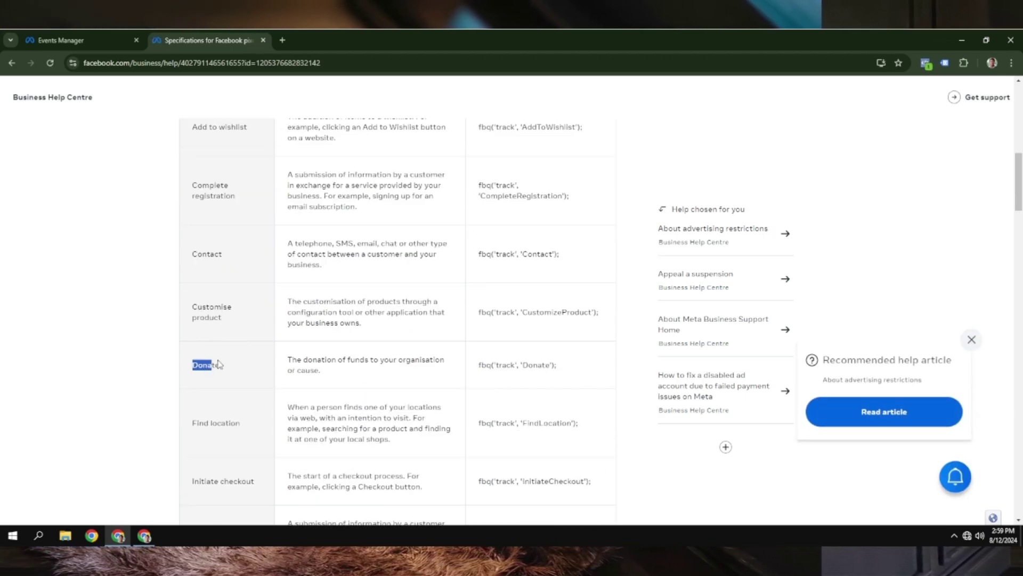
pyautogui.scroll(-3, 217, 364)
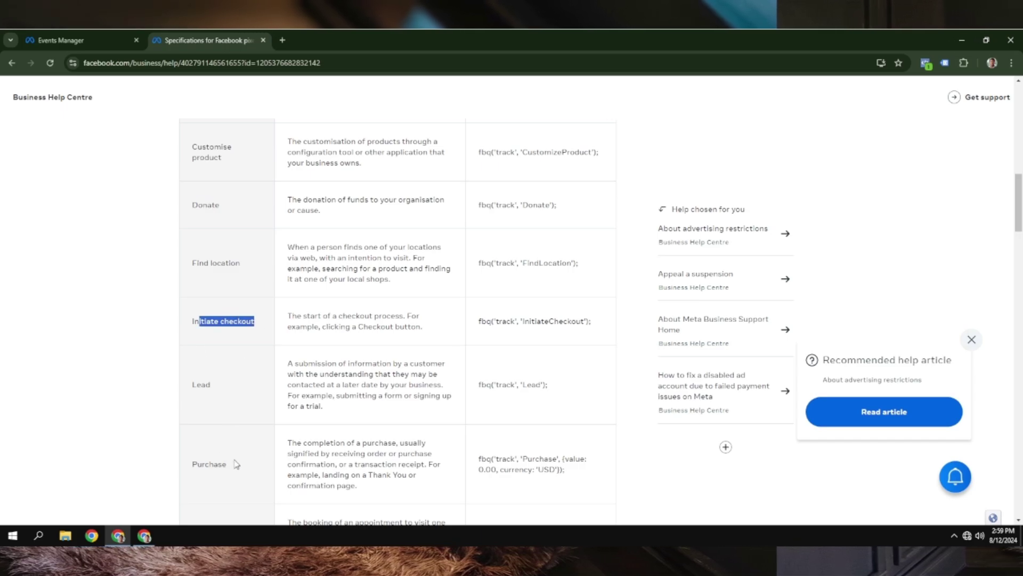
pyautogui.moveTo(237, 463); pyautogui.dragTo(193, 460)
# Step: Switch back to Google Tag Manager and check the standard events offered for the Facebook Pixel tag's event name
pyautogui.click(148, 535)
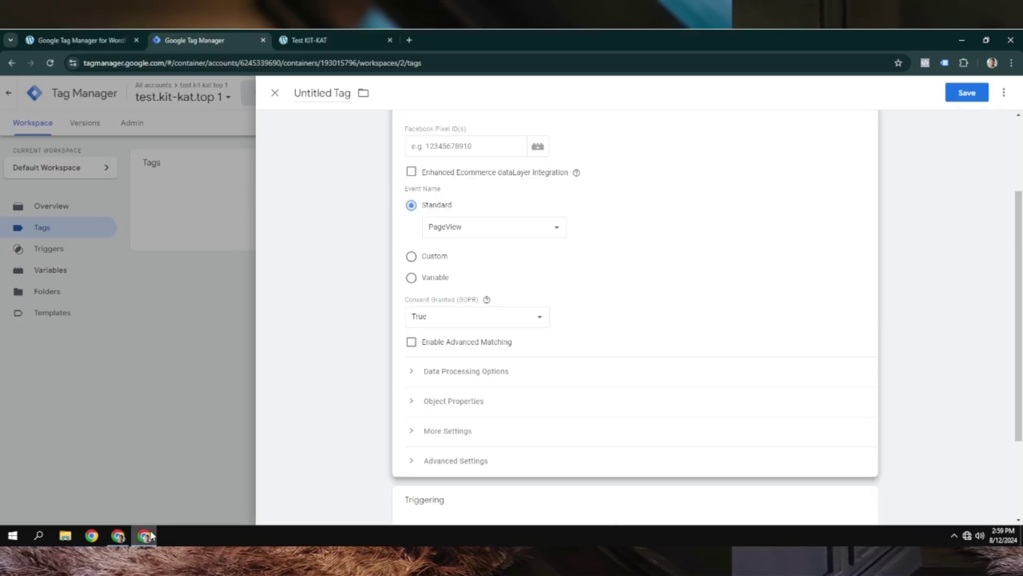
pyautogui.click(459, 229)
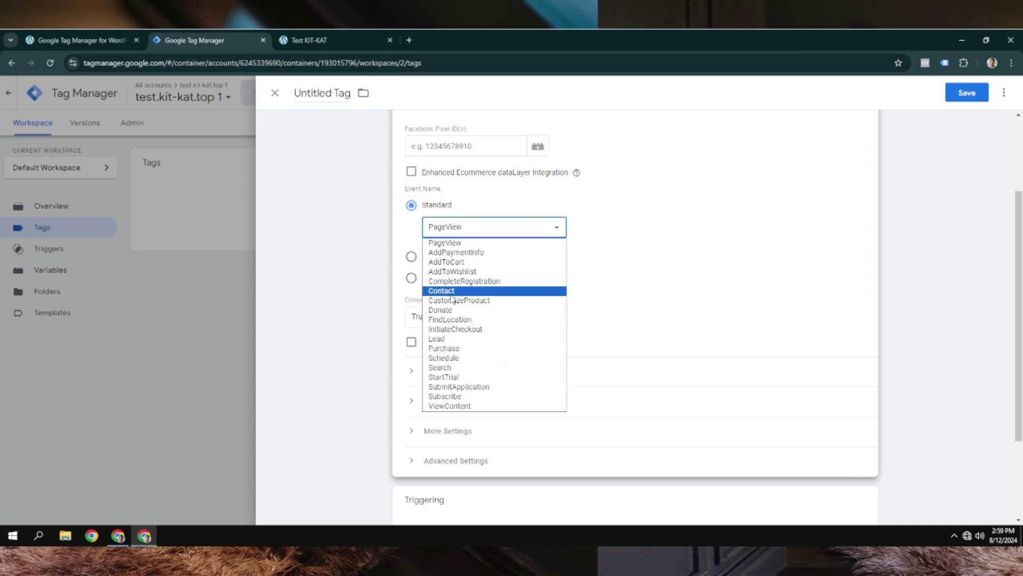
pyautogui.click(98, 44)
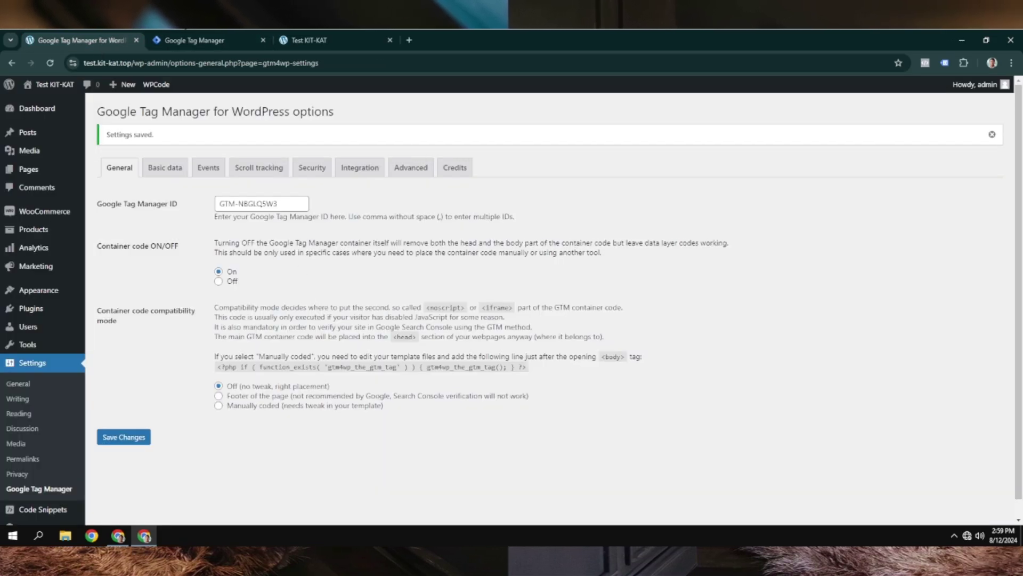
pyautogui.click(209, 42)
# Step: Return to Meta's help page and highlight the standard event code for the Purchase action
pyautogui.click(119, 540)
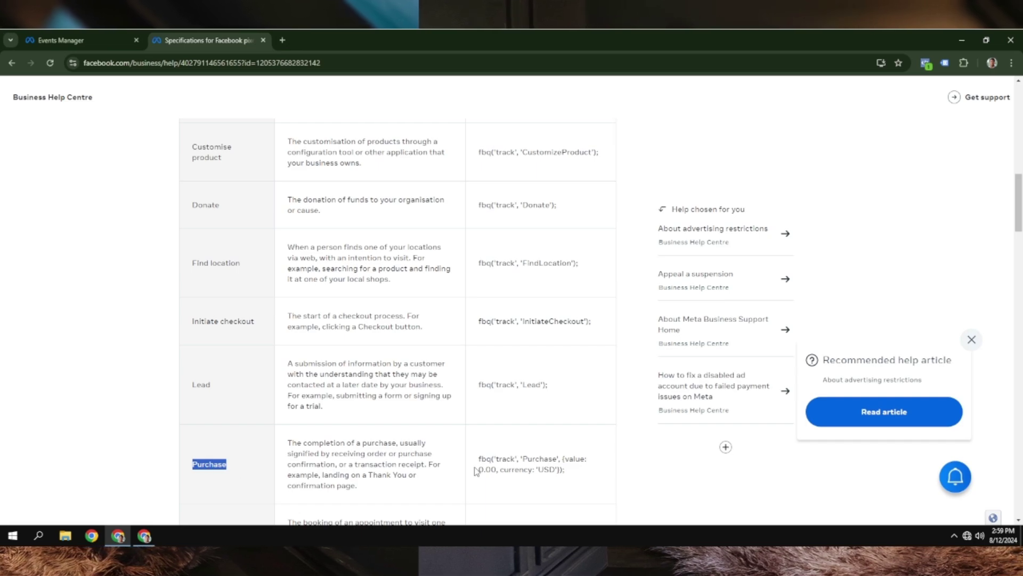
pyautogui.moveTo(573, 481); pyautogui.dragTo(476, 467)
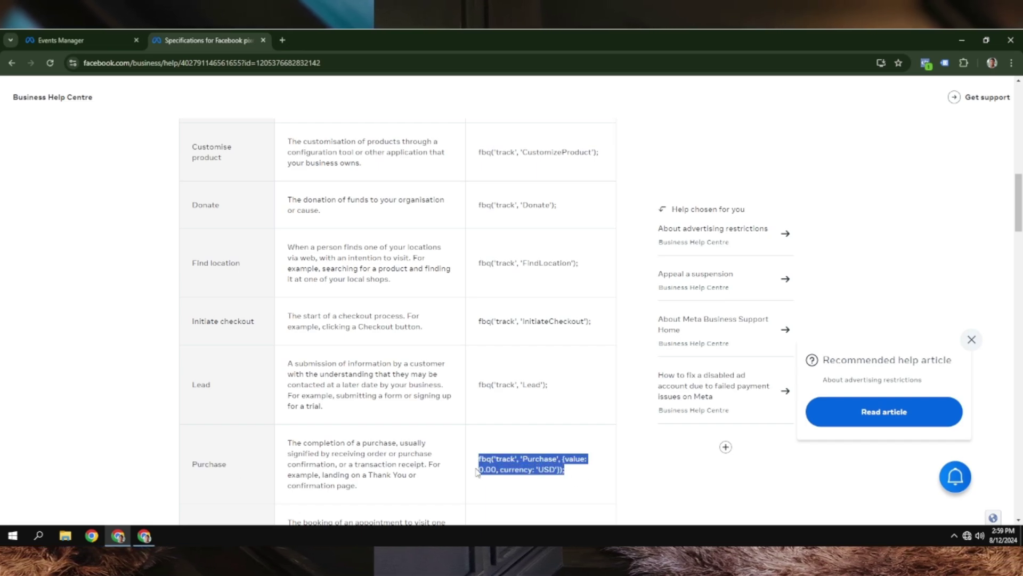
pyautogui.click(493, 496)
pyautogui.moveTo(569, 474); pyautogui.dragTo(476, 461)
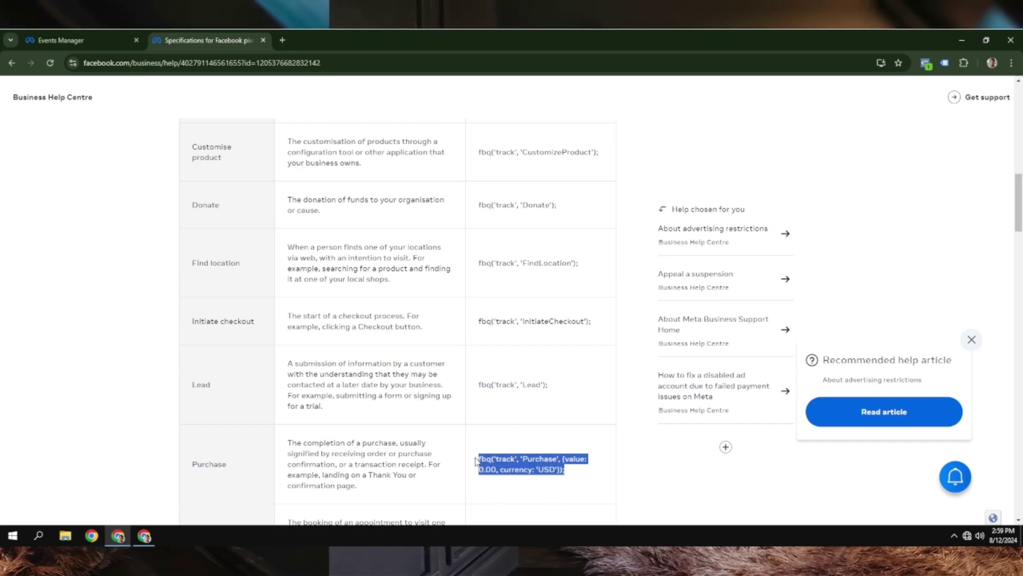
# Step: Go back to the tag in Google Tag Manager and check where the Facebook Pixel ID has to be entered
pyautogui.click(145, 535)
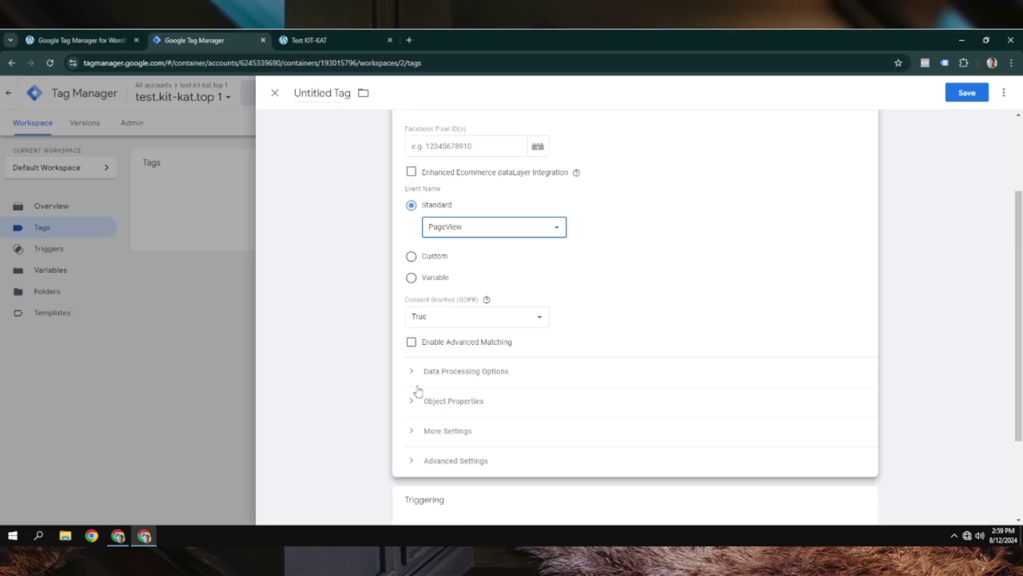
pyautogui.scroll(2, 465, 243)
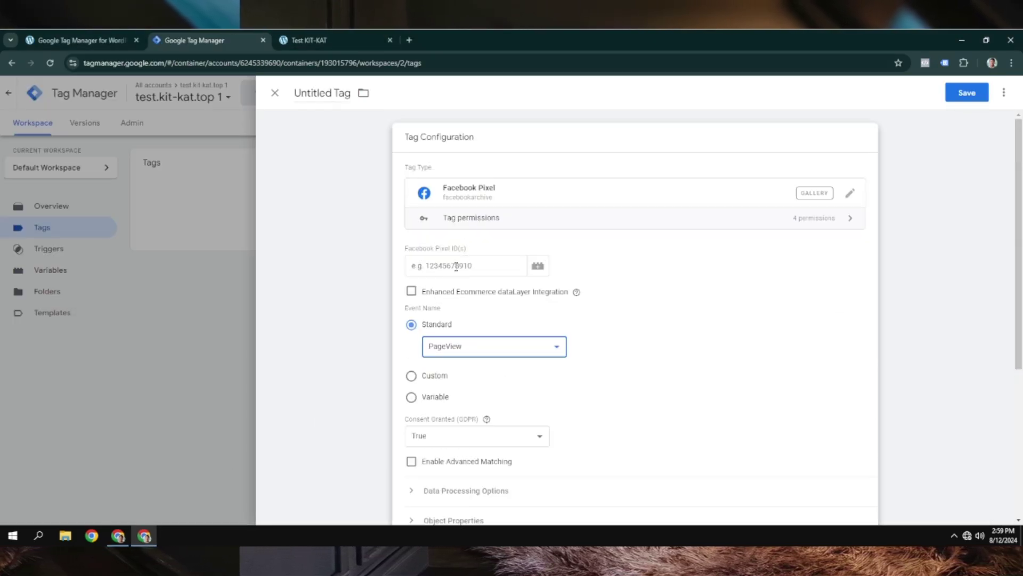
pyautogui.click(456, 266)
pyautogui.moveTo(469, 249); pyautogui.dragTo(403, 248)
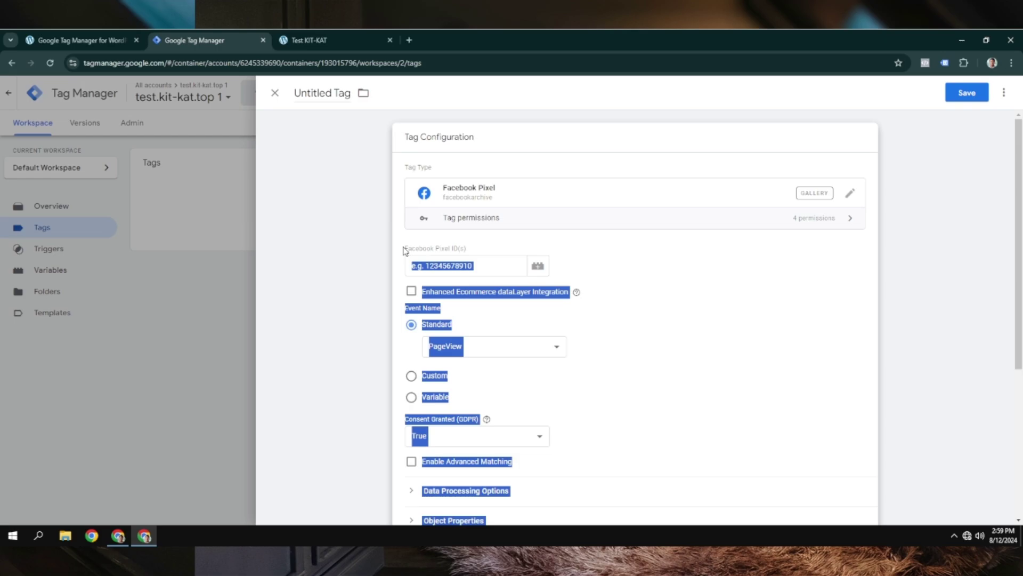
pyautogui.click(481, 251)
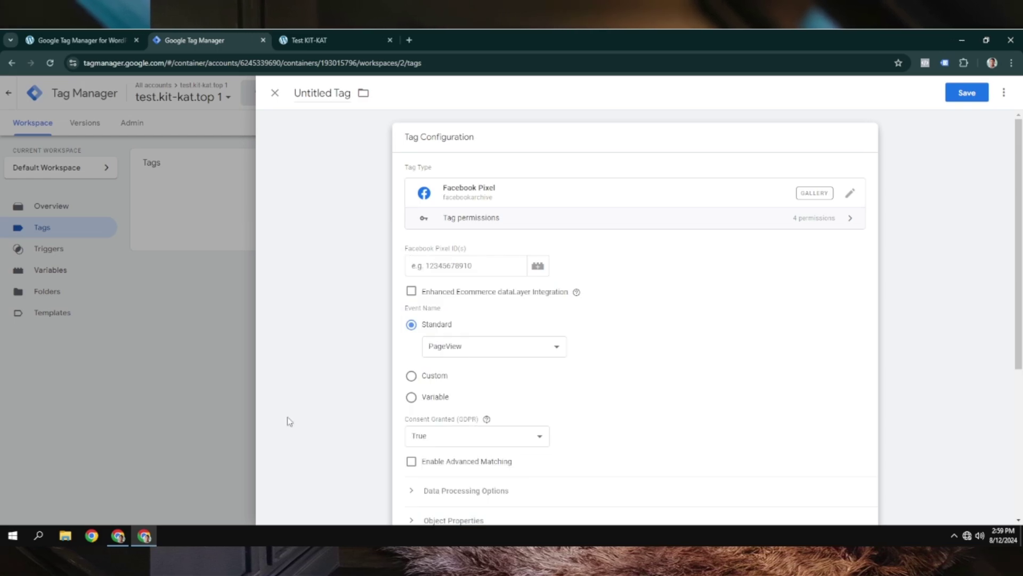
# Step: Switch to Meta Events Manager and copy the pixel's base code from the Install base code page
pyautogui.hotkey('alt', 'Tab')
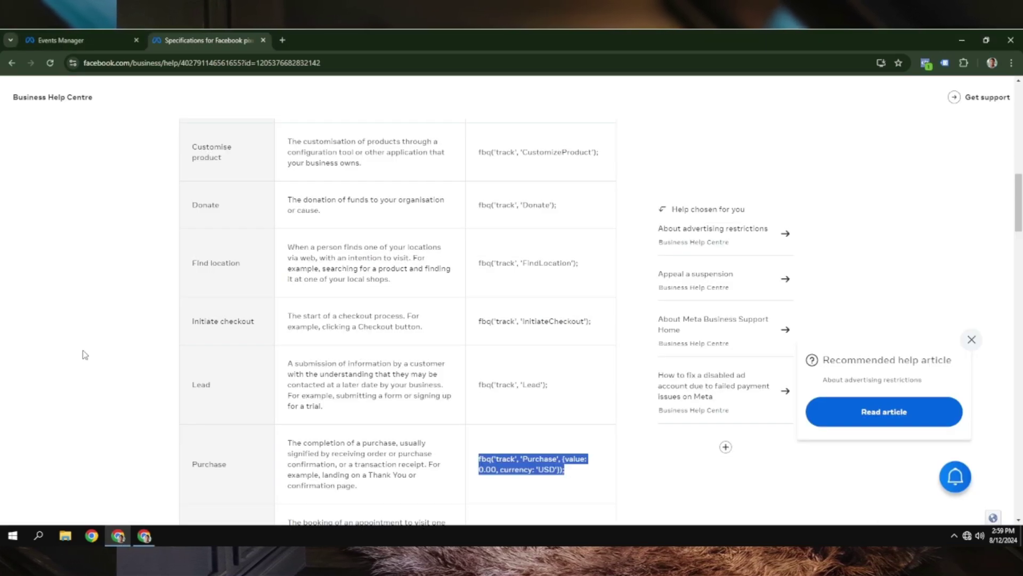
pyautogui.click(66, 39)
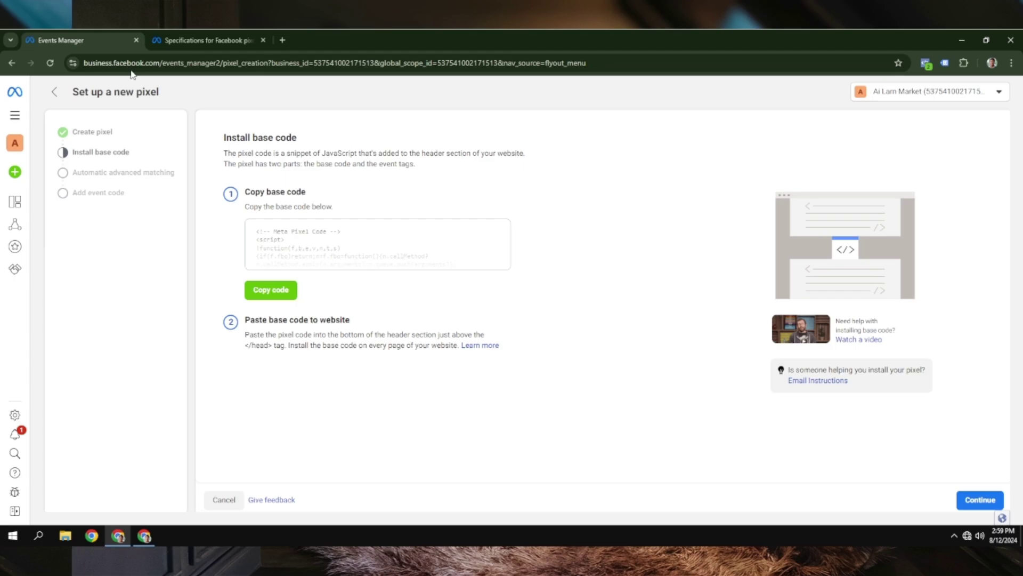
pyautogui.click(272, 288)
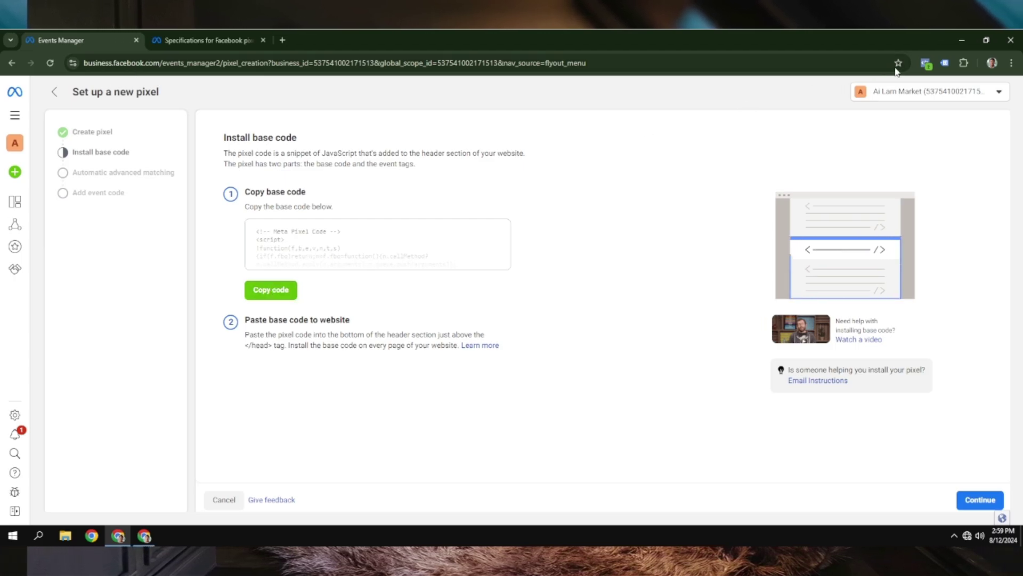
# Step: Create a new text document on the desktop, open it in Notepad and paste the Meta Pixel base code into it
pyautogui.click(954, 42)
pyautogui.click(954, 41)
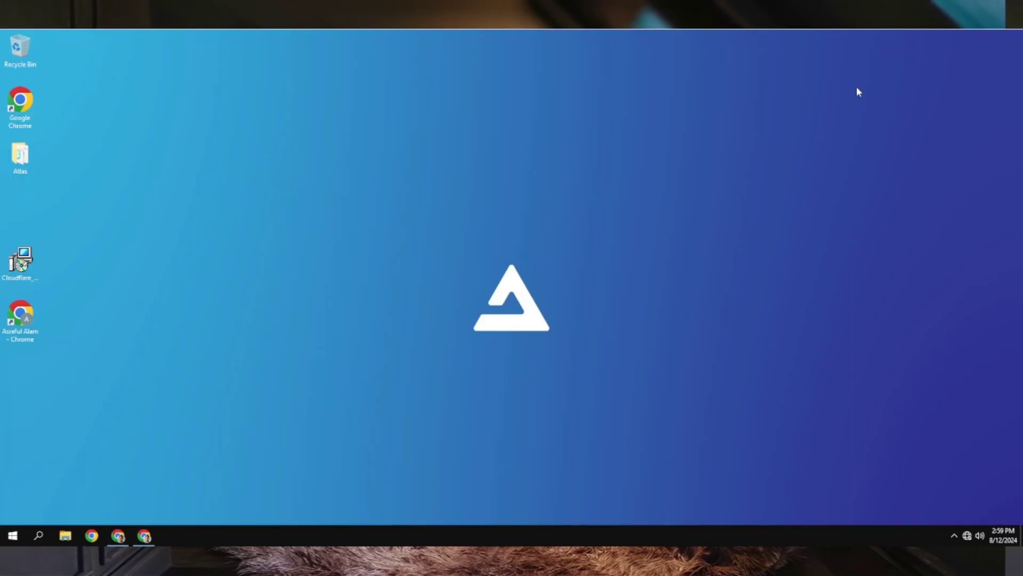
pyautogui.rightClick(410, 165)
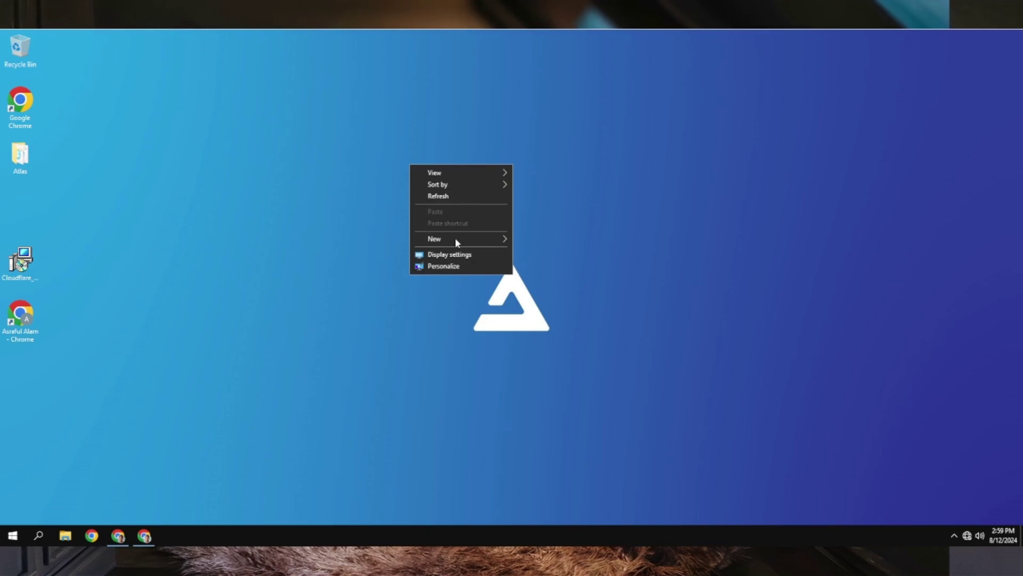
pyautogui.moveTo(455, 240)
pyautogui.click(555, 315)
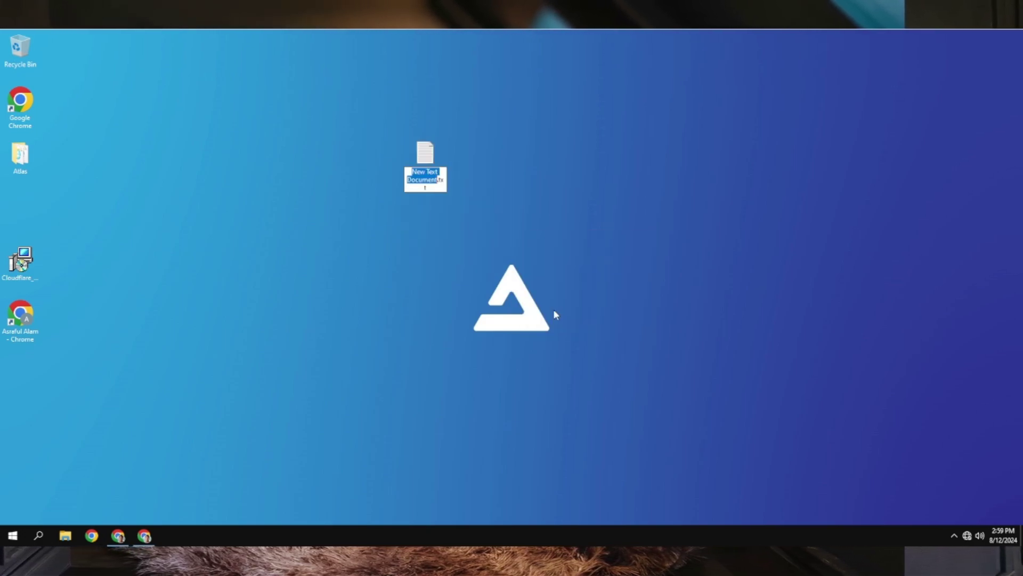
pyautogui.press('Return')
pyautogui.doubleClick(440, 163)
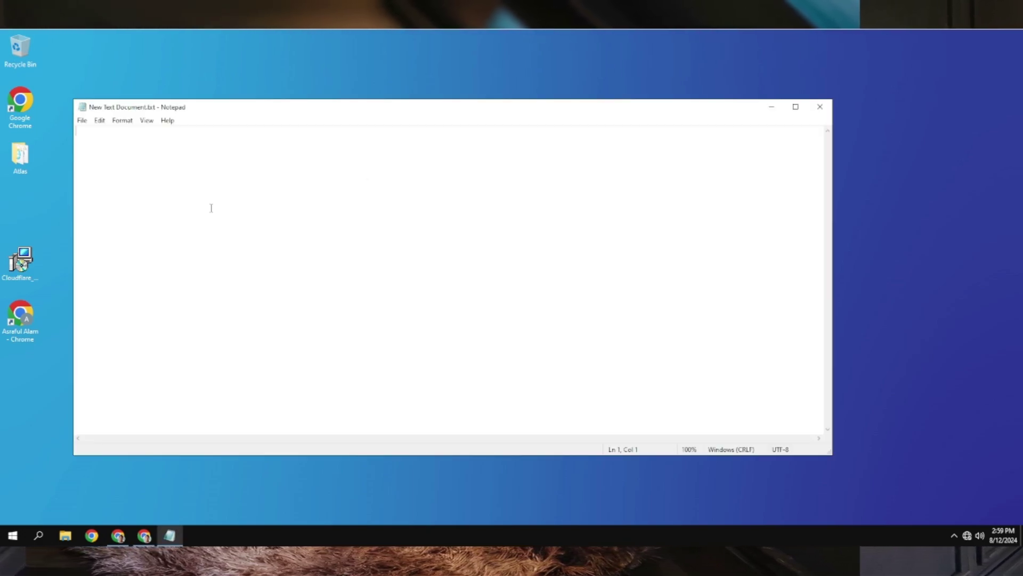
pyautogui.hotkey('ctrl', 'v')
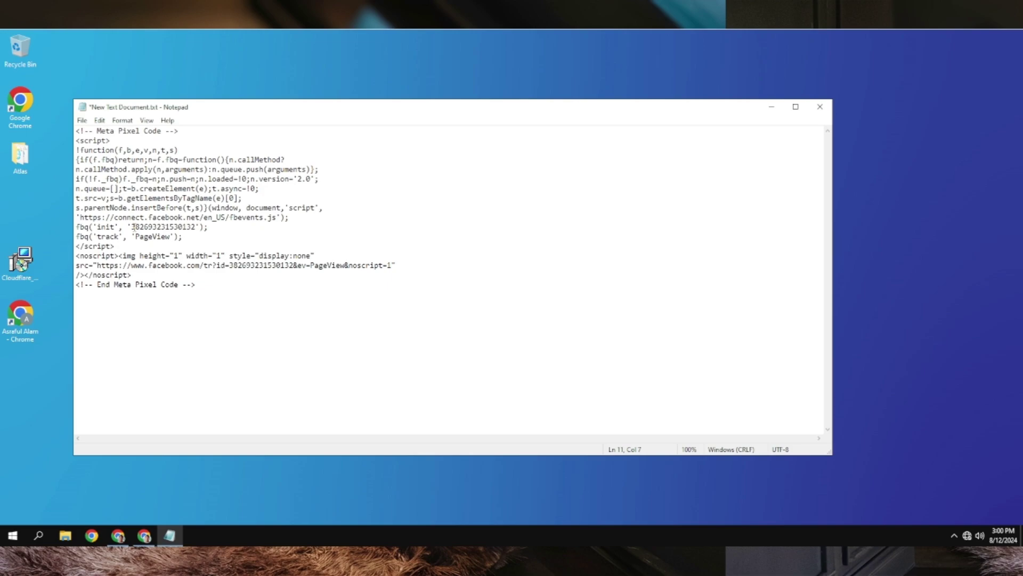
# Step: Locate the pixel ID in the pasted code and copy it from the fbq('init') line
pyautogui.moveTo(134, 226); pyautogui.dragTo(196, 227)
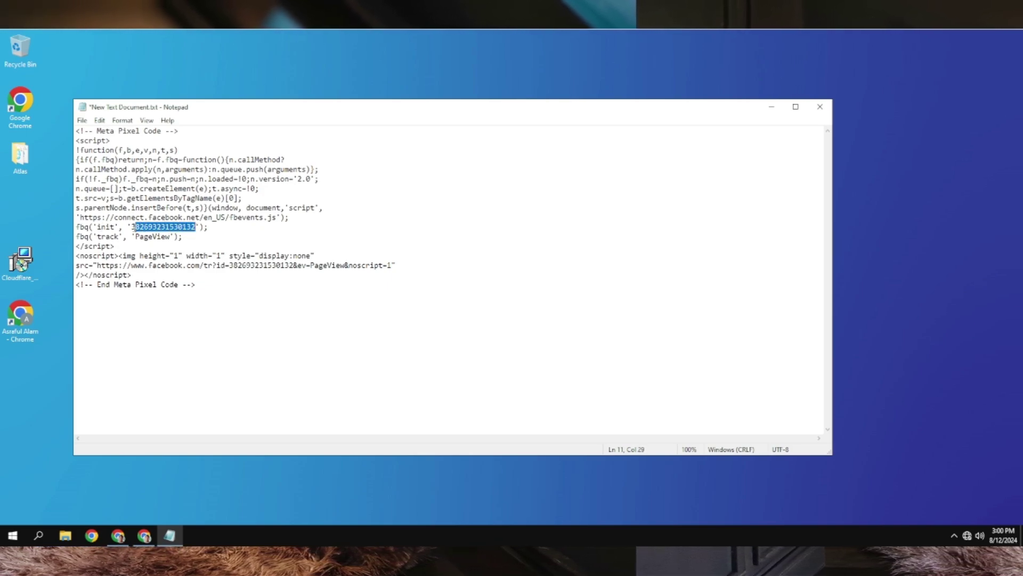
pyautogui.click(133, 226)
pyautogui.moveTo(131, 226); pyautogui.dragTo(196, 228)
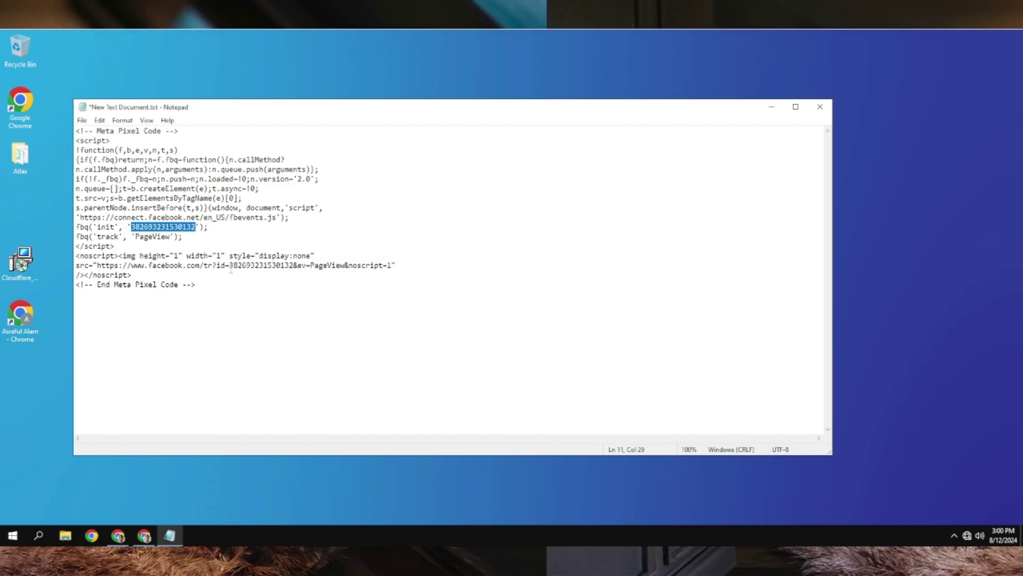
pyautogui.moveTo(230, 266); pyautogui.dragTo(294, 265)
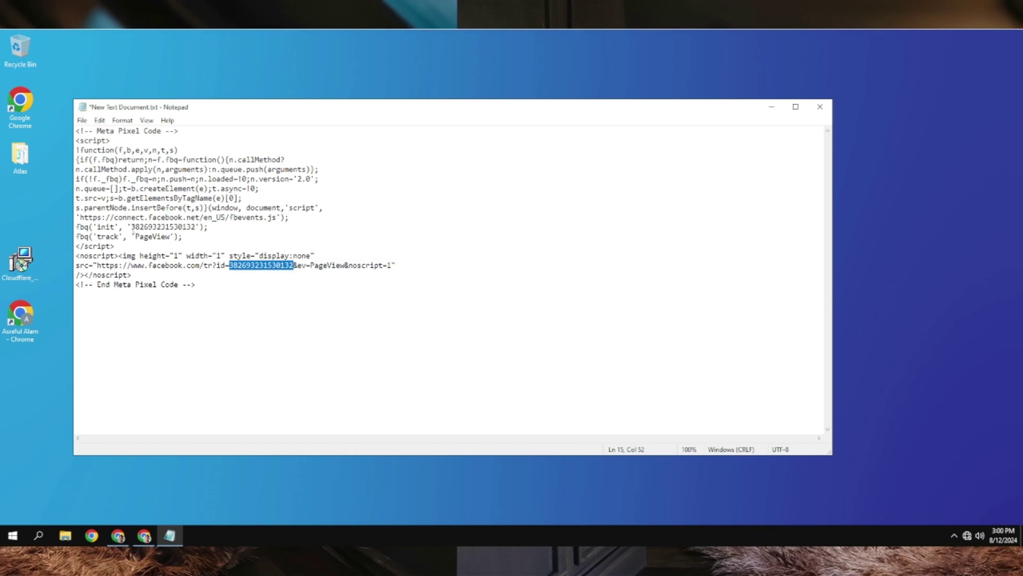
pyautogui.moveTo(132, 227); pyautogui.dragTo(196, 228)
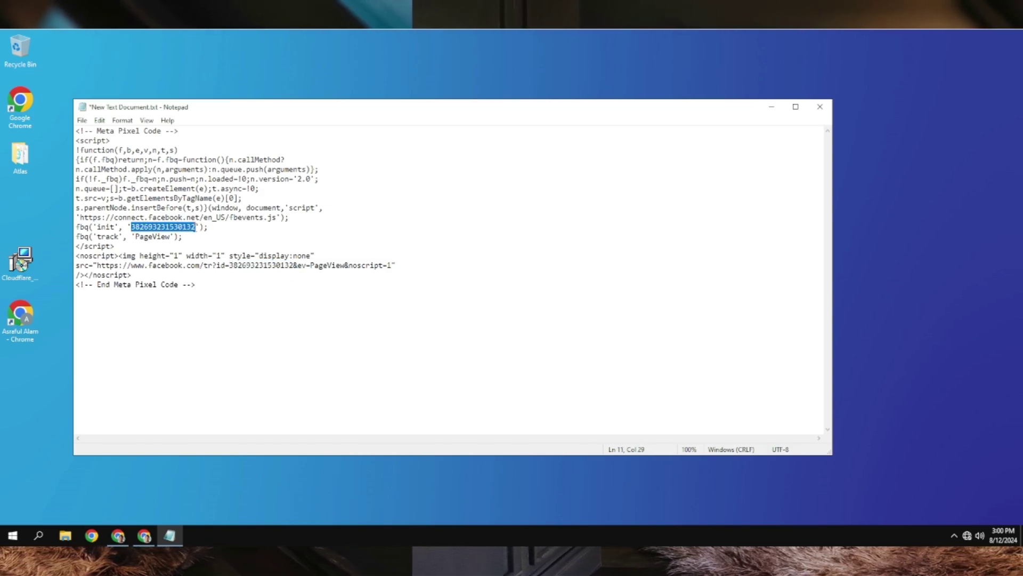
pyautogui.rightClick(176, 227)
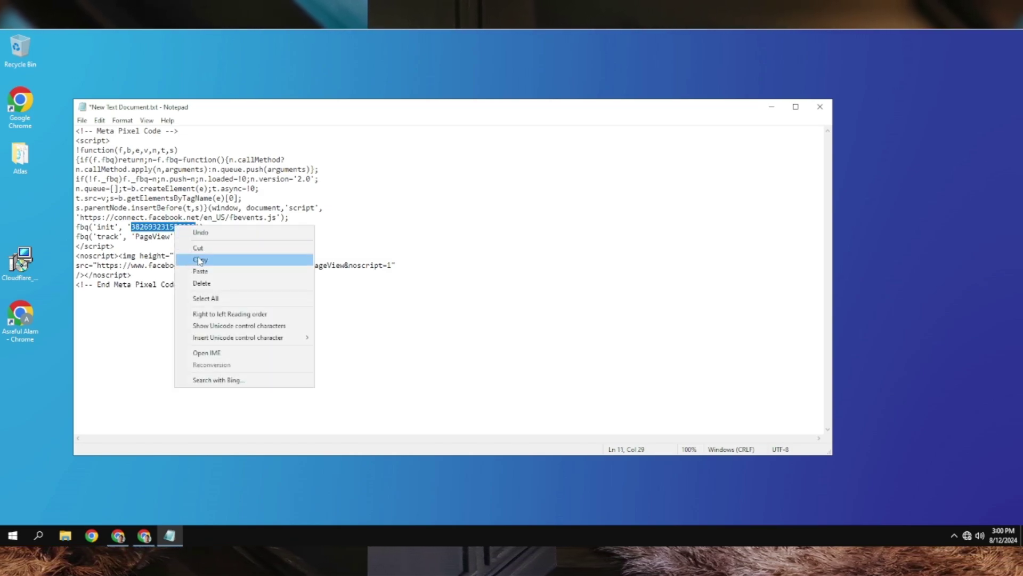
pyautogui.click(201, 259)
# Step: Switch to Google Tag Manager and paste the copied pixel ID into the tag's Facebook Pixel ID(s) field
pyautogui.click(137, 530)
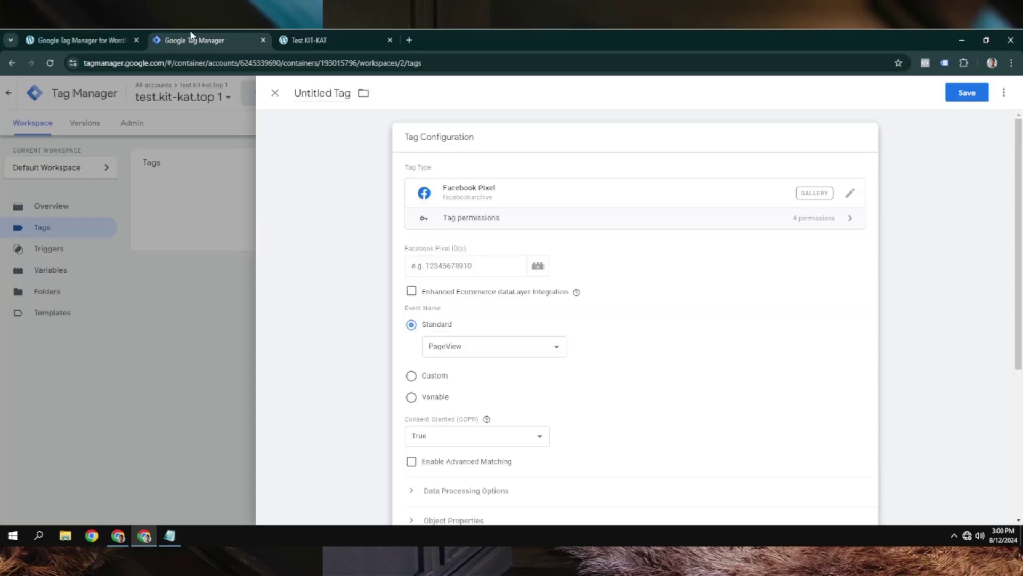
pyautogui.click(427, 268)
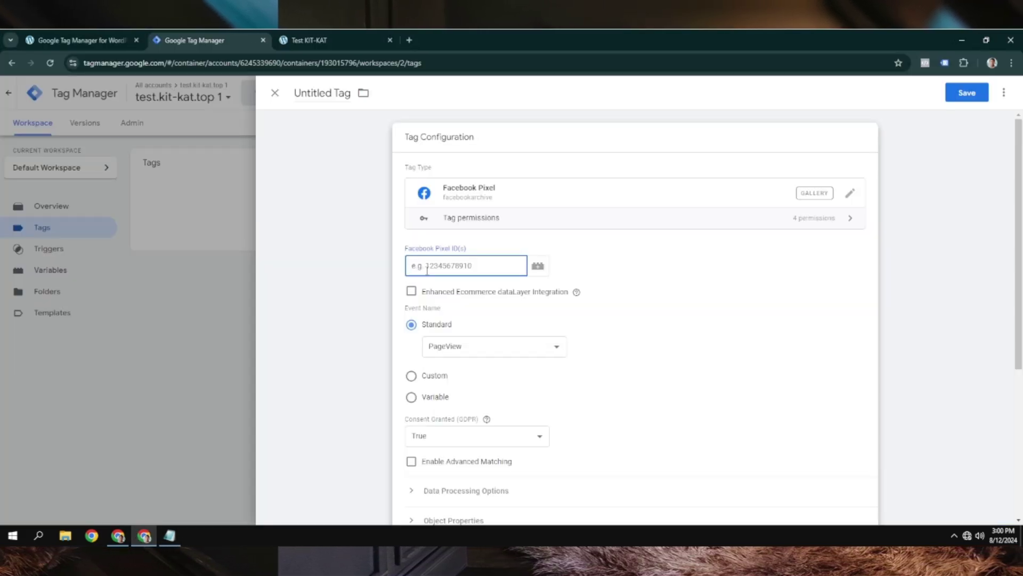
pyautogui.hotkey('ctrl', 'v')
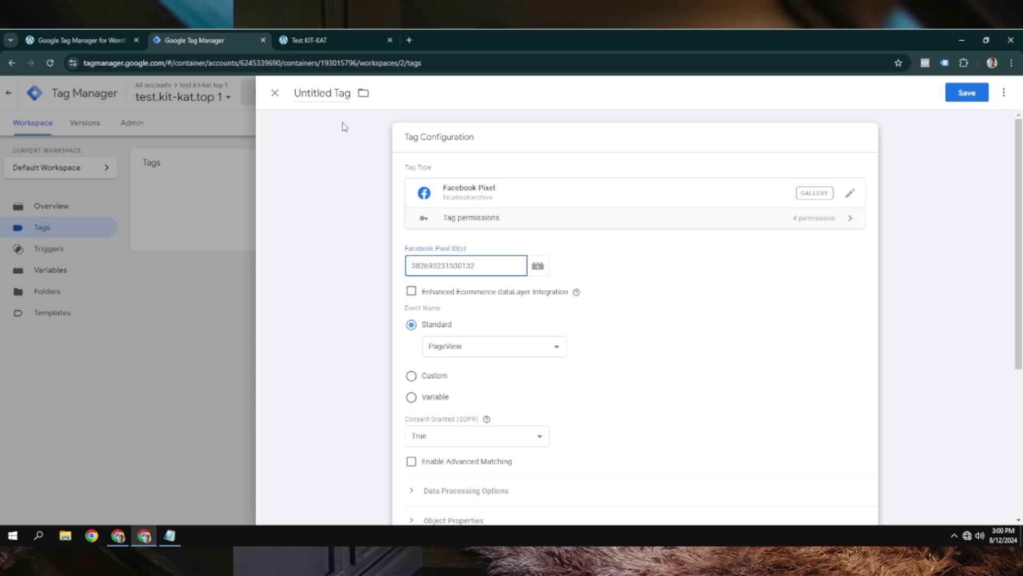
# Step: Name the untitled Facebook Pixel tag "Fb - base code"
pyautogui.click(326, 93)
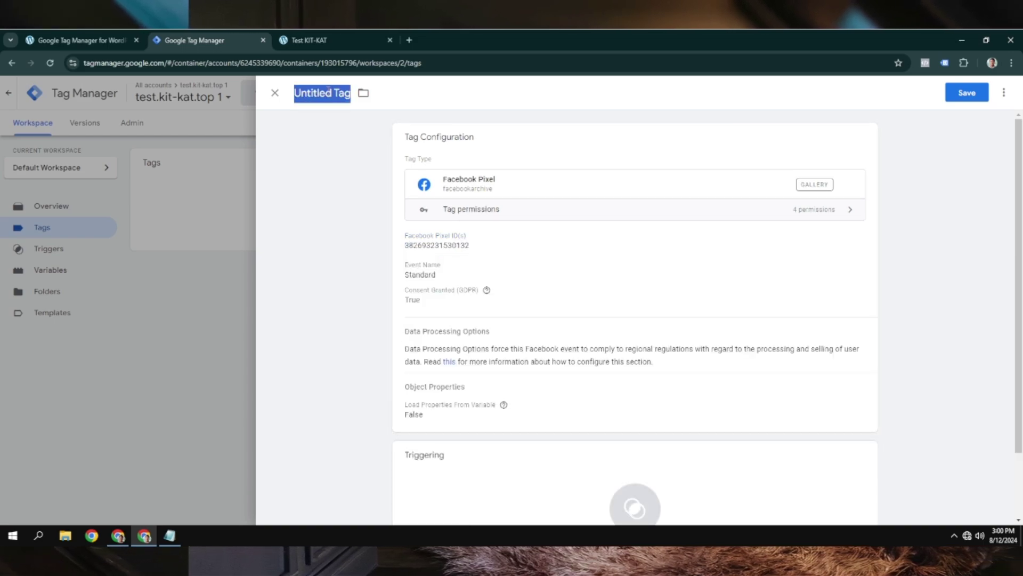
pyautogui.write('Fb _')
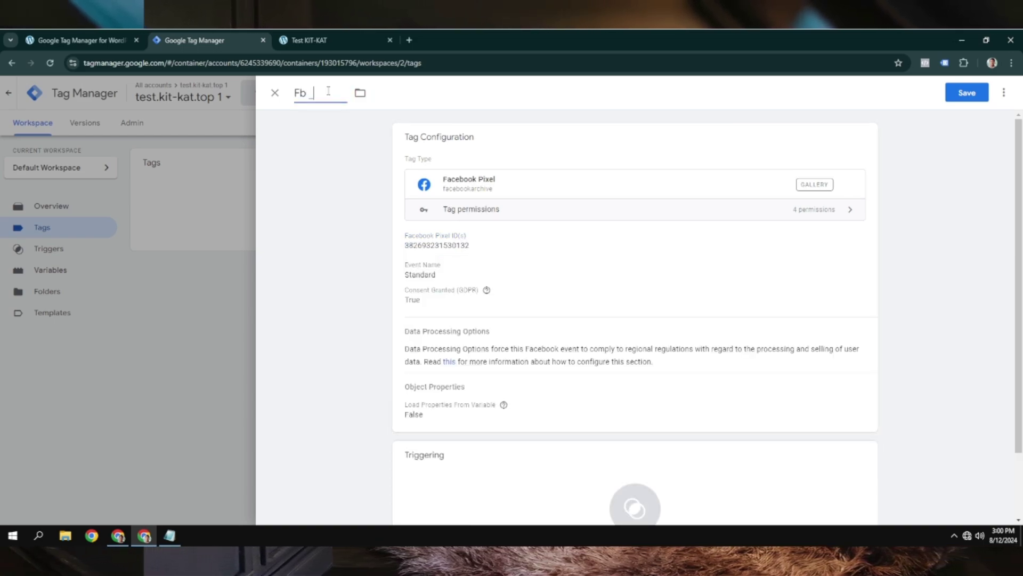
pyautogui.write('- ba')
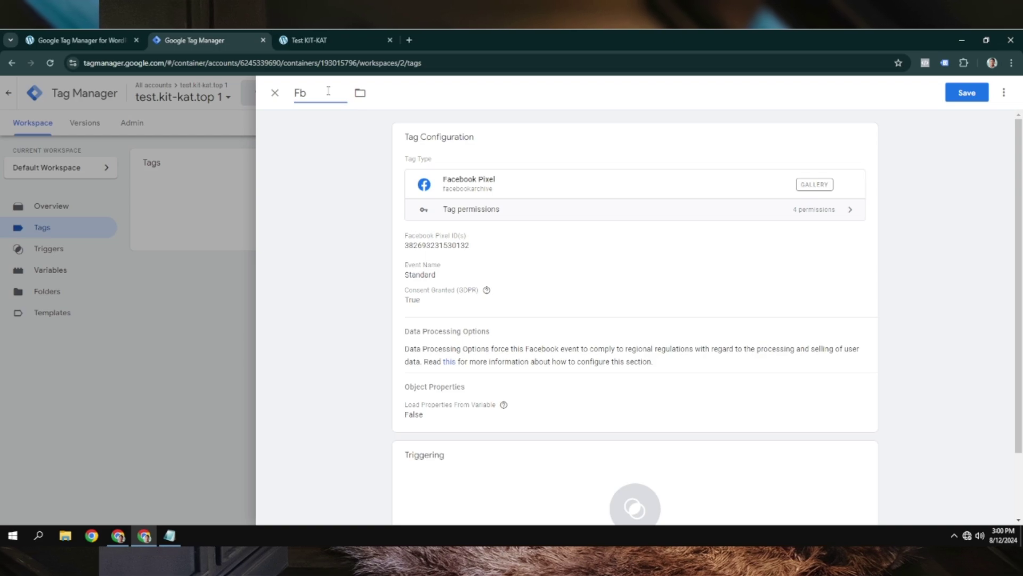
pyautogui.write('se code')
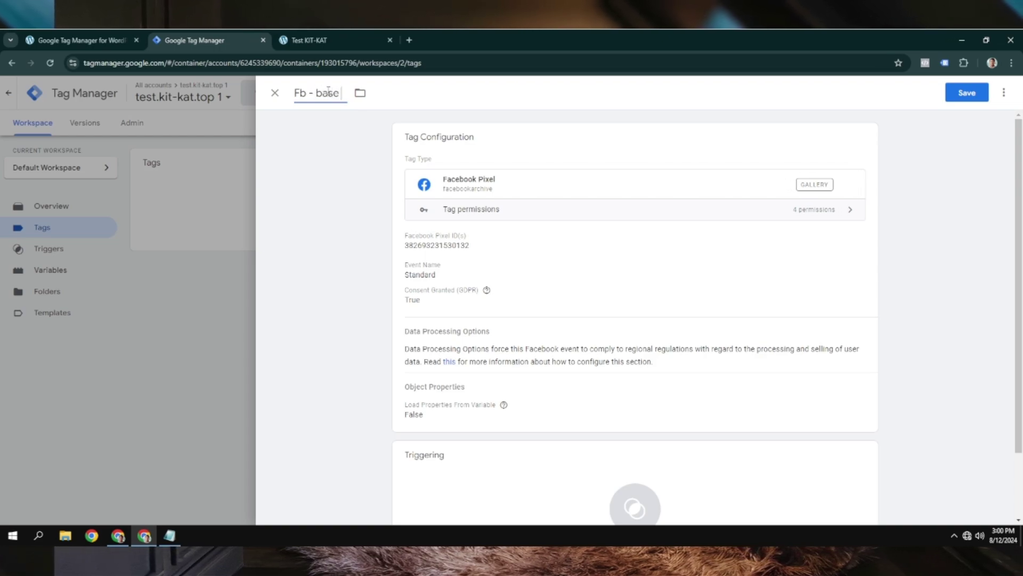
pyautogui.click(710, 293)
# Step: Select PageView as the Facebook Pixel tag's standard event
pyautogui.moveTo(575, 298)
pyautogui.scroll(-1, 574, 297)
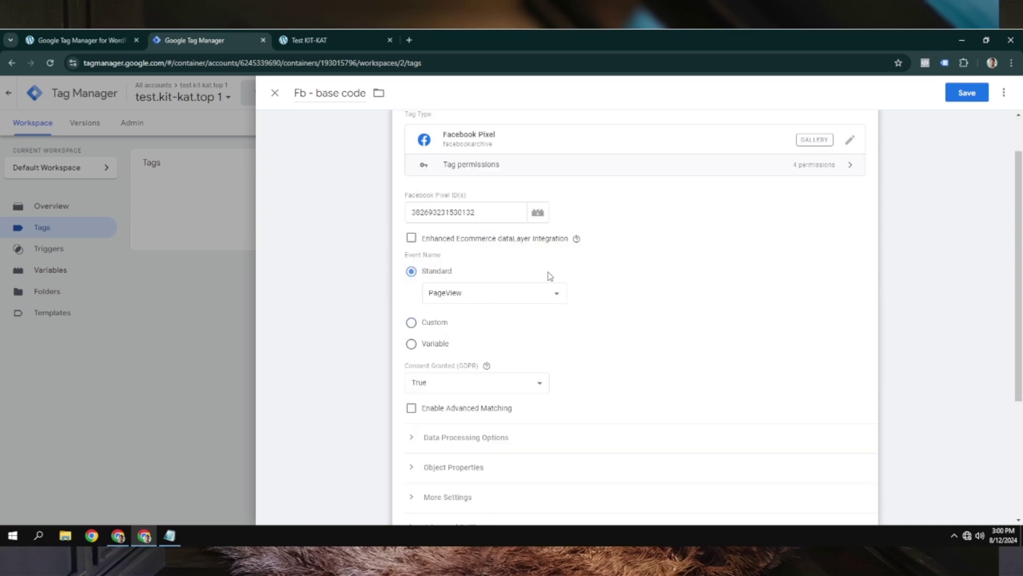
pyautogui.click(463, 294)
pyautogui.click(451, 310)
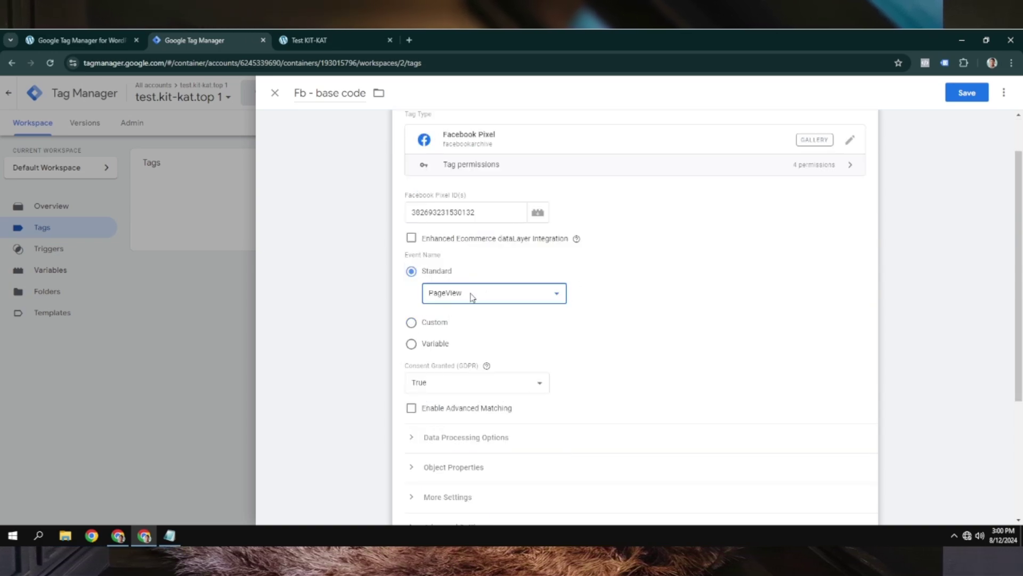
pyautogui.click(472, 298)
pyautogui.click(452, 310)
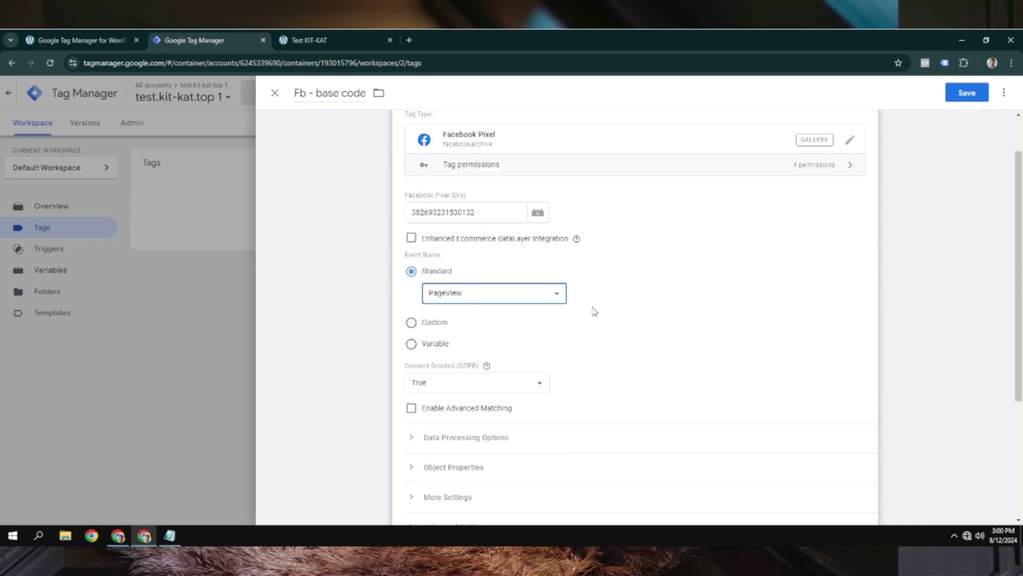
pyautogui.click(495, 207)
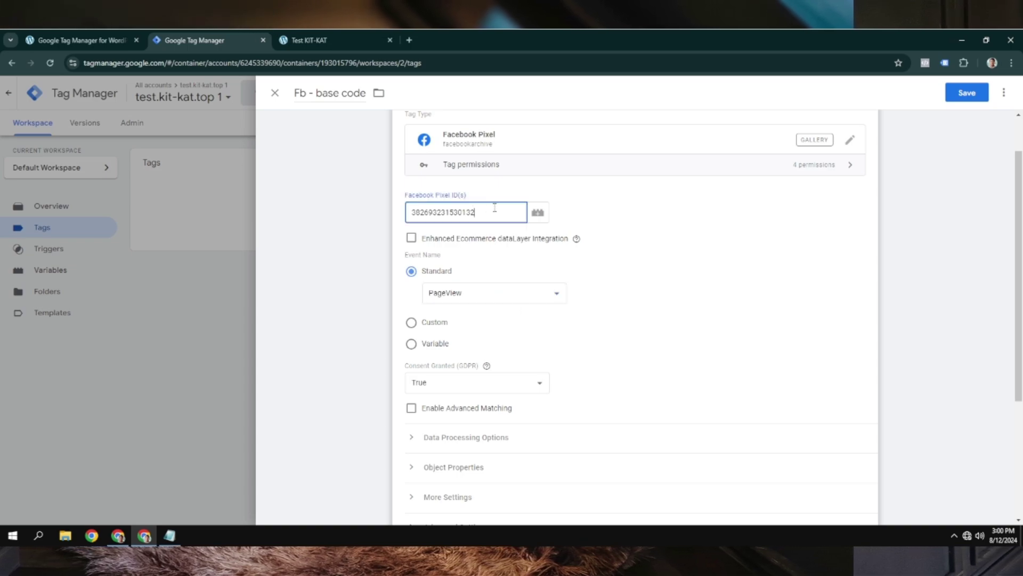
pyautogui.click(662, 298)
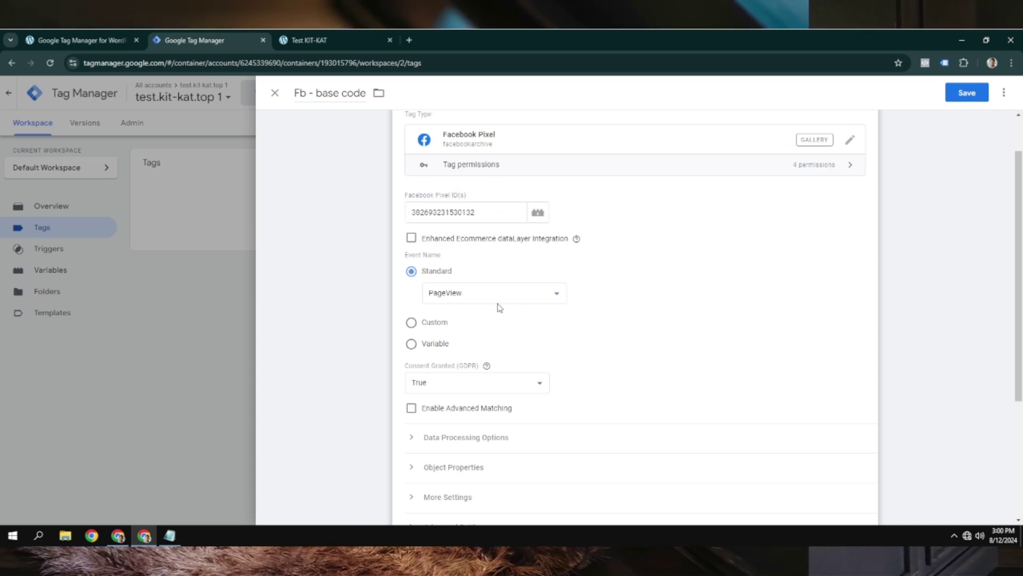
# Step: Add the All Pages trigger to the Fb - base code tag
pyautogui.scroll(-3, 500, 308)
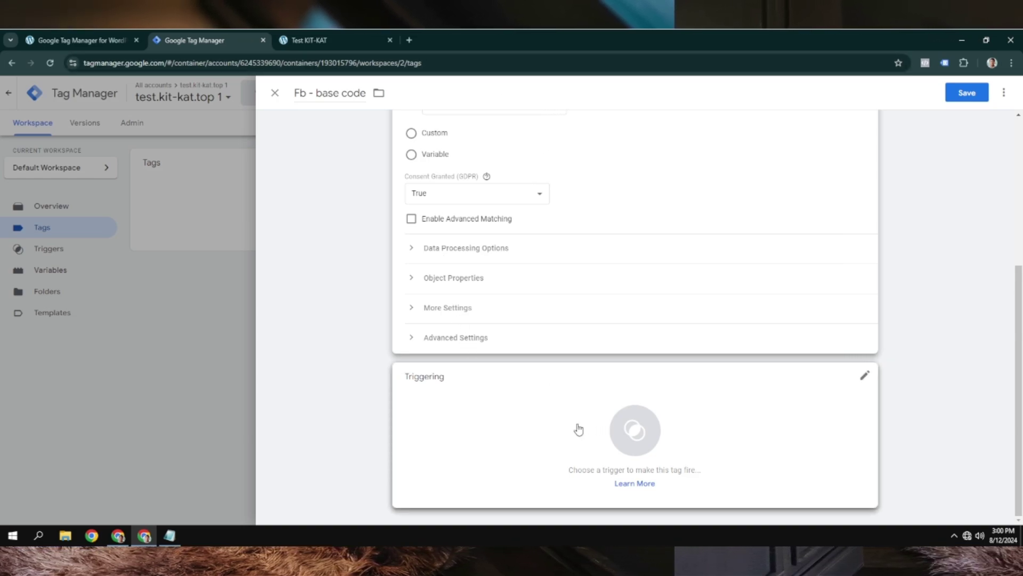
pyautogui.scroll(5, 578, 429)
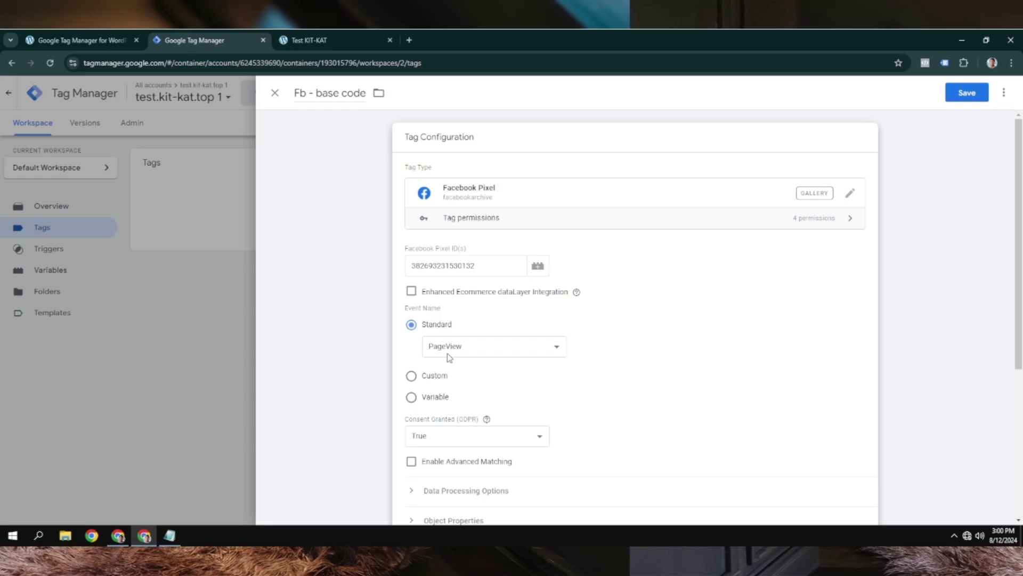
pyautogui.scroll(-5, 449, 357)
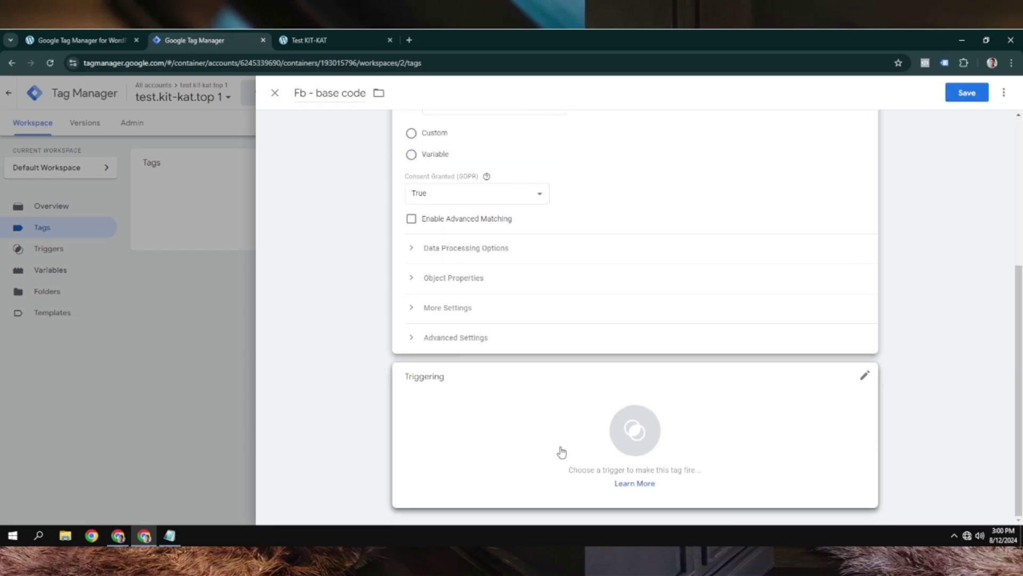
pyautogui.click(562, 452)
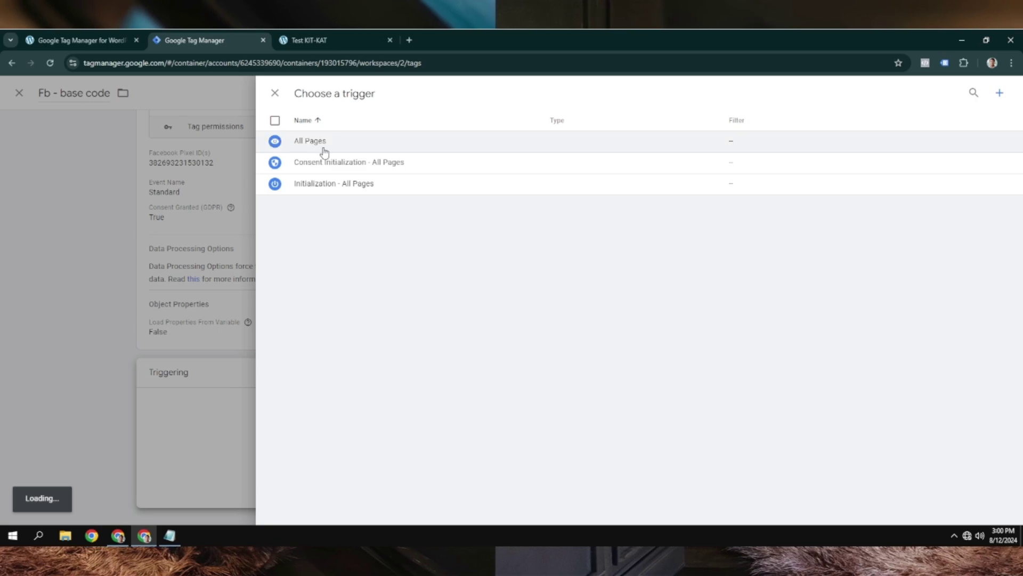
pyautogui.click(311, 141)
pyautogui.scroll(1, 743, 434)
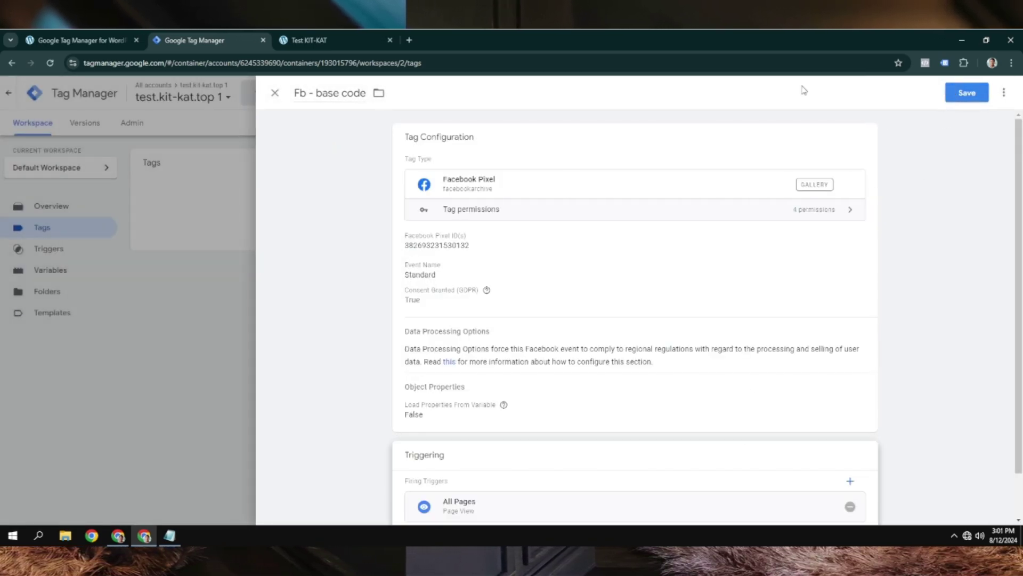
# Step: Switch to the test.kit-kat.top site, reload it and check its pixel activity with Meta Pixel Helper
pyautogui.click(312, 43)
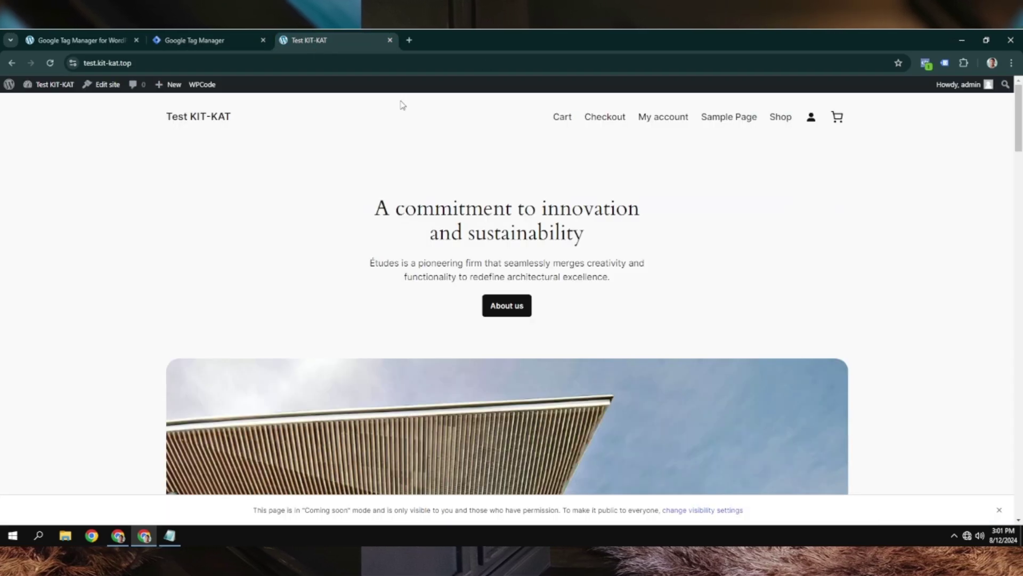
pyautogui.click(926, 65)
pyautogui.click(926, 65)
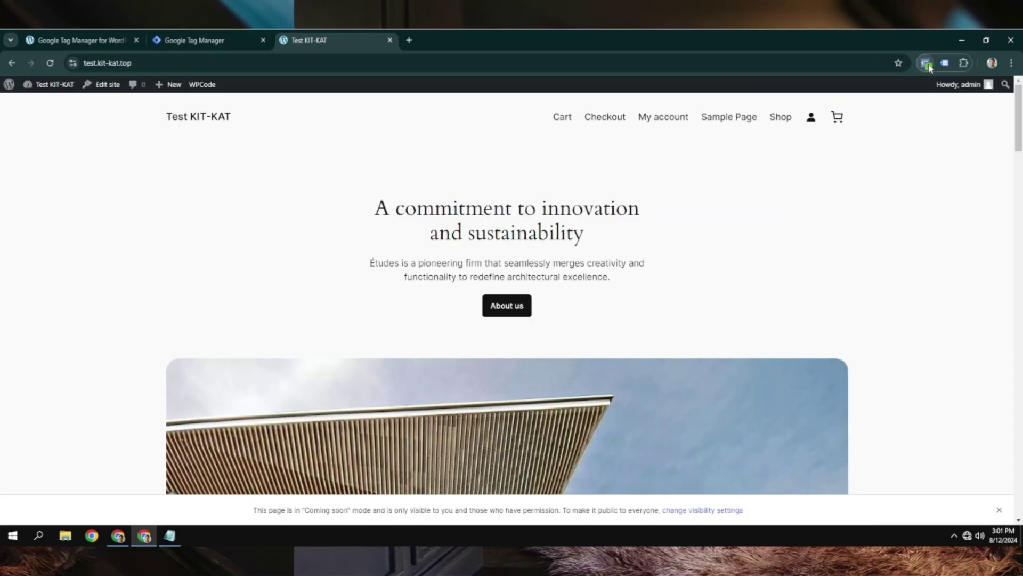
pyautogui.click(51, 62)
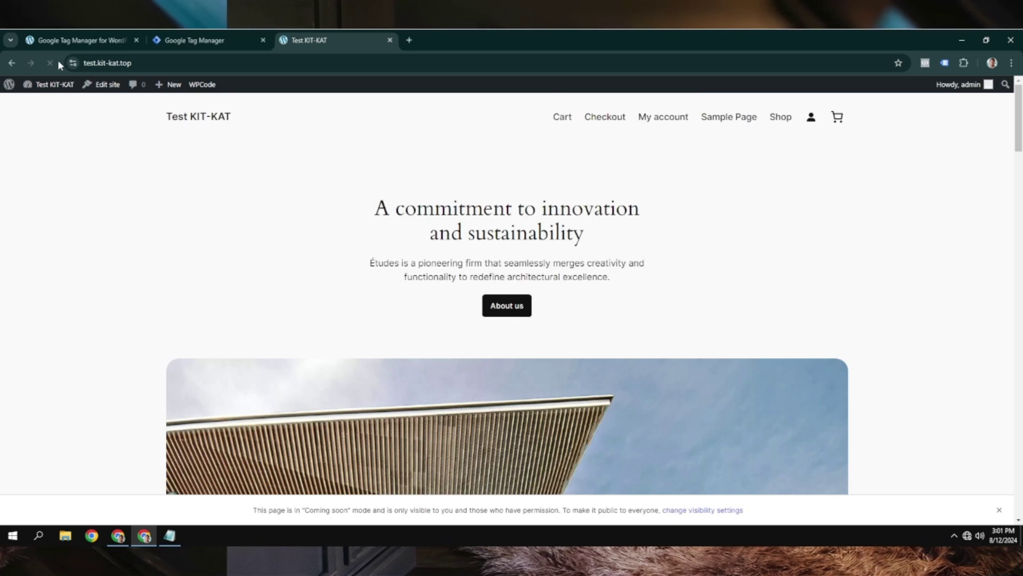
pyautogui.click(928, 63)
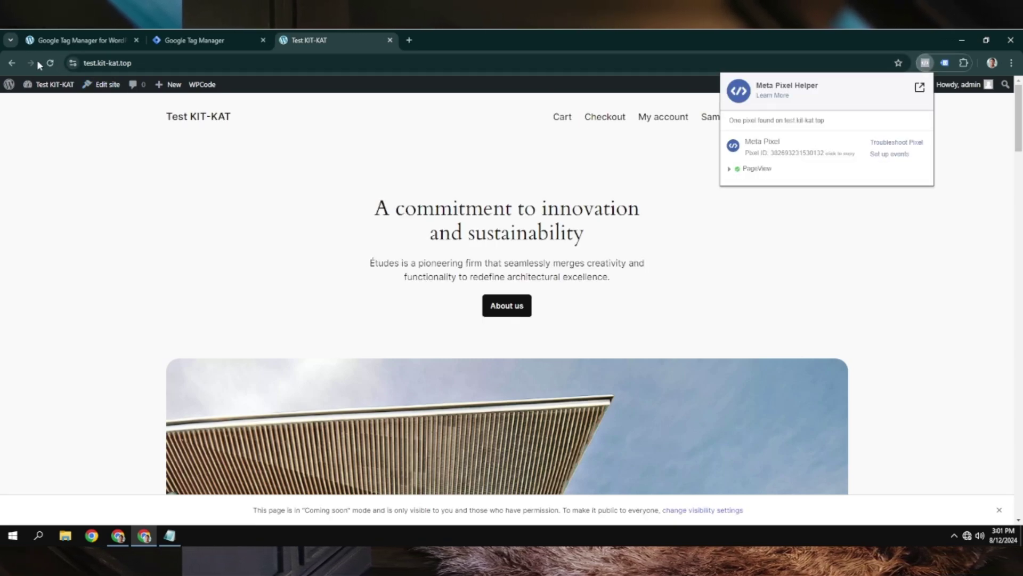
pyautogui.click(51, 63)
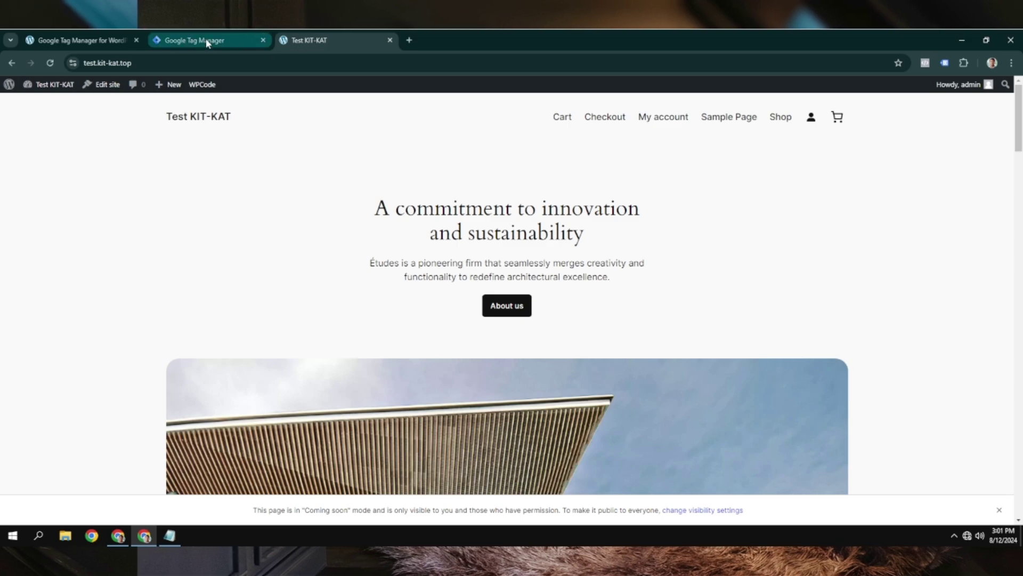
# Step: Review the Fb - base code tag's configuration and trigger in Google Tag Manager, and reload the test site
pyautogui.click(206, 40)
pyautogui.scroll(-1, 512, 394)
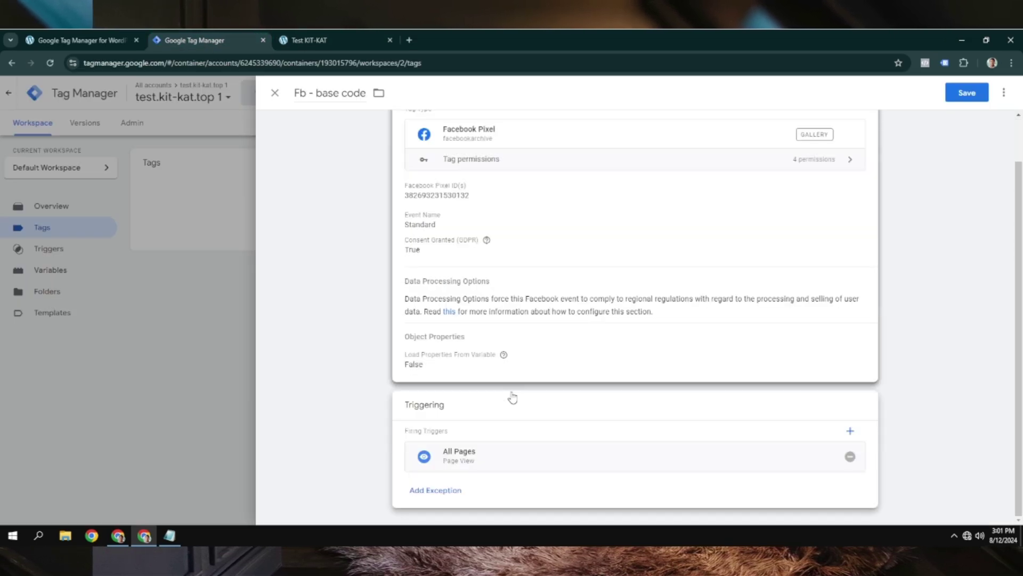
pyautogui.scroll(1, 494, 435)
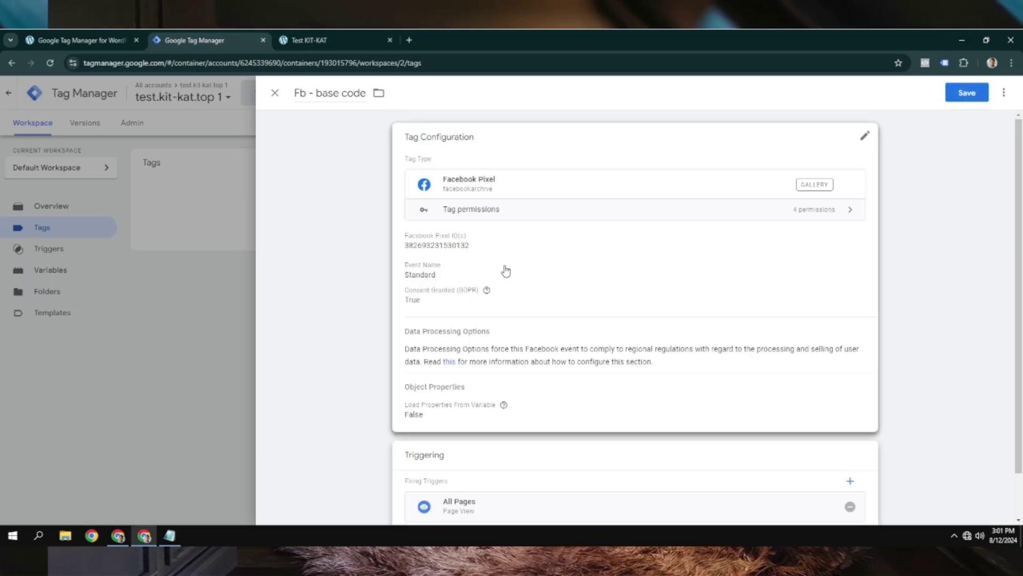
pyautogui.click(307, 40)
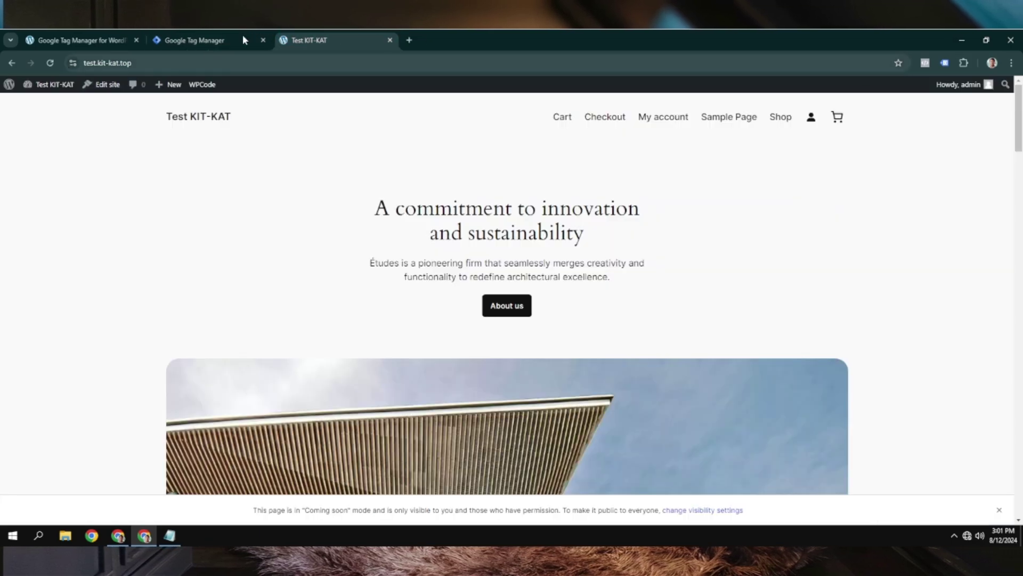
pyautogui.click(50, 62)
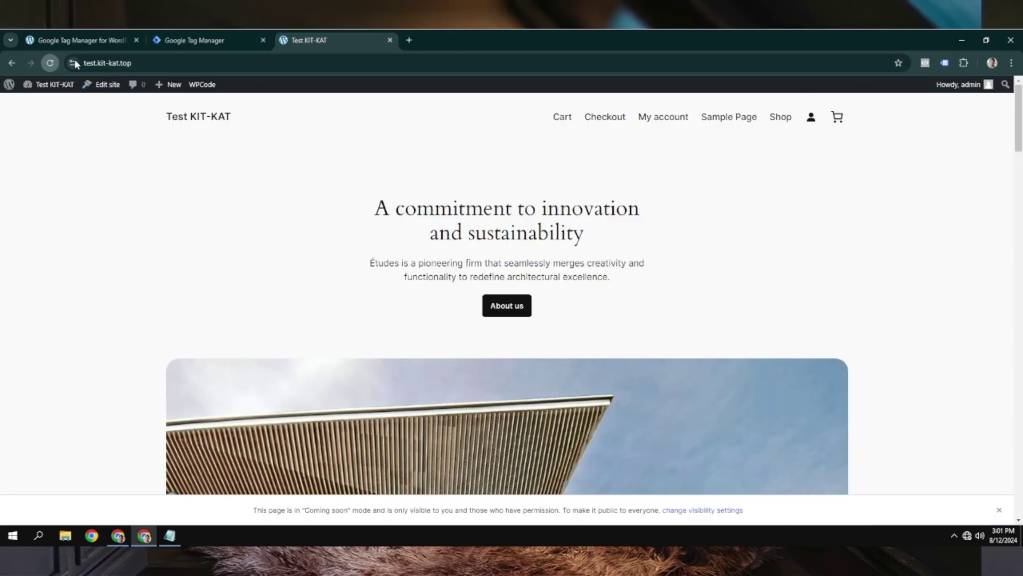
# Step: Save the Fb - base code tag in Google Tag Manager and publish the container to Live without a version name
pyautogui.click(209, 43)
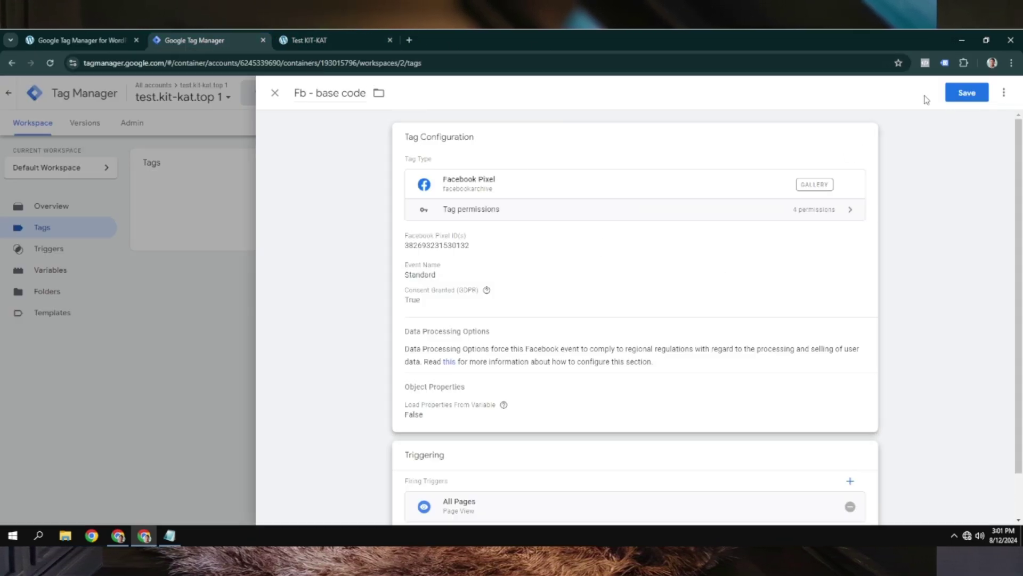
pyautogui.click(967, 93)
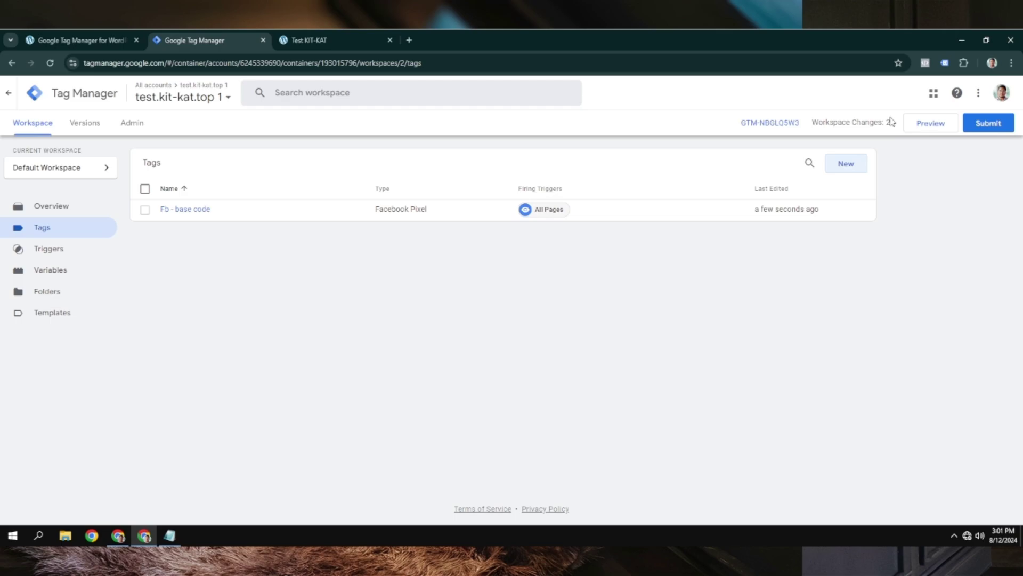
pyautogui.click(986, 123)
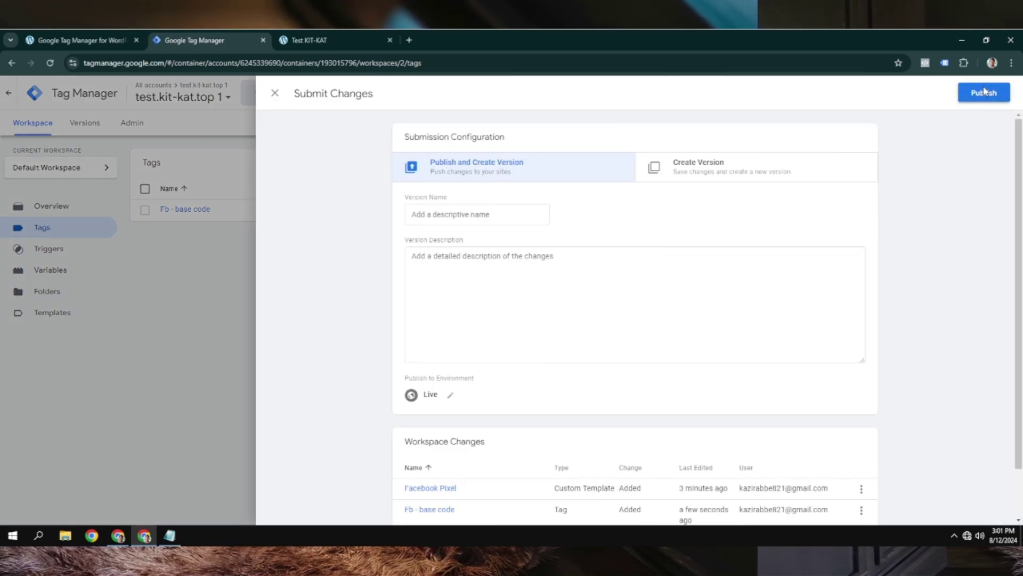
pyautogui.click(984, 93)
pyautogui.click(650, 403)
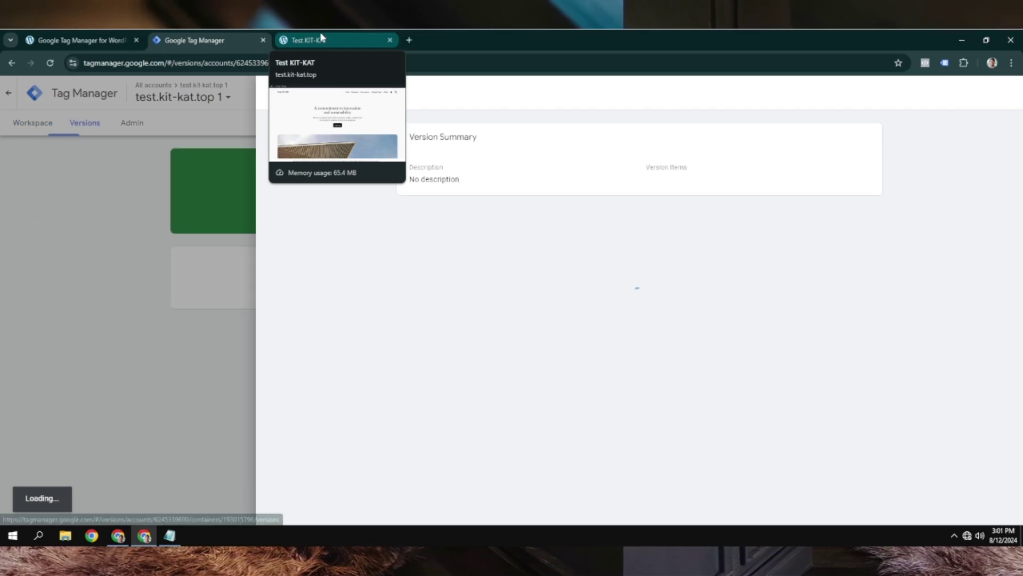
# Step: Switch to the test site and recheck the pixel's PageView event with Meta Pixel Helper after publishing
pyautogui.click(322, 37)
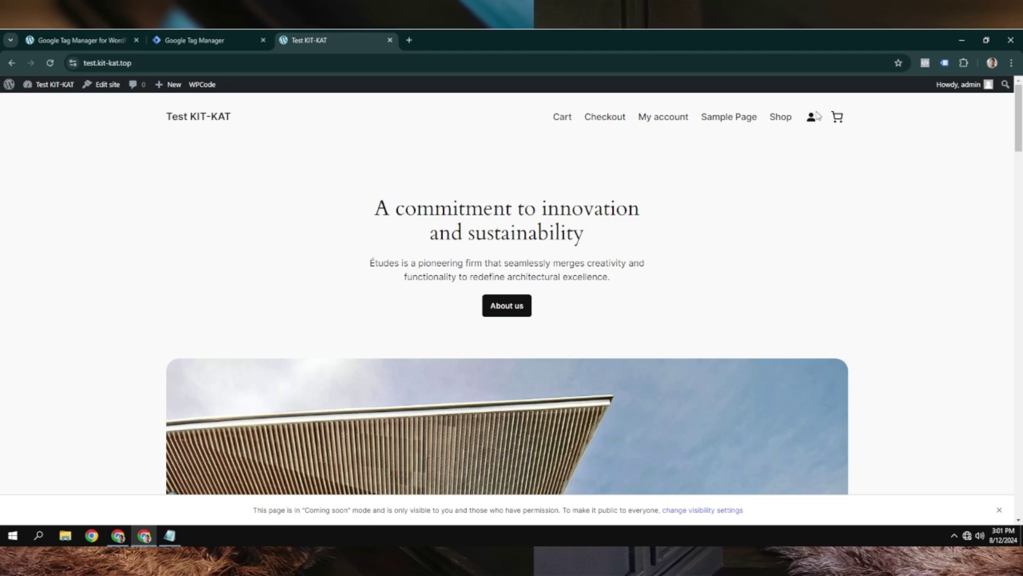
pyautogui.click(925, 63)
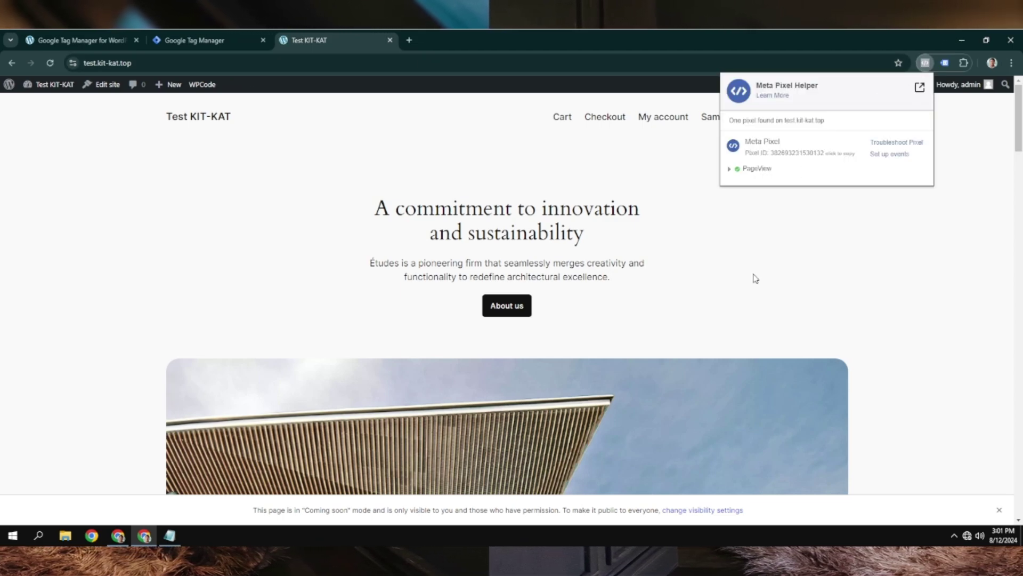
pyautogui.click(756, 243)
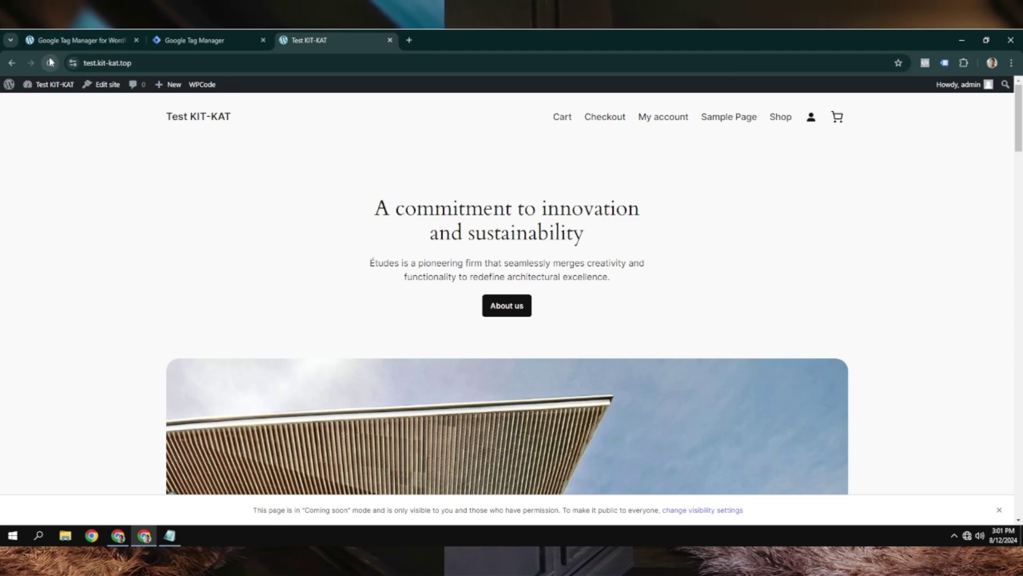
pyautogui.click(926, 63)
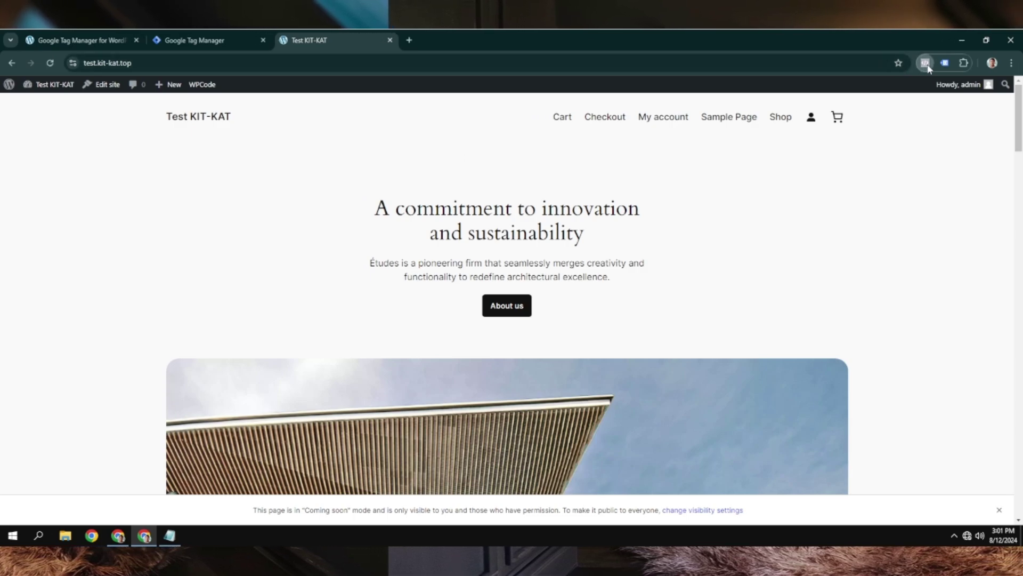
# Step: Close the version details in Google Tag Manager, return to the container's workspace and launch Preview mode
pyautogui.click(196, 38)
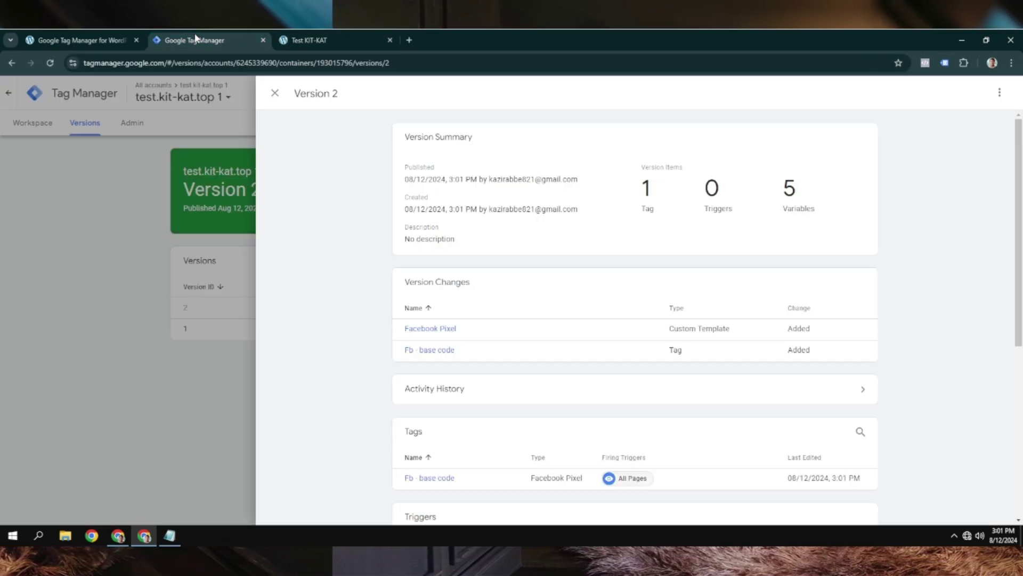
pyautogui.click(278, 95)
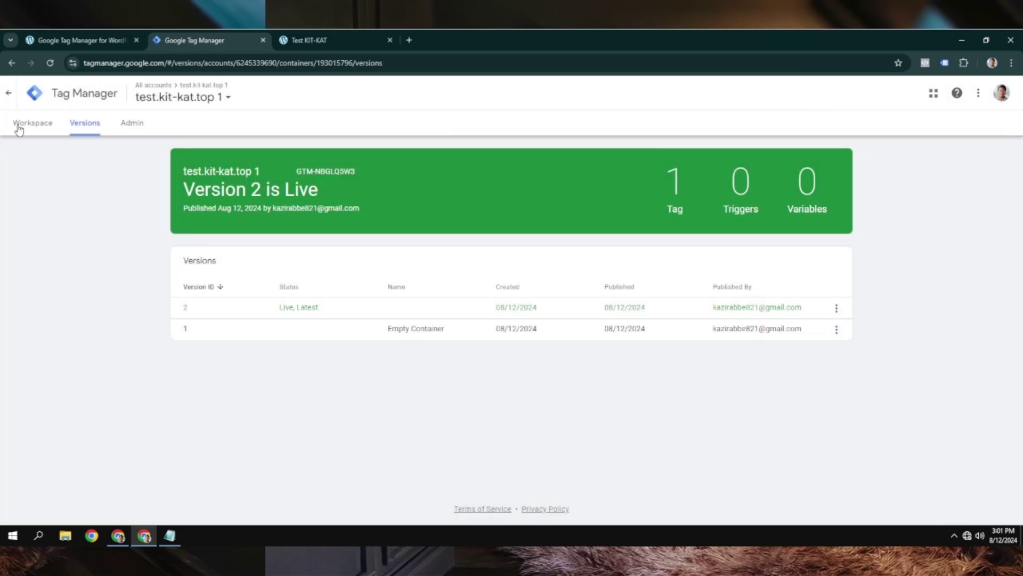
pyautogui.click(17, 126)
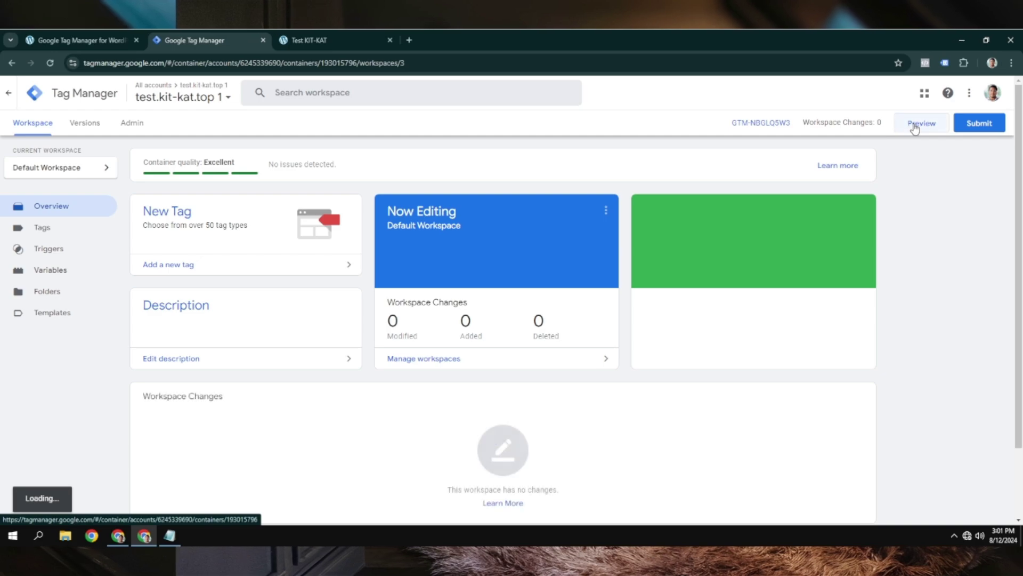
pyautogui.click(915, 126)
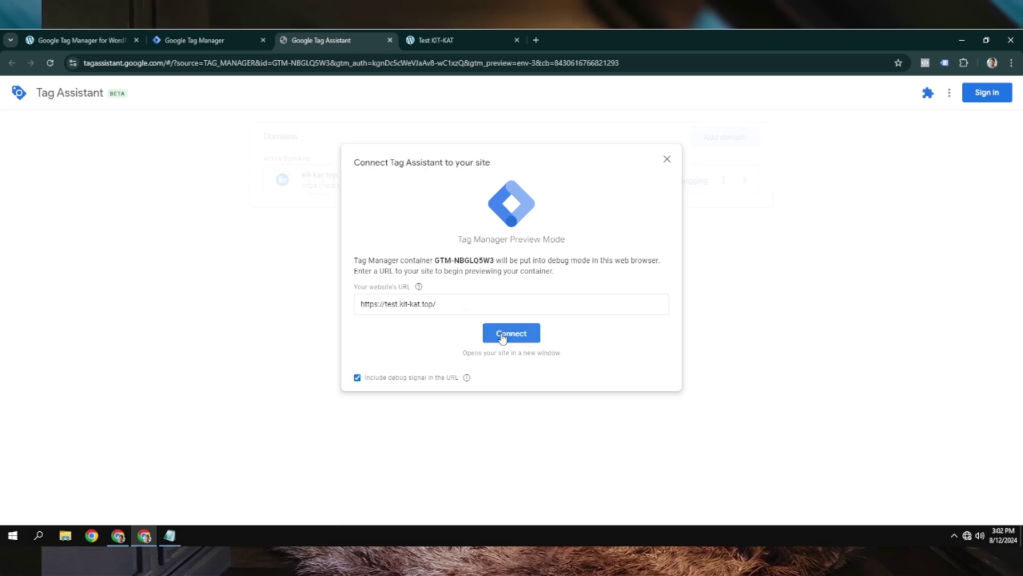
pyautogui.click(512, 334)
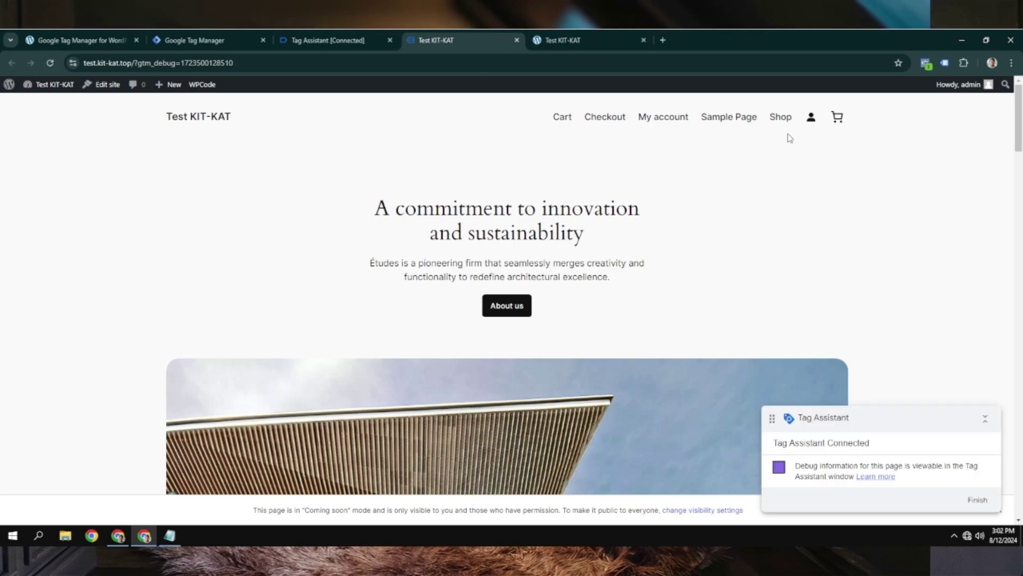
pyautogui.click(925, 63)
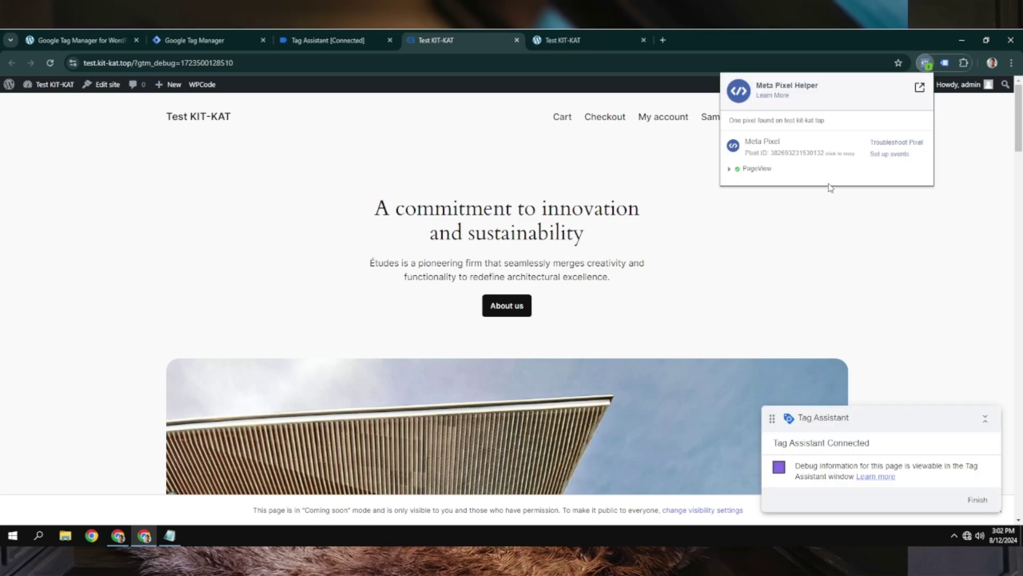
pyautogui.click(730, 169)
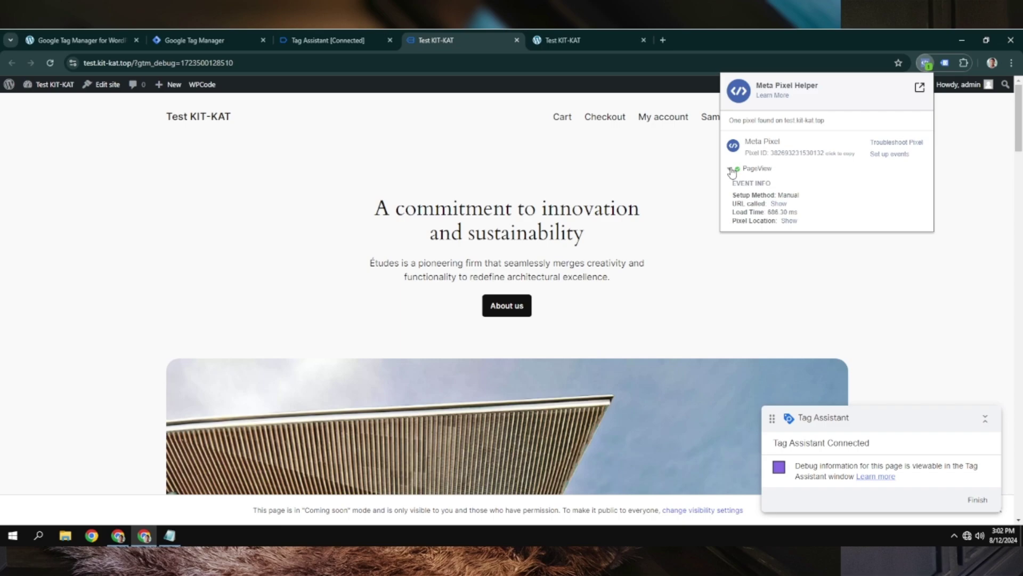
pyautogui.click(730, 168)
pyautogui.click(730, 168)
pyautogui.click(730, 169)
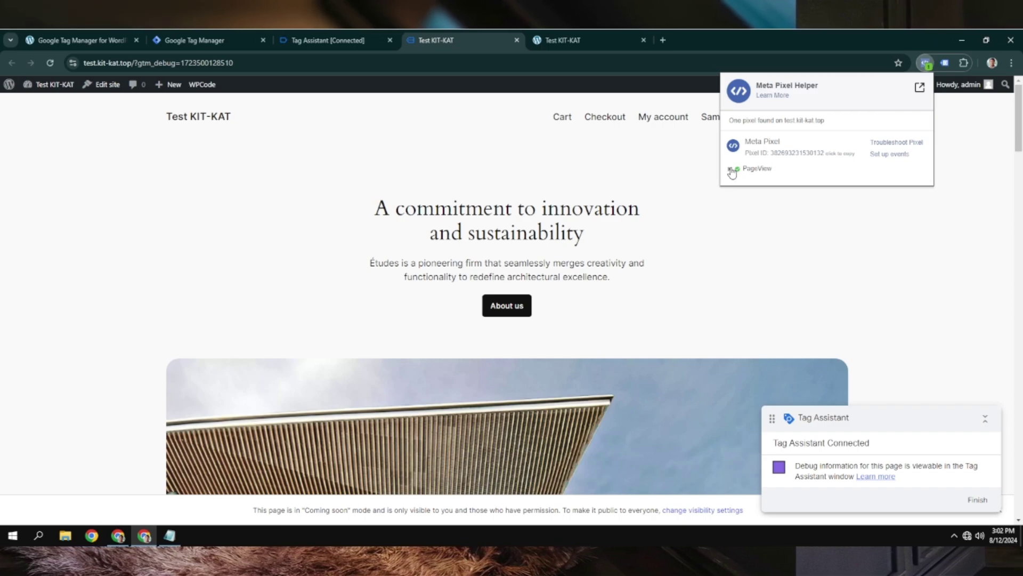
pyautogui.click(686, 306)
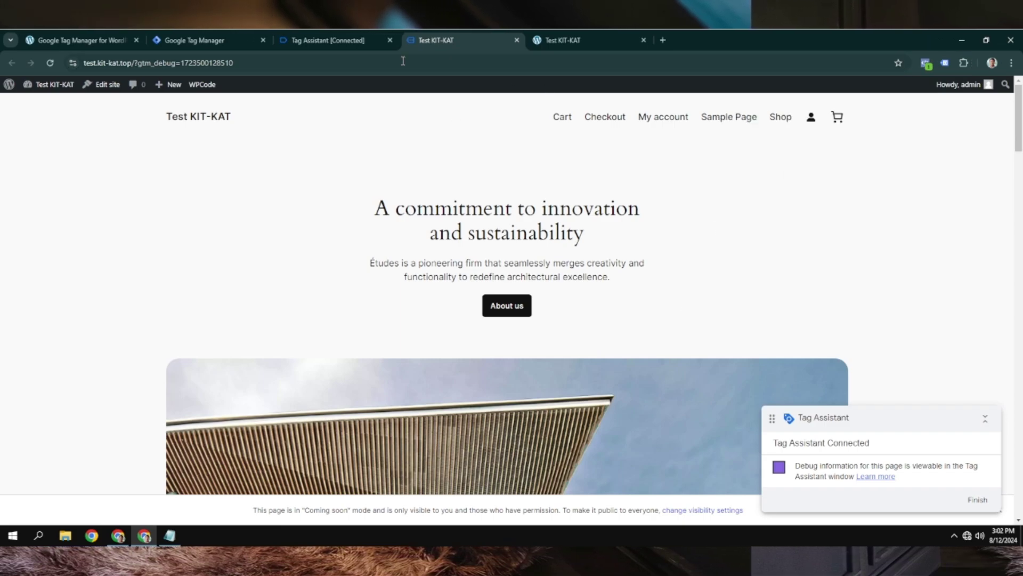
pyautogui.click(315, 43)
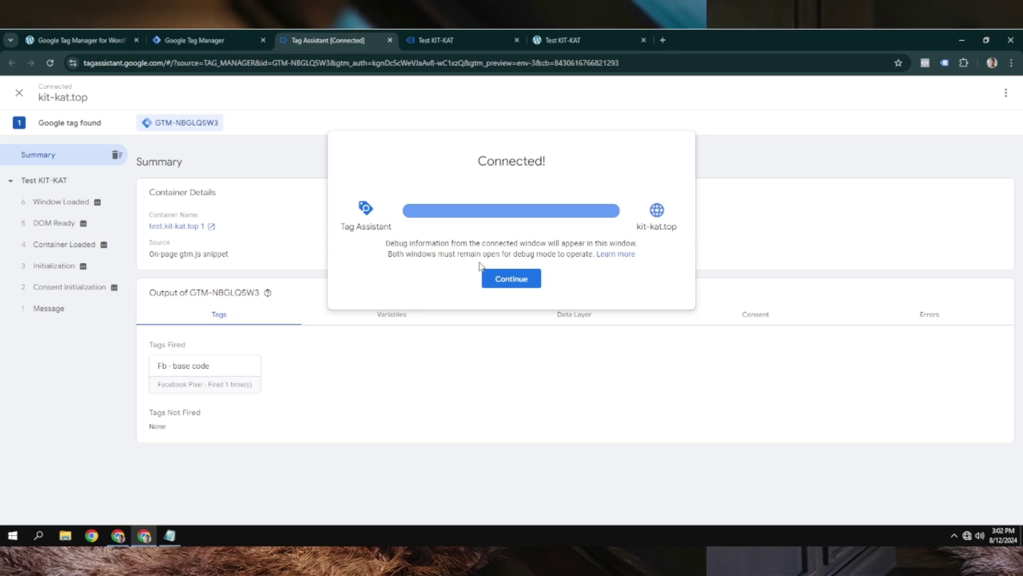
pyautogui.click(511, 278)
# Step: Switch to Google Tag Manager and create a new tag of the Facebook Pixel type
pyautogui.click(216, 39)
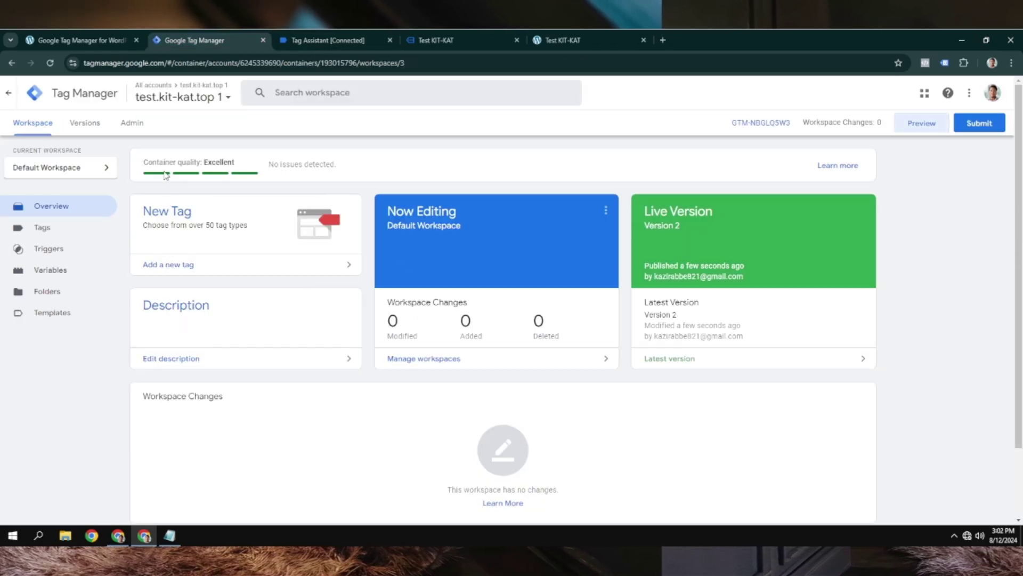
pyautogui.click(52, 234)
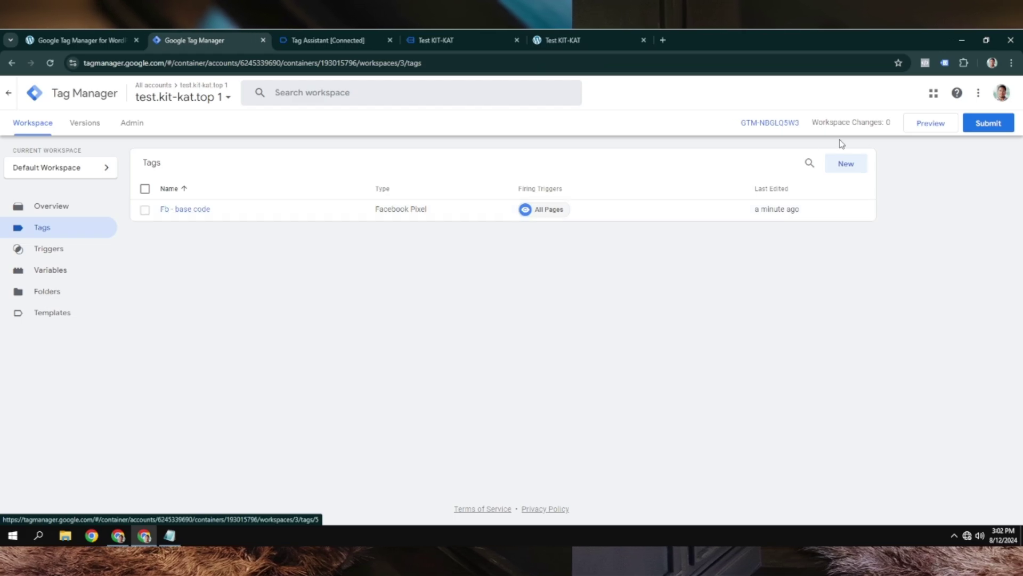
pyautogui.click(844, 165)
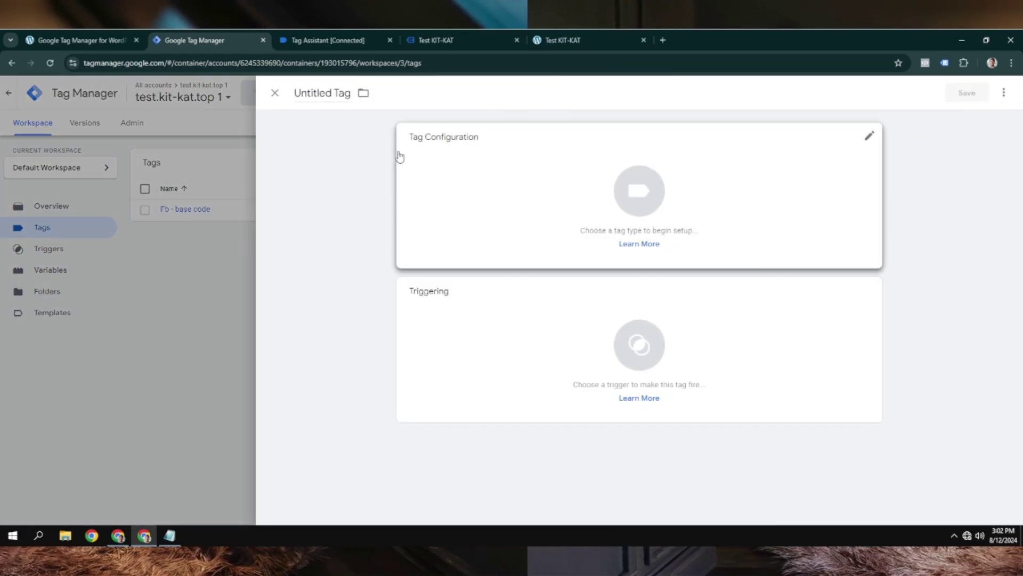
pyautogui.click(459, 177)
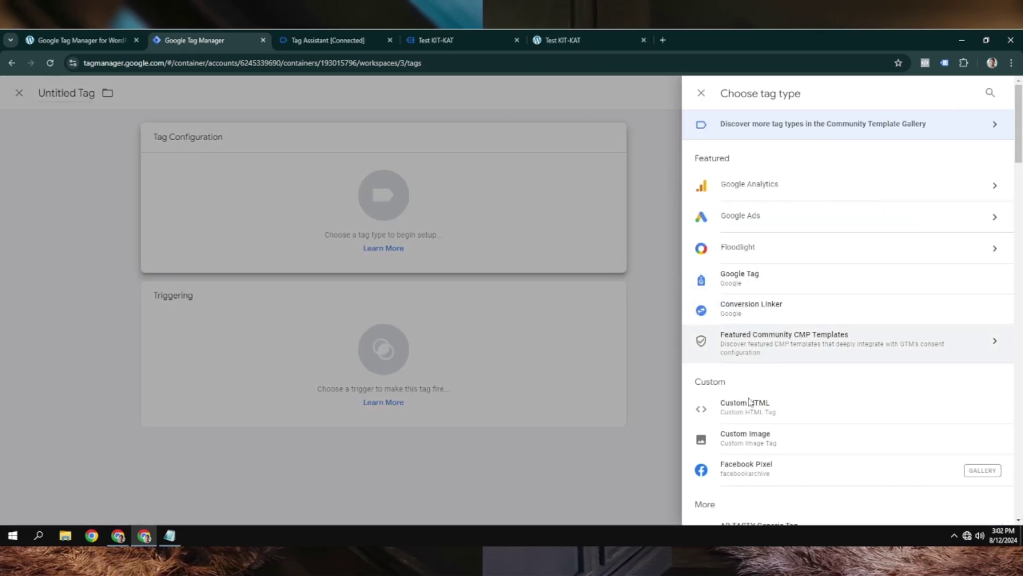
pyautogui.click(739, 475)
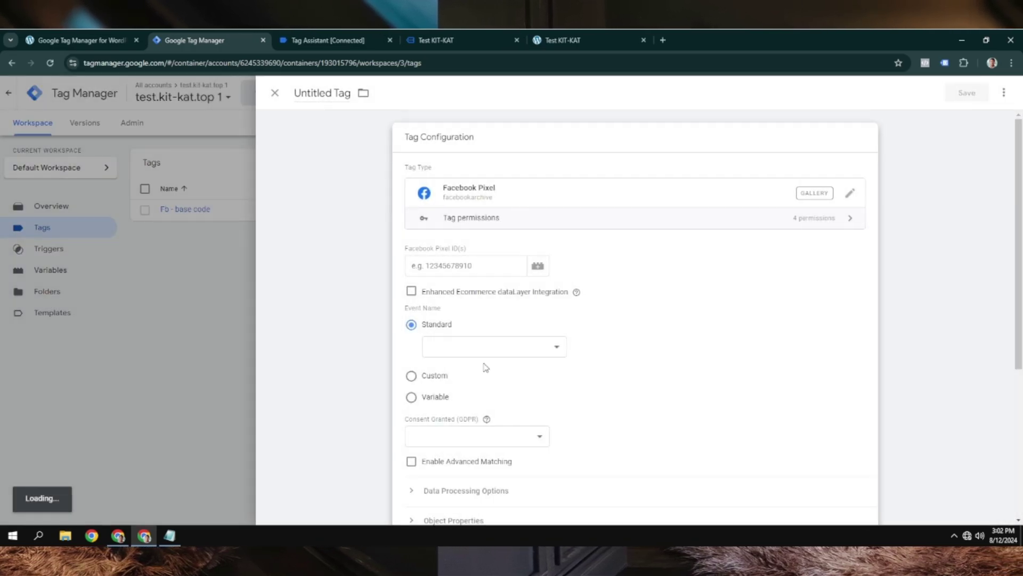
# Step: Examine the new tag's standard event options and its remaining configuration and triggering settings
pyautogui.scroll(-3, 485, 364)
pyautogui.click(445, 174)
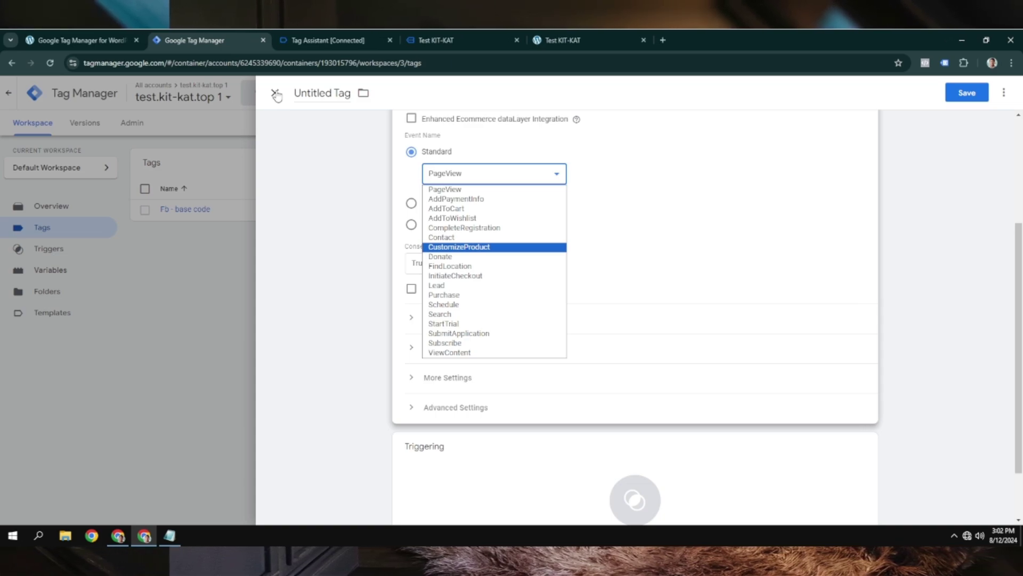
pyautogui.click(665, 219)
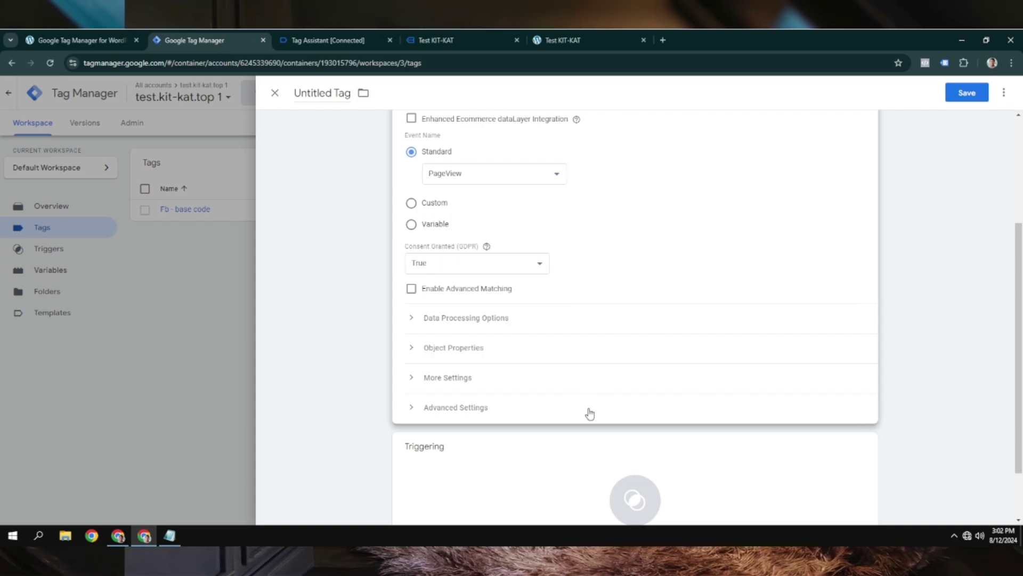
pyautogui.scroll(-1, 584, 372)
pyautogui.scroll(4, 585, 372)
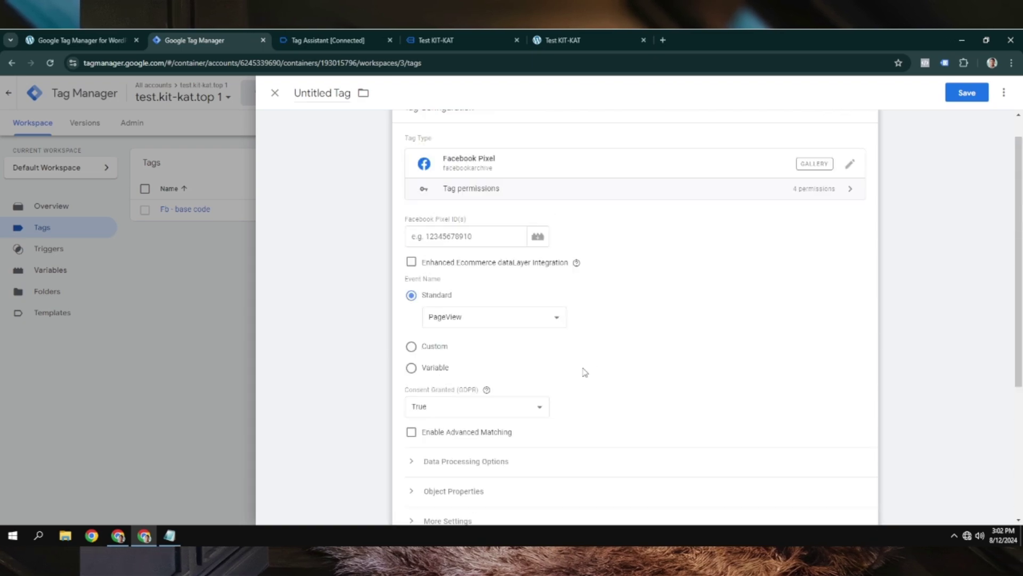
pyautogui.scroll(-4, 585, 372)
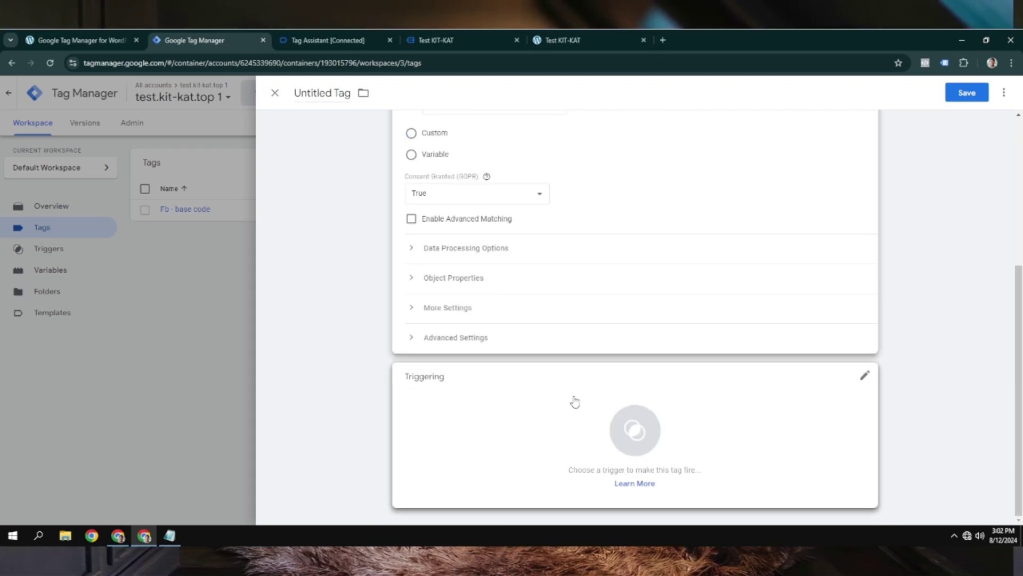
pyautogui.scroll(5, 579, 375)
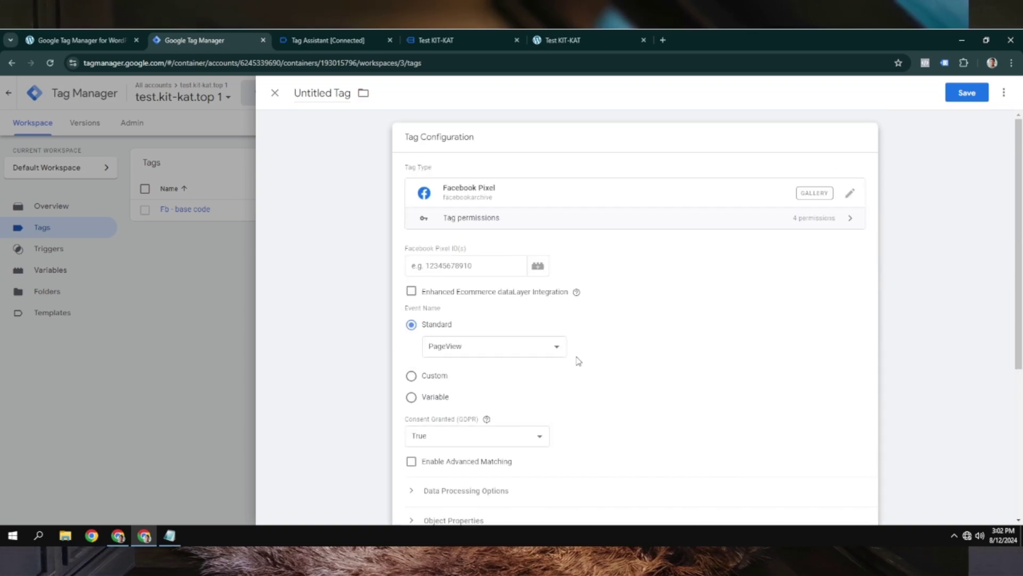
# Step: Copy the pixel ID from the fbq init line in Notepad and minimize the file without saving changes
pyautogui.click(477, 268)
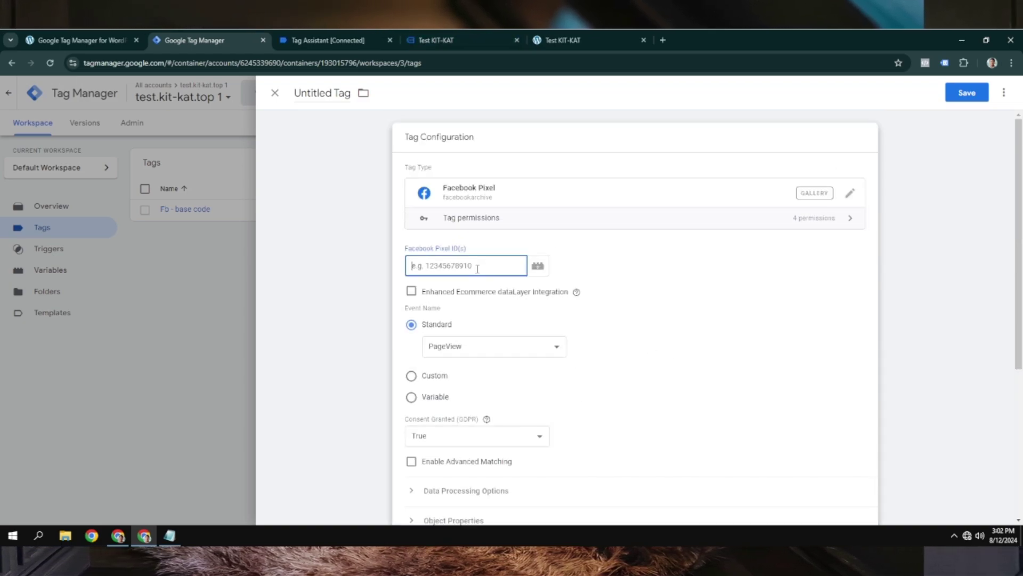
pyautogui.moveTo(466, 248); pyautogui.dragTo(404, 249)
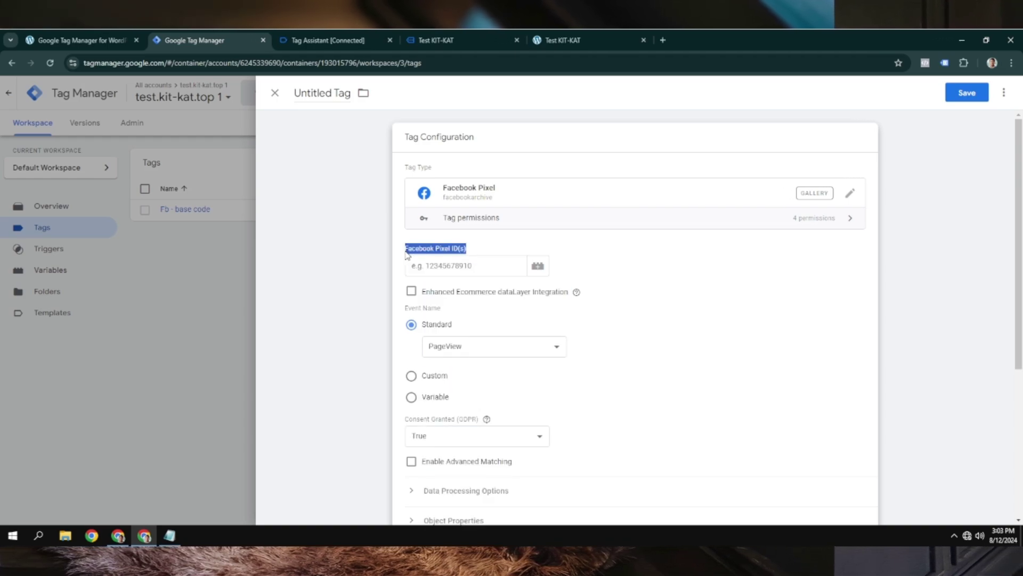
pyautogui.click(479, 271)
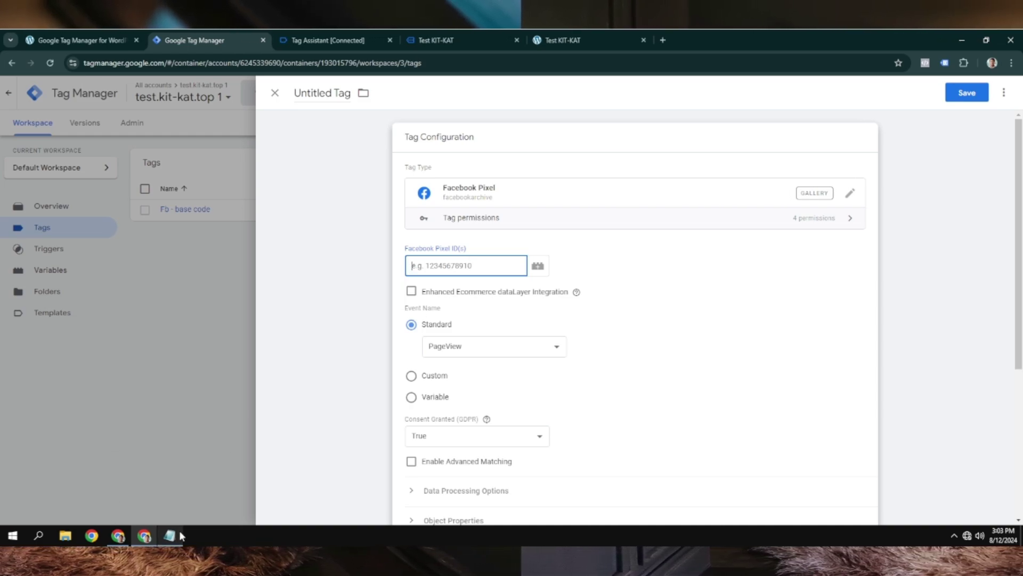
pyautogui.moveTo(180, 535)
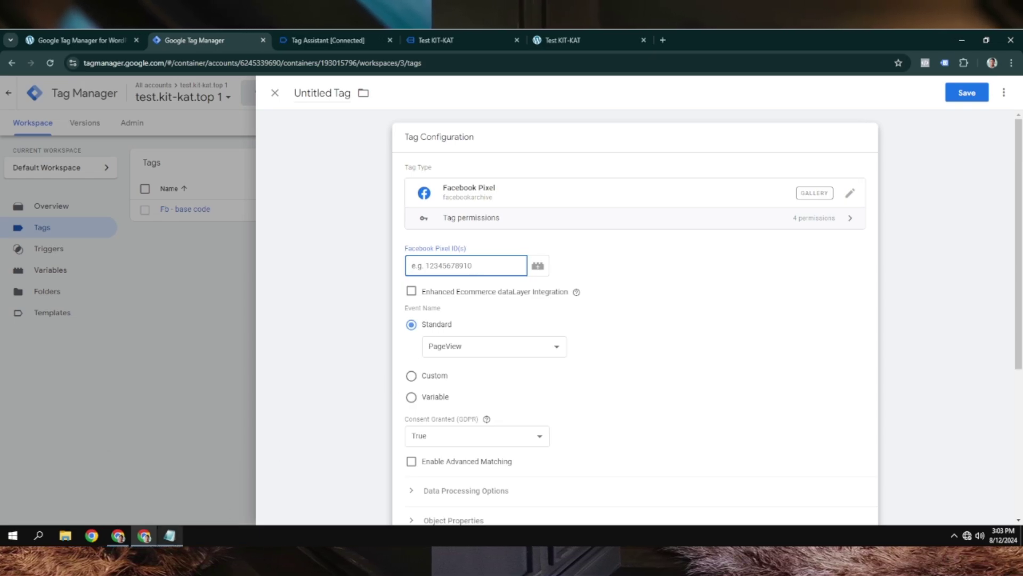
pyautogui.click(170, 535)
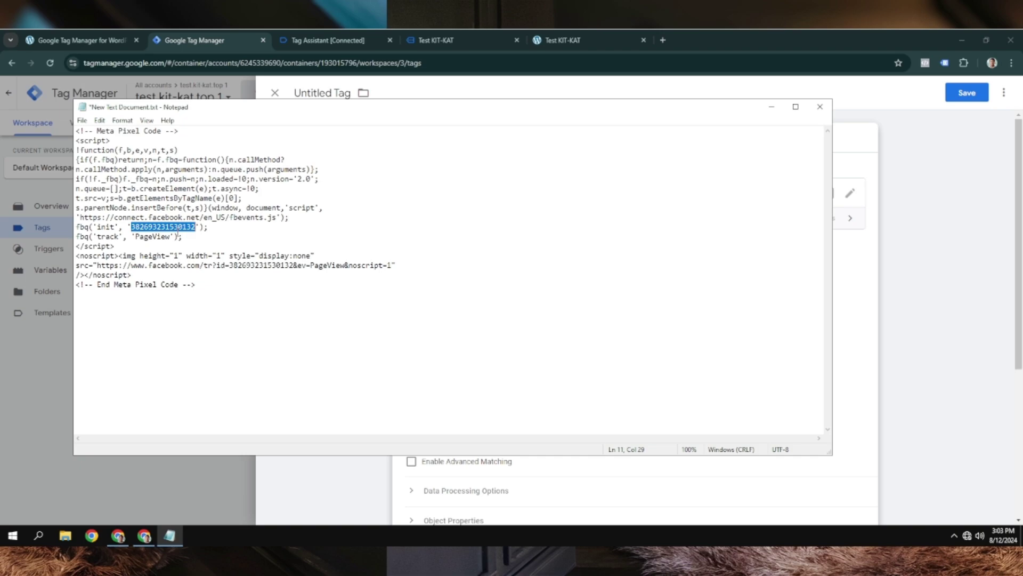
pyautogui.rightClick(179, 228)
pyautogui.click(205, 264)
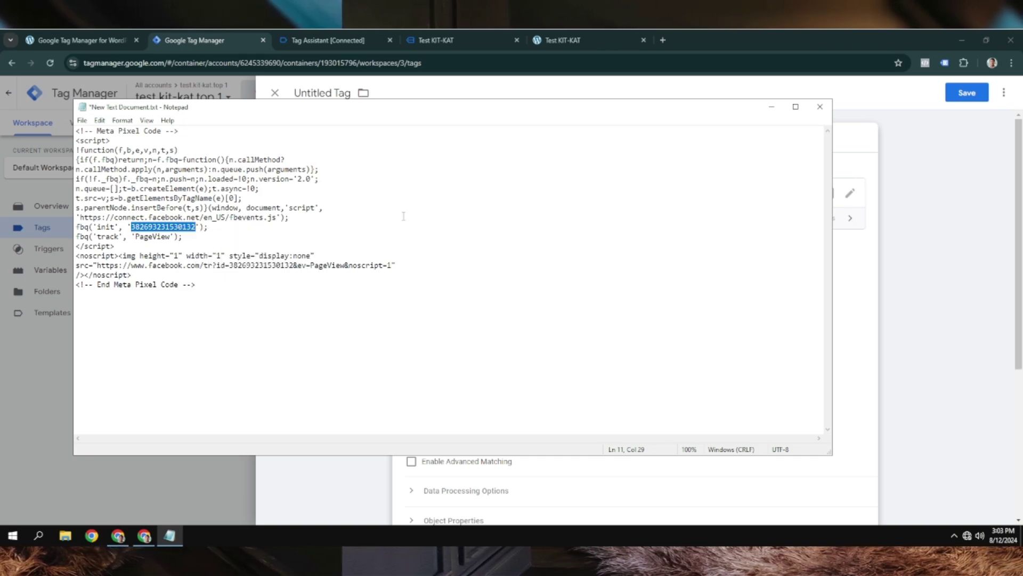
pyautogui.click(820, 107)
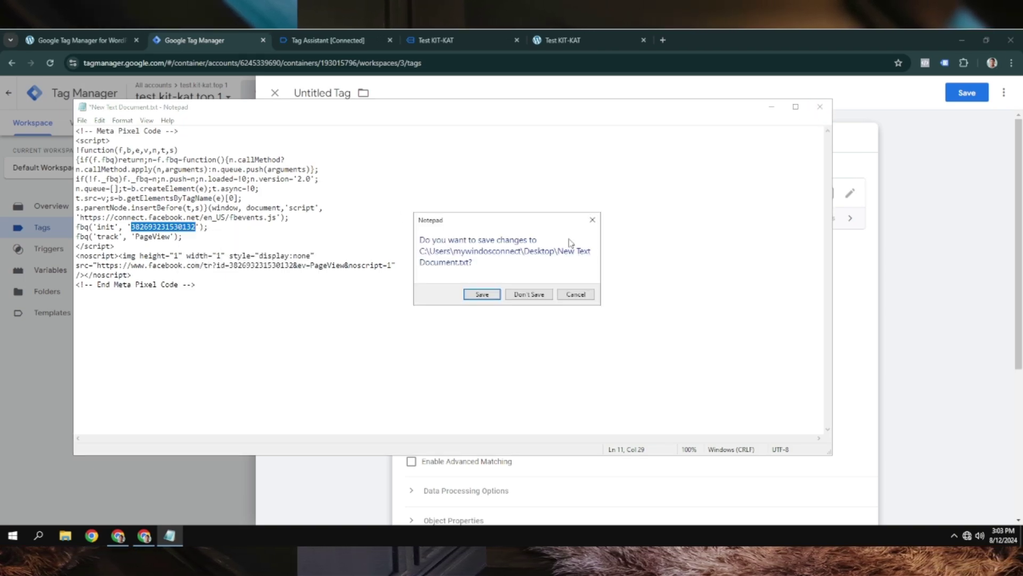
pyautogui.click(592, 219)
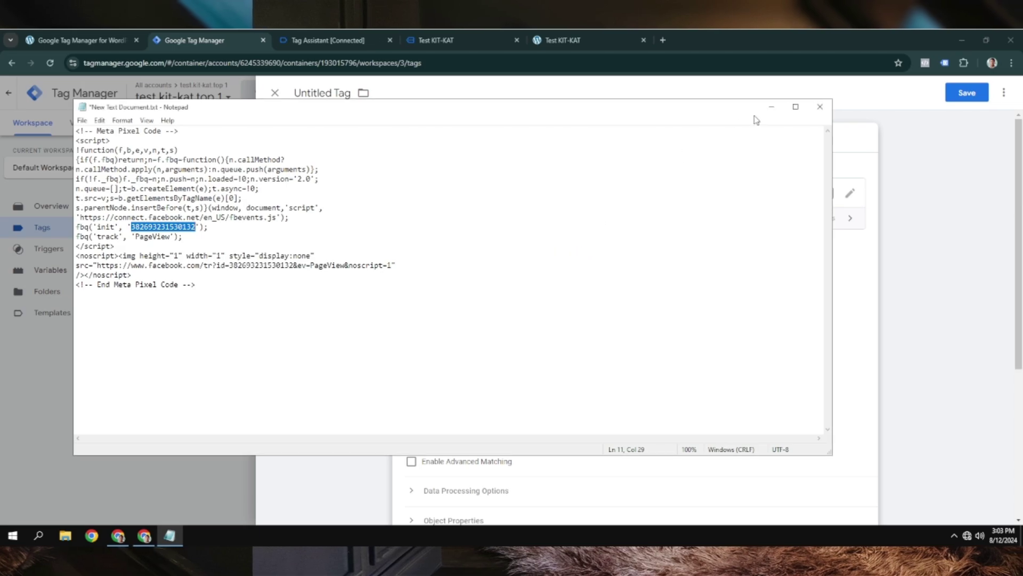
pyautogui.click(768, 108)
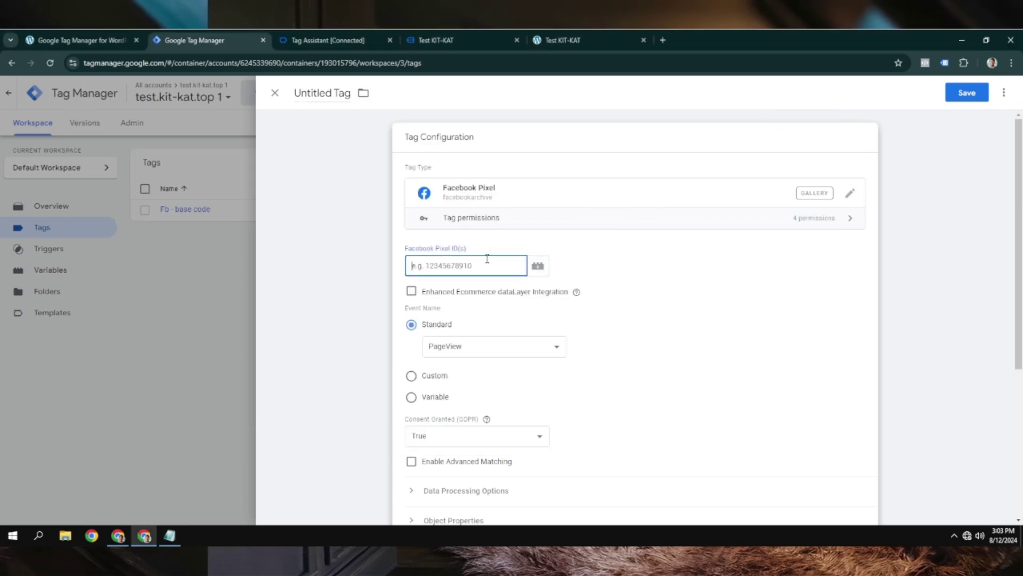
# Step: Start a new variable for the tag's Facebook Pixel ID and name it "fb pixel id"
pyautogui.click(539, 267)
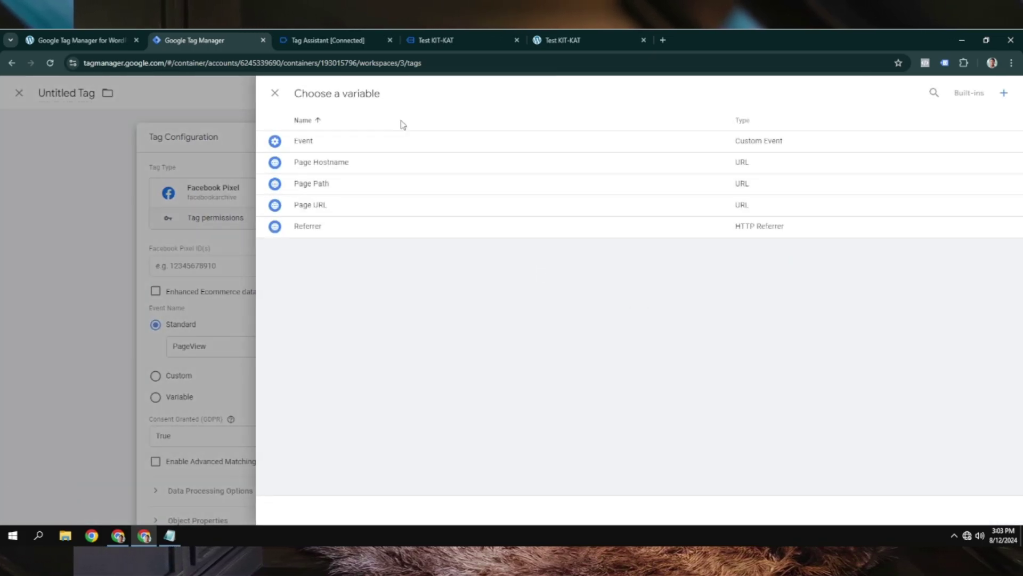
pyautogui.moveTo(381, 94); pyautogui.dragTo(293, 98)
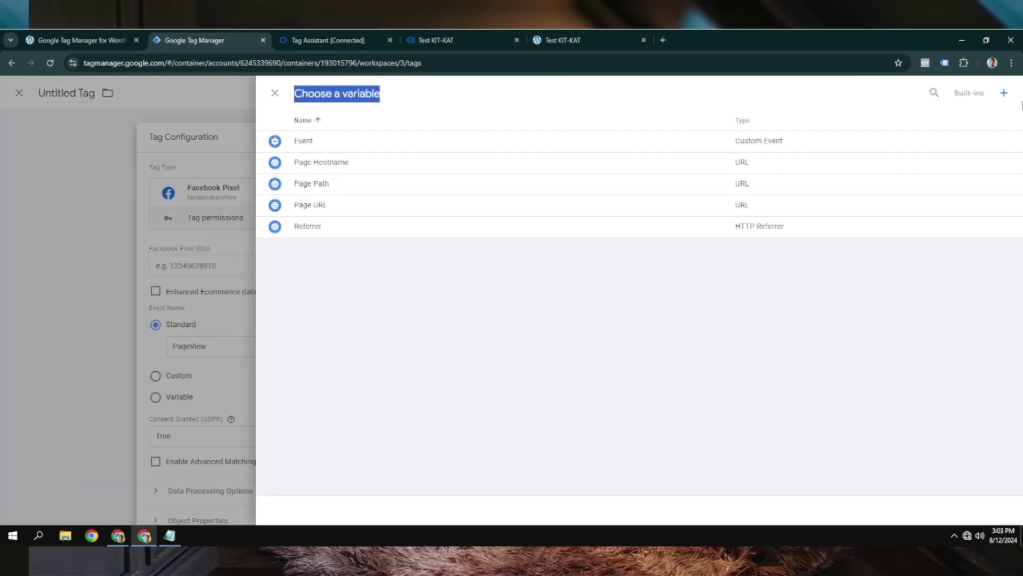
pyautogui.click(1003, 94)
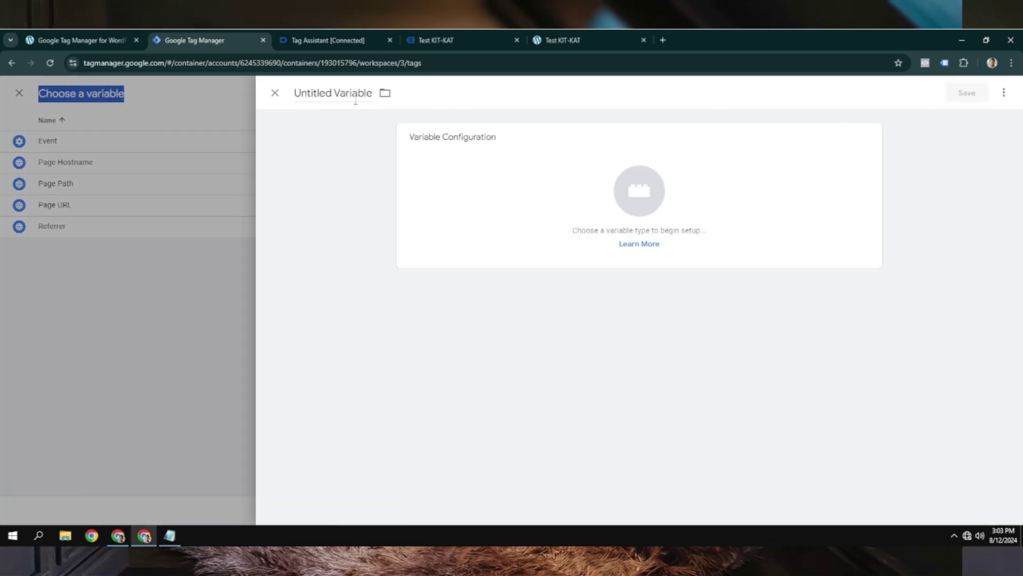
pyautogui.click(355, 98)
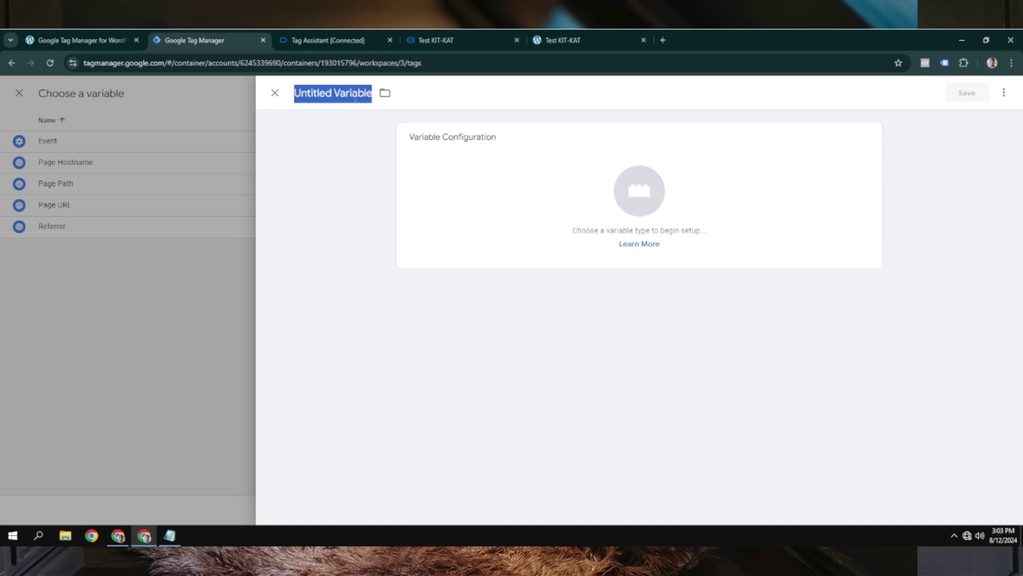
pyautogui.write('fb pixel id')
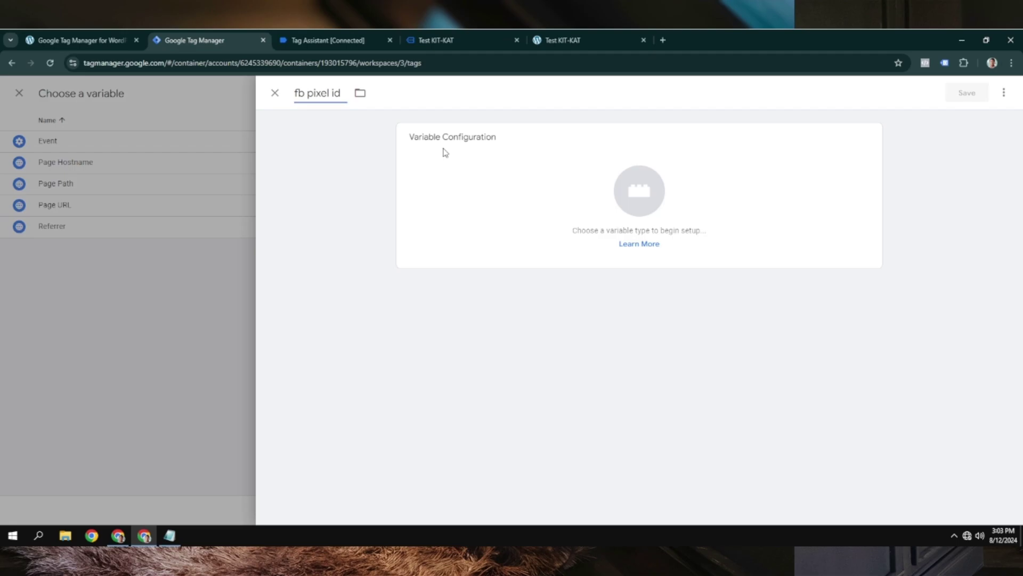
# Step: Set the variable's type to Constant with the copied pixel ID as its value, and save it into the tag
pyautogui.click(564, 194)
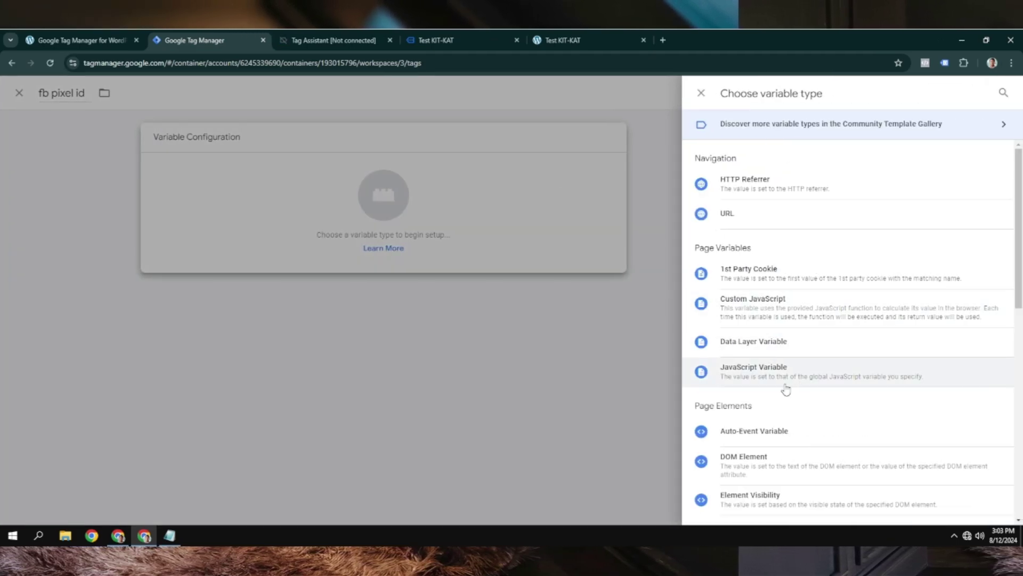
pyautogui.scroll(-3, 786, 388)
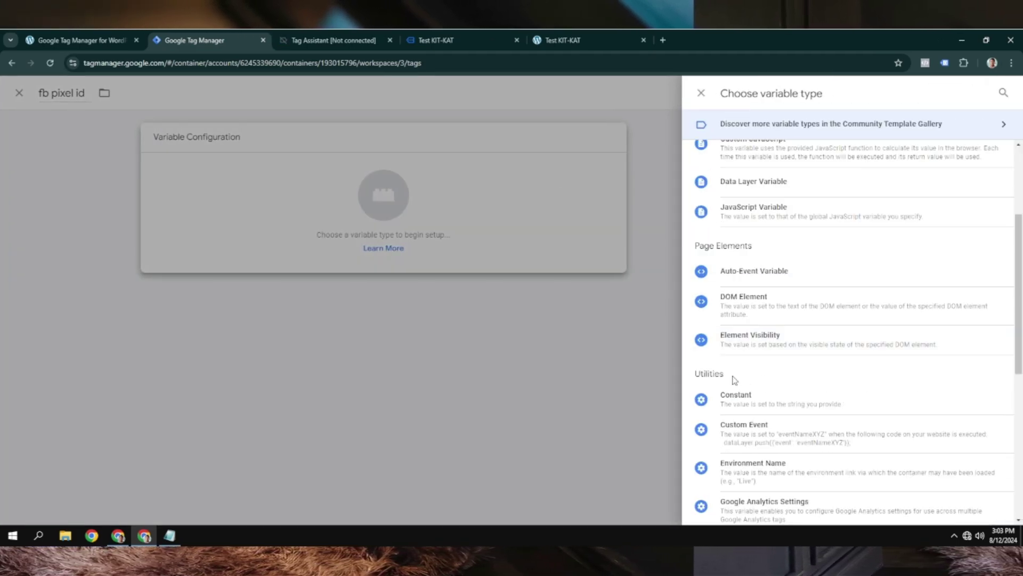
pyautogui.moveTo(725, 376); pyautogui.dragTo(692, 380)
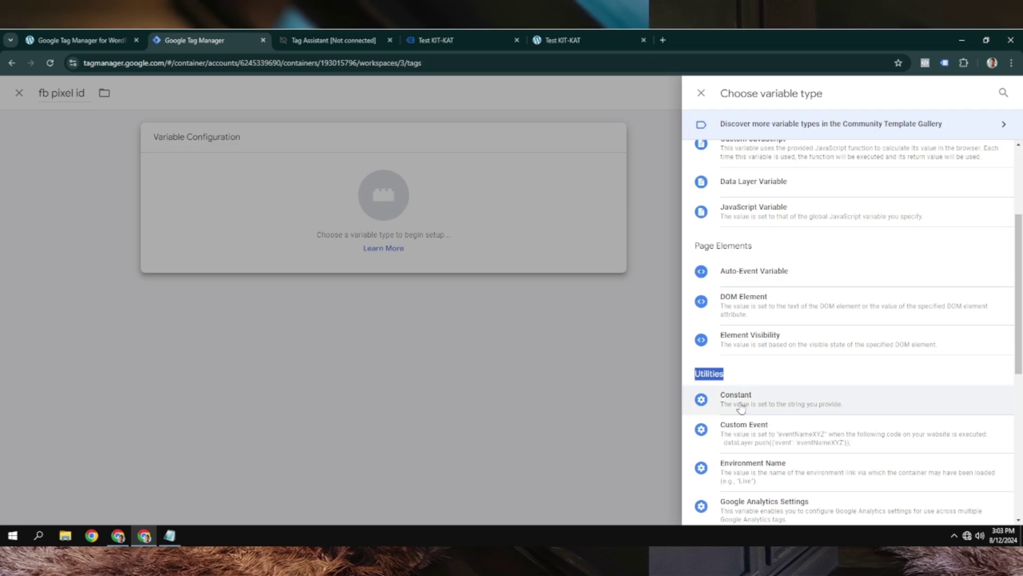
pyautogui.click(778, 409)
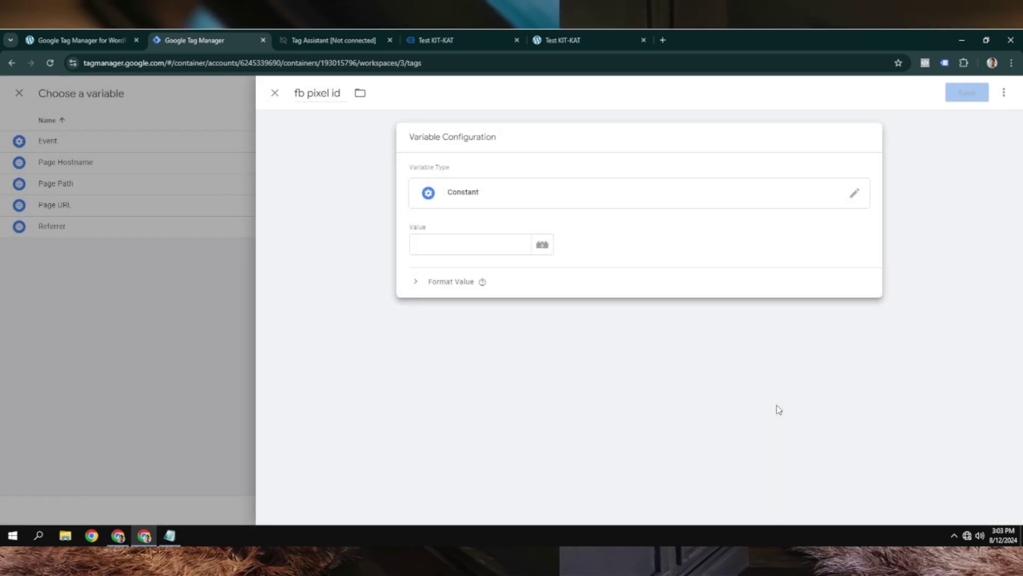
pyautogui.click(453, 245)
pyautogui.rightClick(453, 245)
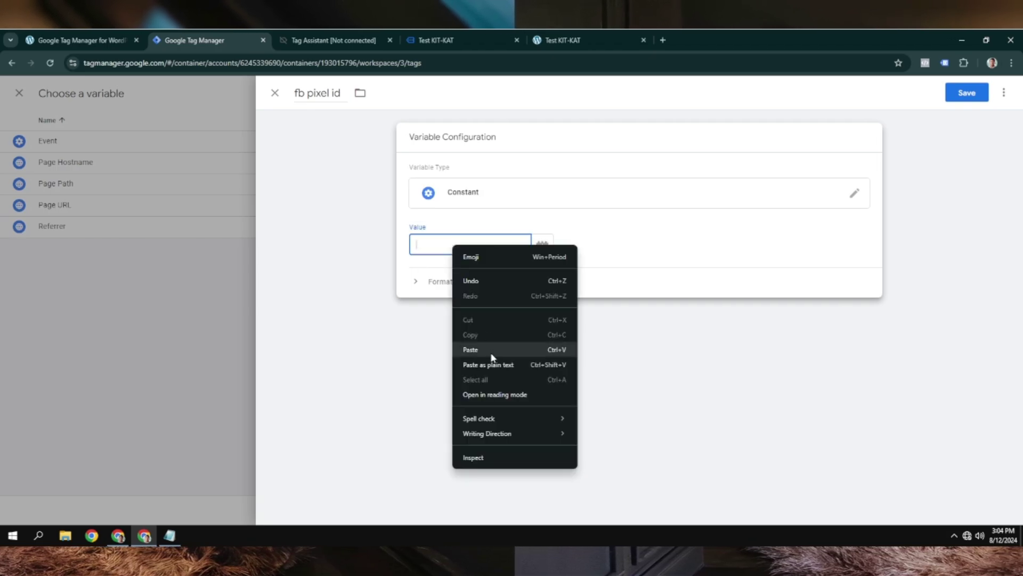
pyautogui.click(488, 344)
pyautogui.click(974, 93)
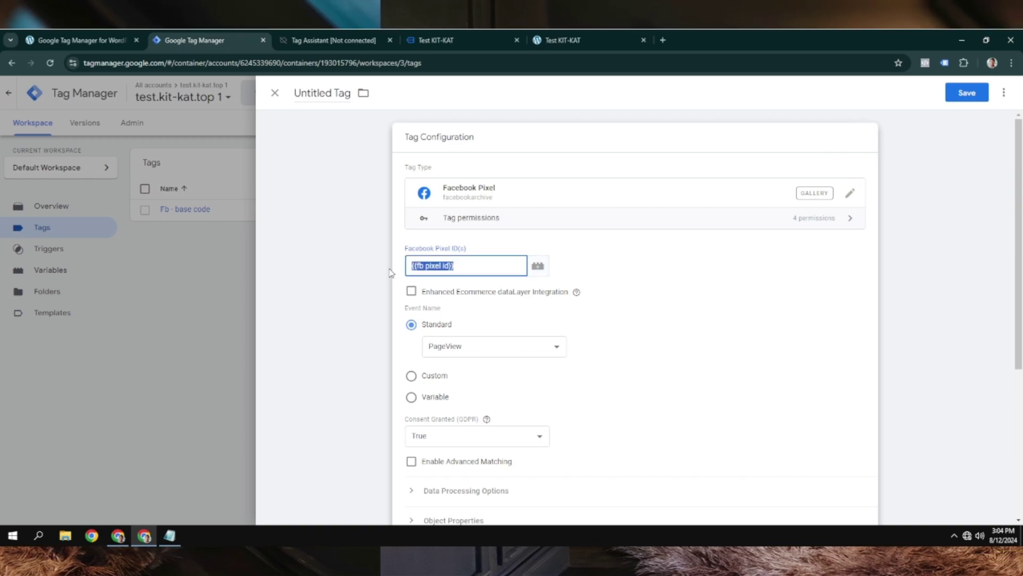
pyautogui.click(377, 286)
pyautogui.click(451, 255)
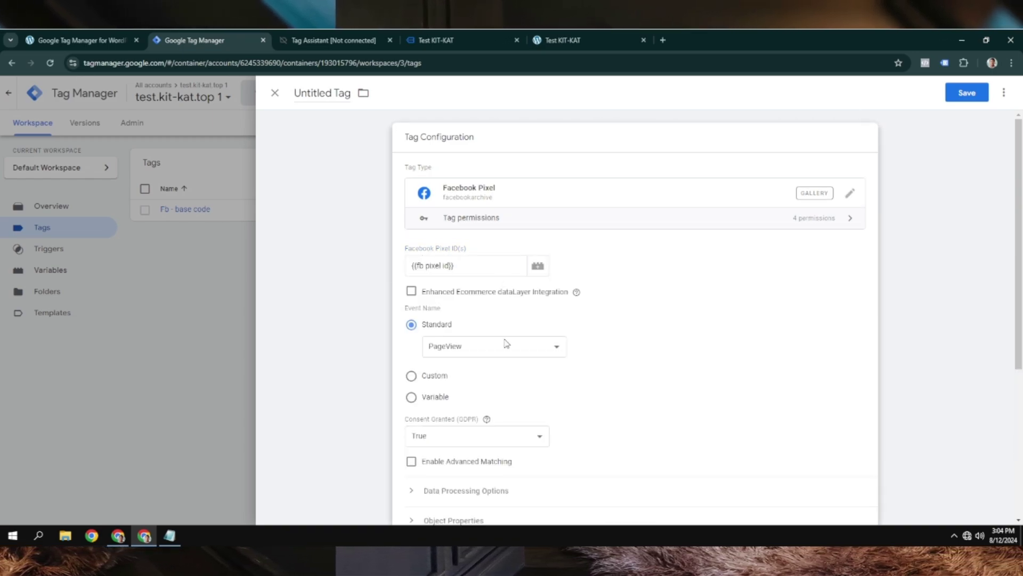
# Step: Set the new Facebook Pixel tag's standard event name to AddToCart
pyautogui.scroll(-3, 501, 320)
pyautogui.scroll(2, 464, 274)
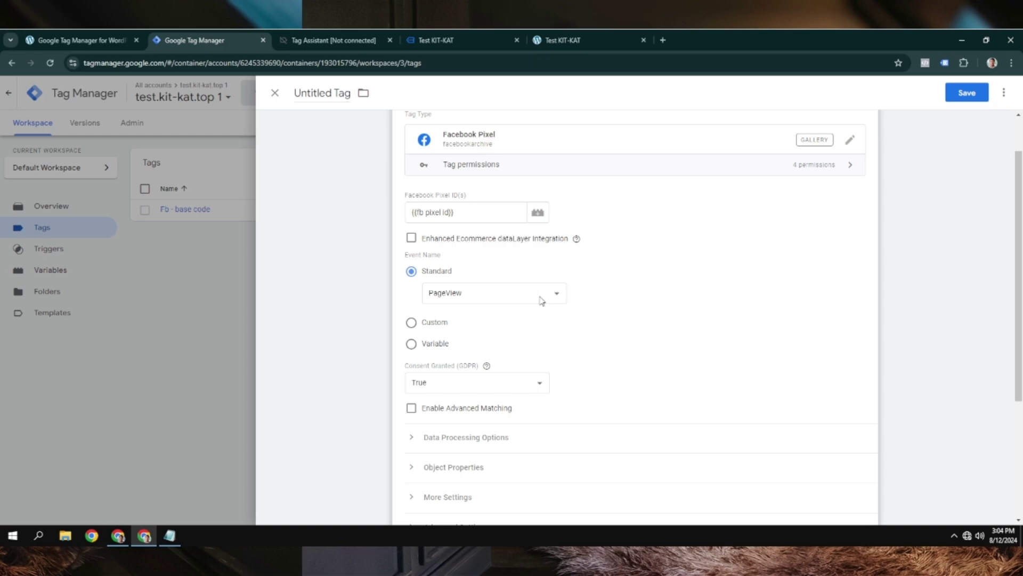
pyautogui.click(498, 298)
pyautogui.click(480, 328)
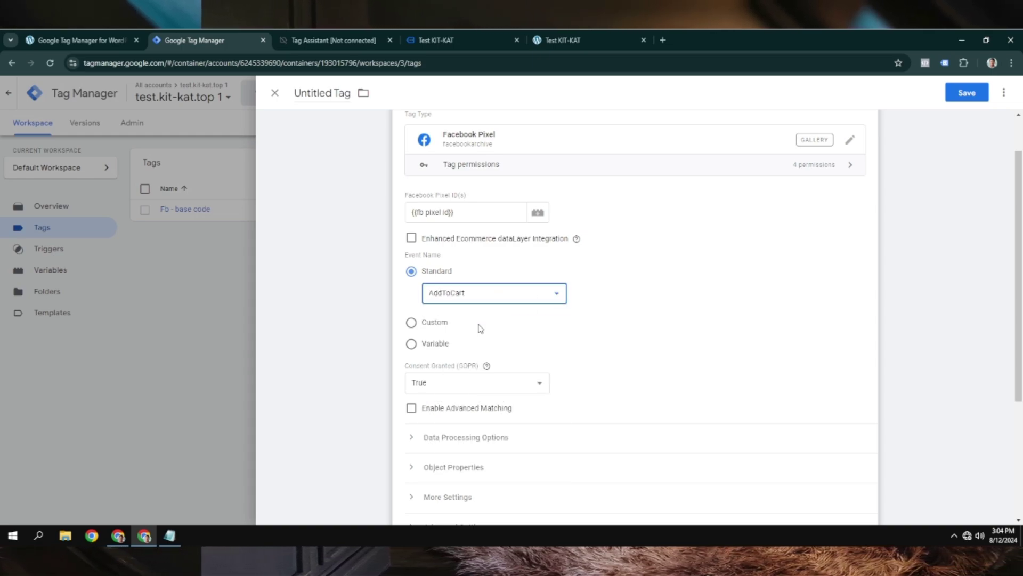
pyautogui.scroll(-1, 481, 334)
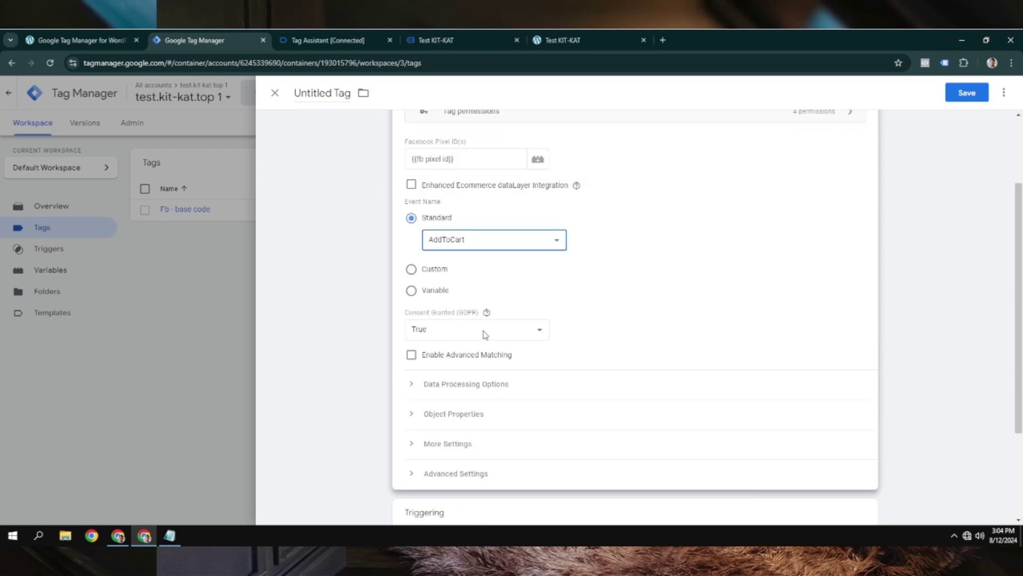
# Step: Name the new Facebook Pixel tag "Fb - add to cart"
pyautogui.scroll(2, 482, 334)
pyautogui.click(340, 94)
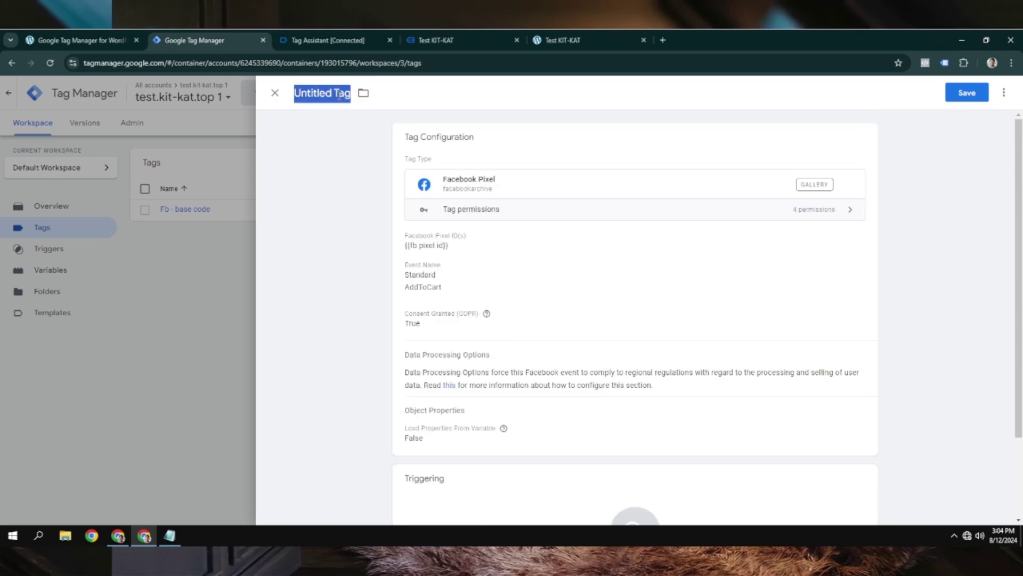
pyautogui.write('Fb')
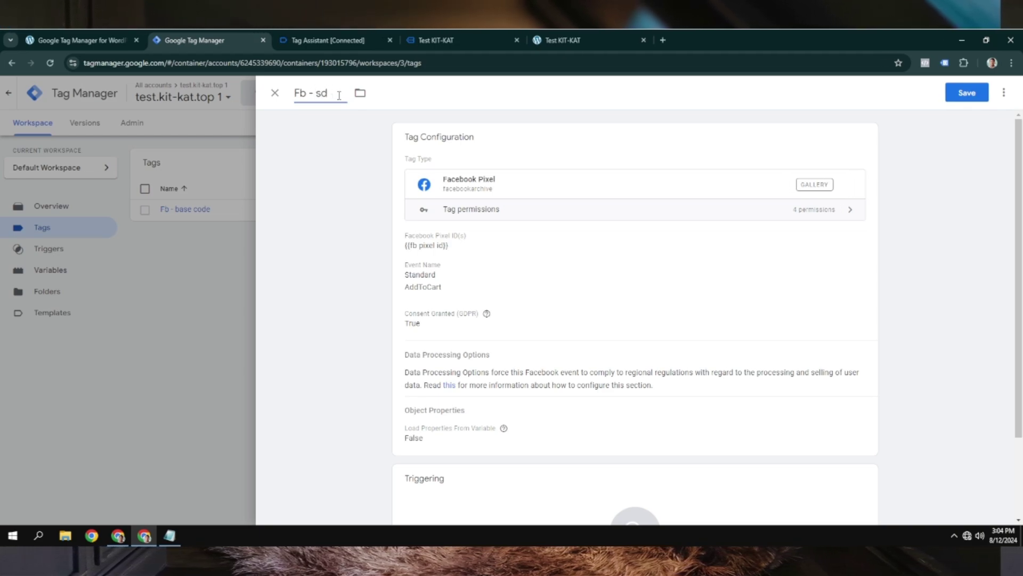
pyautogui.write('- add to c')
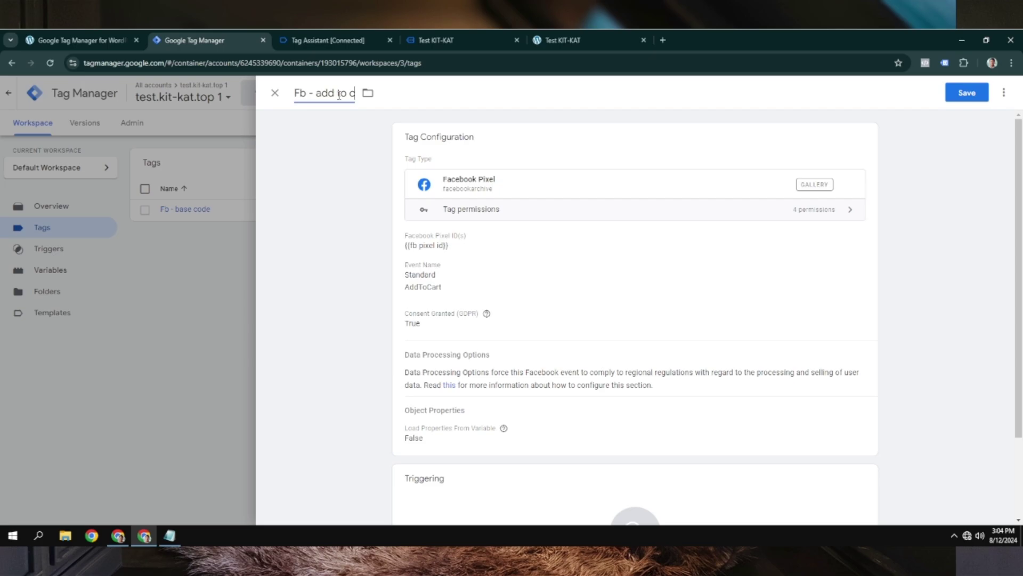
pyautogui.write('art')
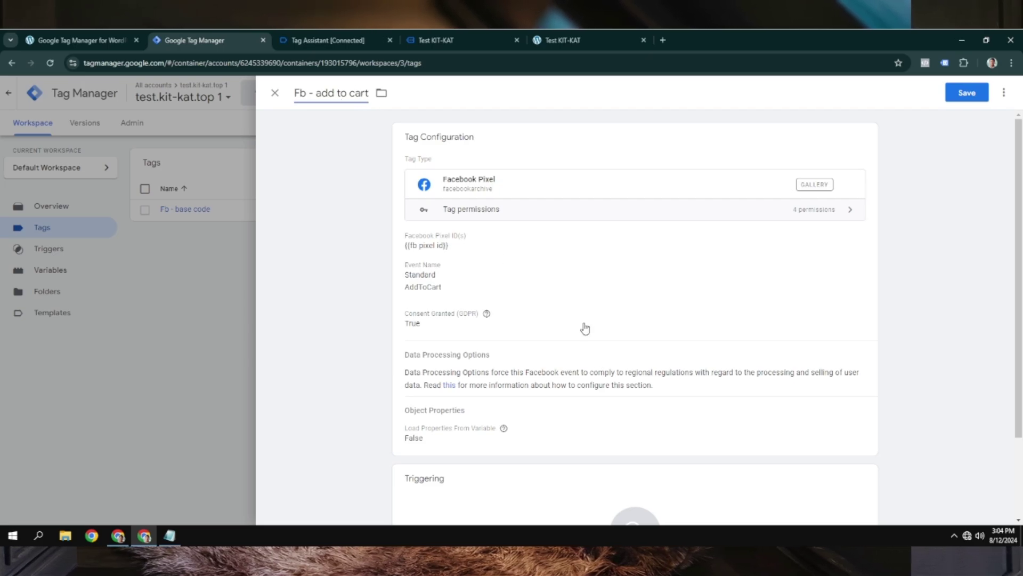
# Step: Start a new trigger for the tag and name it "fb - add to cart"
pyautogui.scroll(-2, 582, 327)
pyautogui.scroll(2, 353, 306)
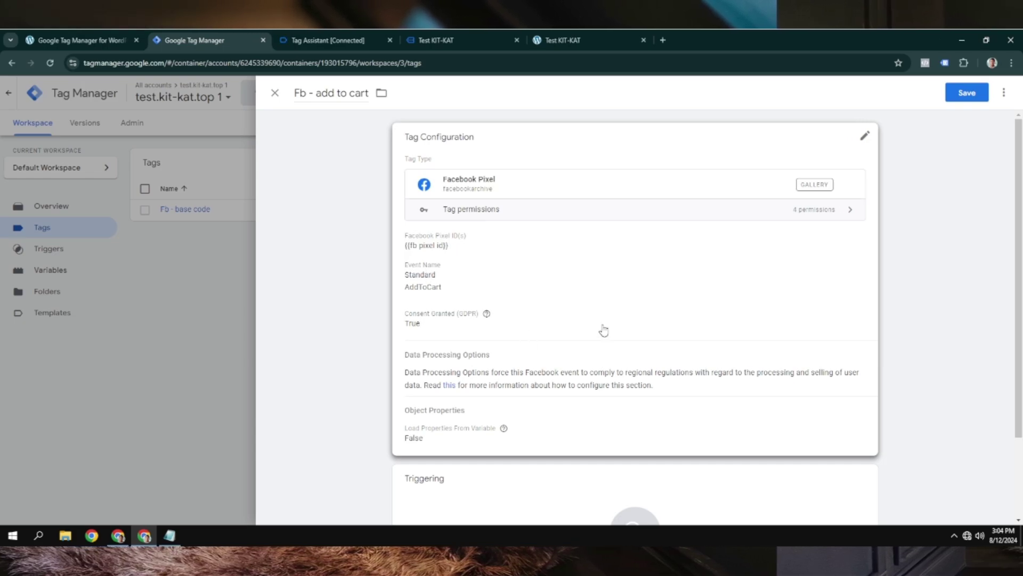
pyautogui.scroll(-2, 469, 342)
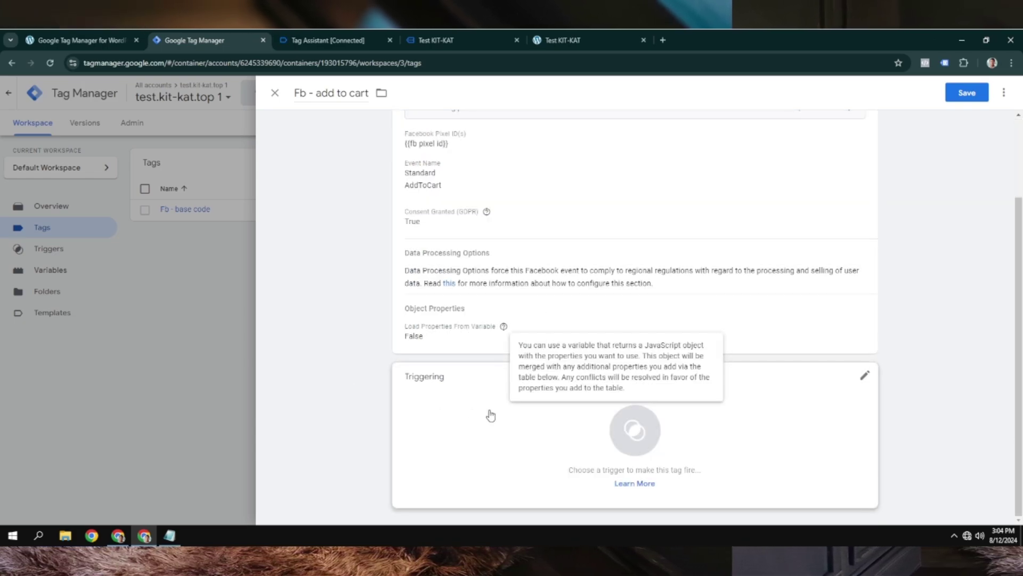
pyautogui.click(413, 421)
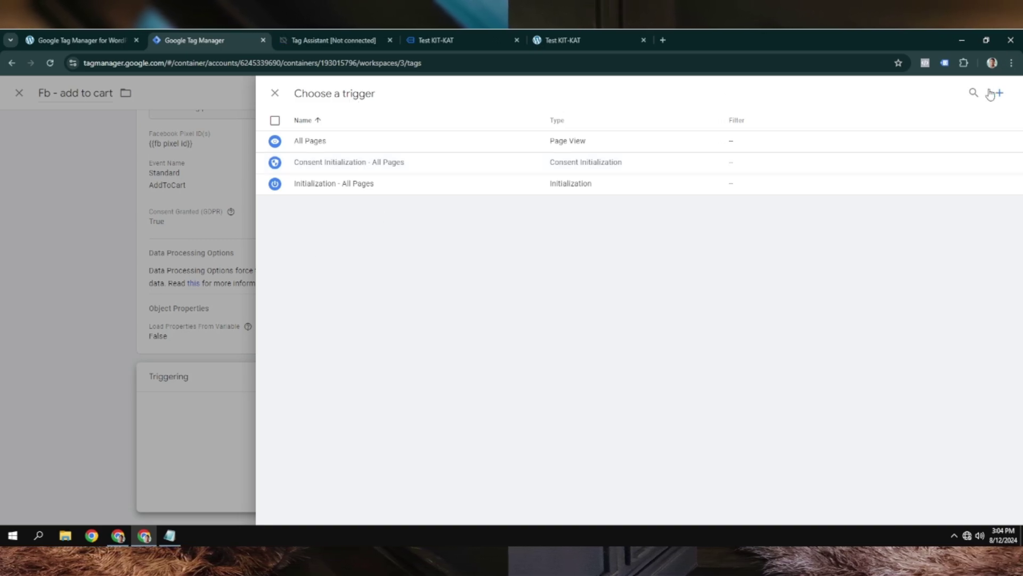
pyautogui.click(998, 99)
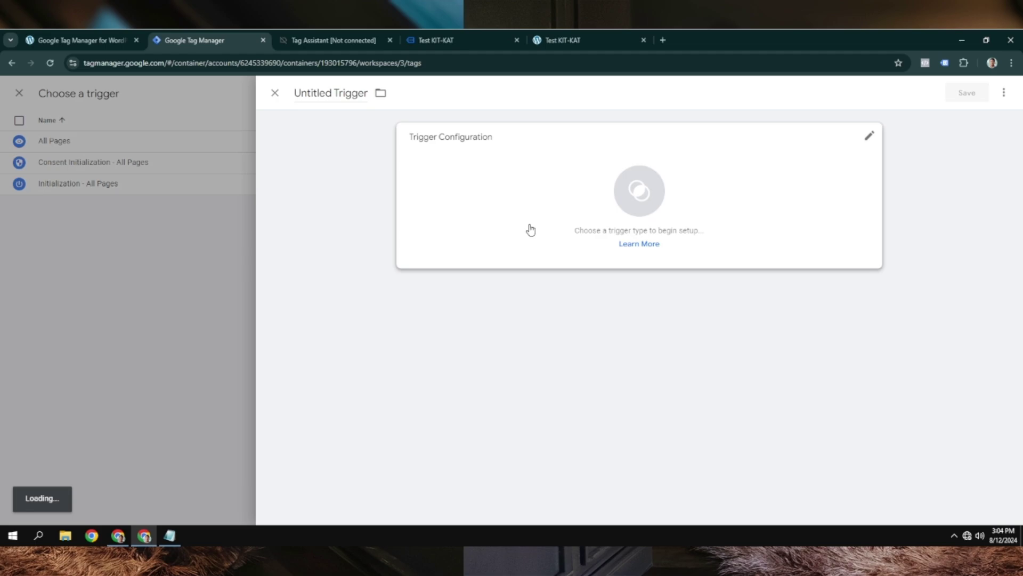
pyautogui.tripleClick(354, 97)
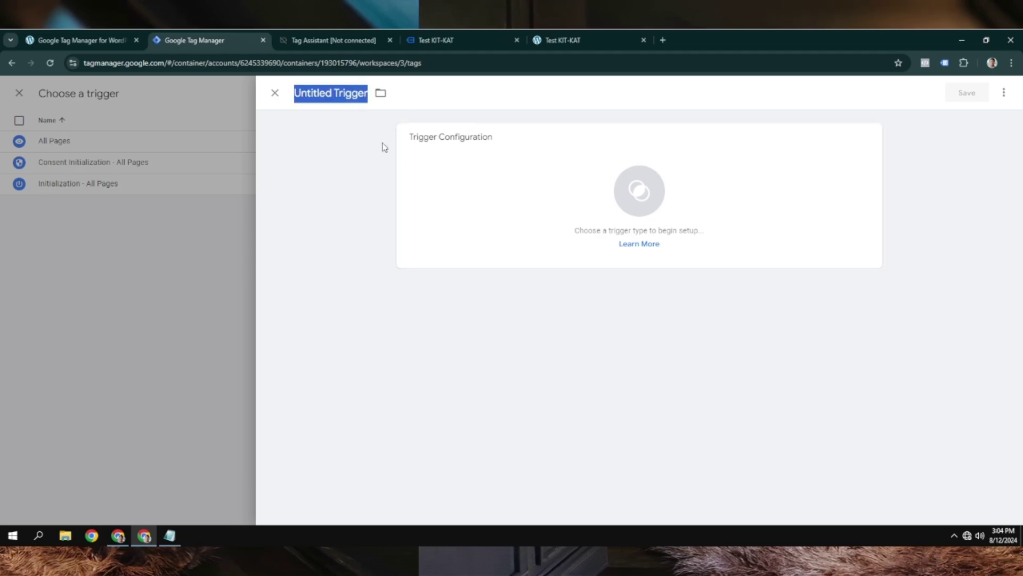
pyautogui.write('fb')
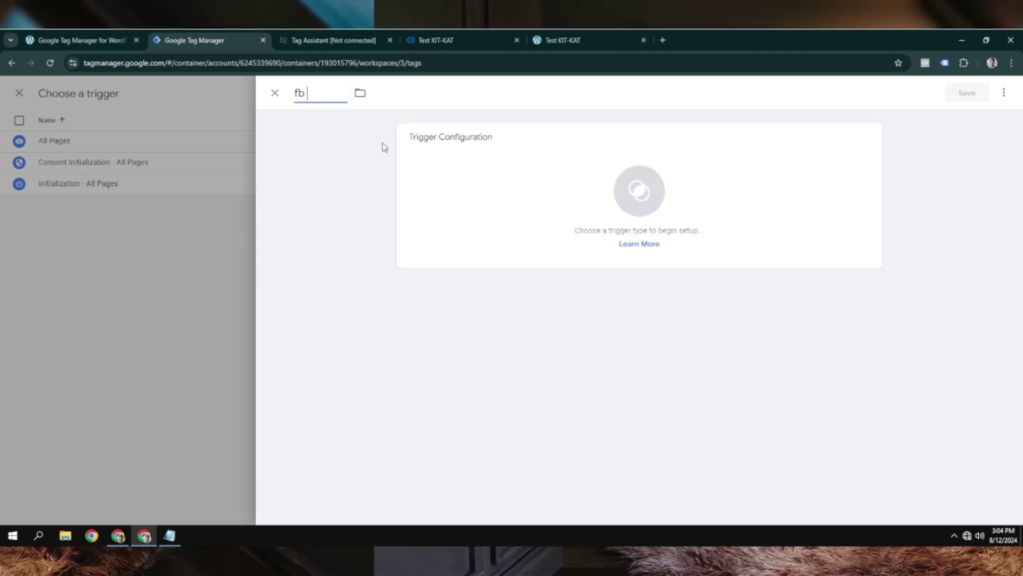
pyautogui.write(' - add to c')
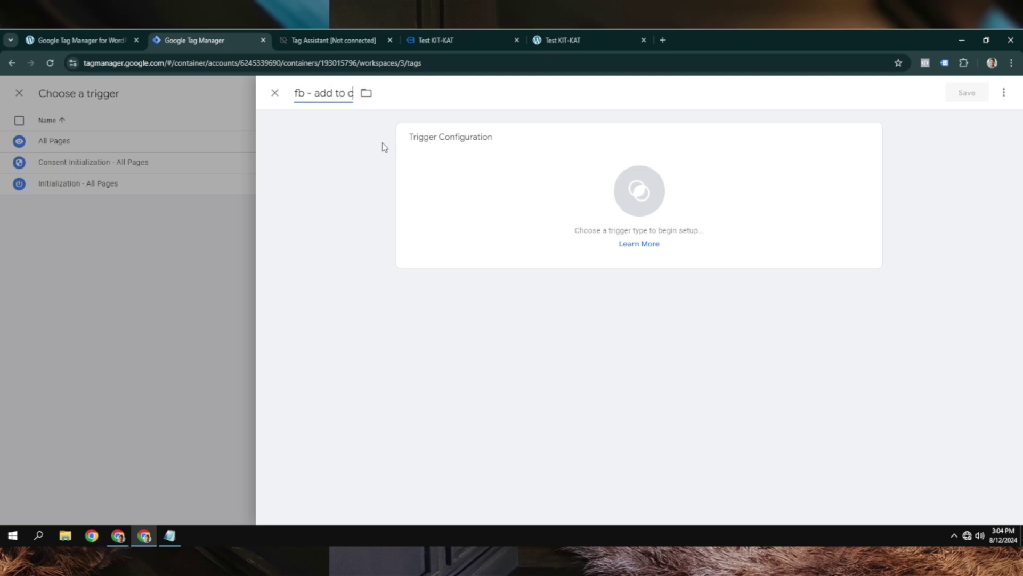
pyautogui.write('aert')
pyautogui.press('BackSpace')
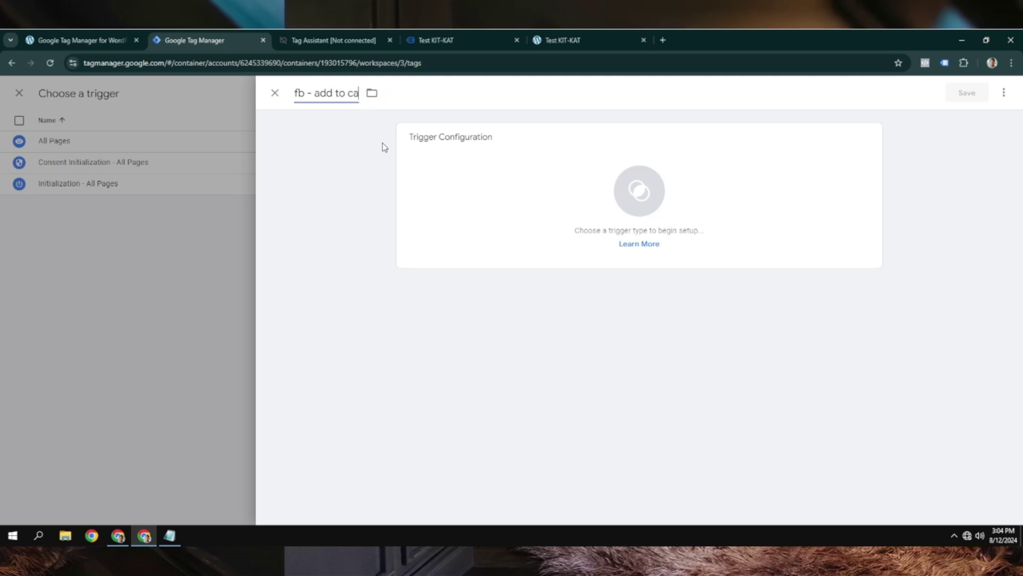
# Step: Open the trigger type choices for the new trigger and review the Page View, Click, User Engagement and Other types
pyautogui.click(560, 166)
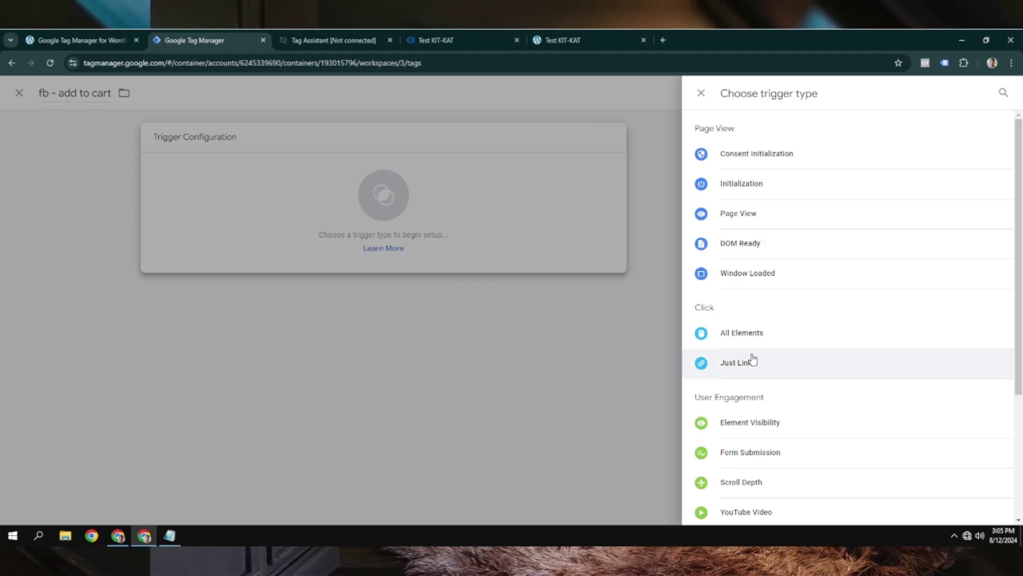
pyautogui.scroll(-3, 753, 361)
pyautogui.scroll(3, 751, 358)
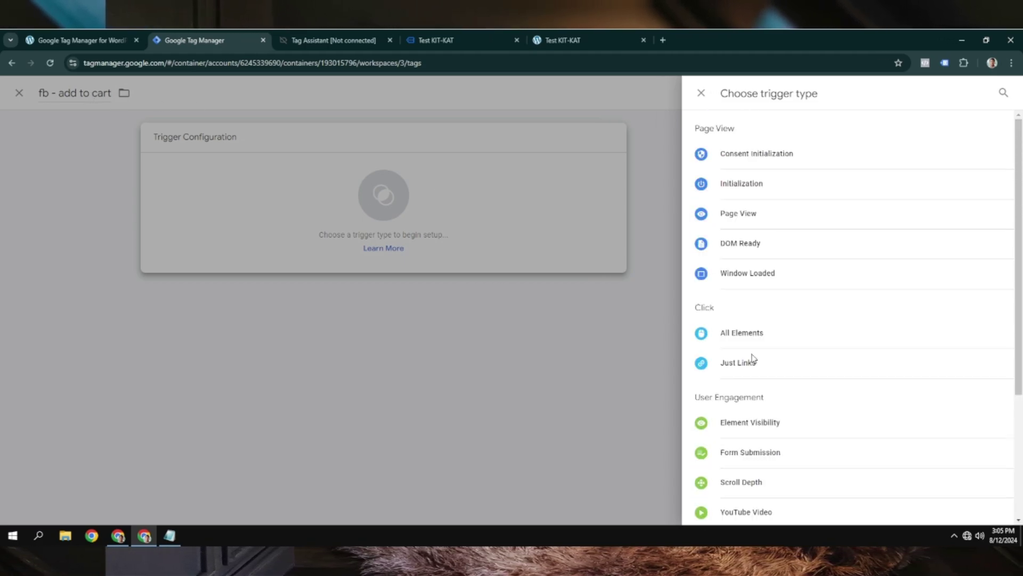
pyautogui.scroll(-3, 753, 360)
pyautogui.scroll(3, 751, 358)
pyautogui.scroll(-3, 752, 358)
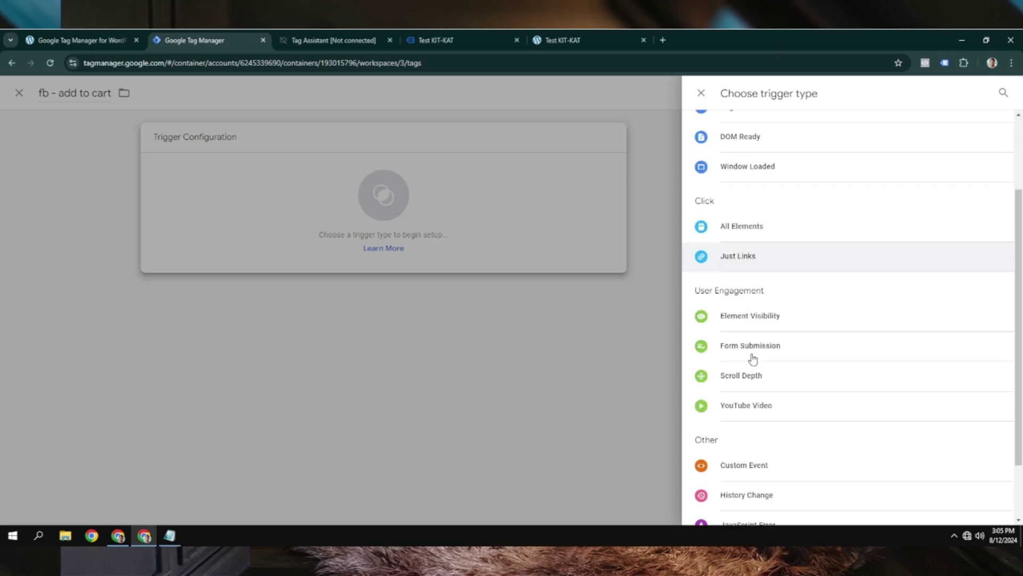
pyautogui.scroll(3, 752, 359)
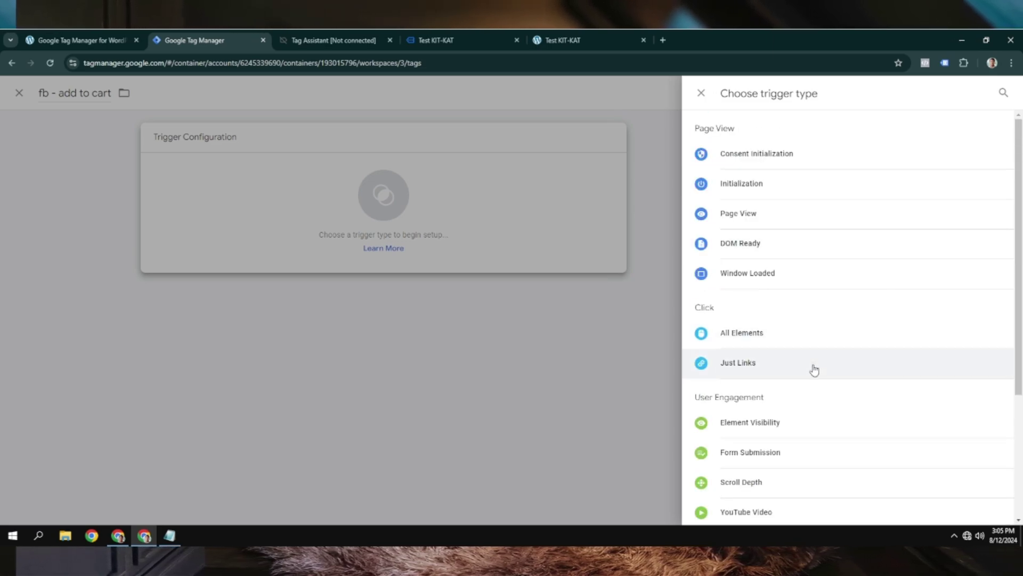
pyautogui.scroll(-2, 815, 370)
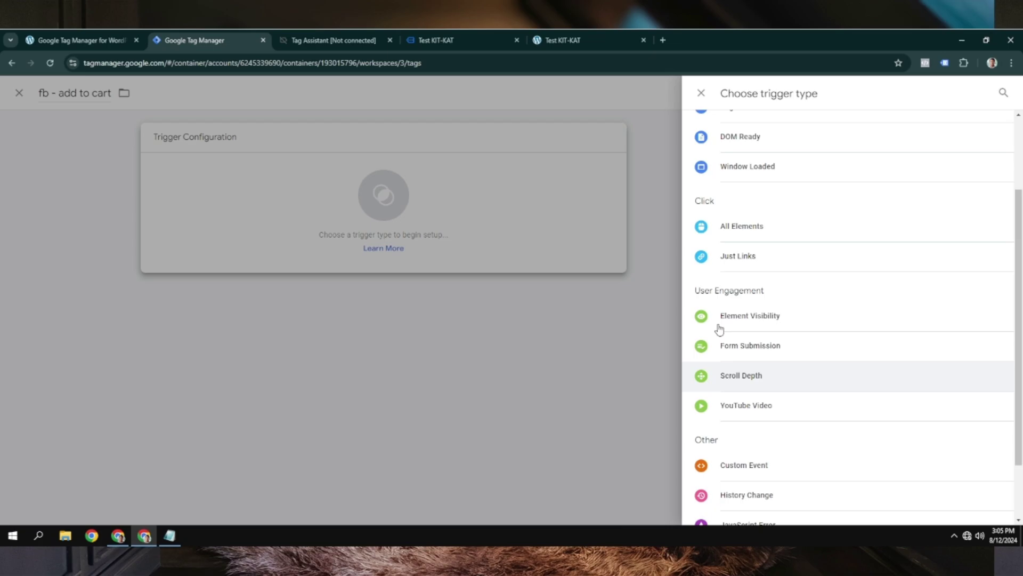
# Step: Switch to the Test KIT-KAT store, open its Shop page and add the Audio Technica headphone to the cart
pyautogui.click(425, 39)
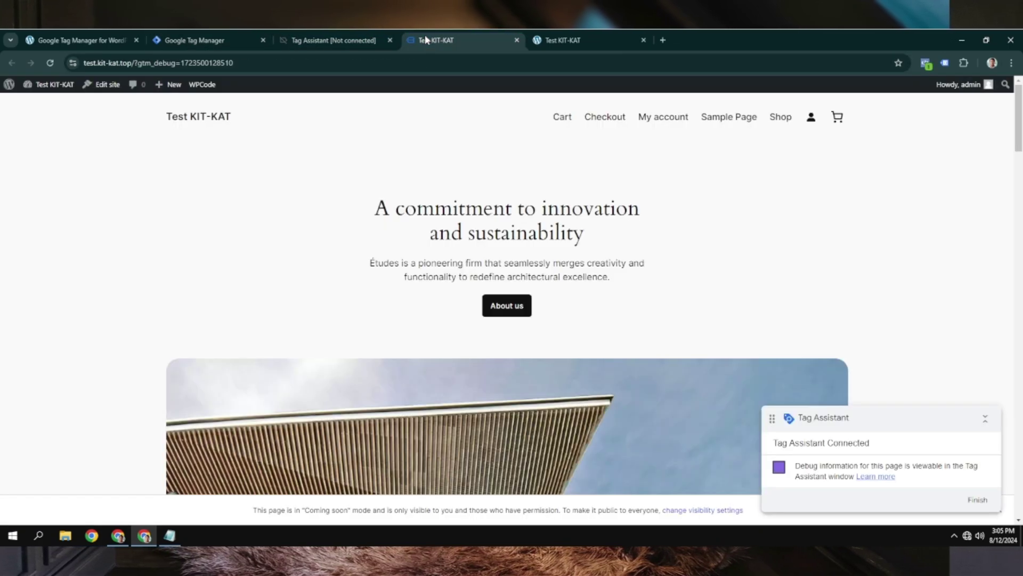
pyautogui.click(780, 117)
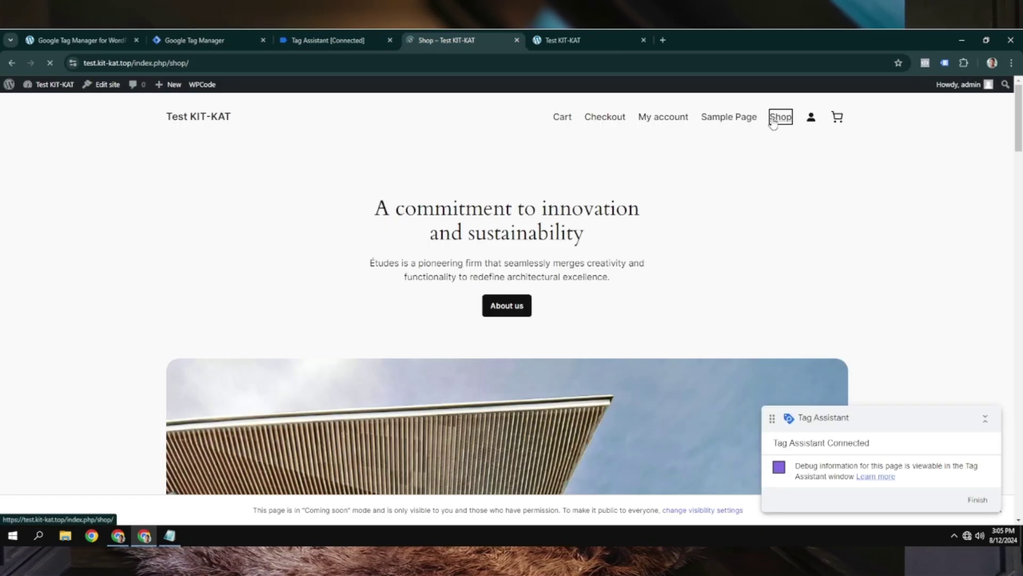
pyautogui.scroll(-2, 447, 227)
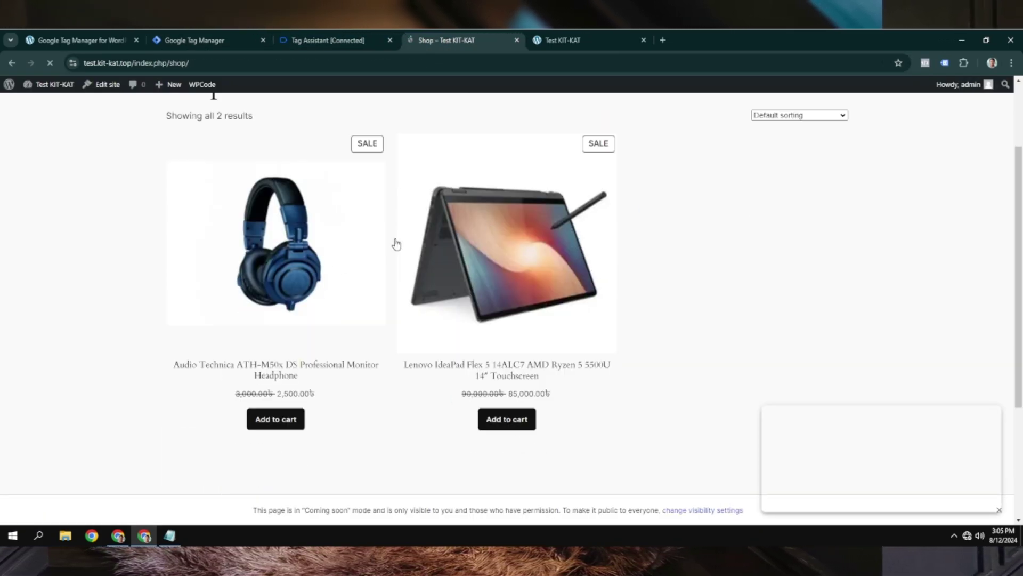
pyautogui.click(283, 423)
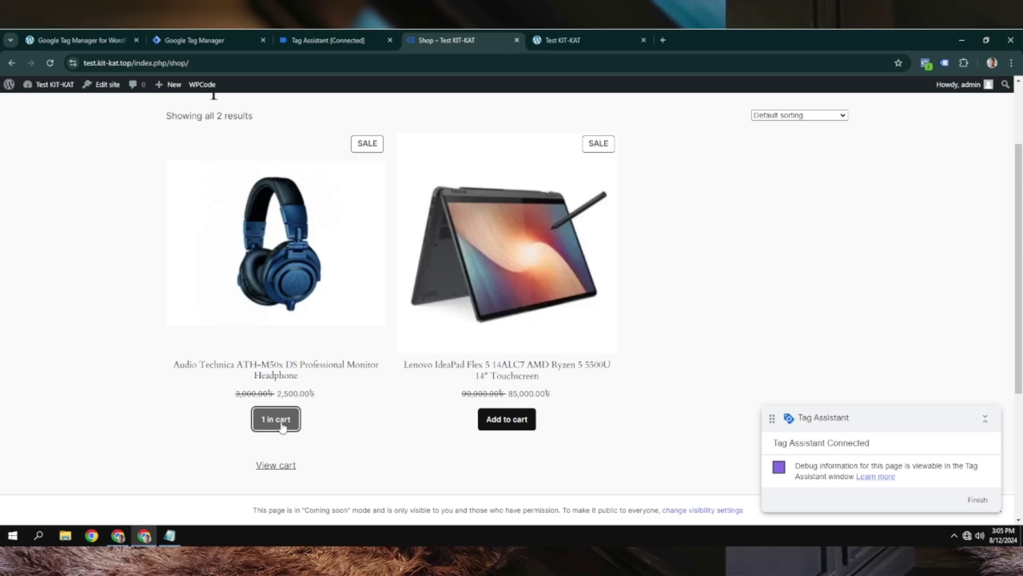
pyautogui.scroll(2, 281, 423)
pyautogui.scroll(-3, 281, 420)
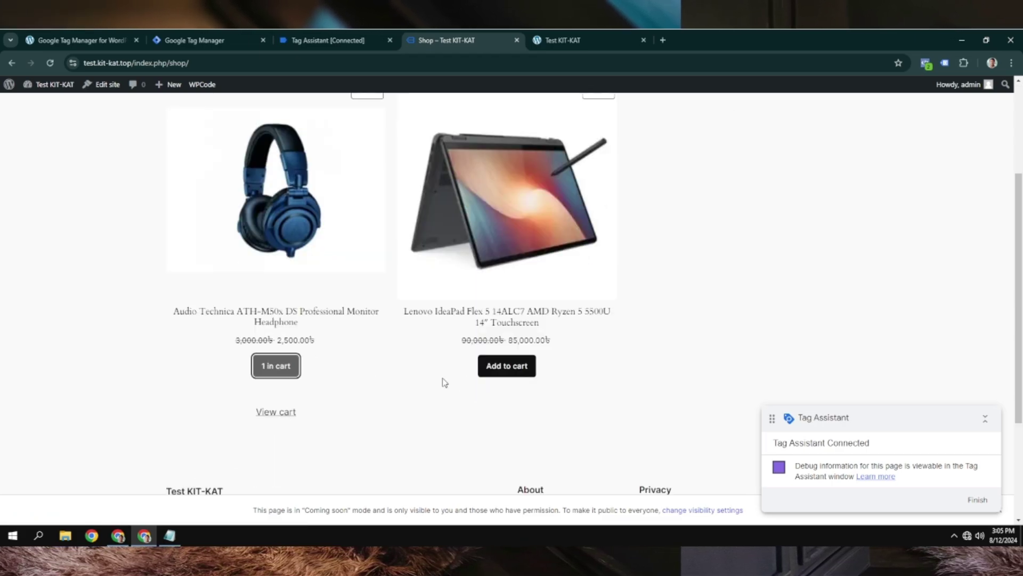
# Step: Inspect the Lenovo IdeaPad's cart button in the page source and copy its text "Add to cart"
pyautogui.rightClick(498, 369)
pyautogui.click(548, 354)
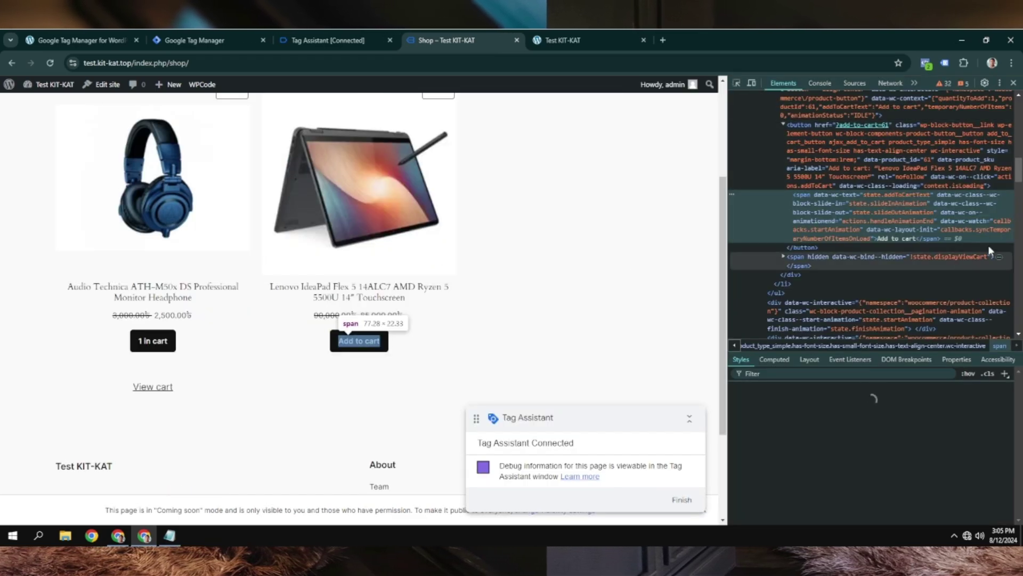
pyautogui.doubleClick(898, 239)
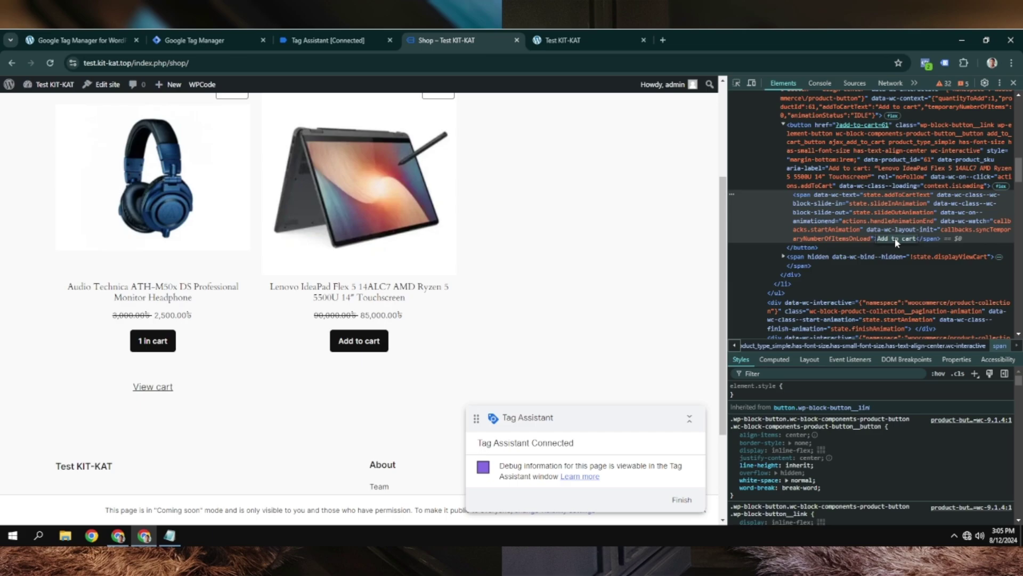
pyautogui.rightClick(897, 241)
pyautogui.click(757, 289)
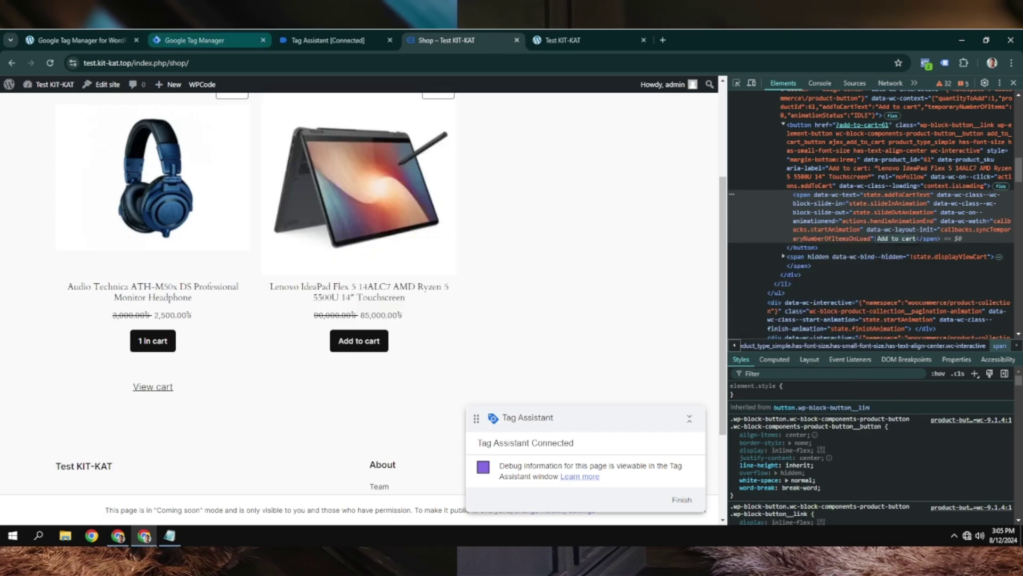
# Step: Return to Google Tag Manager and set the trigger type to Click - All Elements, firing on Some Clicks
pyautogui.click(321, 42)
pyautogui.click(193, 43)
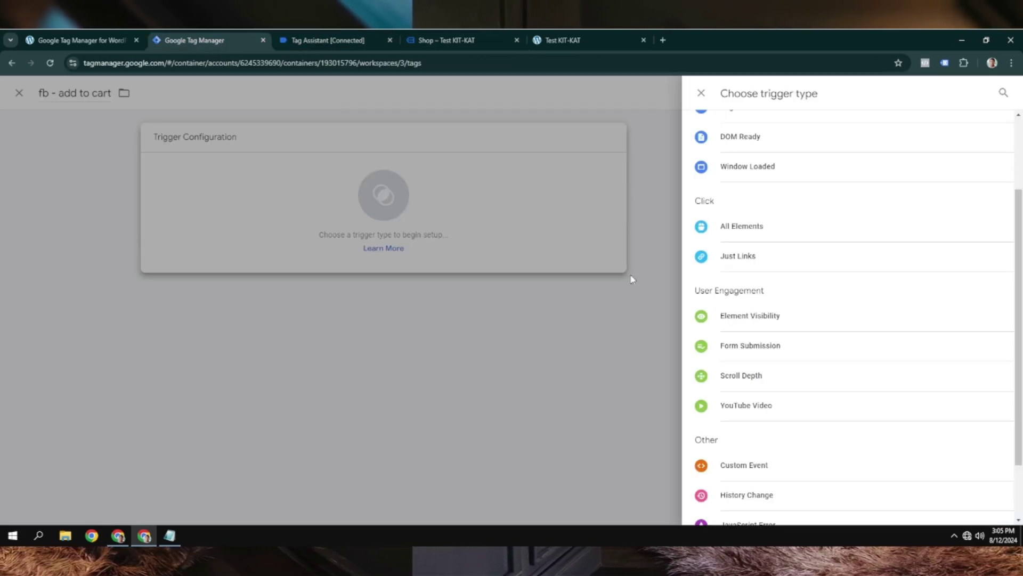
pyautogui.moveTo(715, 201); pyautogui.dragTo(744, 224)
pyautogui.click(741, 225)
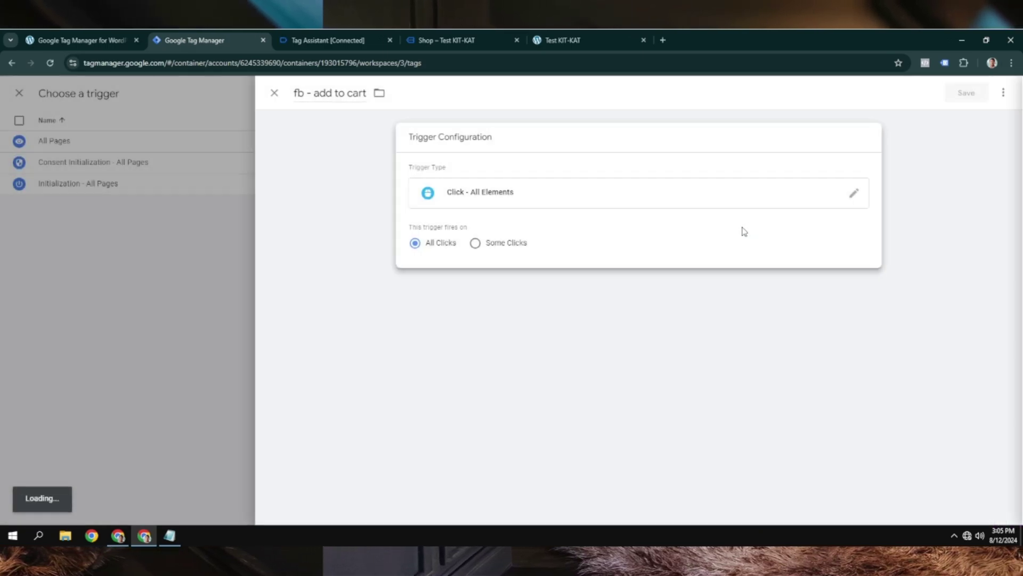
pyautogui.click(475, 244)
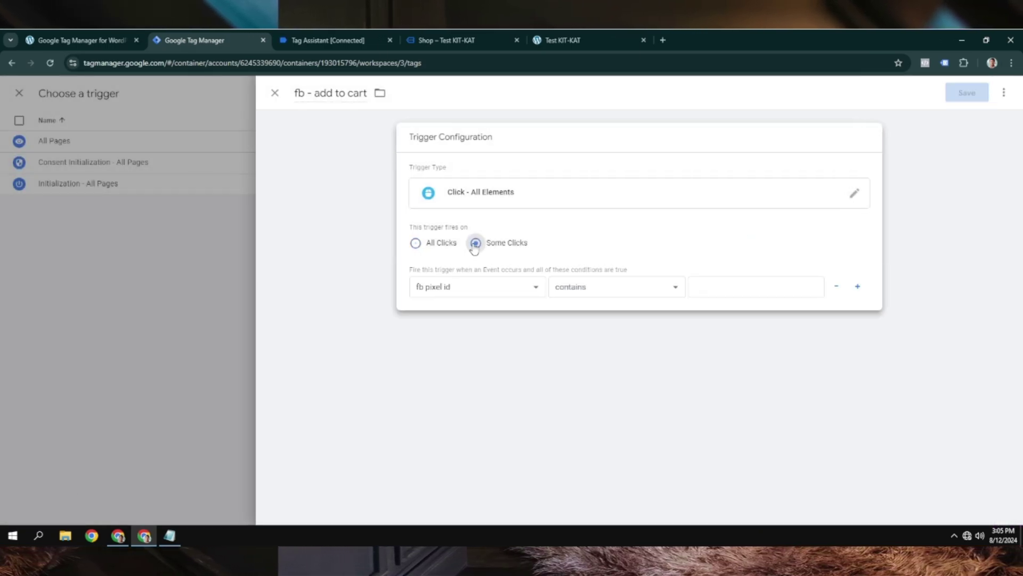
# Step: Set the firing condition to use the built-in variable Click Text with the operator equals
pyautogui.click(465, 292)
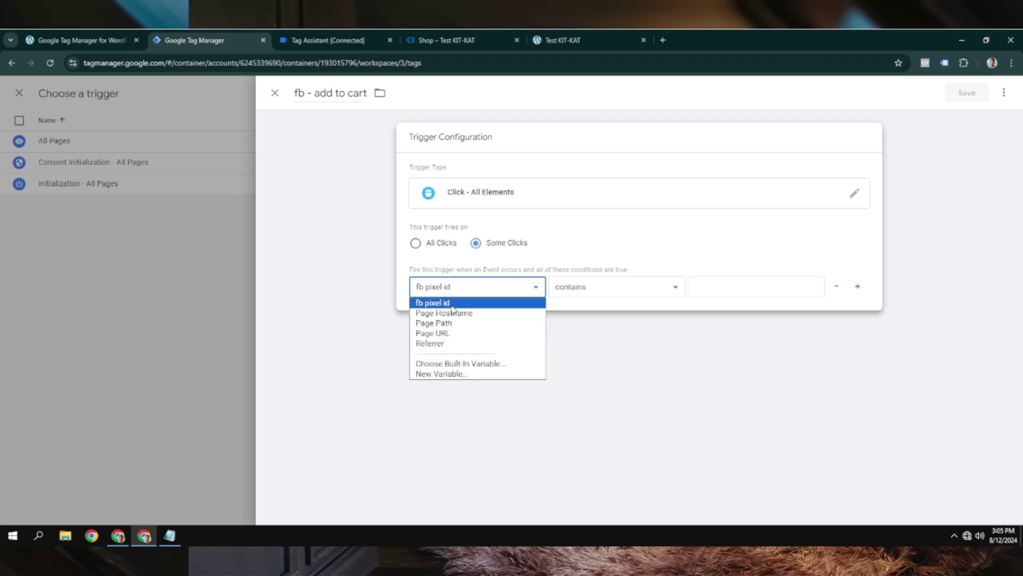
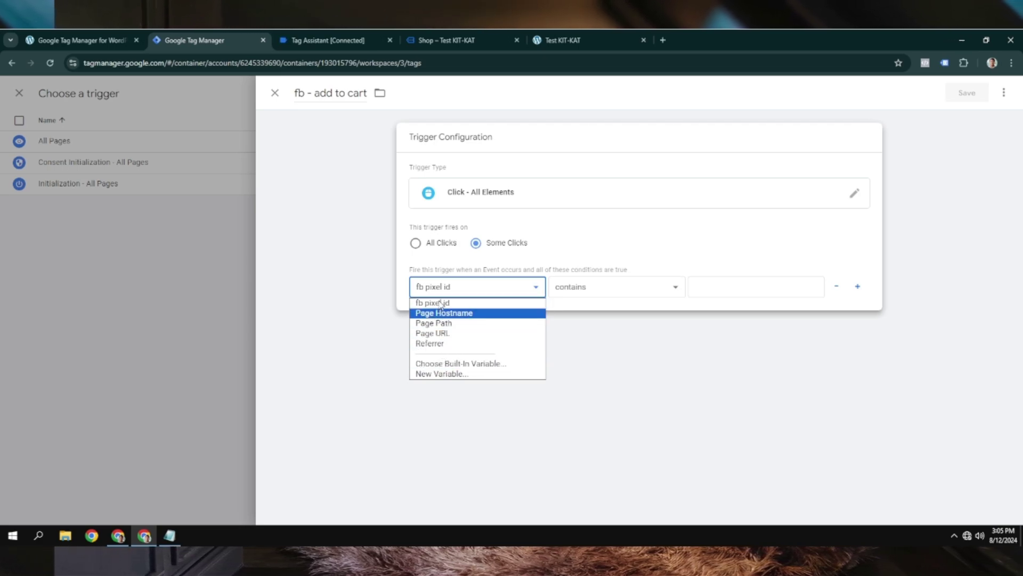
pyautogui.click(452, 363)
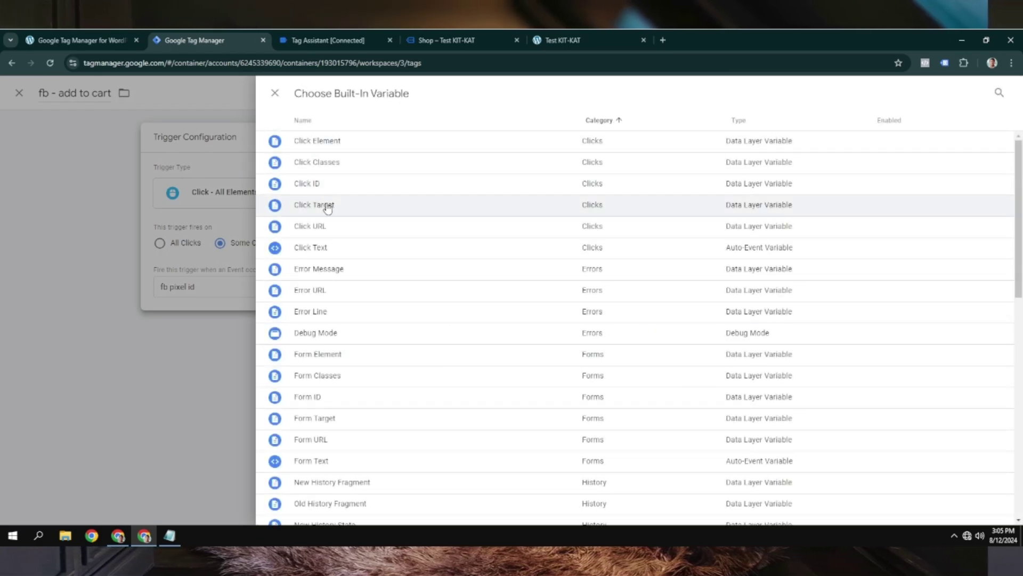
pyautogui.click(320, 249)
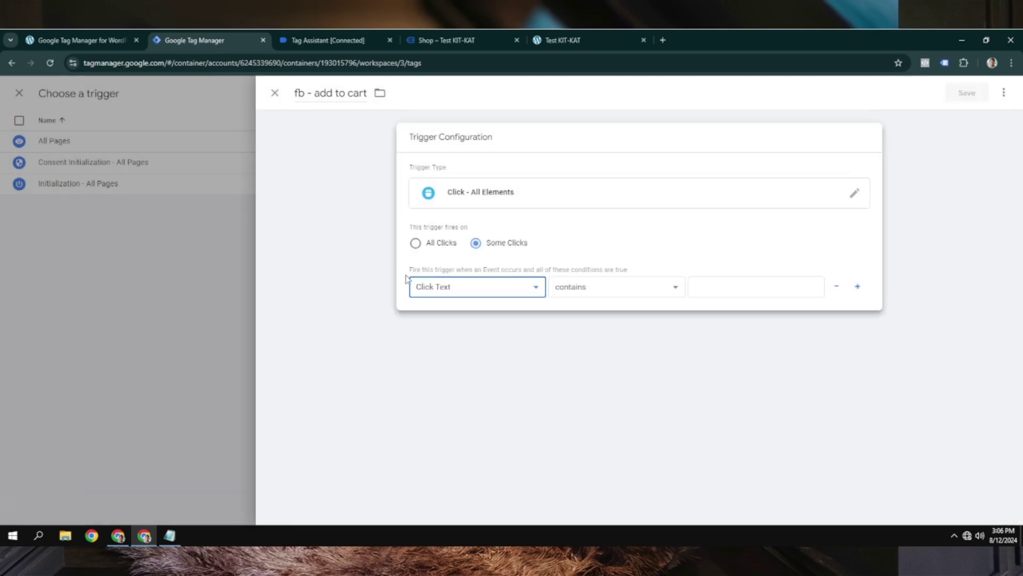
pyautogui.click(584, 295)
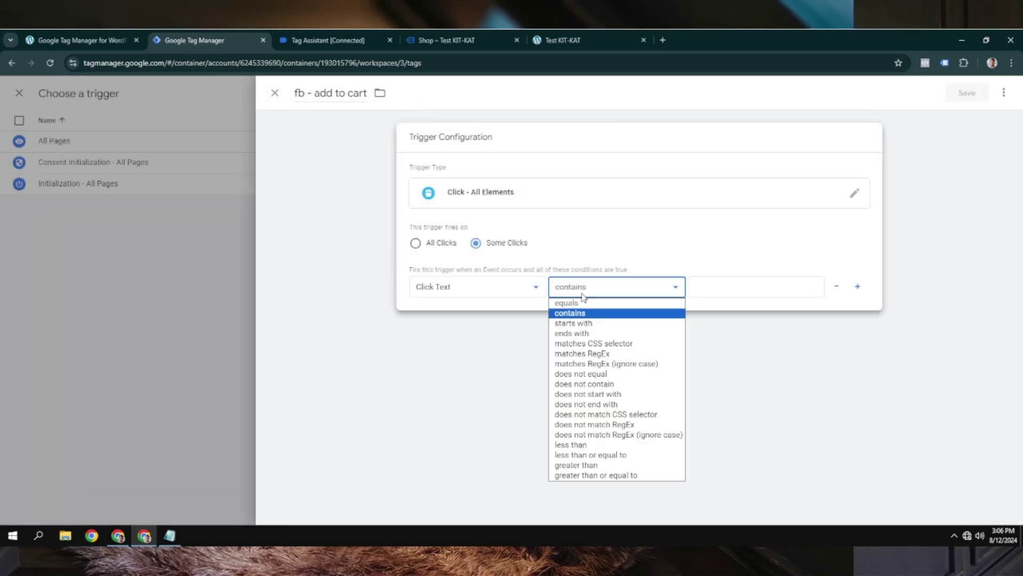
pyautogui.click(571, 314)
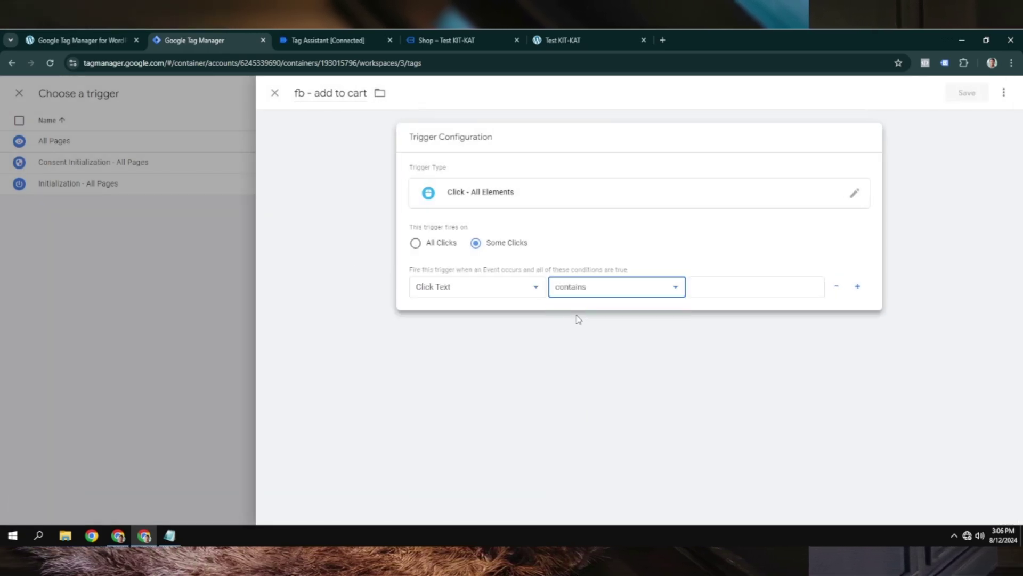
pyautogui.click(578, 291)
pyautogui.click(570, 299)
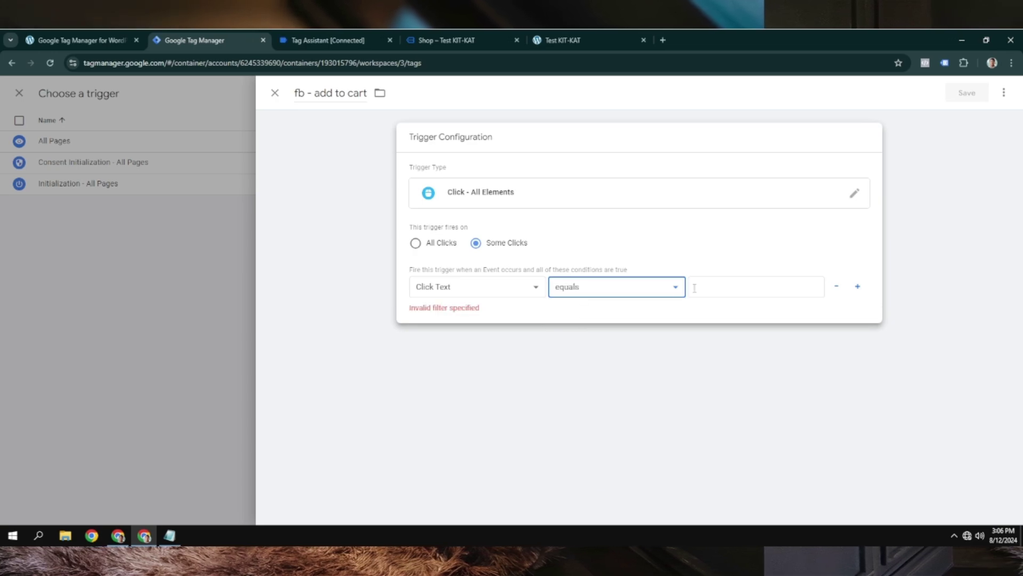
# Step: Paste "Add to cart" as the Click Text condition's value and save the fb - add to cart trigger
pyautogui.click(708, 289)
pyautogui.rightClick(707, 288)
pyautogui.click(735, 183)
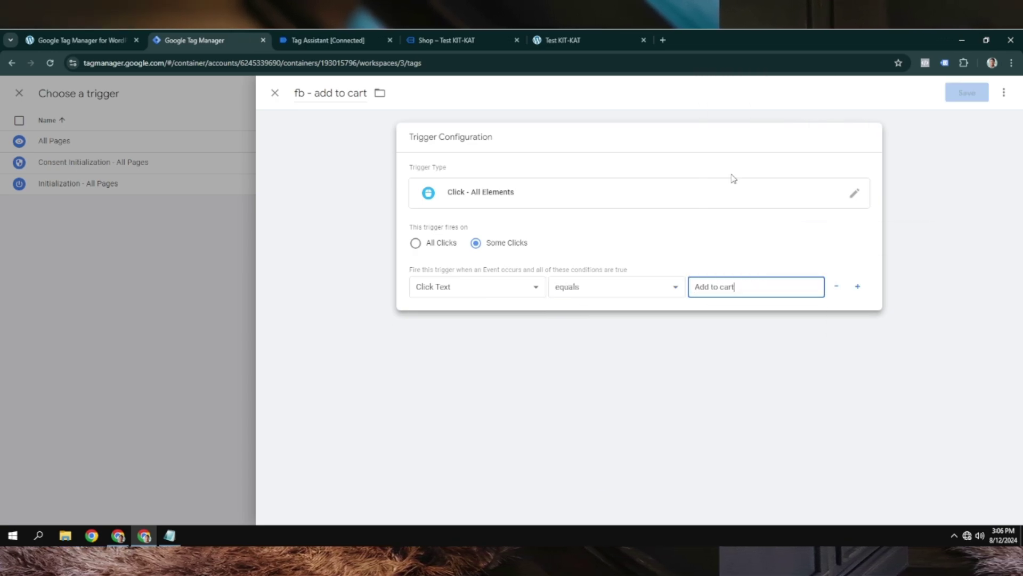
pyautogui.click(502, 317)
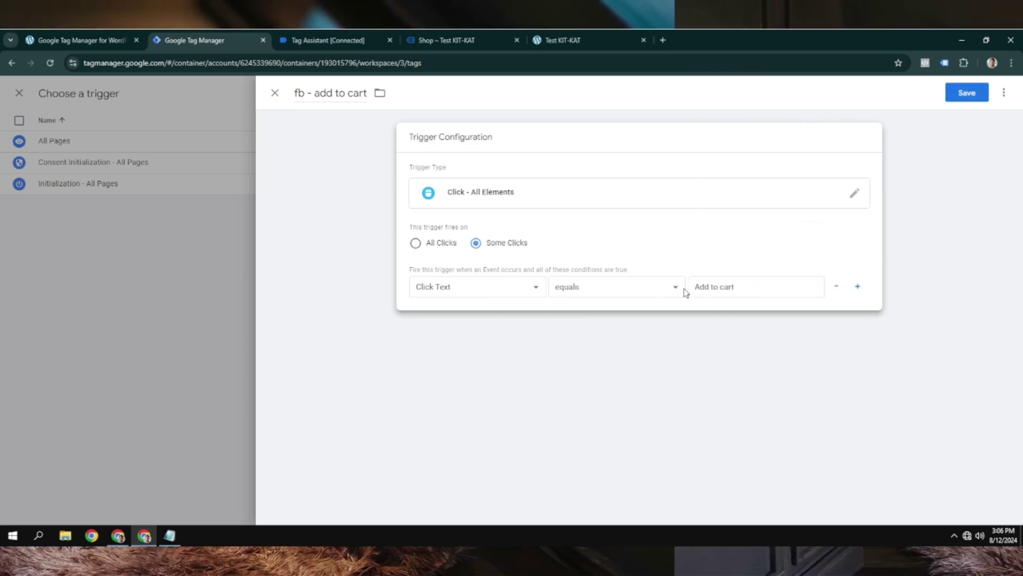
pyautogui.click(968, 96)
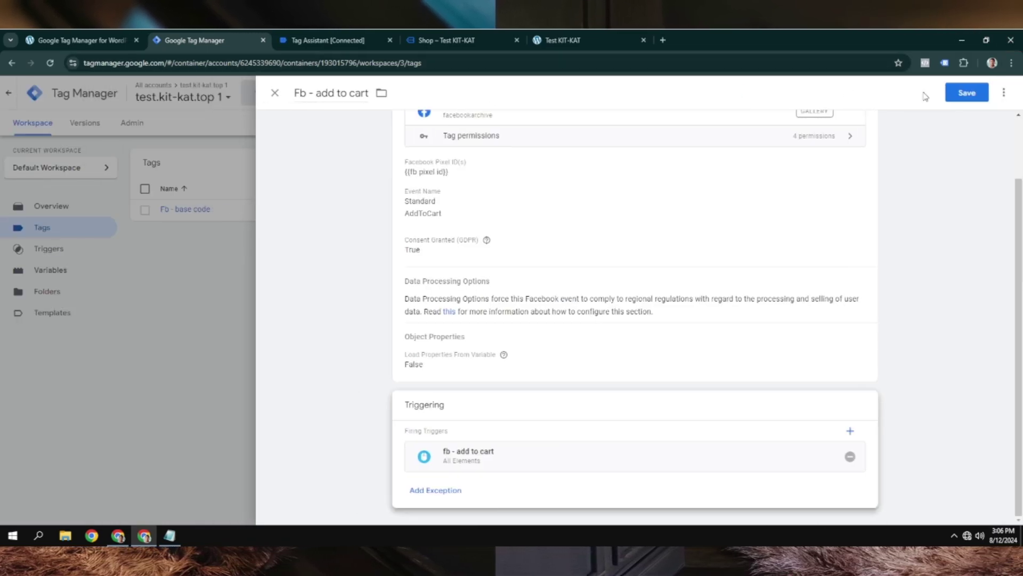
# Step: Review the AddToCart tag's configuration with its attached trigger and save the Fb - add to cart tag
pyautogui.scroll(2, 581, 321)
pyautogui.scroll(-2, 581, 322)
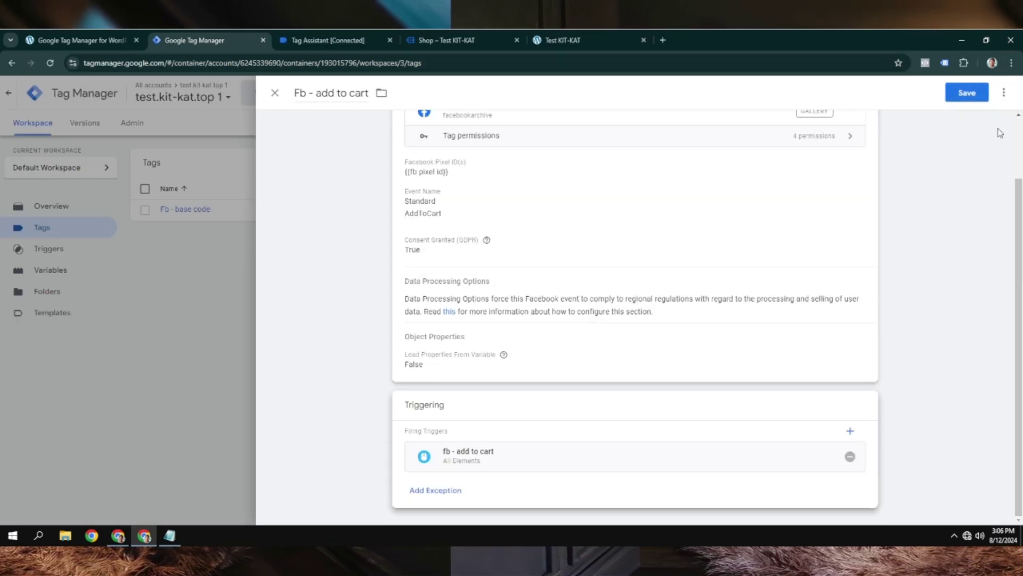
pyautogui.click(968, 94)
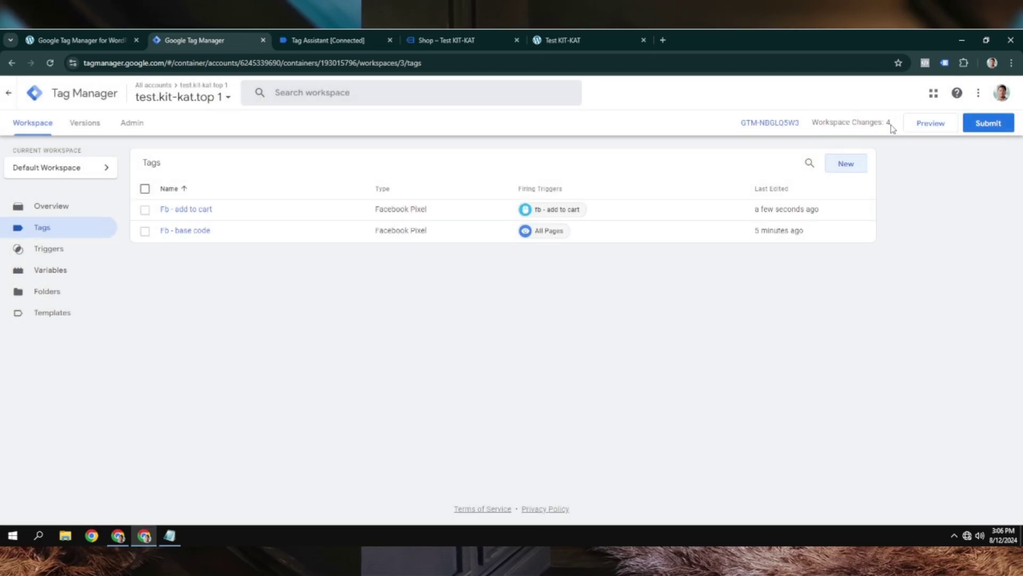
# Step: Publish the workspace changes to the Live environment without a version name or description and return to the workspace
pyautogui.click(974, 124)
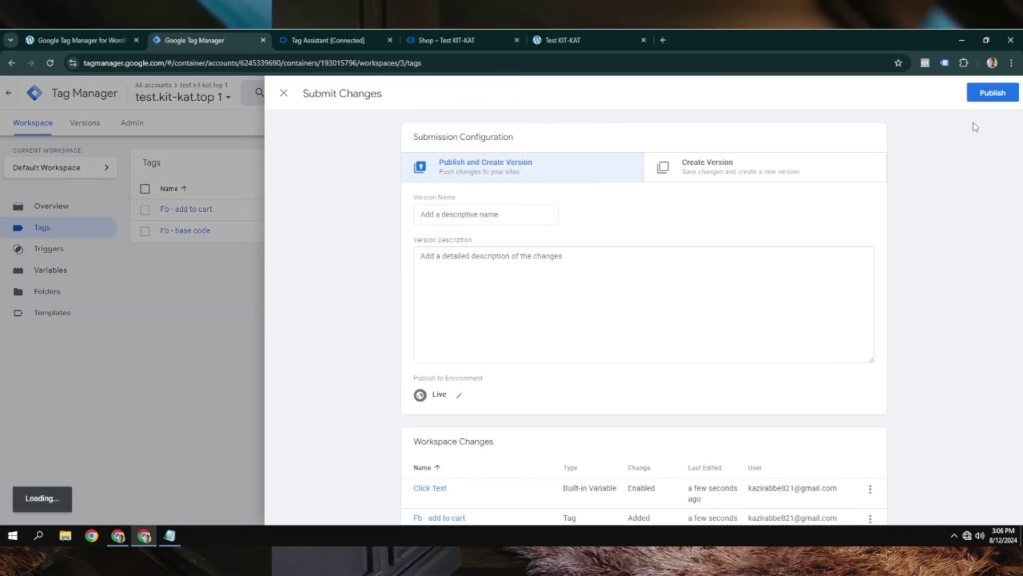
pyautogui.click(984, 93)
pyautogui.click(660, 402)
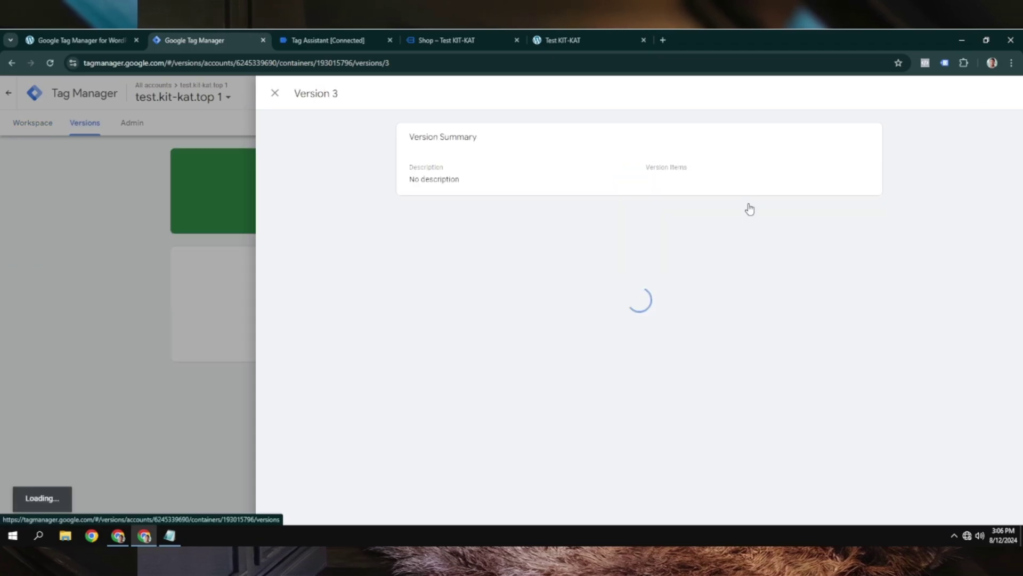
pyautogui.click(274, 93)
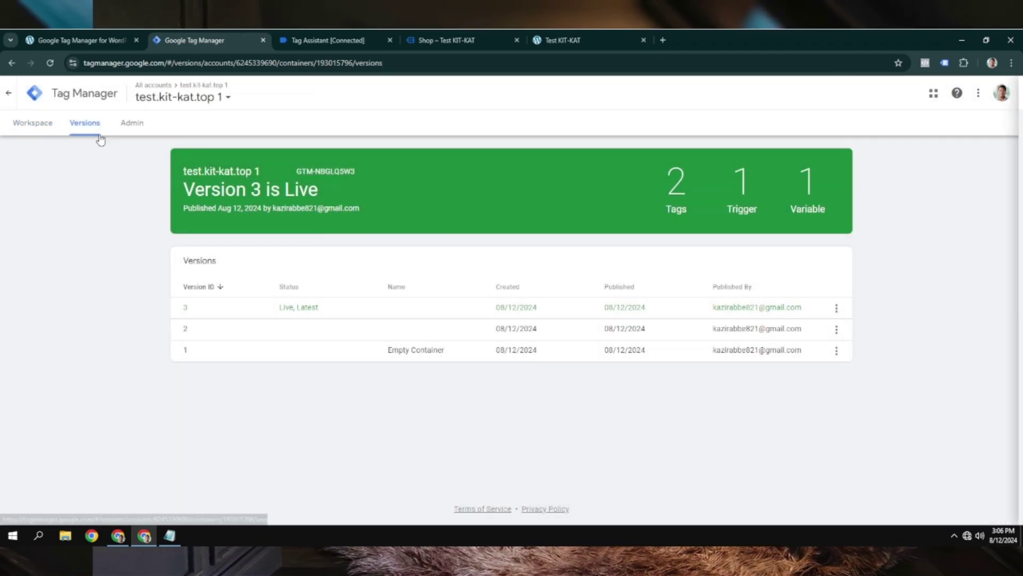
pyautogui.click(35, 123)
# Step: Switch to the Test KIT-KAT Shop page, close the developer tools and reload the page
pyautogui.click(320, 41)
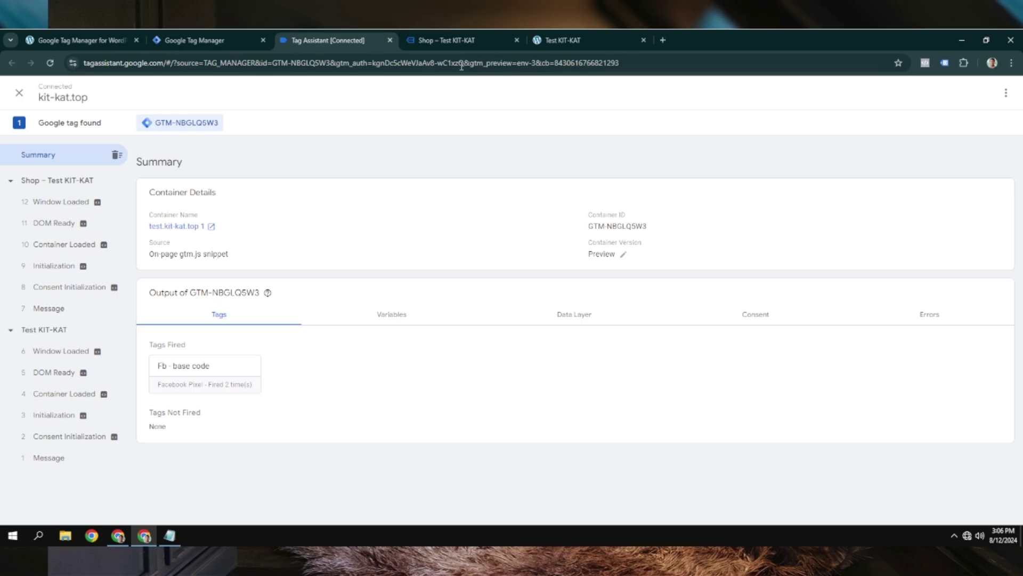
pyautogui.click(456, 41)
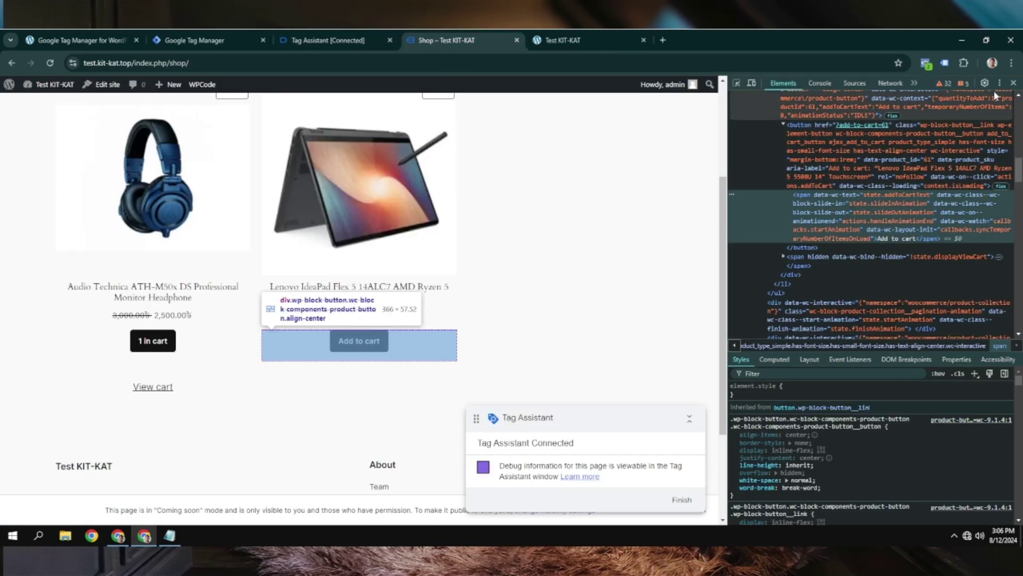
pyautogui.click(1014, 83)
pyautogui.scroll(4, 319, 159)
pyautogui.click(50, 63)
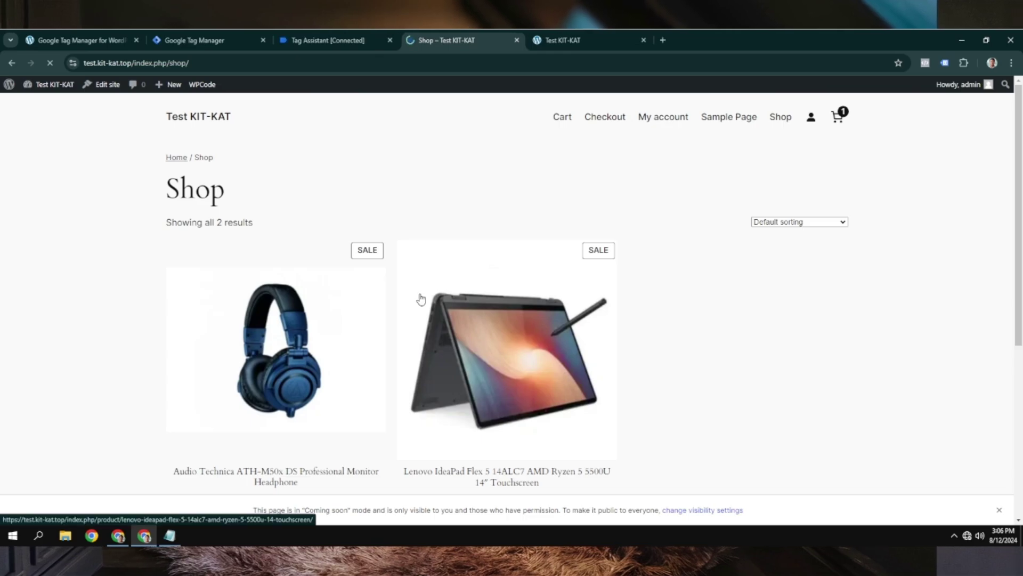
# Step: Check the Shop page's pixel events in Meta Pixel Helper, looking at the PageView details
pyautogui.scroll(-4, 429, 290)
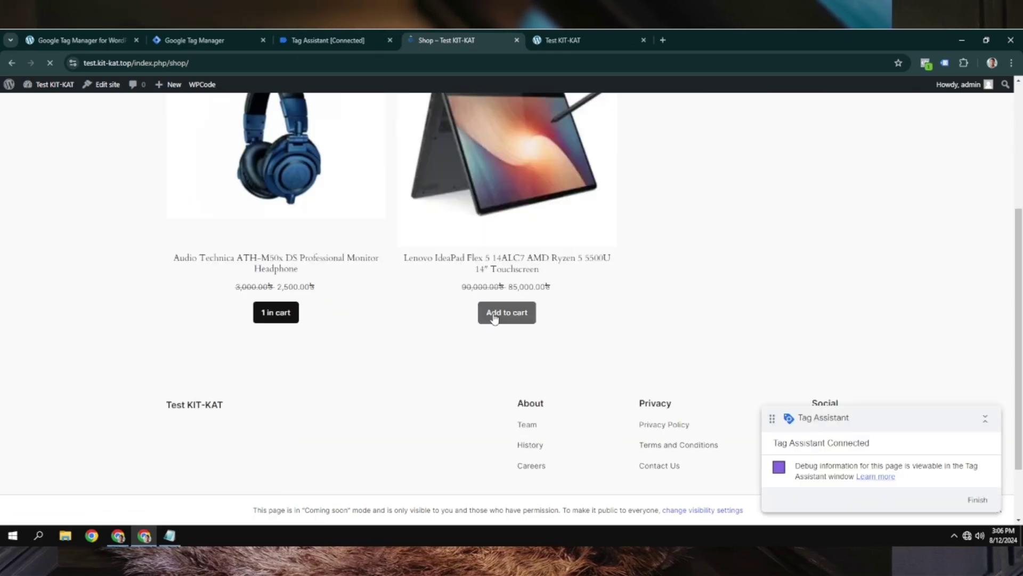
pyautogui.click(926, 63)
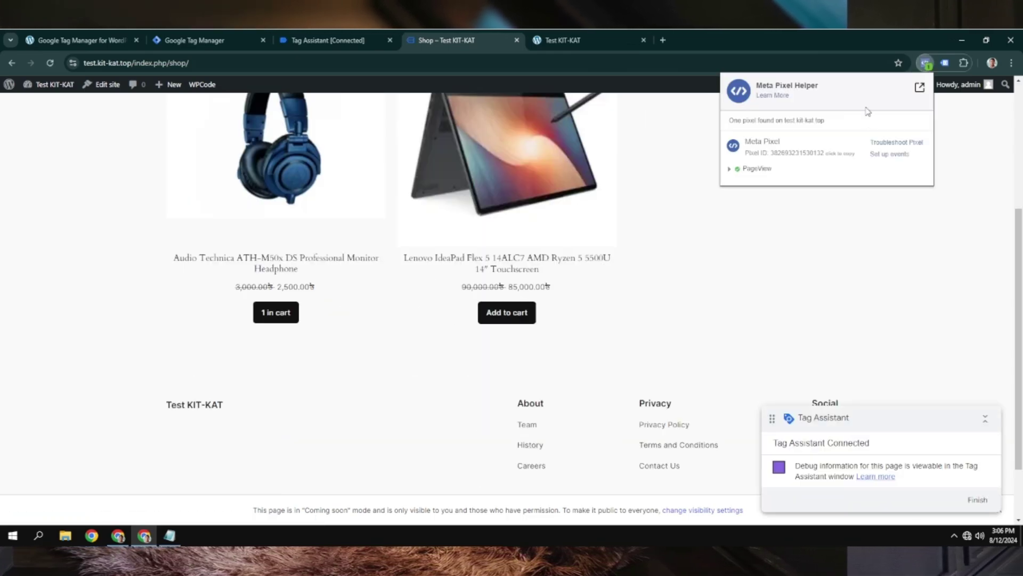
pyautogui.click(731, 169)
pyautogui.click(731, 169)
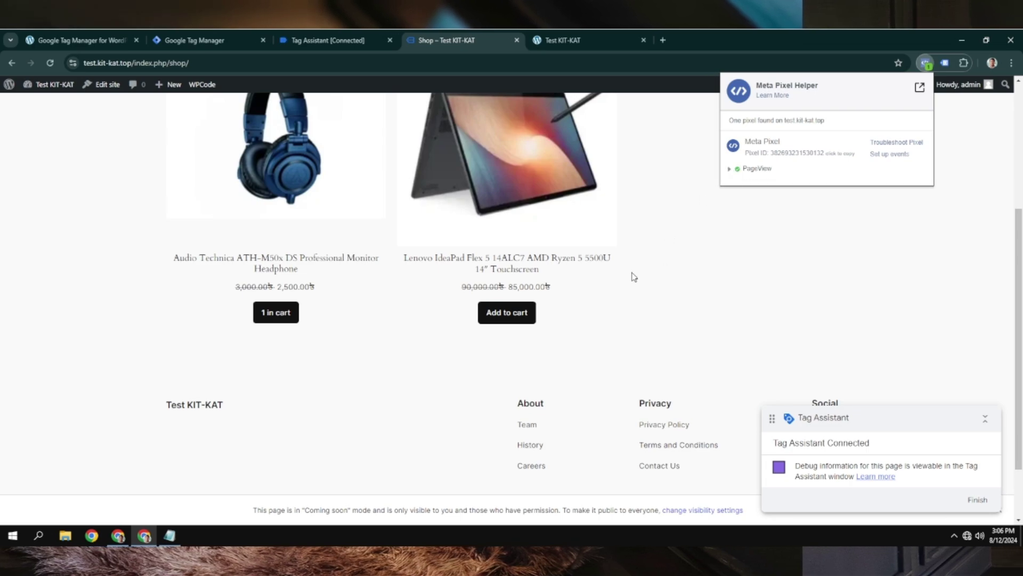
# Step: Add the Lenovo IdeaPad to the cart and check the AddToCart event in Meta Pixel Helper and Tag Assistant
pyautogui.click(512, 315)
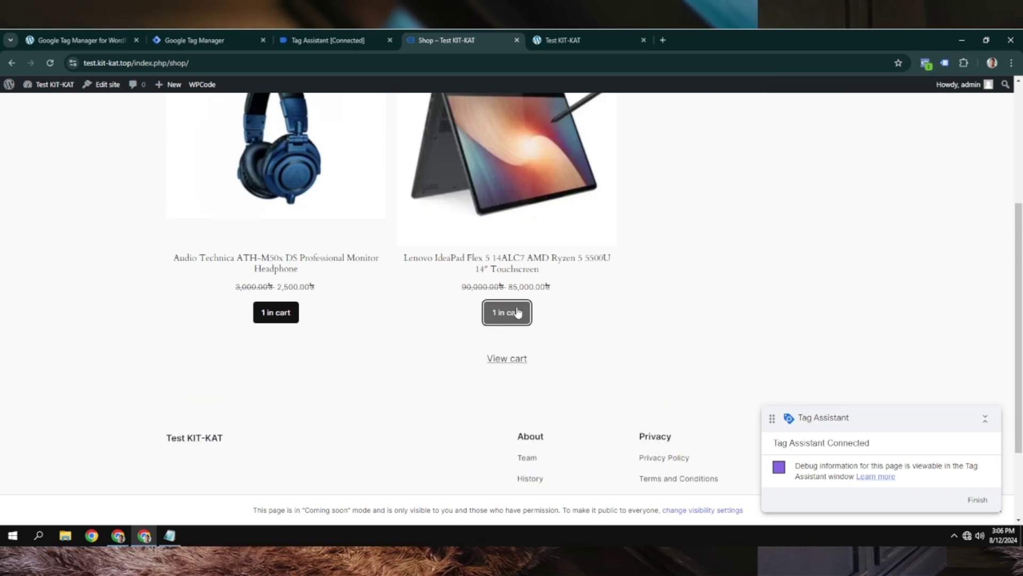
pyautogui.click(926, 63)
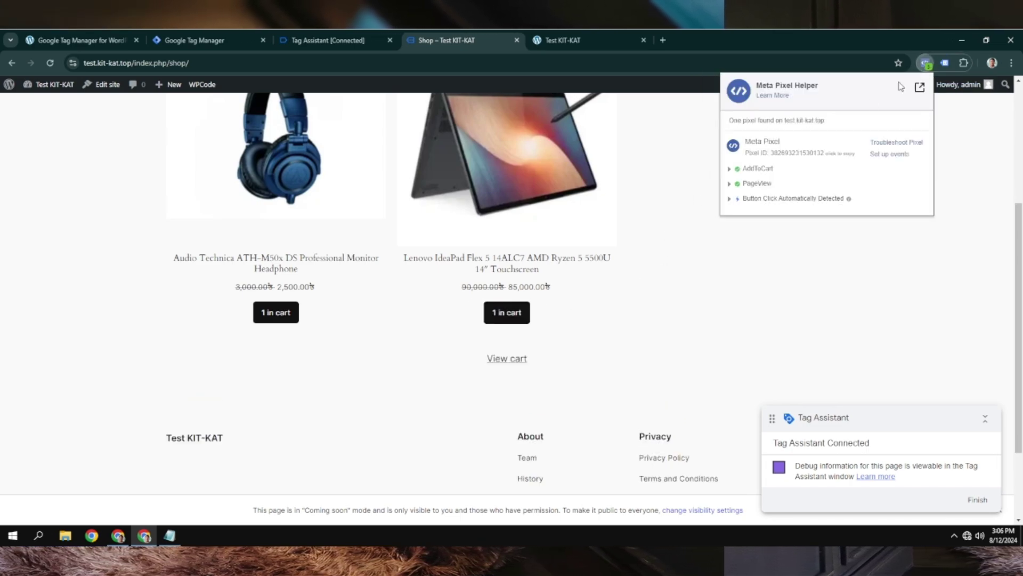
pyautogui.doubleClick(752, 169)
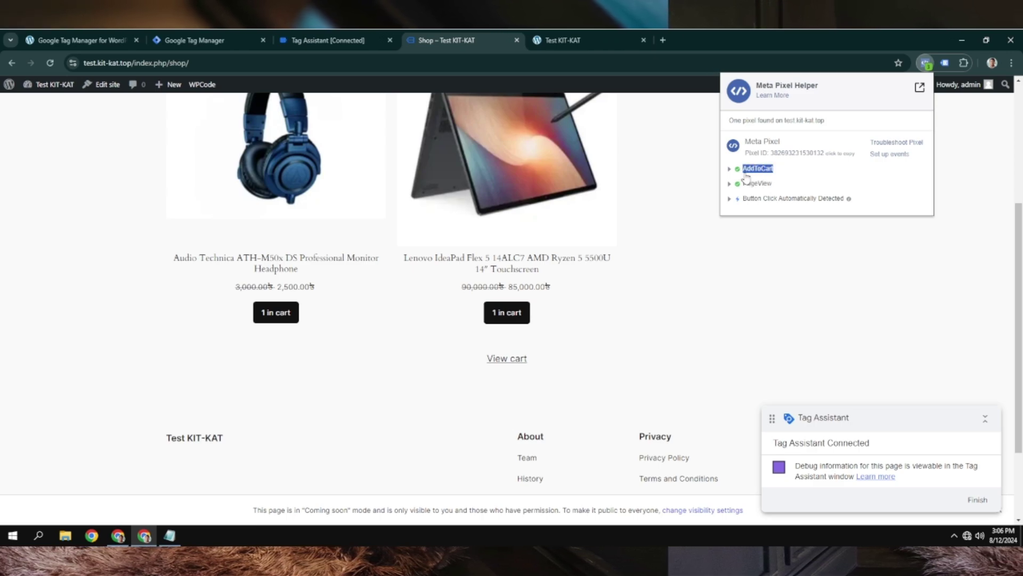
pyautogui.click(741, 172)
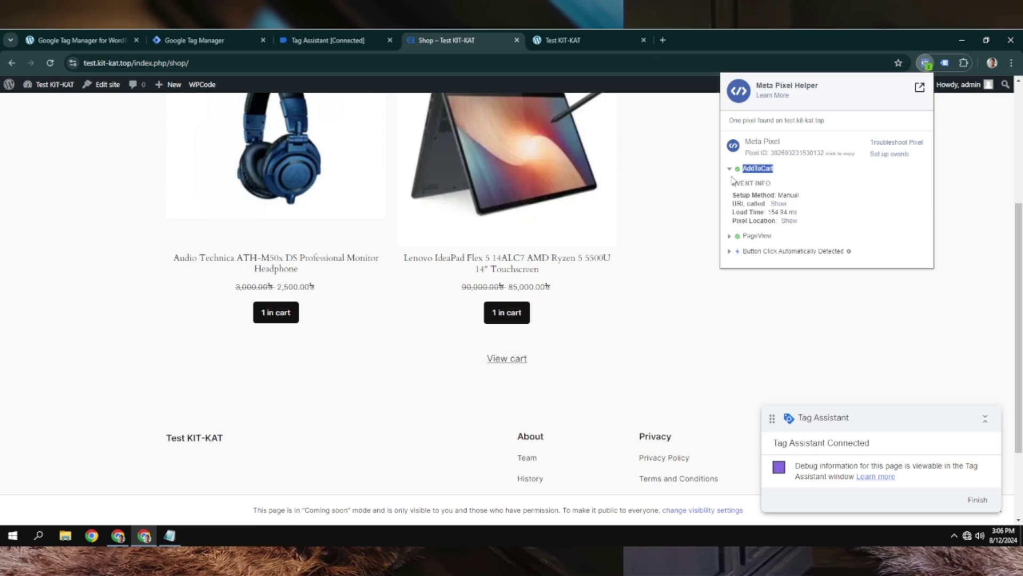
pyautogui.click(730, 170)
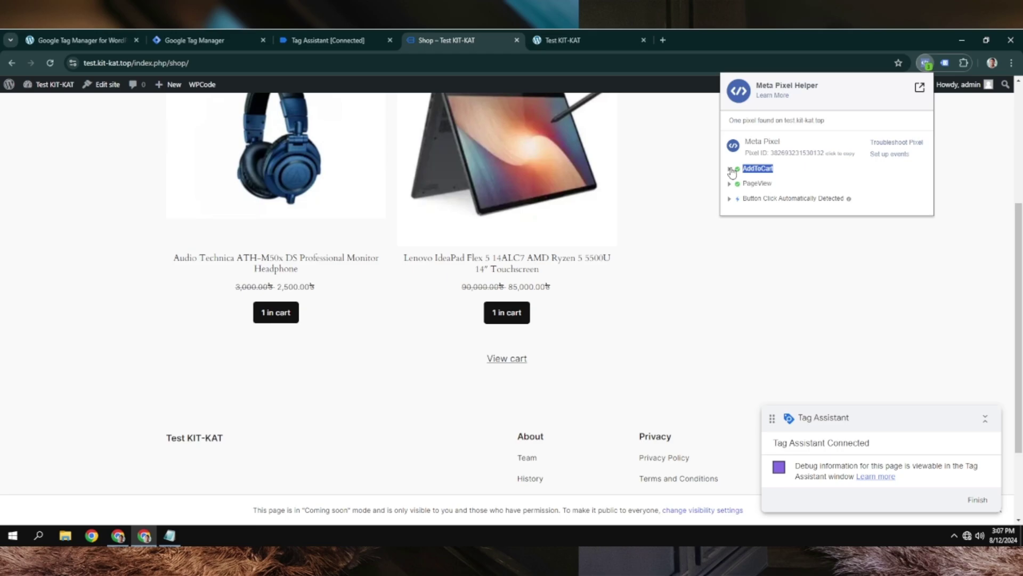
pyautogui.scroll(4, 659, 271)
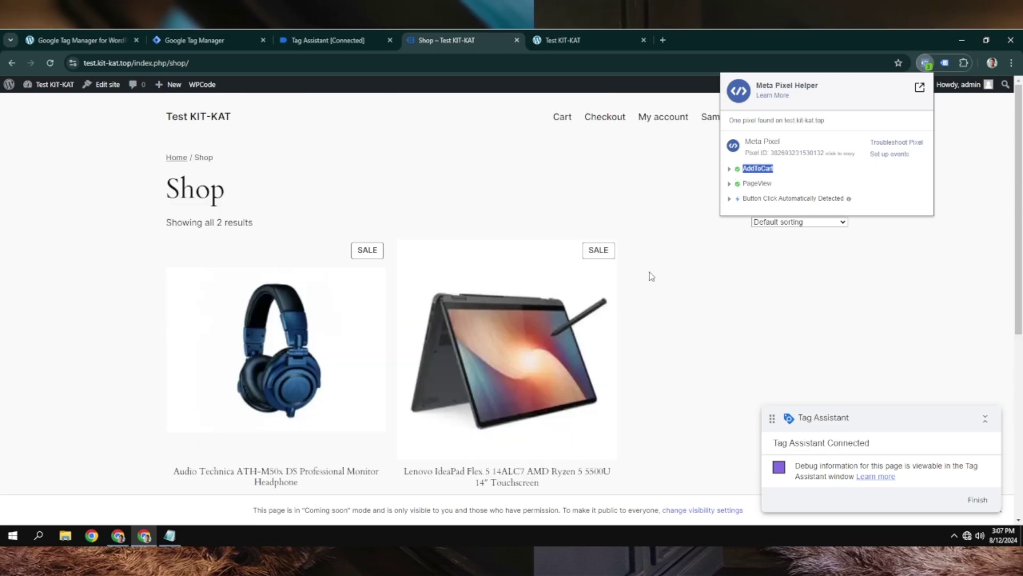
pyautogui.click(368, 42)
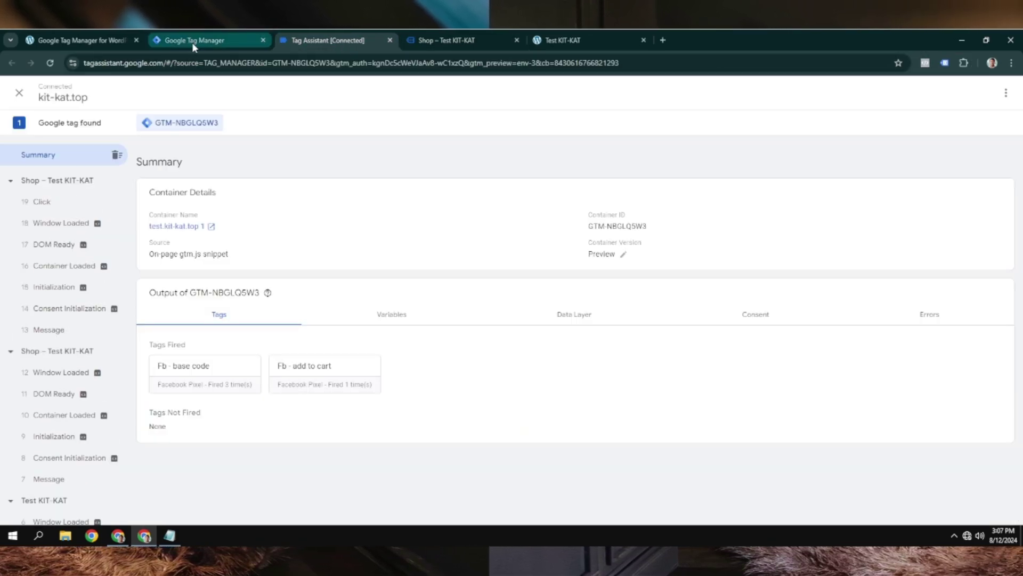
# Step: Return to Google Tag Manager and start a new trigger named "View item"
pyautogui.click(192, 42)
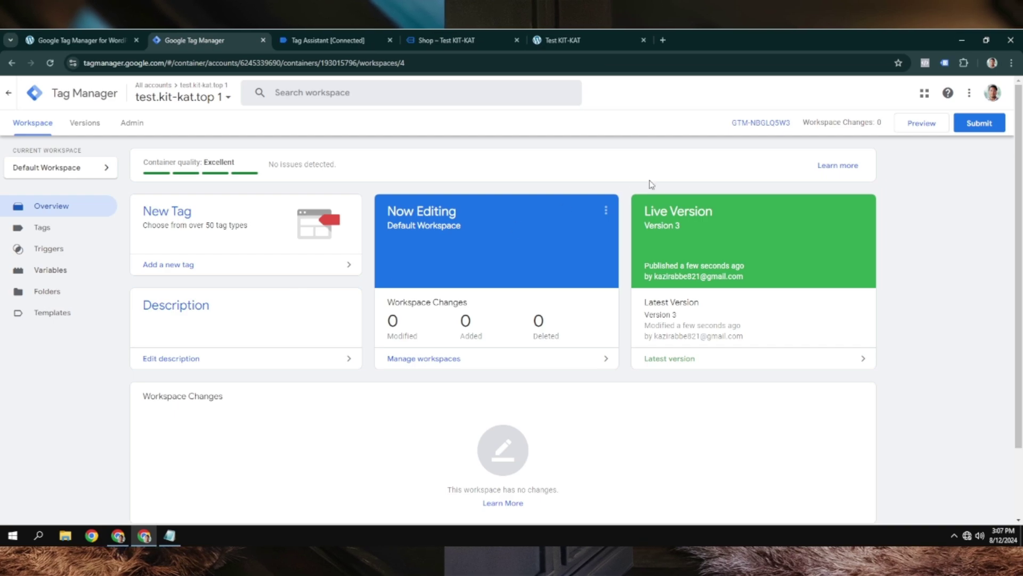
pyautogui.click(48, 237)
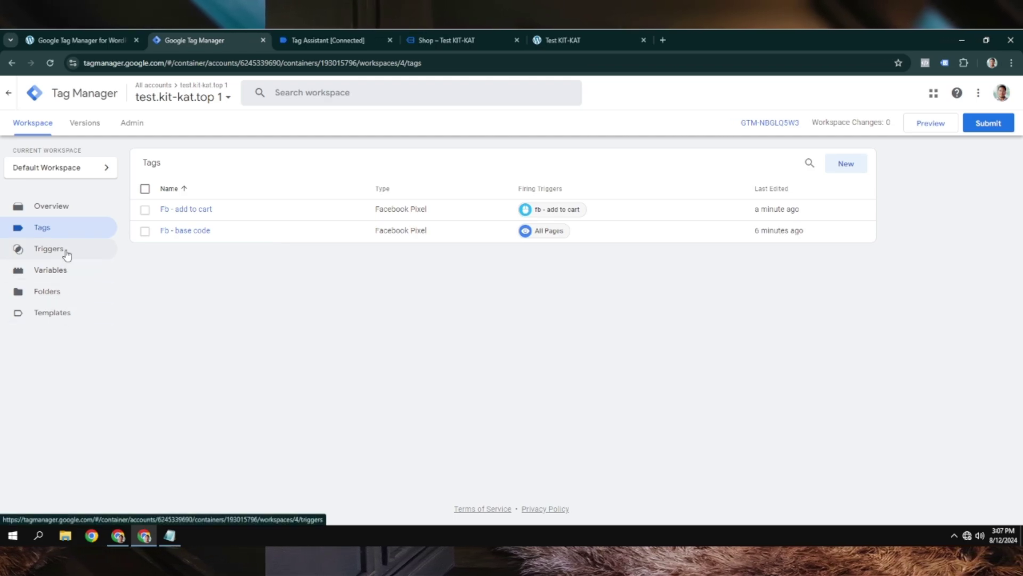
pyautogui.click(49, 249)
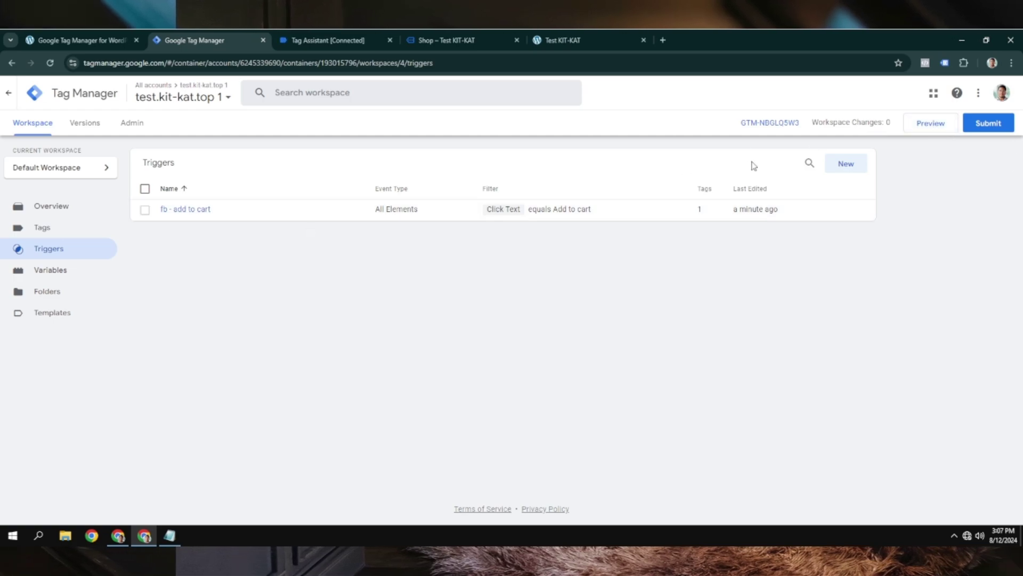
pyautogui.click(845, 166)
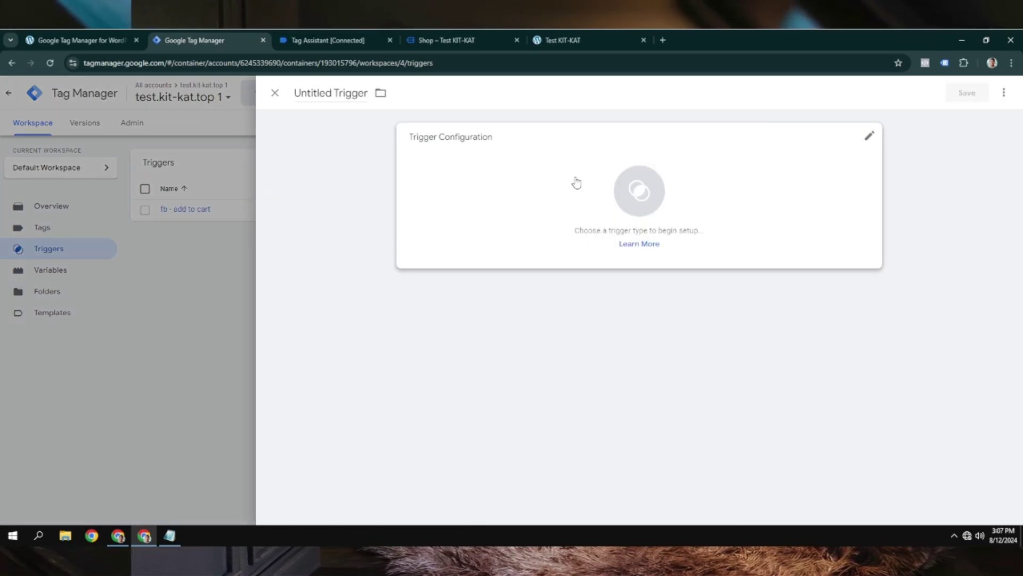
pyautogui.click(322, 94)
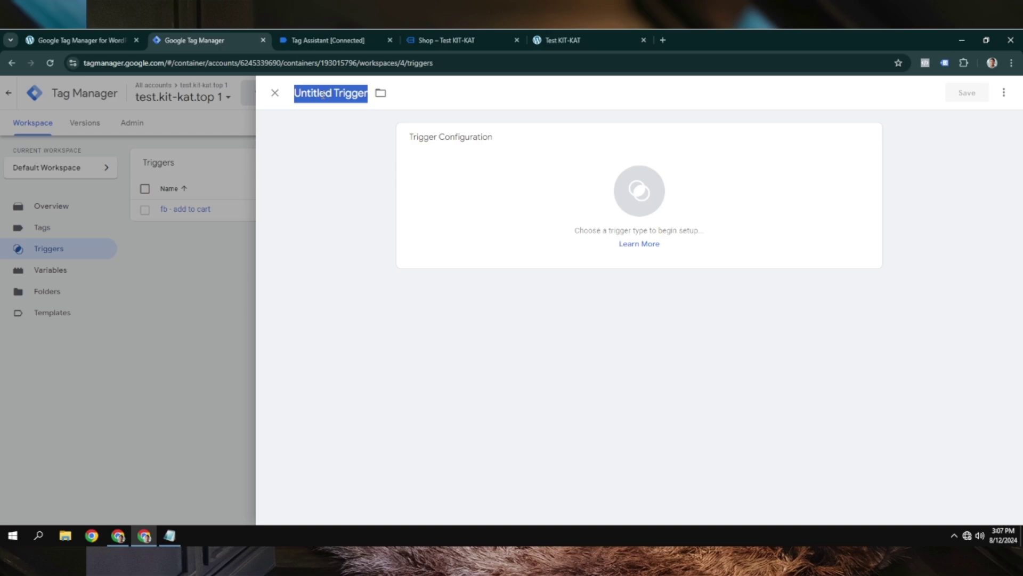
pyautogui.write('View item')
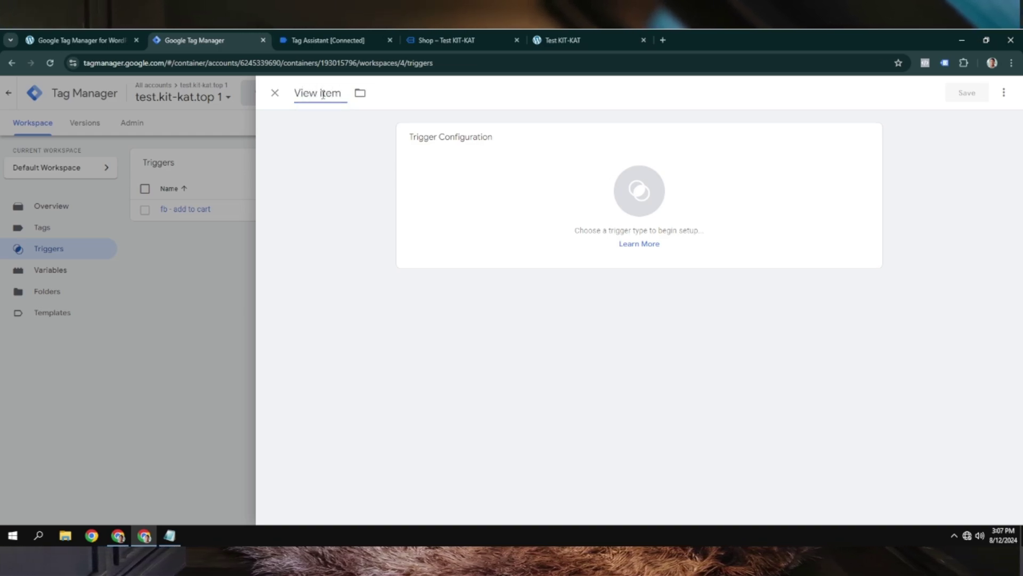
# Step: Open the Audio Technica headphone's product page in the store and copy "/product/" from its URL
pyautogui.click(458, 39)
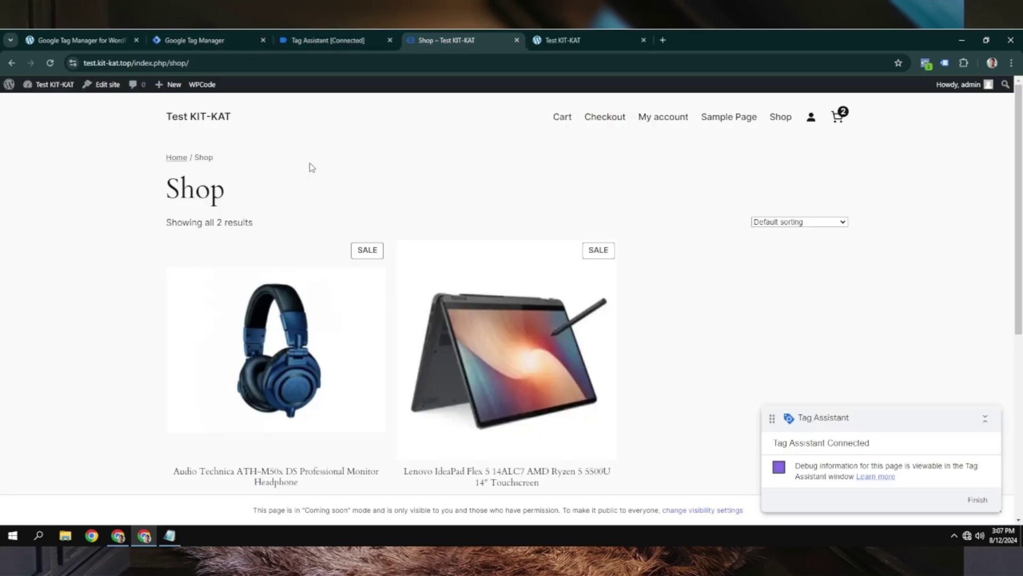
pyautogui.click(276, 322)
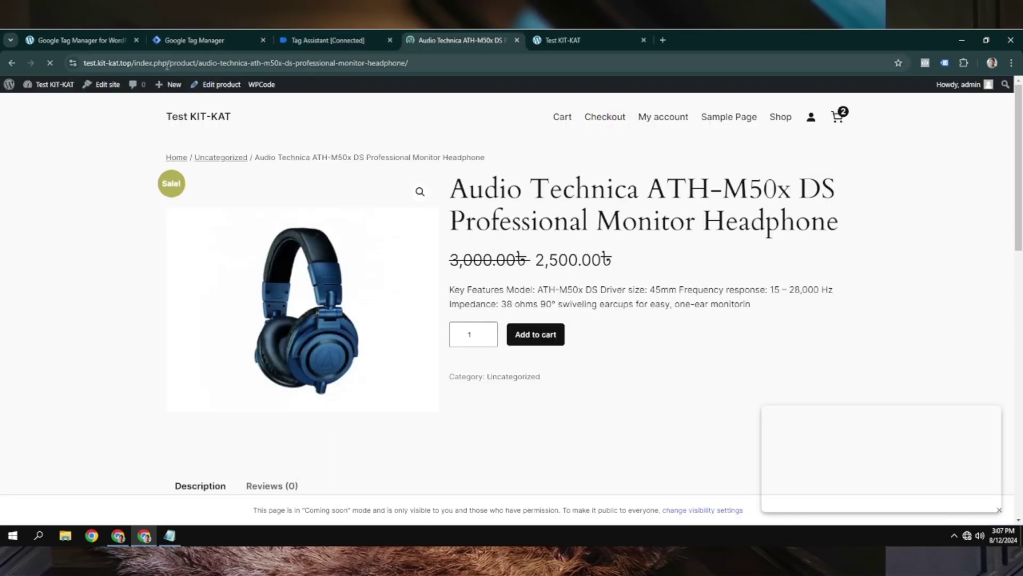
pyautogui.moveTo(167, 64); pyautogui.dragTo(199, 63)
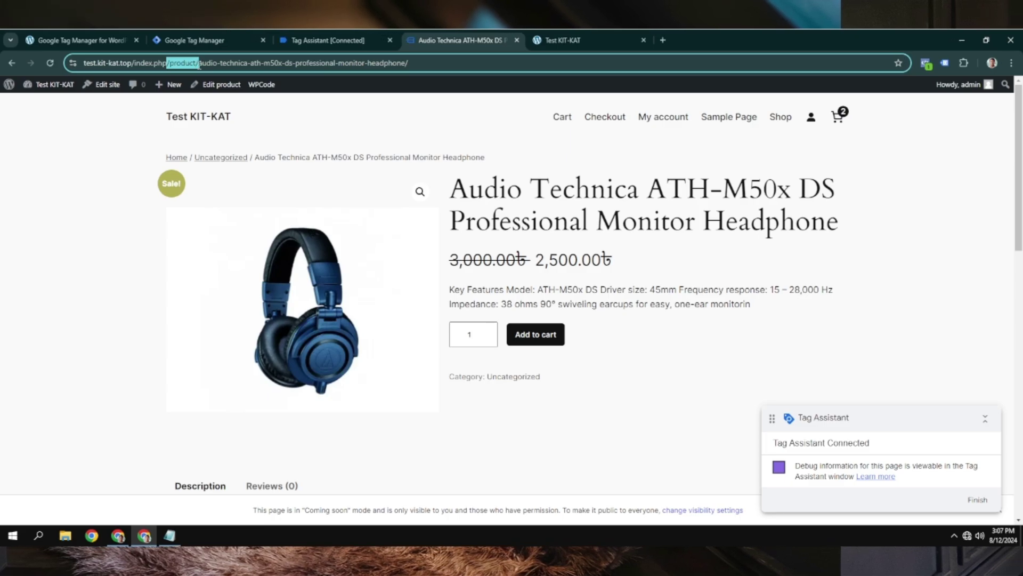
pyautogui.rightClick(205, 63)
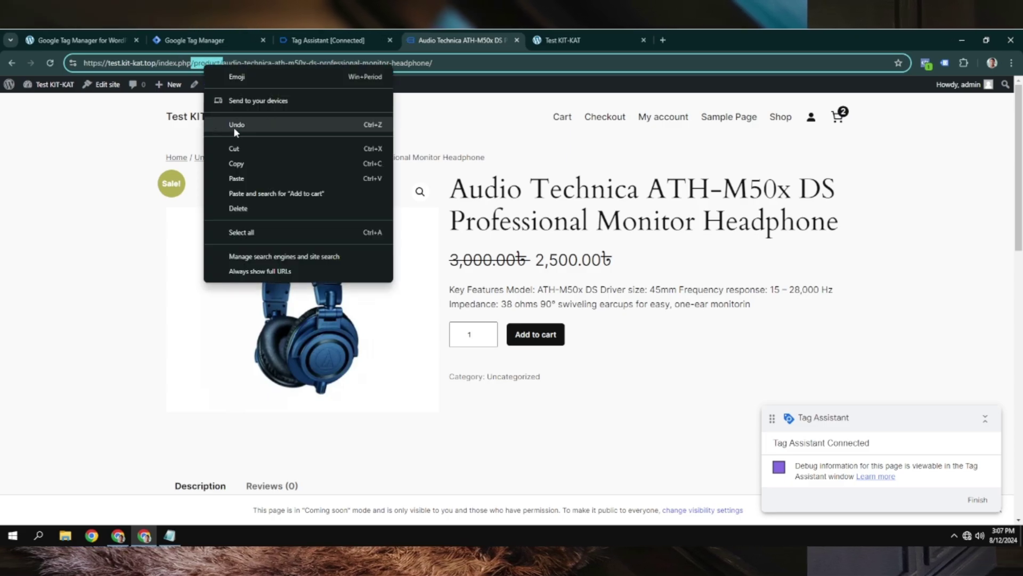
pyautogui.click(246, 165)
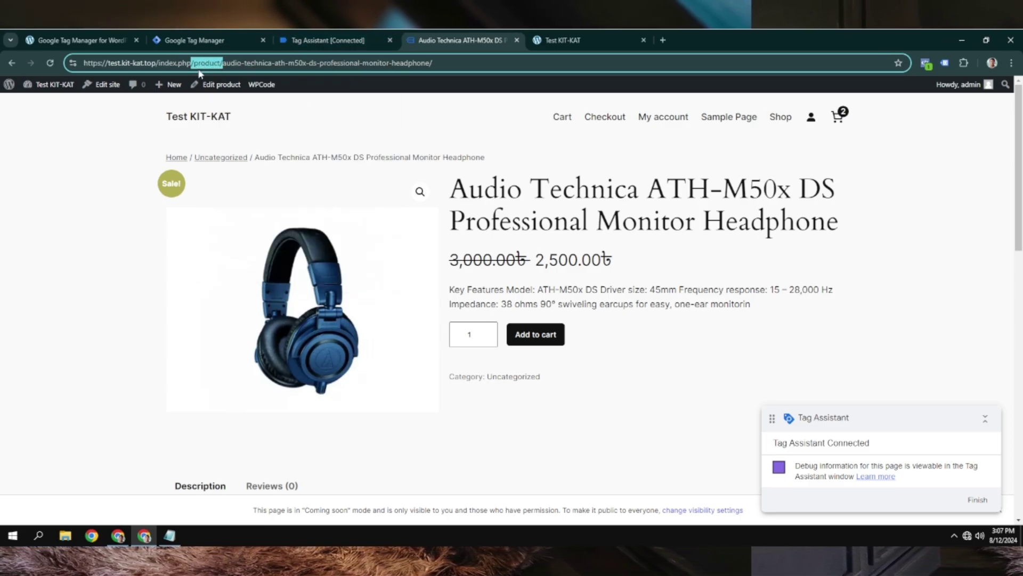
# Step: Configure the View item trigger in Google Tag Manager as Page View on some page views where Page URL contains "/product/", and save it
pyautogui.click(288, 40)
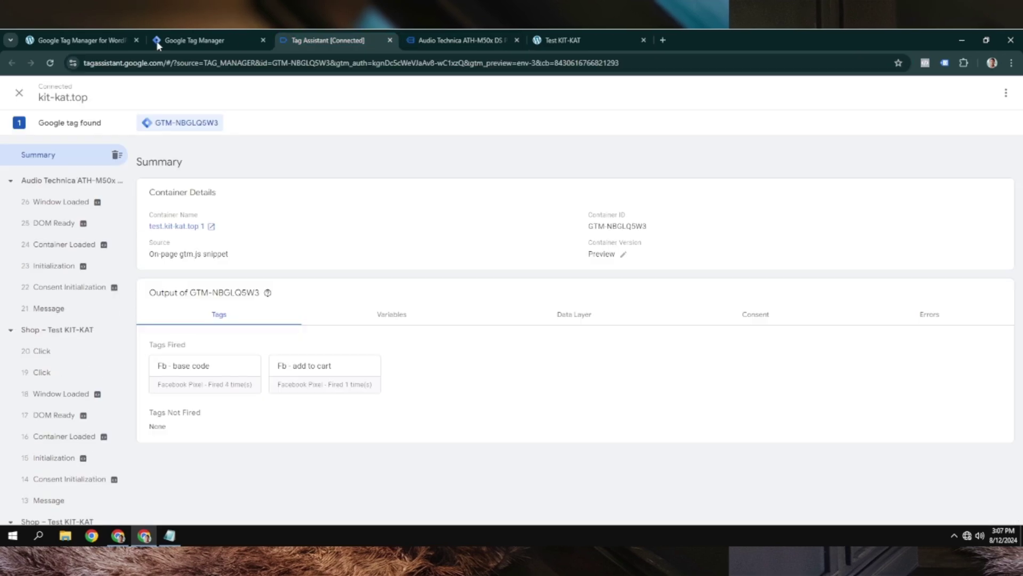
pyautogui.click(201, 44)
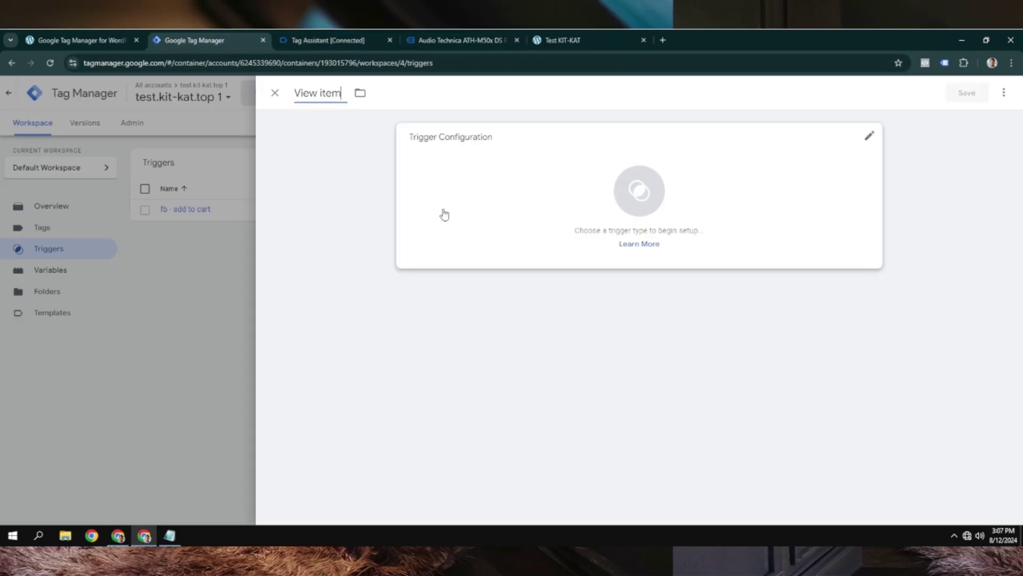
pyautogui.click(496, 175)
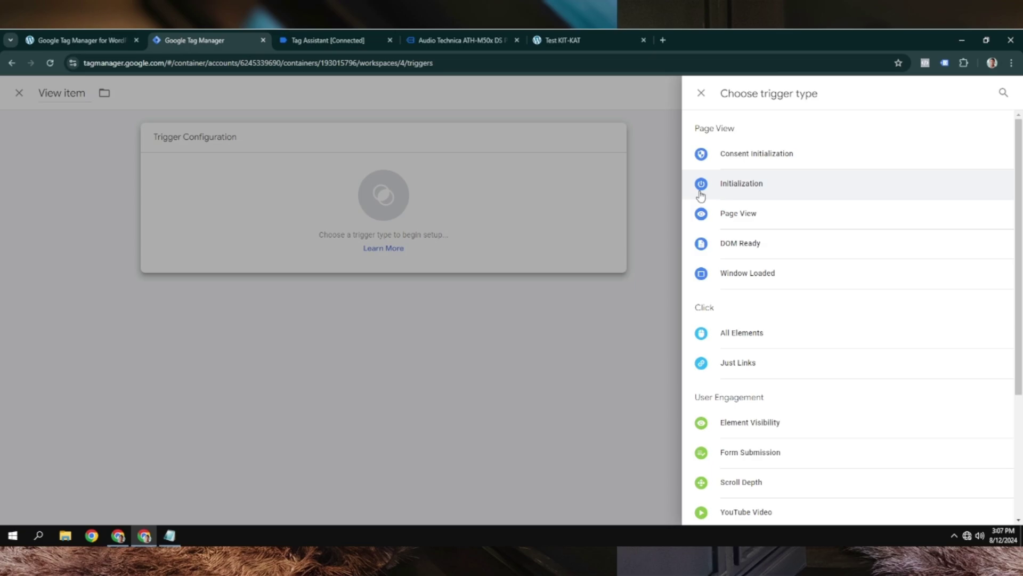
pyautogui.click(733, 216)
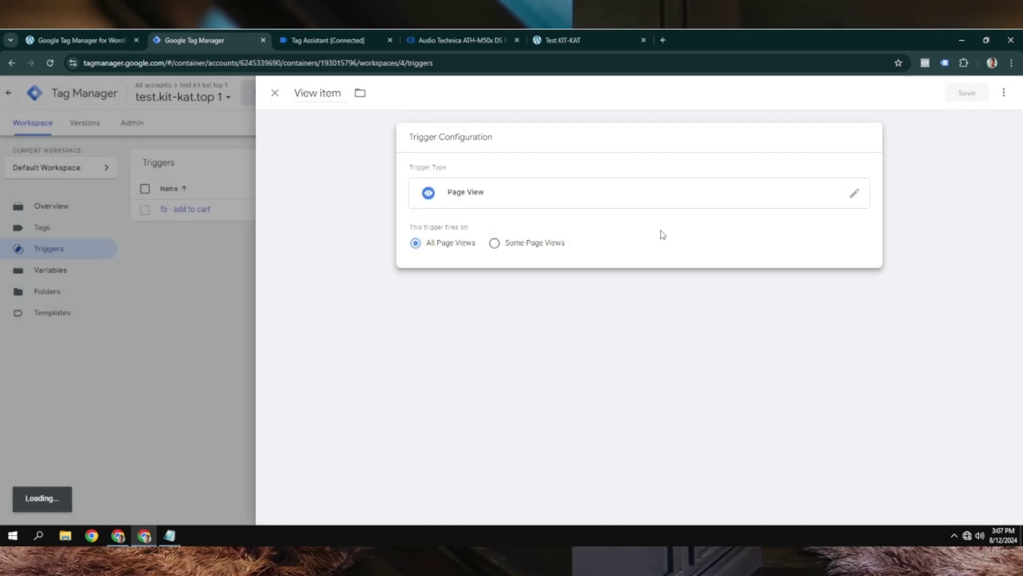
pyautogui.click(495, 243)
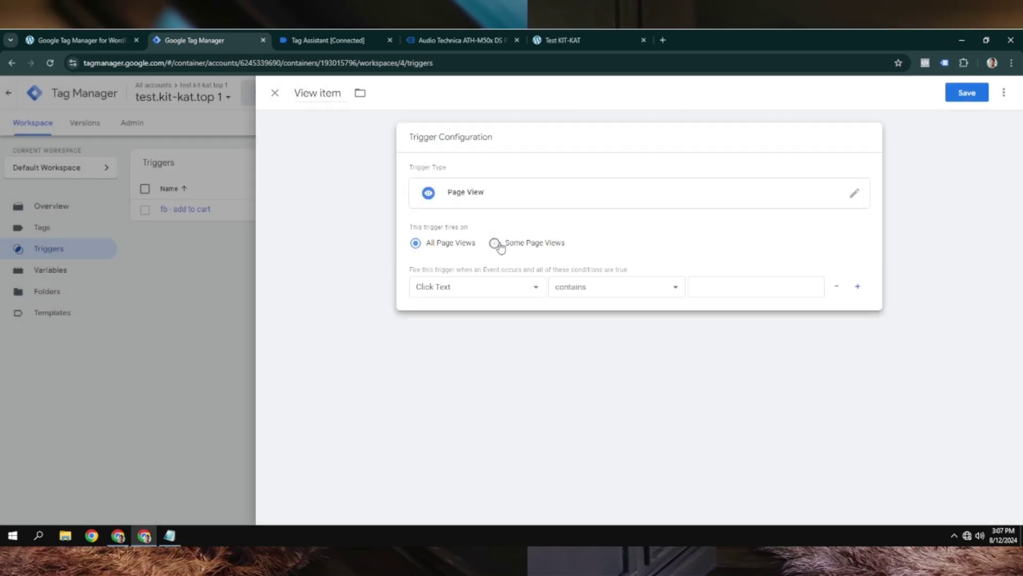
pyautogui.click(456, 287)
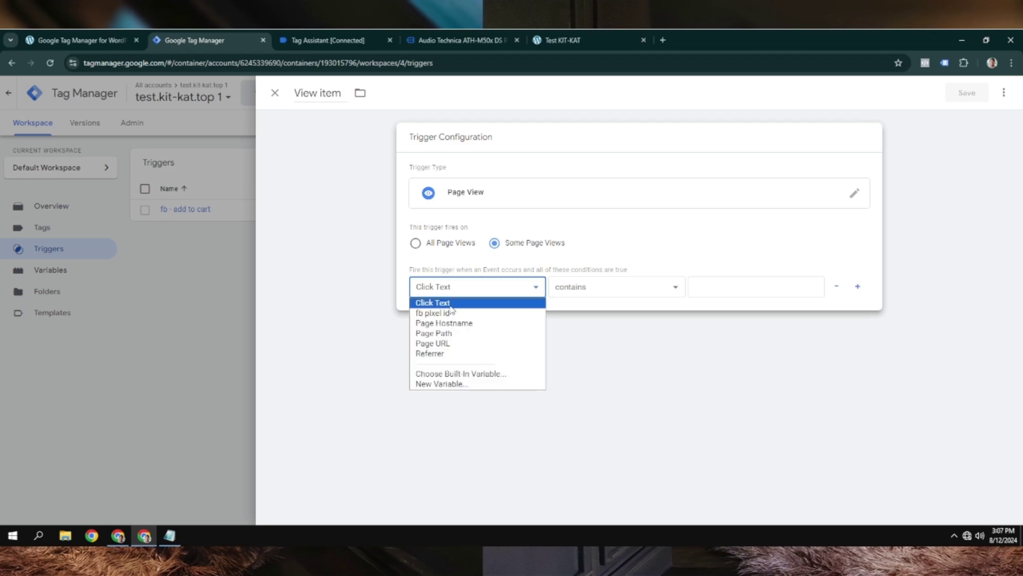
pyautogui.click(459, 343)
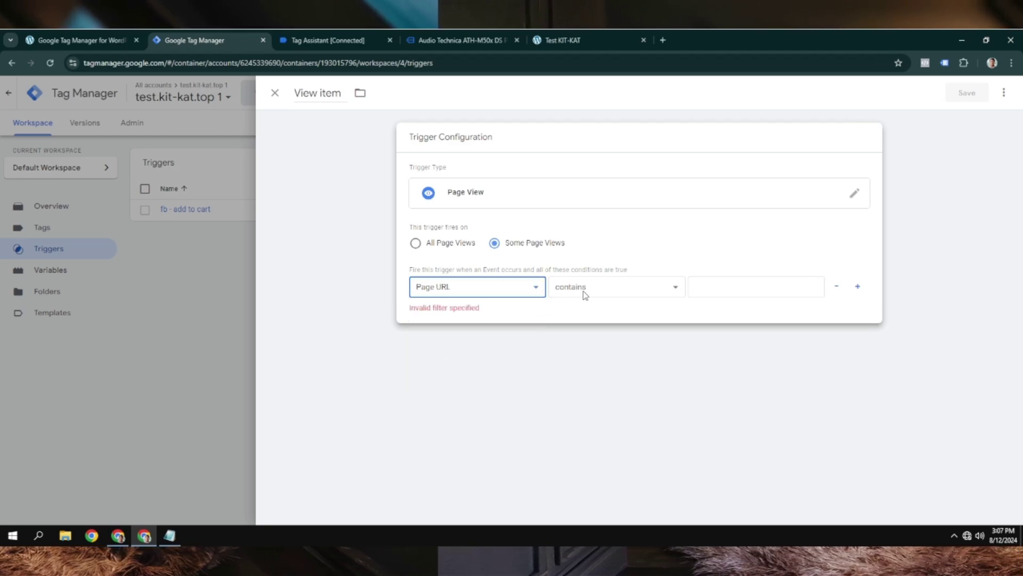
pyautogui.click(714, 290)
pyautogui.hotkey('ctrl', 'v')
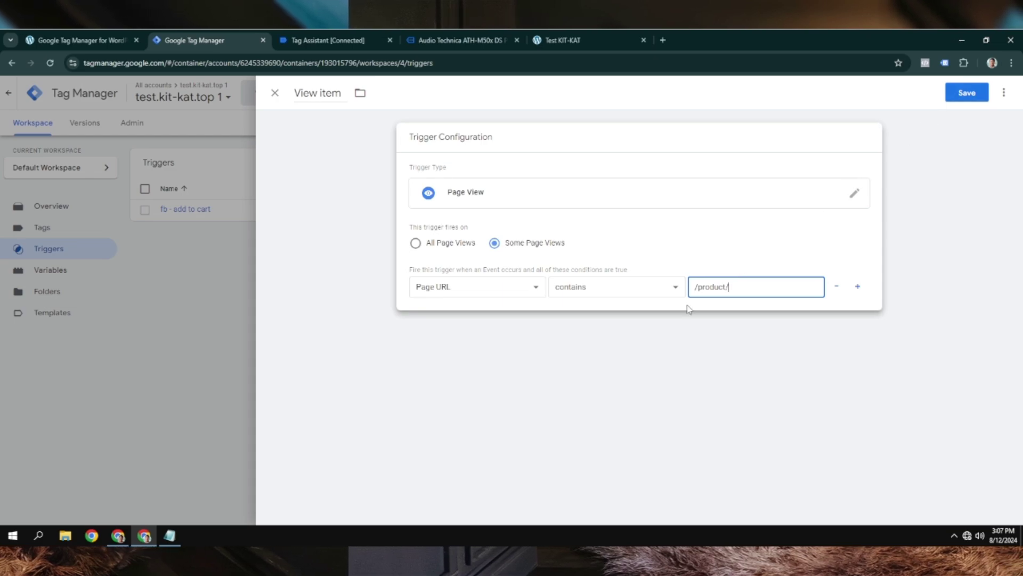
pyautogui.click(967, 93)
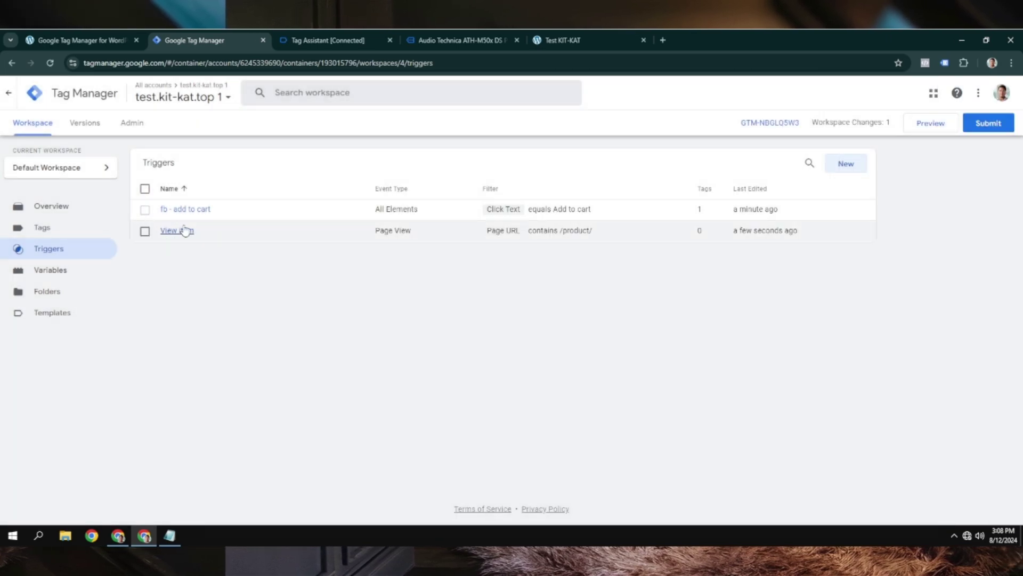
# Step: Rename the View item trigger to "fb - View item" and save it
pyautogui.click(179, 231)
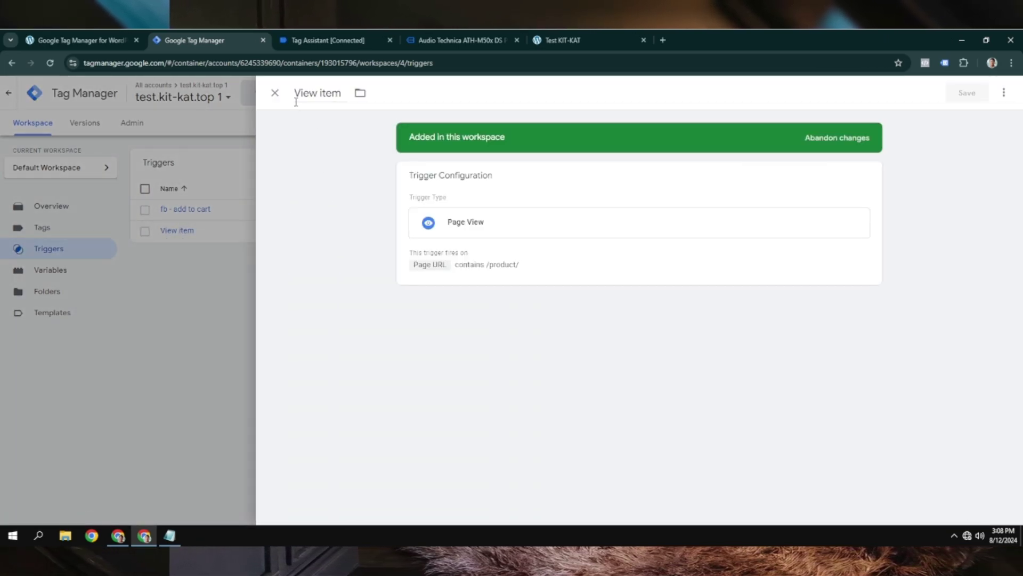
pyautogui.click(297, 94)
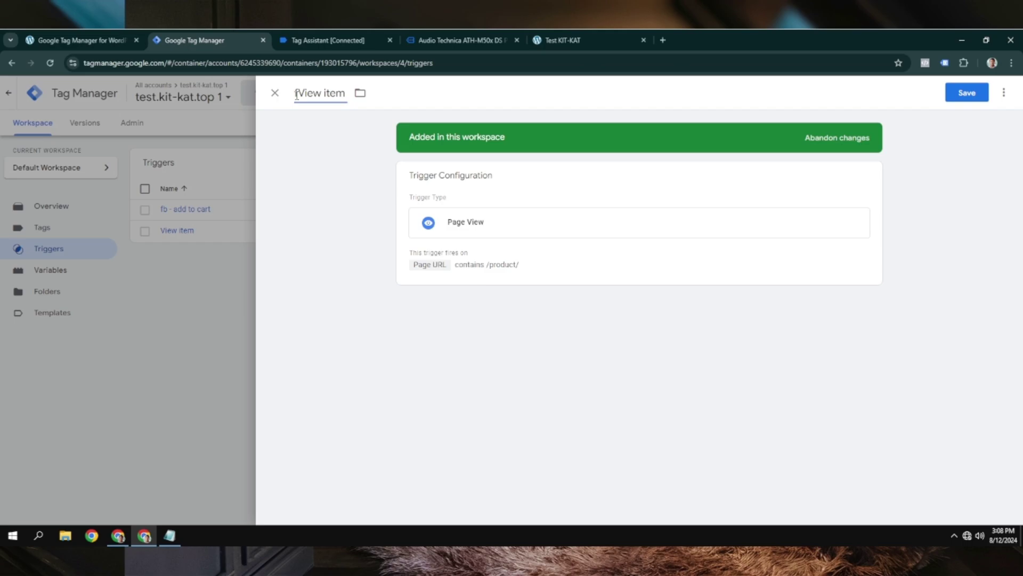
pyautogui.write('fb -')
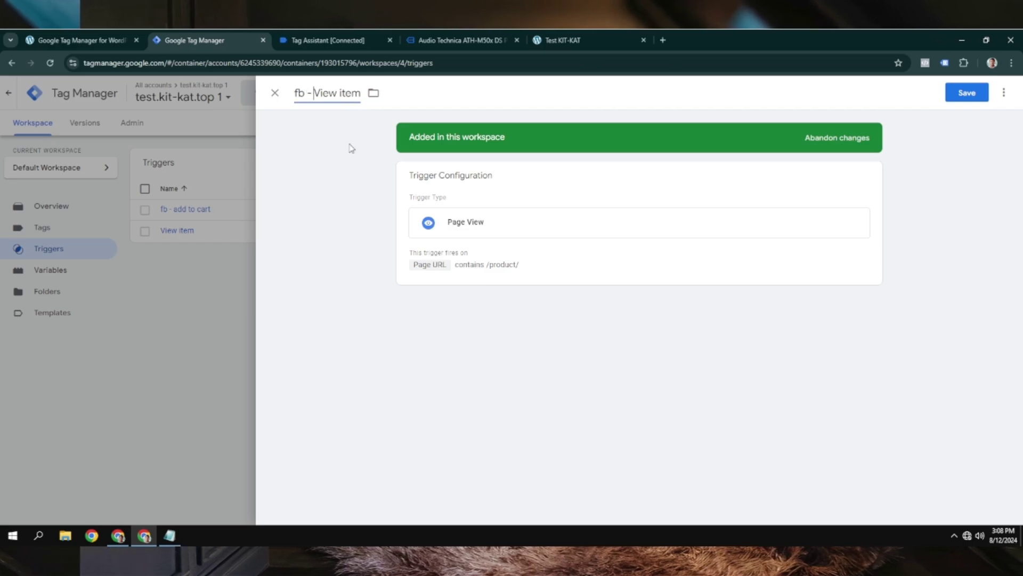
pyautogui.click(975, 95)
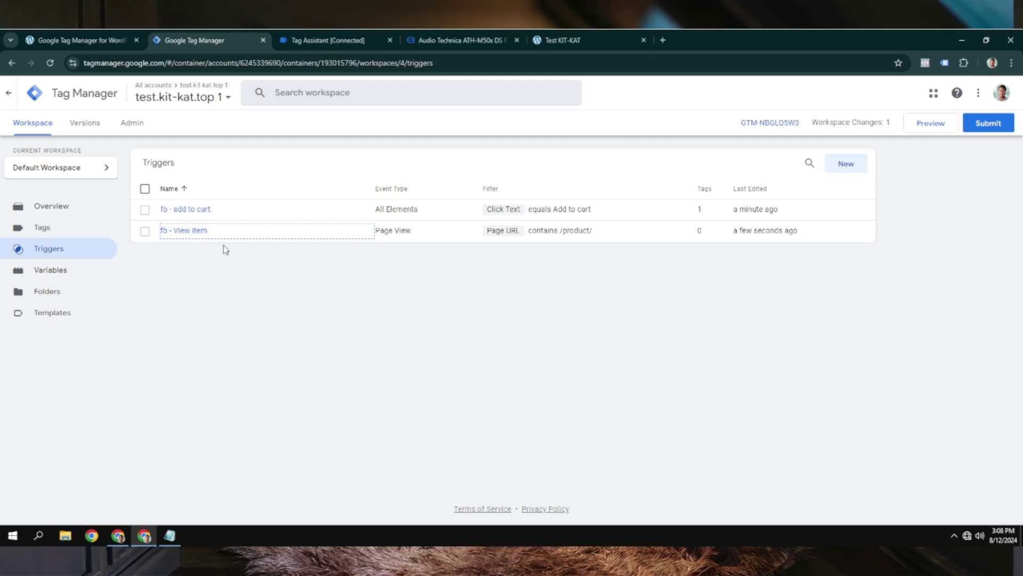
# Step: Start a new trigger and copy the event name "Initiate checkout" from the Facebook pixel specifications page
pyautogui.click(844, 166)
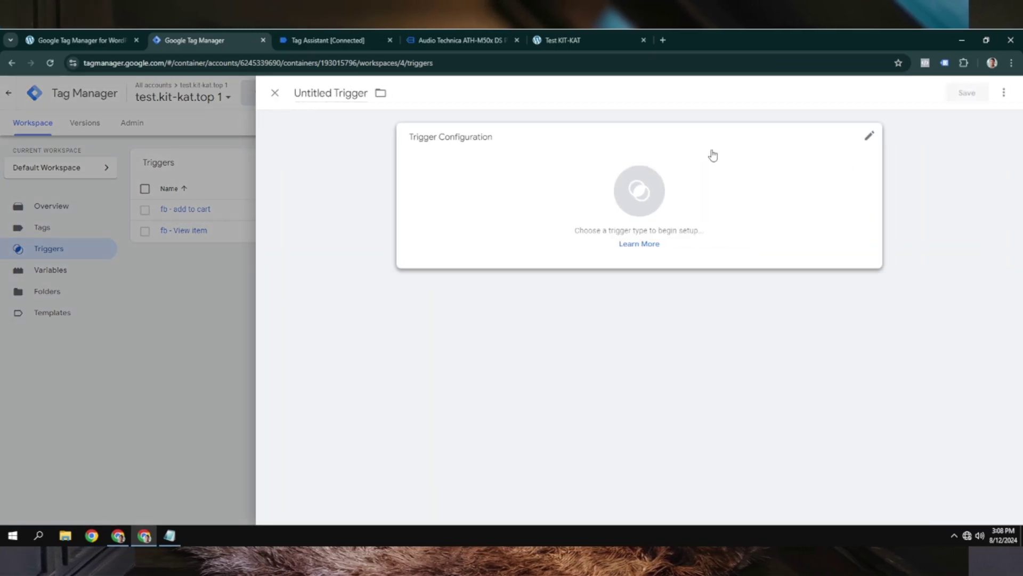
pyautogui.click(359, 97)
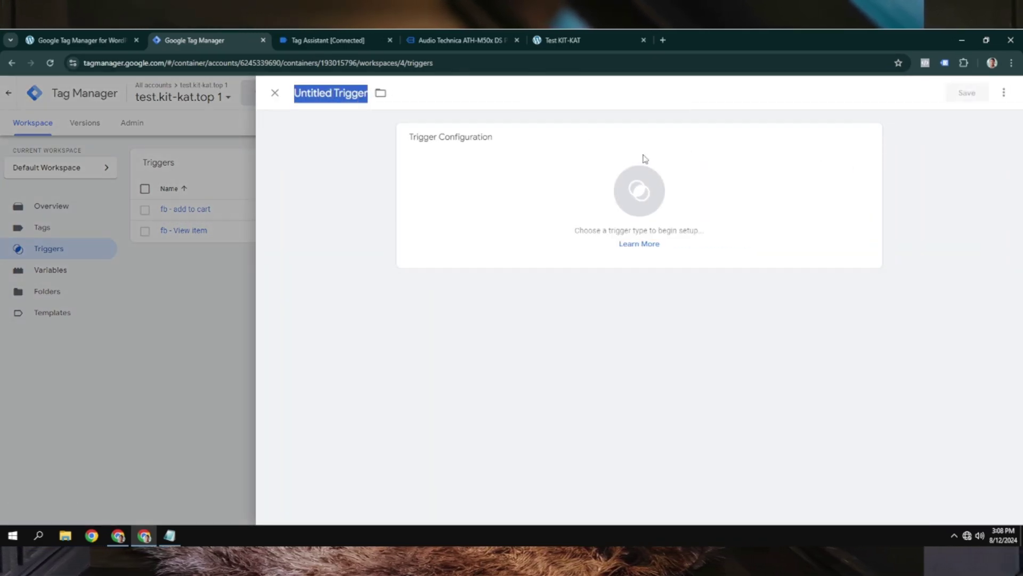
pyautogui.click(128, 530)
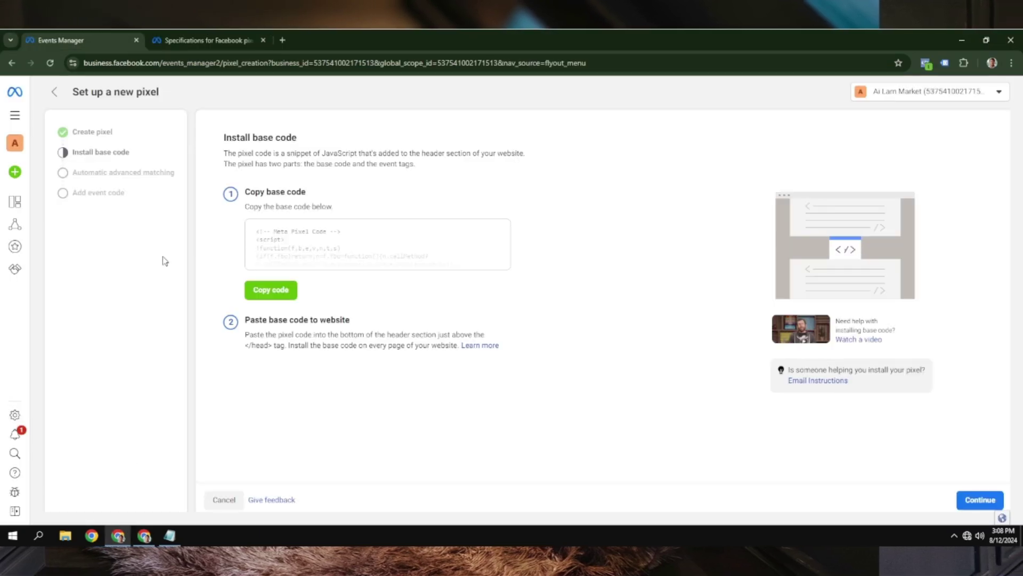
pyautogui.click(230, 36)
pyautogui.scroll(-1, 273, 386)
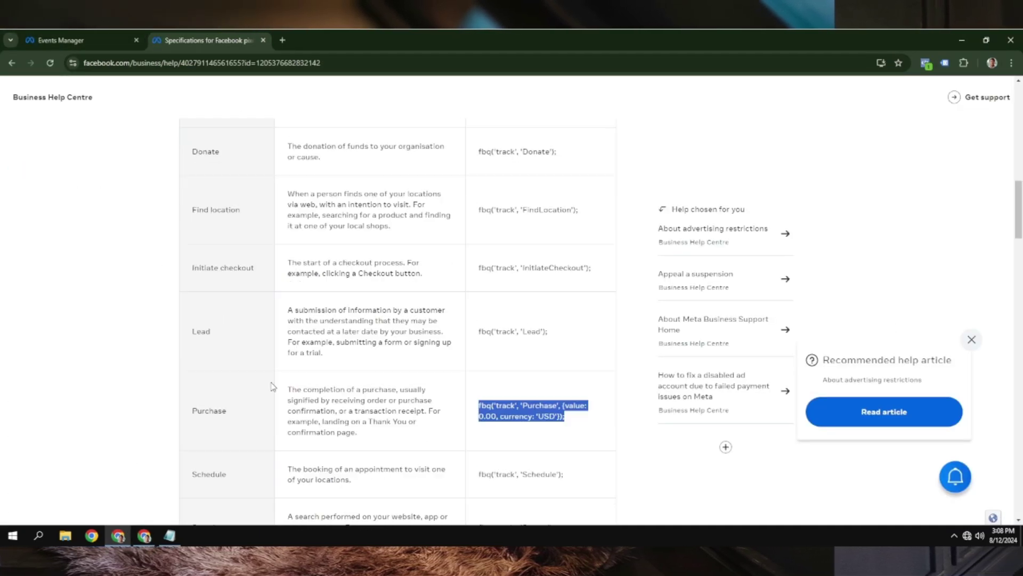
pyautogui.scroll(-3, 273, 386)
pyautogui.scroll(-5, 273, 386)
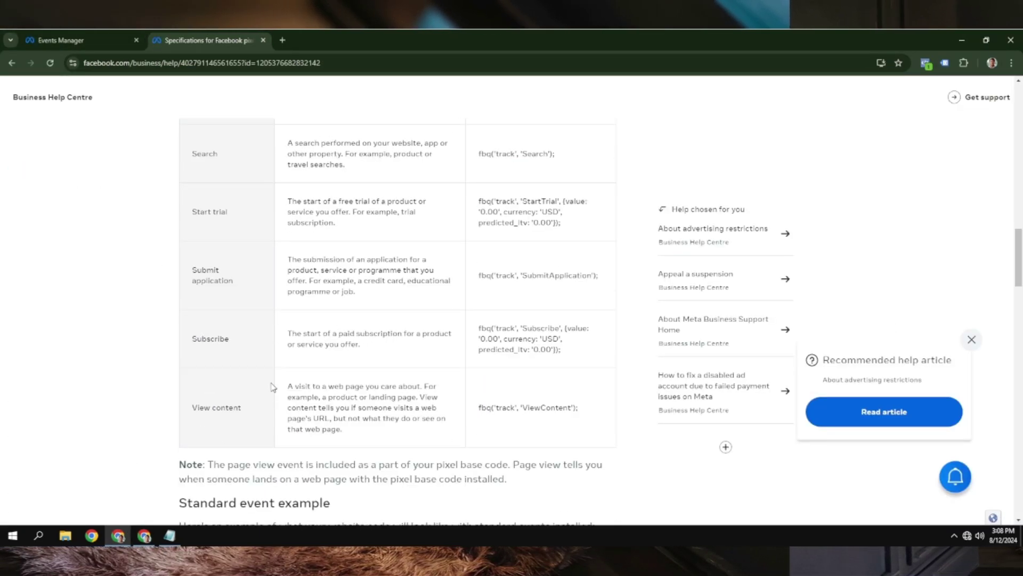
pyautogui.scroll(6, 243, 393)
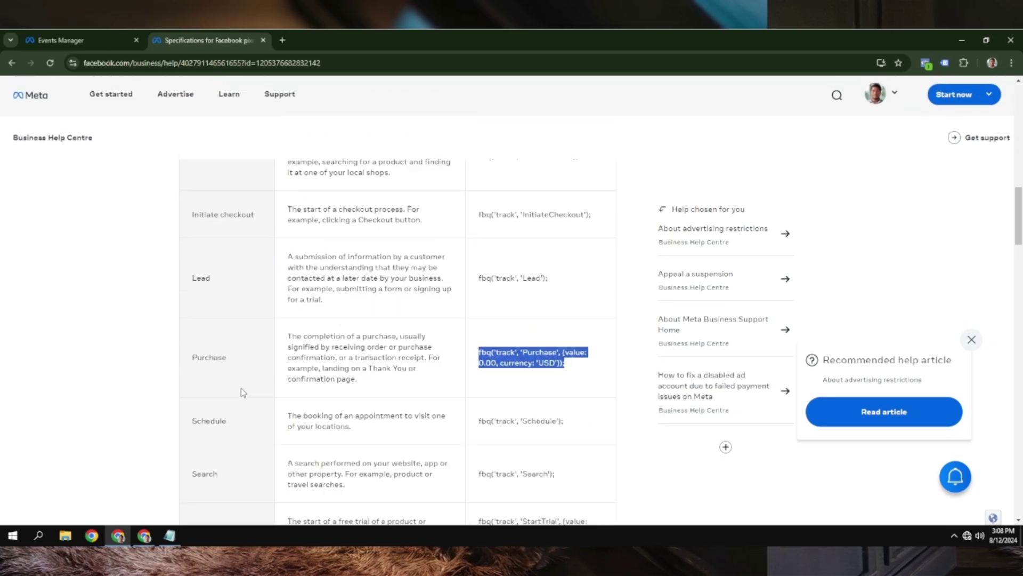
pyautogui.tripleClick(237, 214)
pyautogui.rightClick(243, 213)
pyautogui.click(259, 222)
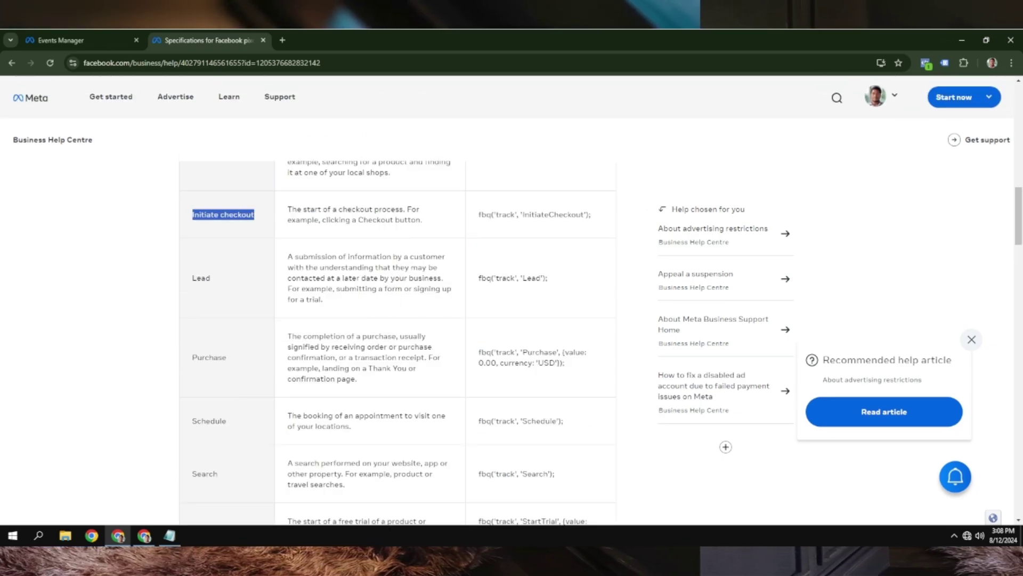
# Step: Return to Google Tag Manager, name the new trigger "fb - Initiate checkout" and open its trigger type choices
pyautogui.hotkey('alt', 'Tab')
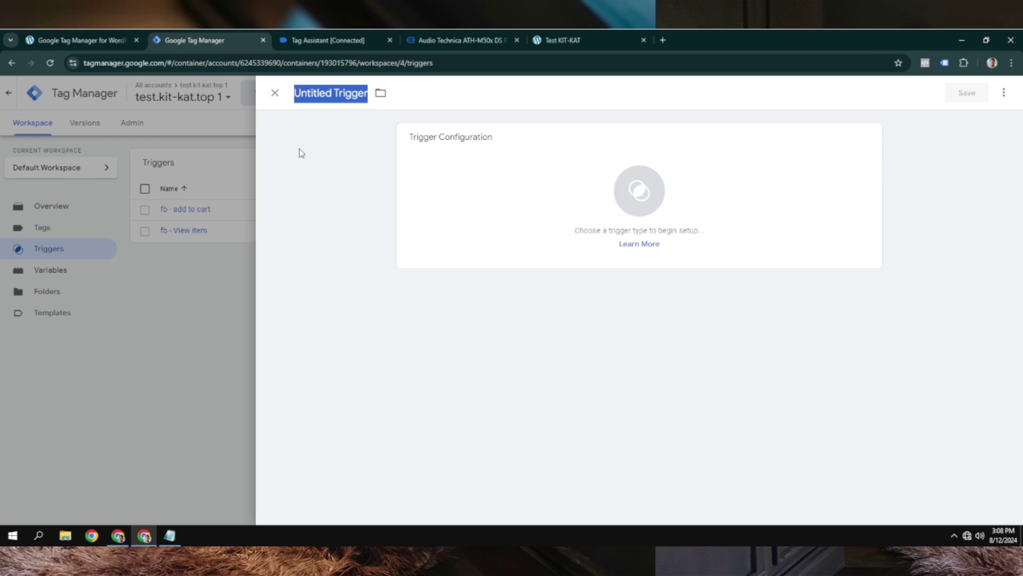
pyautogui.write('fb -')
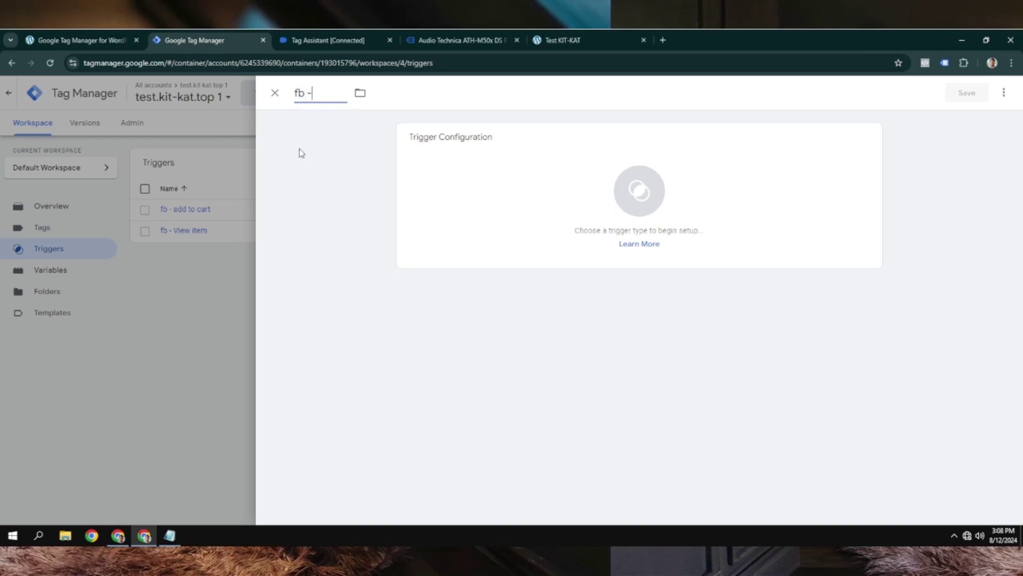
pyautogui.hotkey('ctrl', 'v')
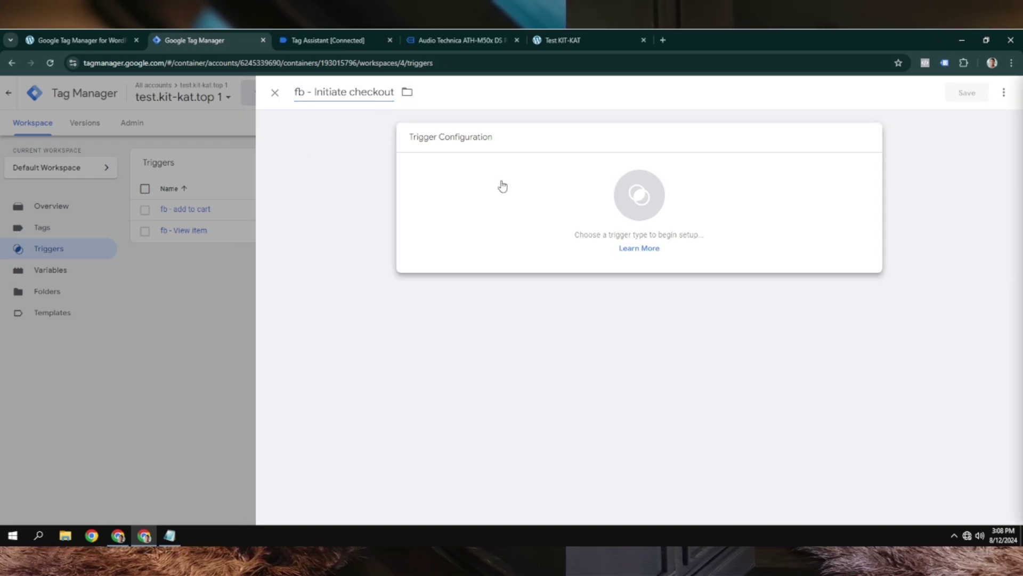
pyautogui.click(501, 186)
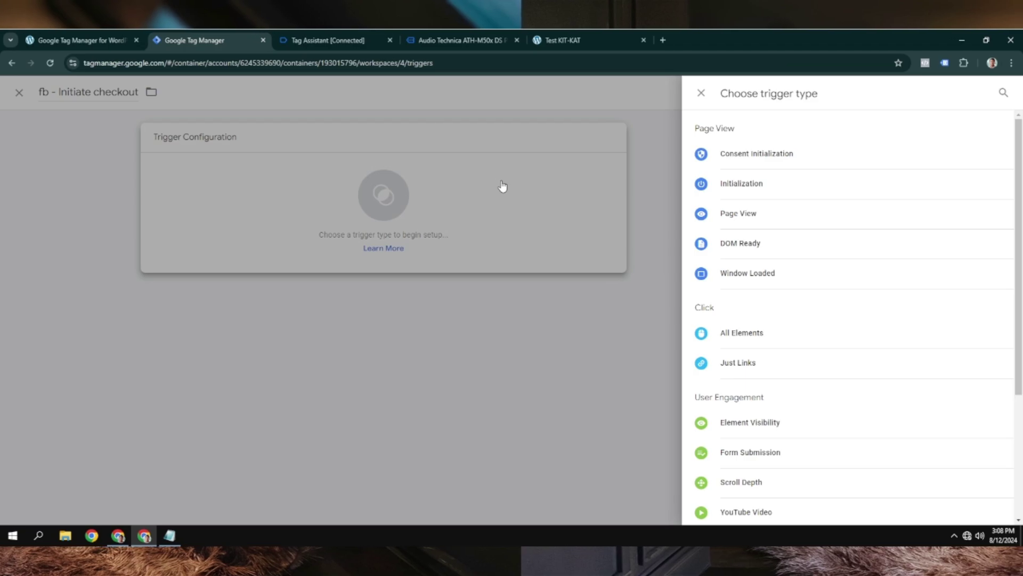
pyautogui.click(562, 40)
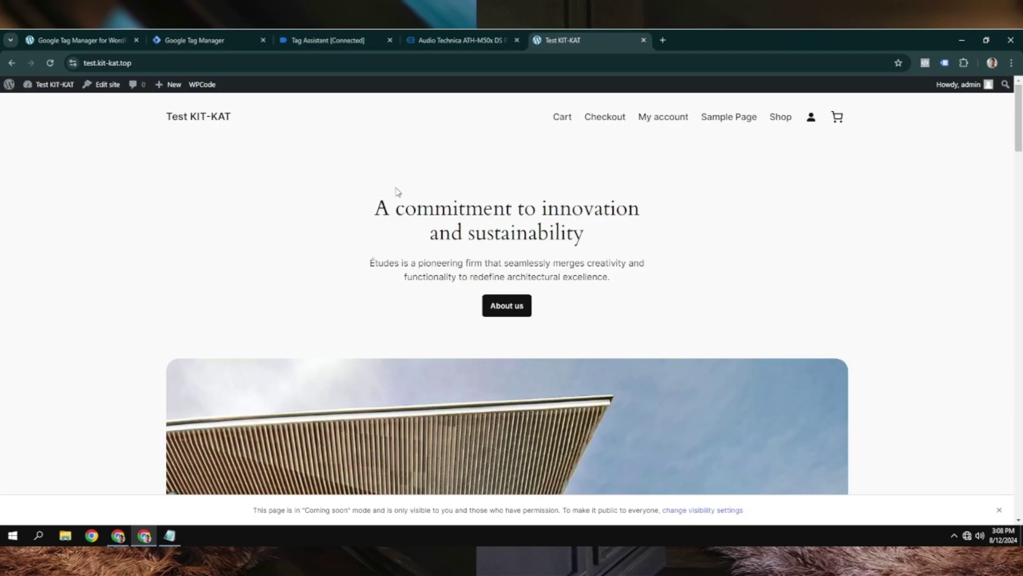
pyautogui.click(779, 127)
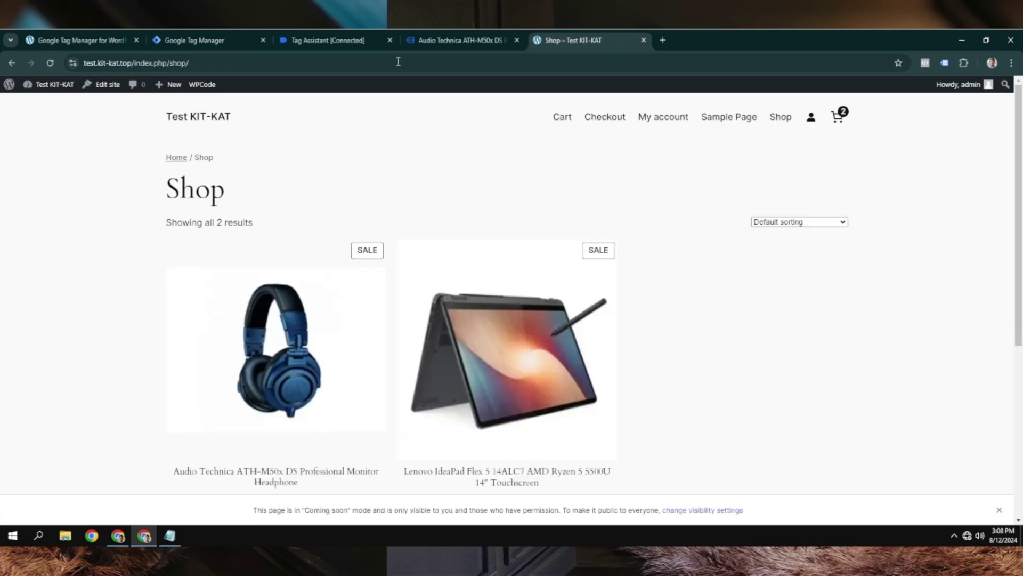
pyautogui.click(321, 43)
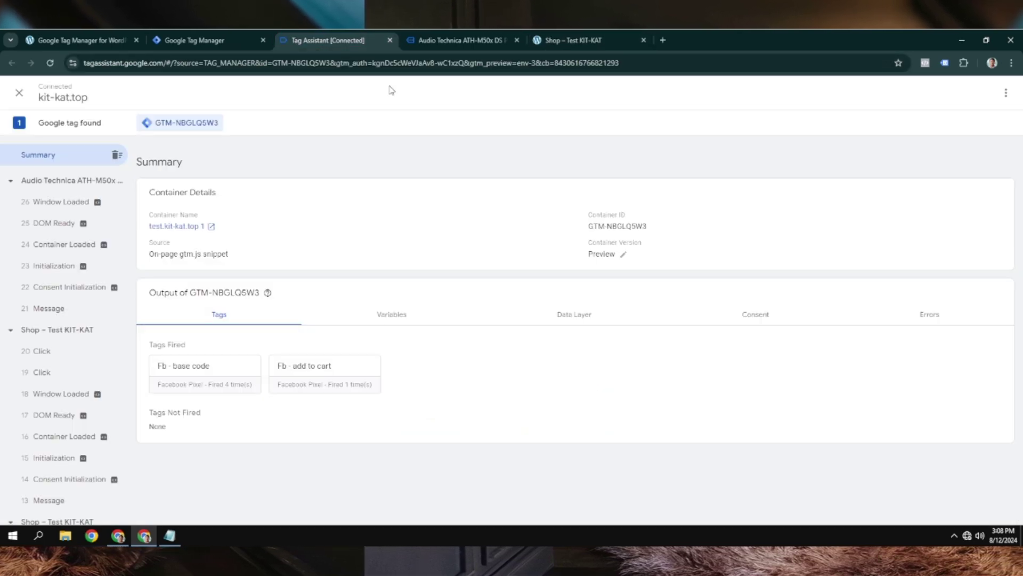
# Step: Open the cart from the Audio Technica product page in the store and proceed to checkout
pyautogui.click(439, 39)
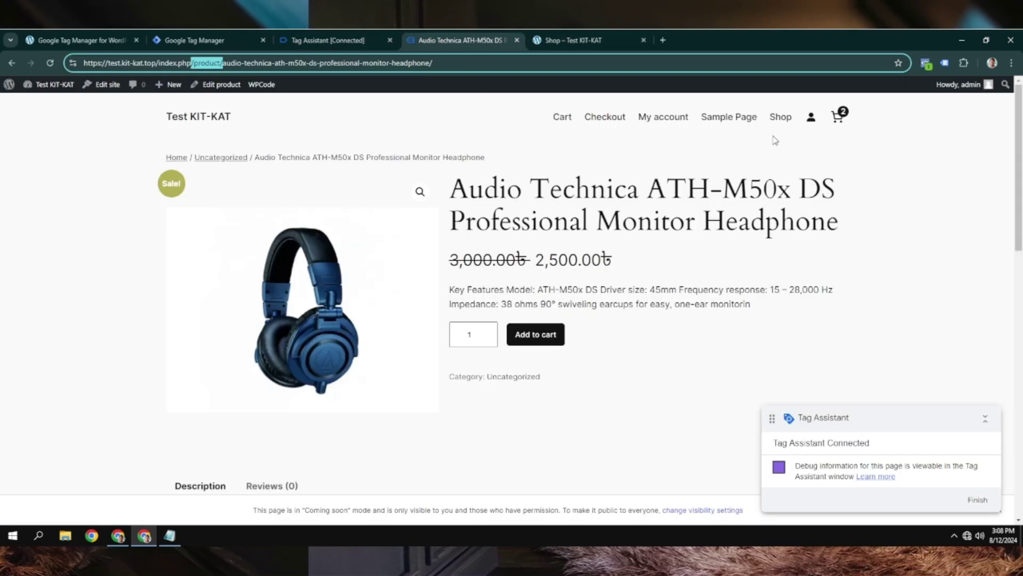
pyautogui.click(837, 116)
pyautogui.scroll(-1, 862, 270)
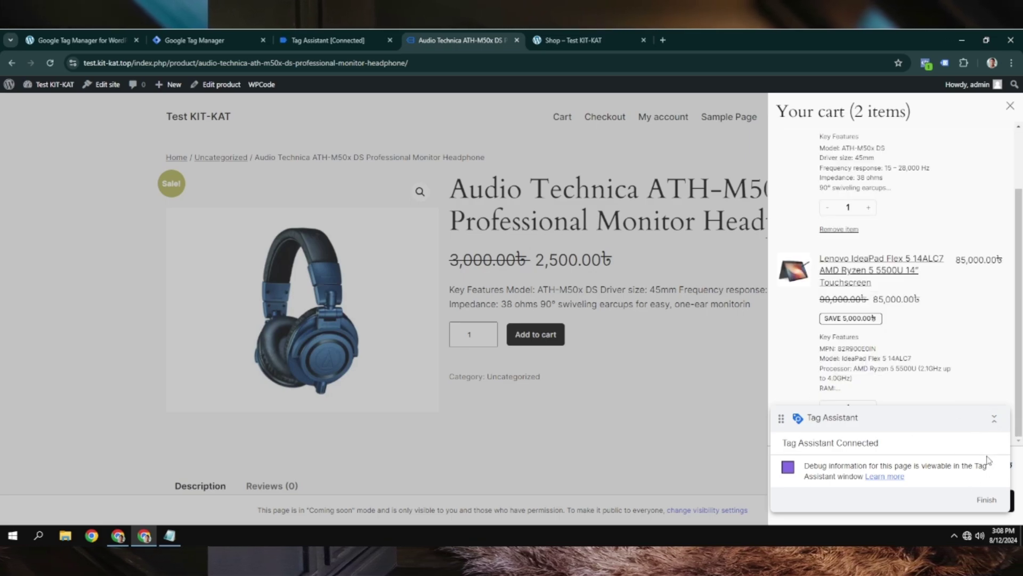
pyautogui.click(994, 419)
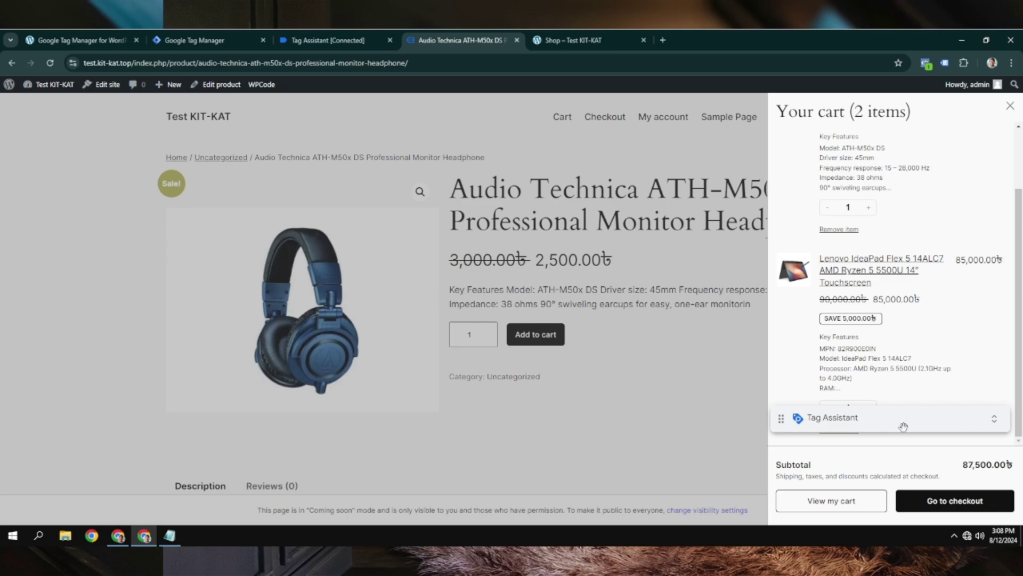
pyautogui.click(954, 504)
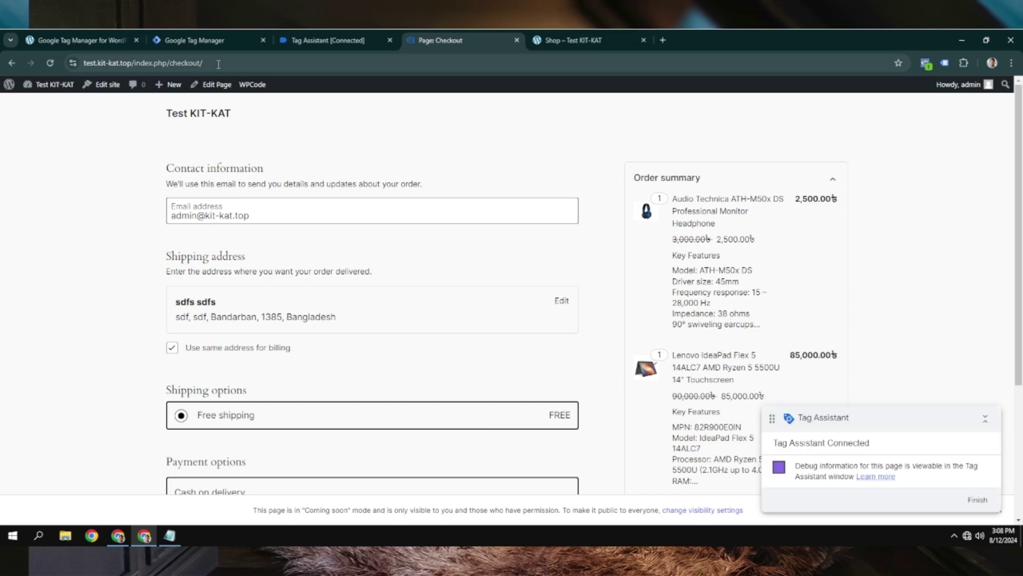
# Step: Copy the "/checkout/" part of the store's checkout page URL
pyautogui.moveTo(218, 63); pyautogui.dragTo(169, 63)
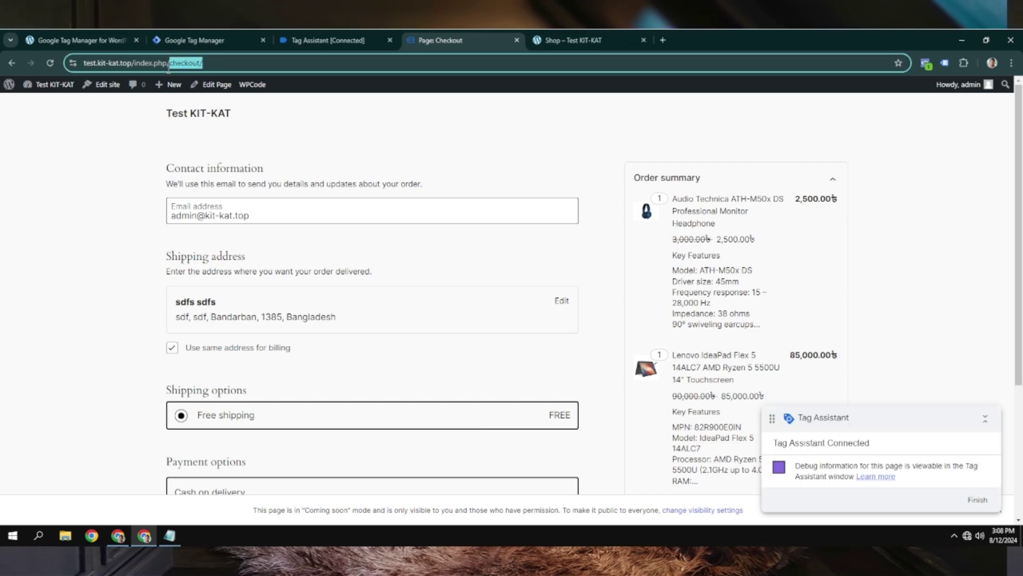
pyautogui.rightClick(210, 66)
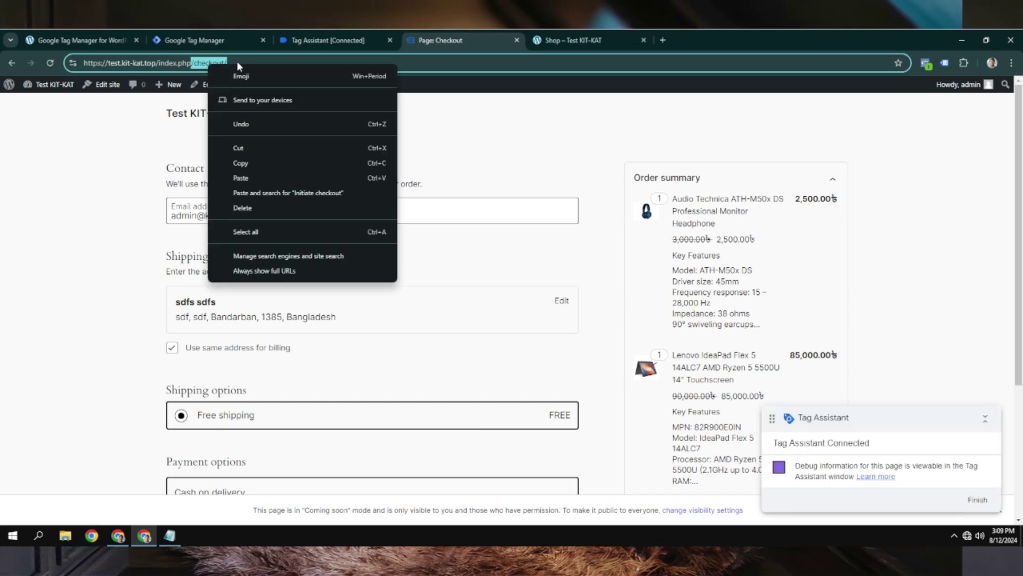
pyautogui.click(254, 62)
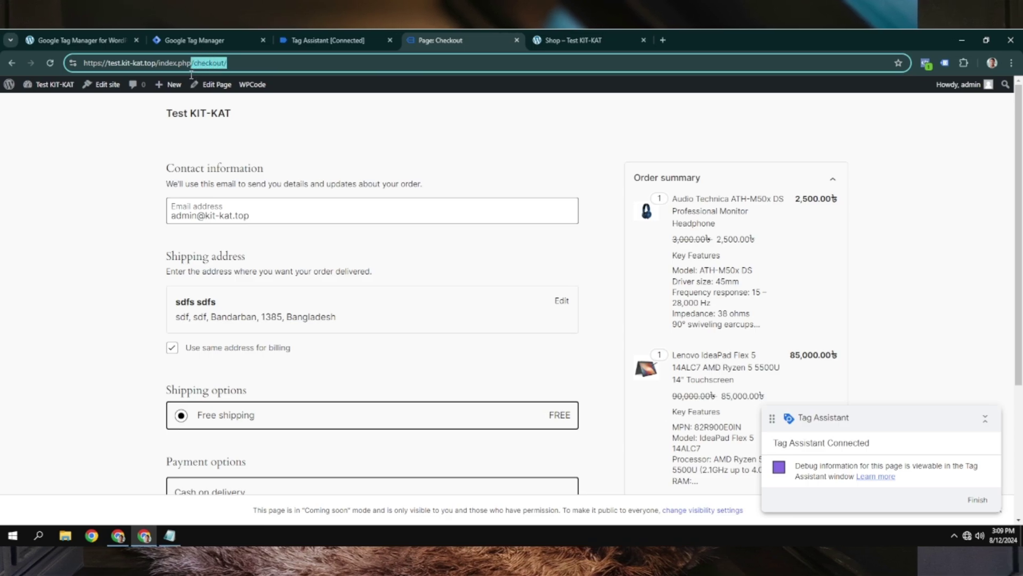
pyautogui.rightClick(203, 63)
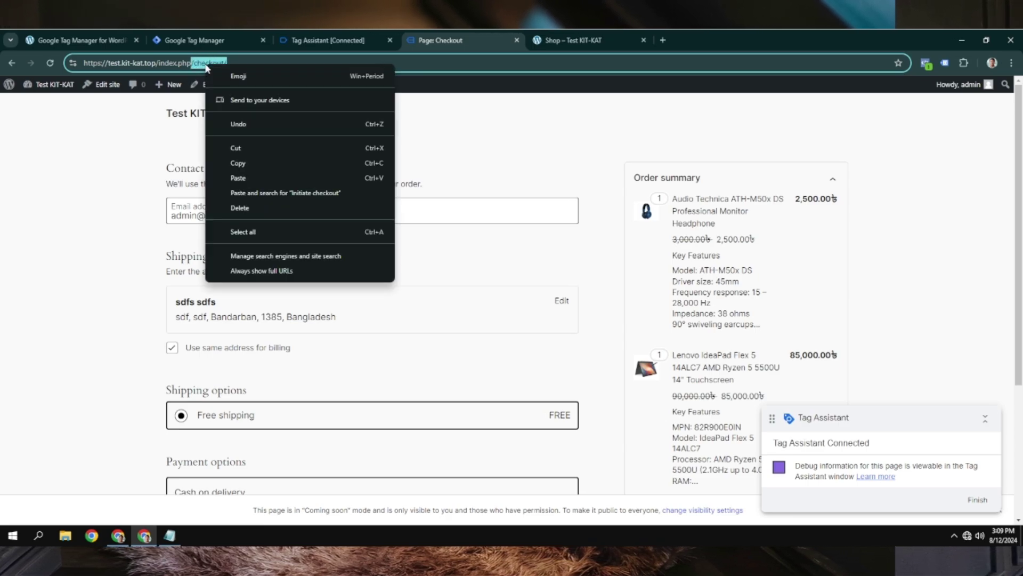
pyautogui.click(238, 162)
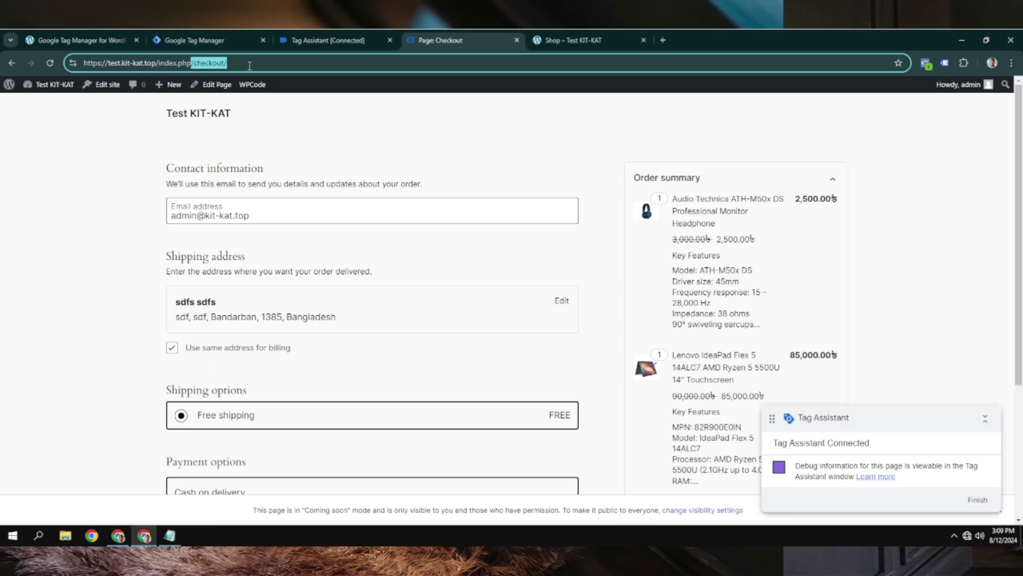
pyautogui.scroll(-3, 271, 358)
pyautogui.scroll(3, 257, 329)
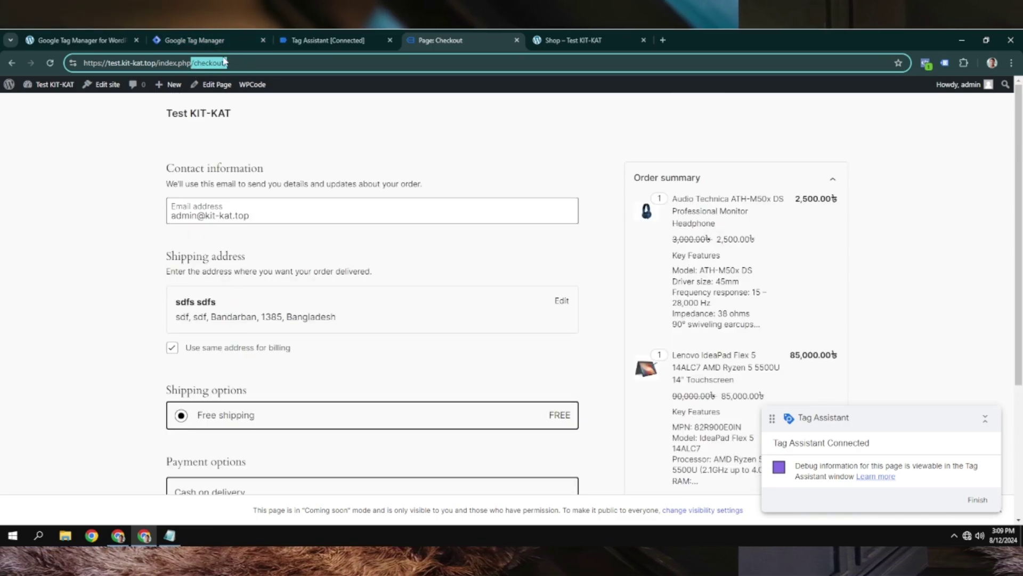
# Step: Return to Google Tag Manager and make the Initiate checkout trigger a Page View trigger firing on Some Page Views
pyautogui.click(304, 41)
pyautogui.click(195, 42)
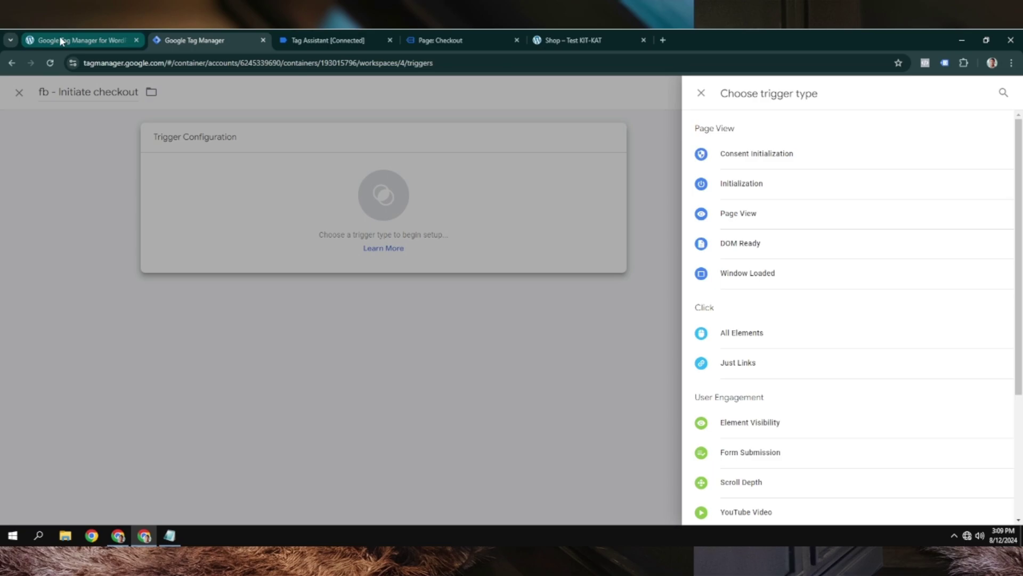
pyautogui.click(754, 225)
pyautogui.click(524, 242)
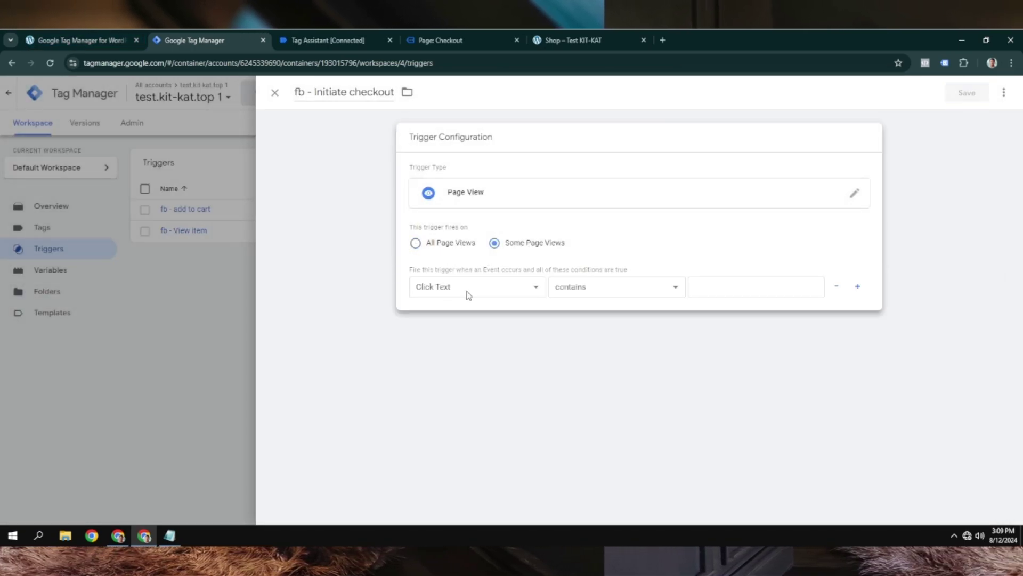
# Step: Set the trigger's condition to Page URL contains "/checkout/" and save the trigger
pyautogui.click(468, 291)
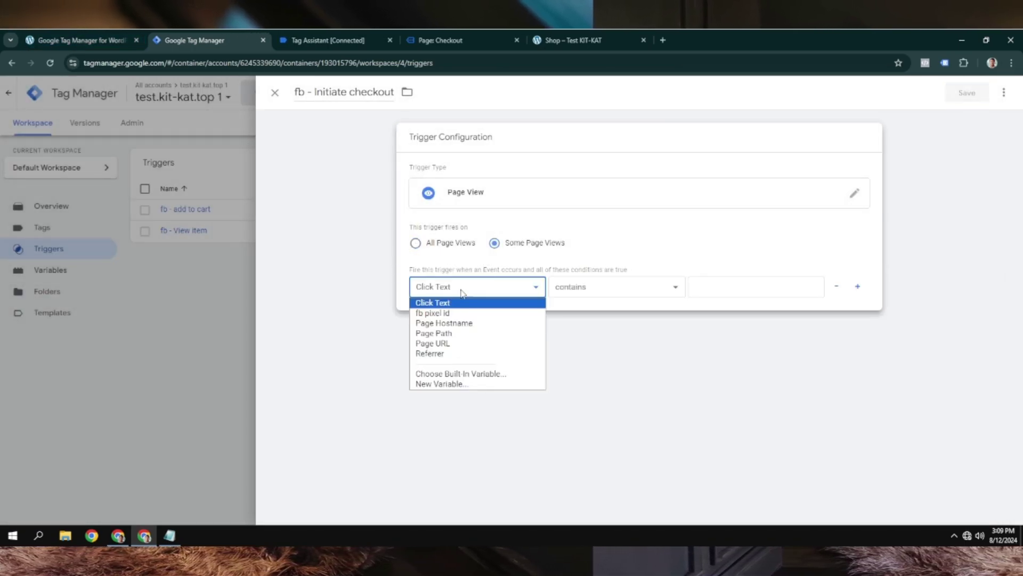
pyautogui.click(451, 344)
pyautogui.click(621, 288)
pyautogui.click(583, 317)
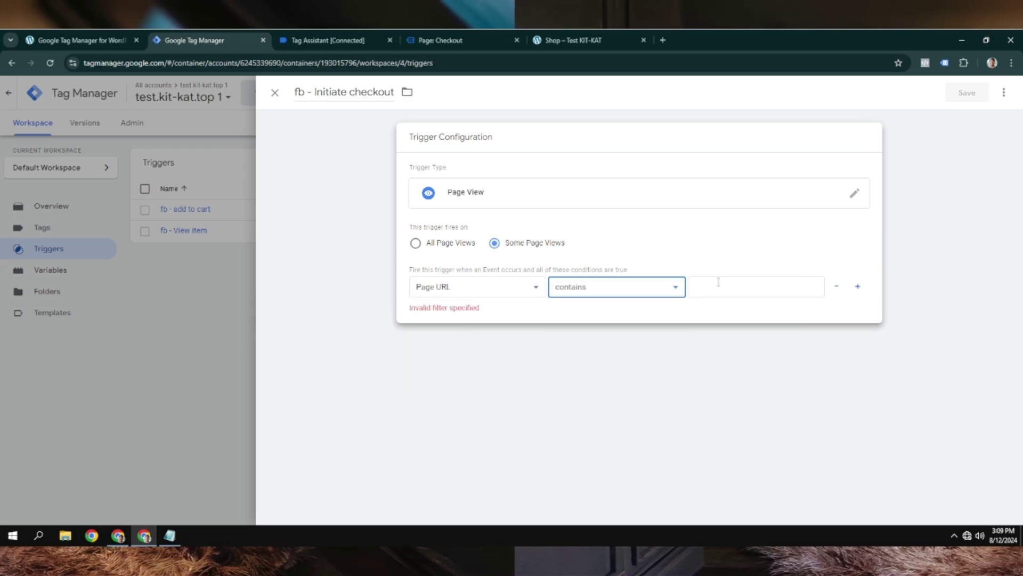
pyautogui.click(716, 291)
pyautogui.hotkey('ctrl', 'v')
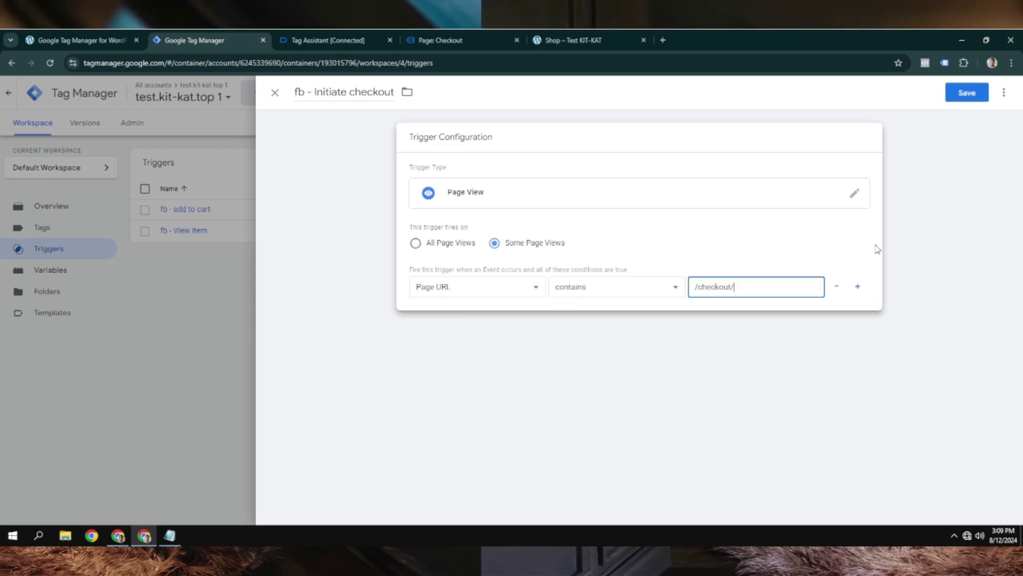
pyautogui.click(967, 89)
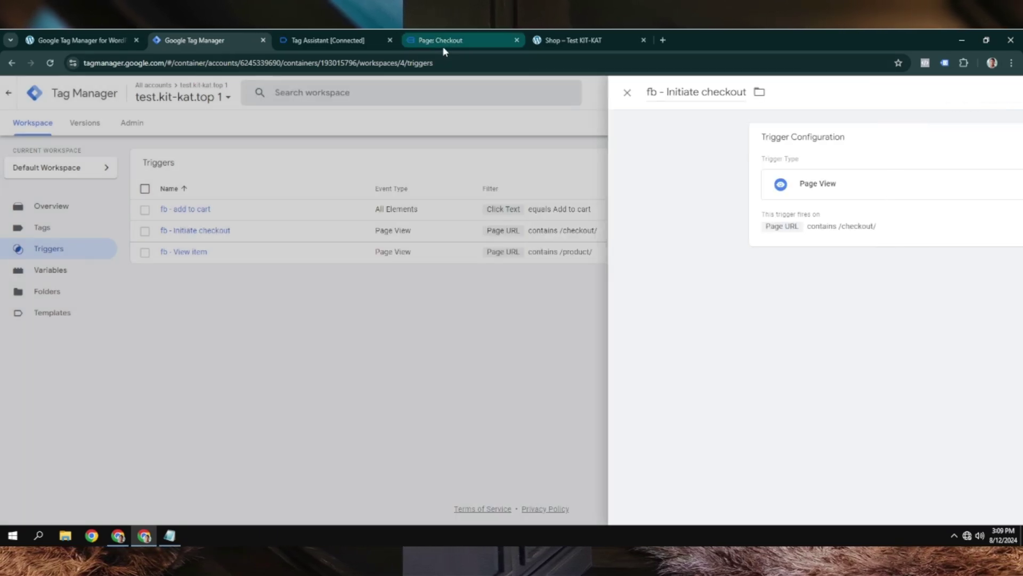
# Step: Place the order on the store's checkout page and copy "/order-received/" from the confirmation page URL
pyautogui.click(443, 48)
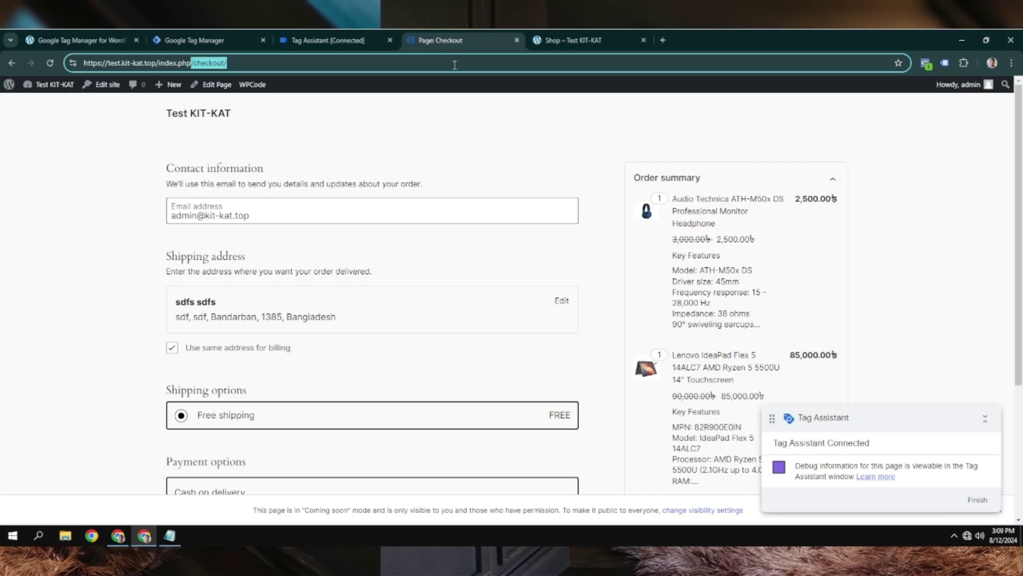
pyautogui.scroll(-3, 517, 273)
pyautogui.click(481, 475)
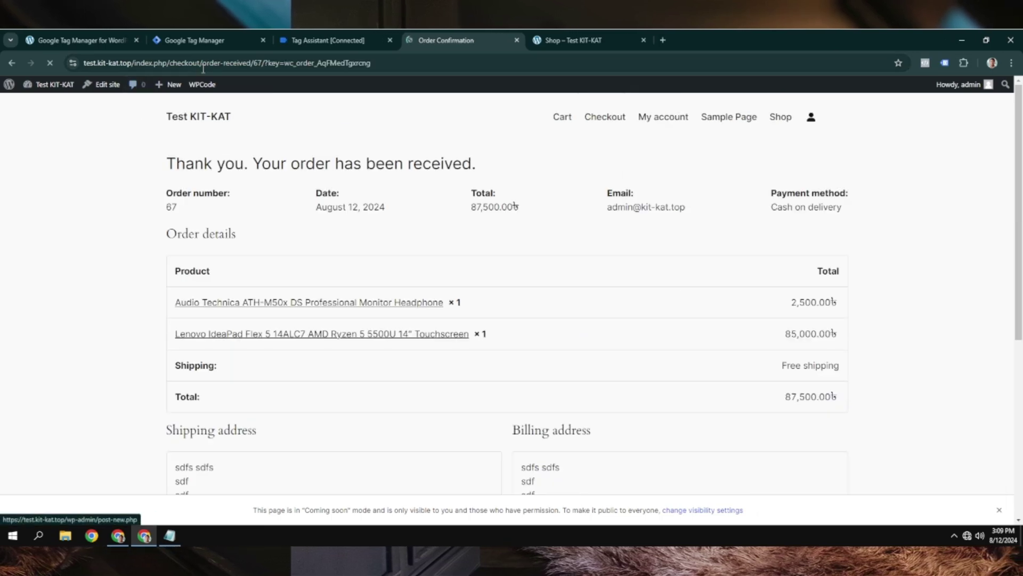
pyautogui.moveTo(201, 64); pyautogui.dragTo(255, 66)
pyautogui.rightClick(237, 70)
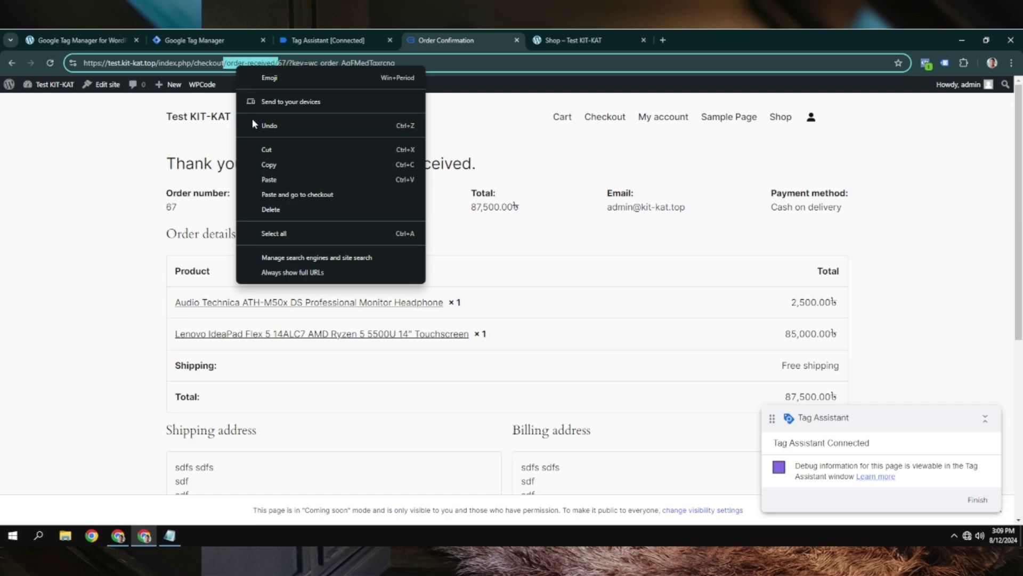
pyautogui.click(269, 167)
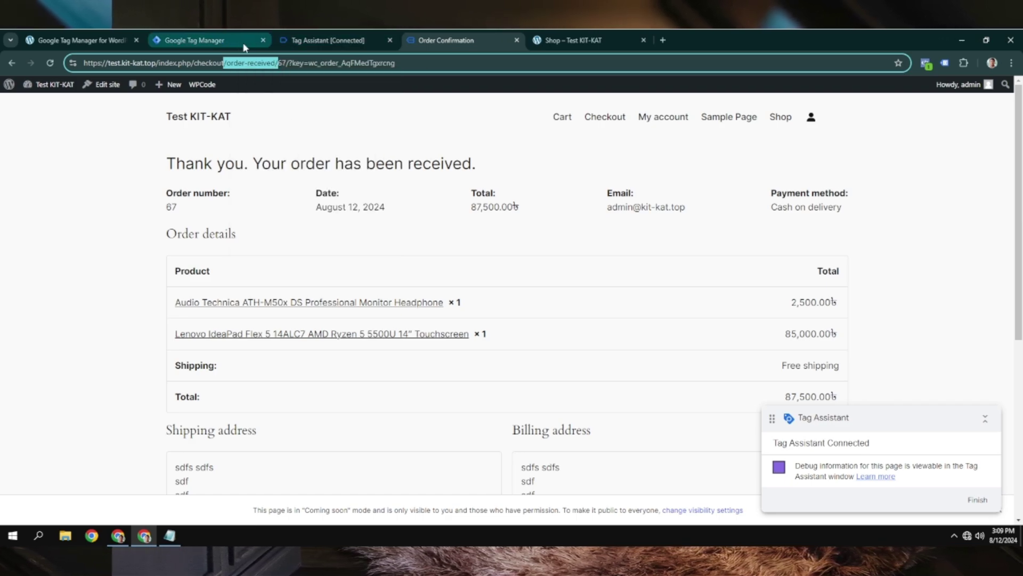
# Step: Create another trigger in Google Tag Manager of type Page View, firing on Some Page Views
pyautogui.click(192, 43)
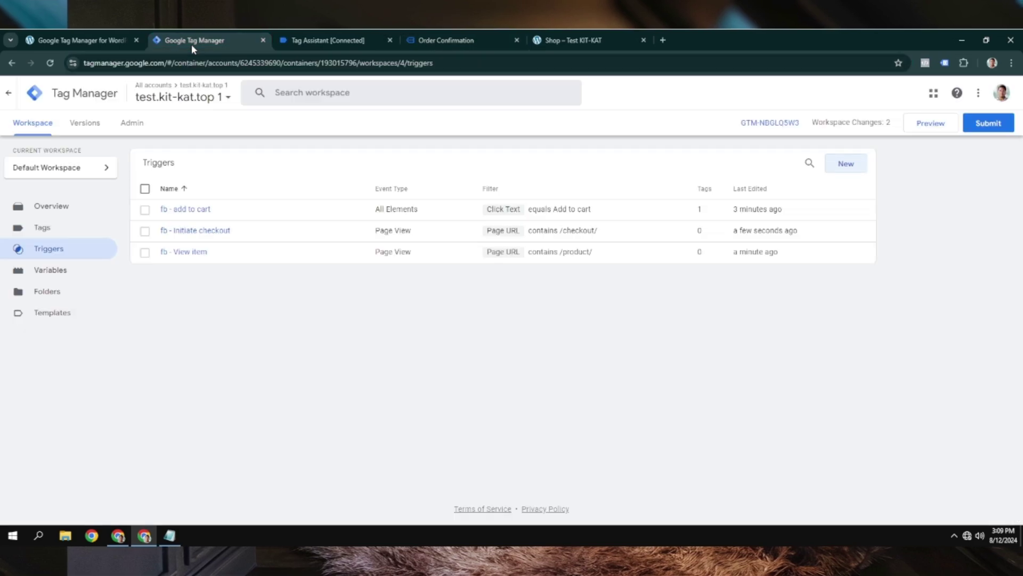
pyautogui.click(847, 163)
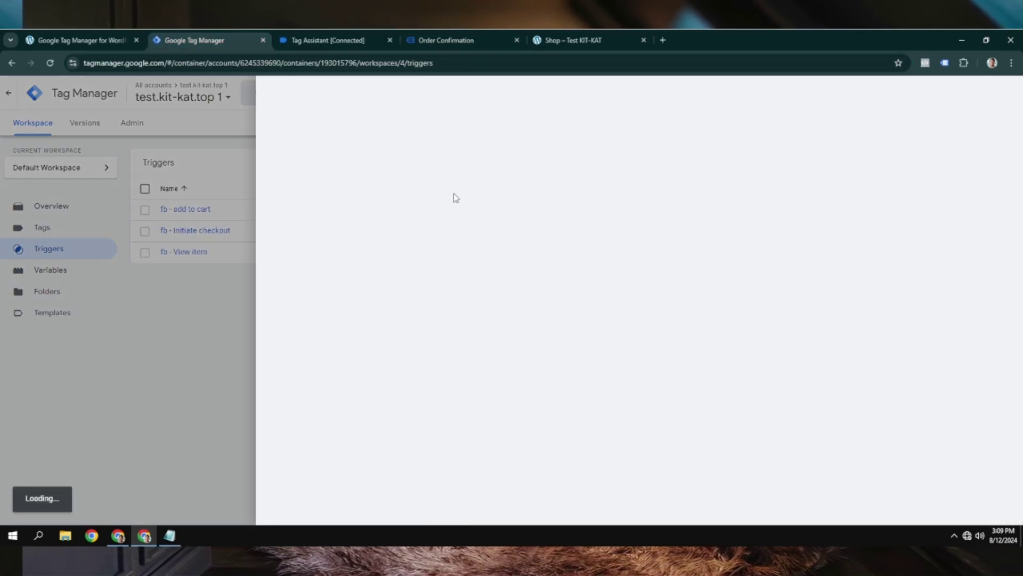
pyautogui.click(319, 92)
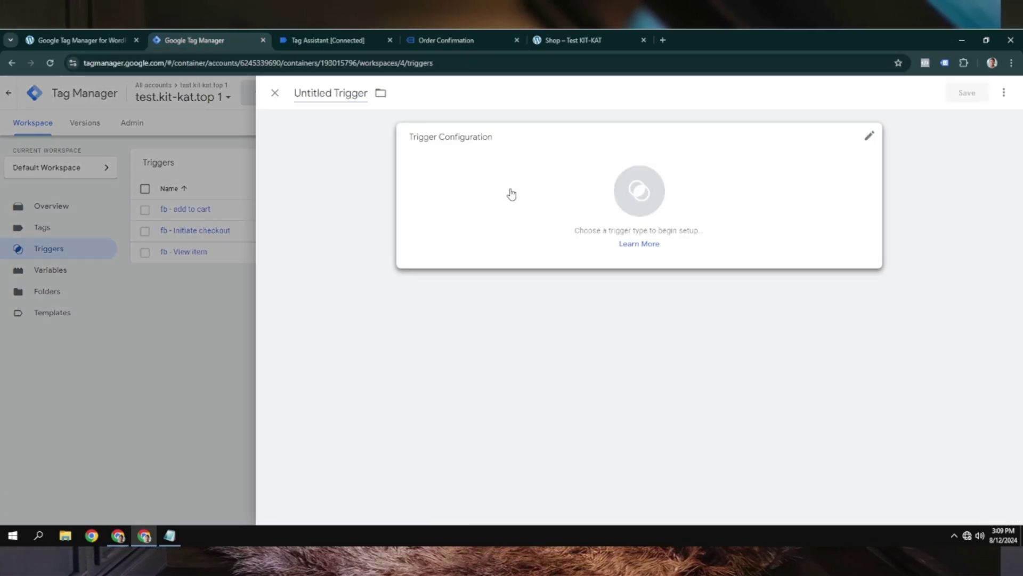
pyautogui.click(510, 192)
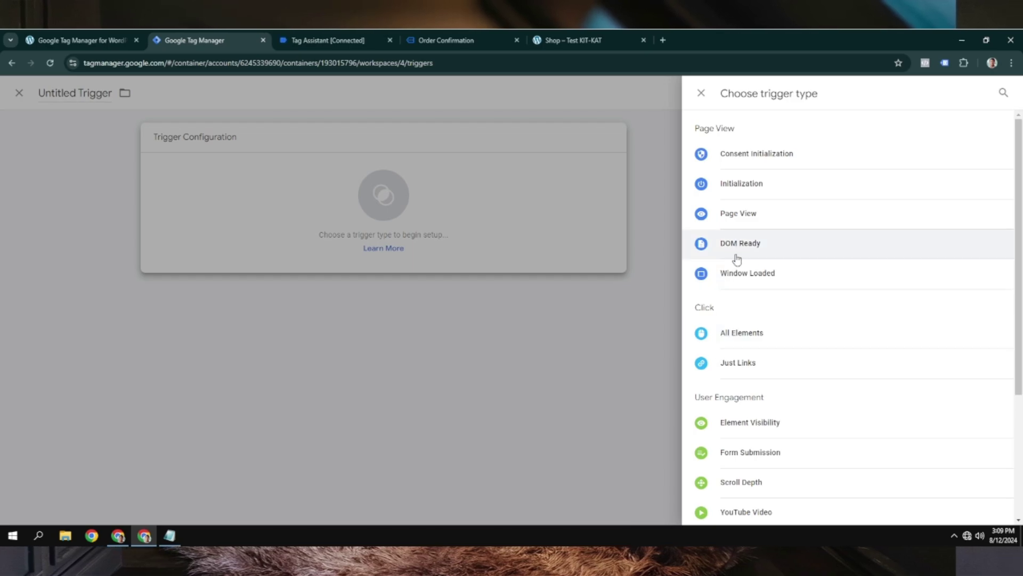
pyautogui.click(738, 223)
pyautogui.click(495, 243)
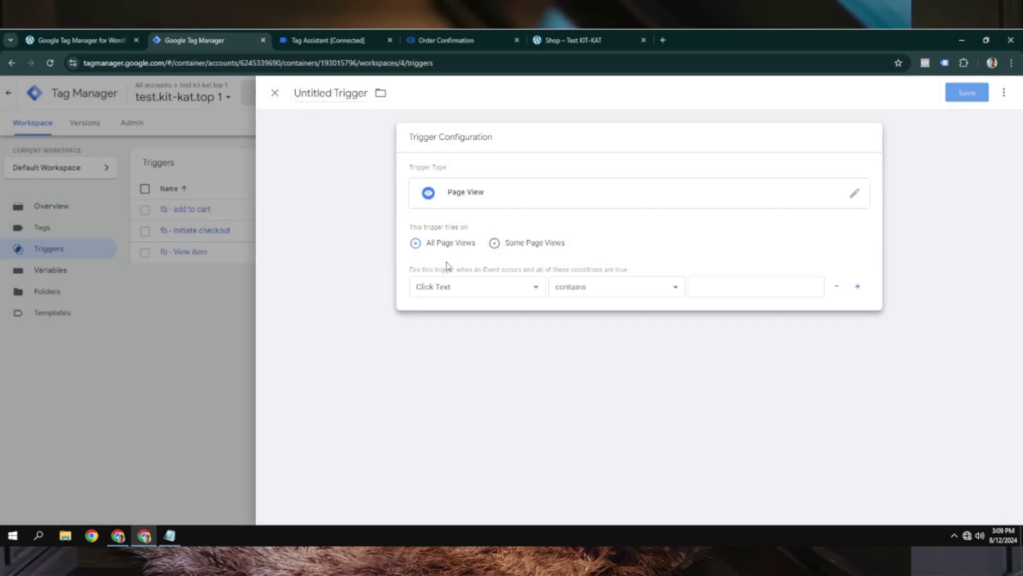
# Step: Set the new trigger's condition to Page URL contains "/order-received/"
pyautogui.click(454, 288)
pyautogui.click(433, 343)
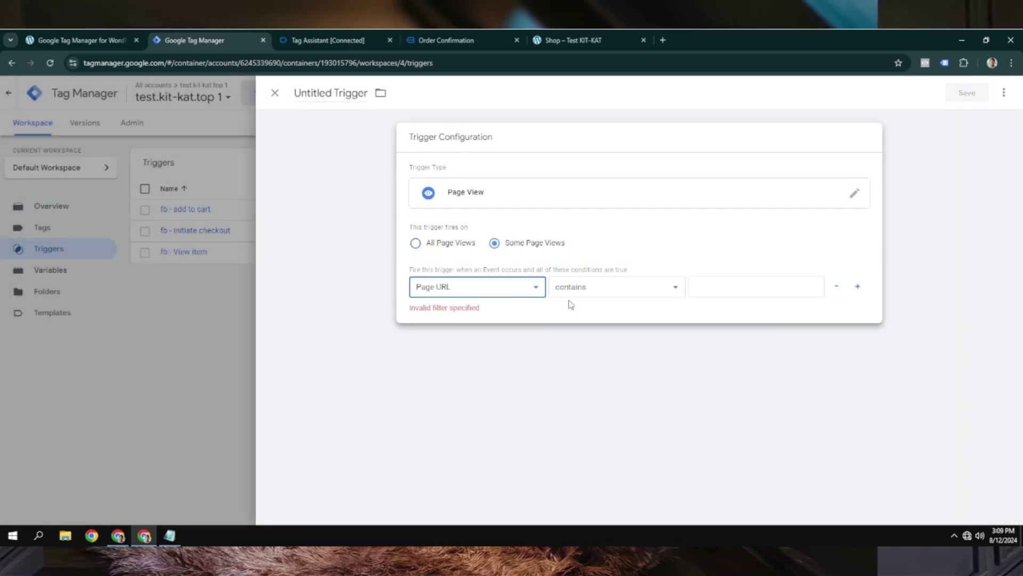
pyautogui.click(637, 288)
pyautogui.click(690, 300)
pyautogui.click(708, 291)
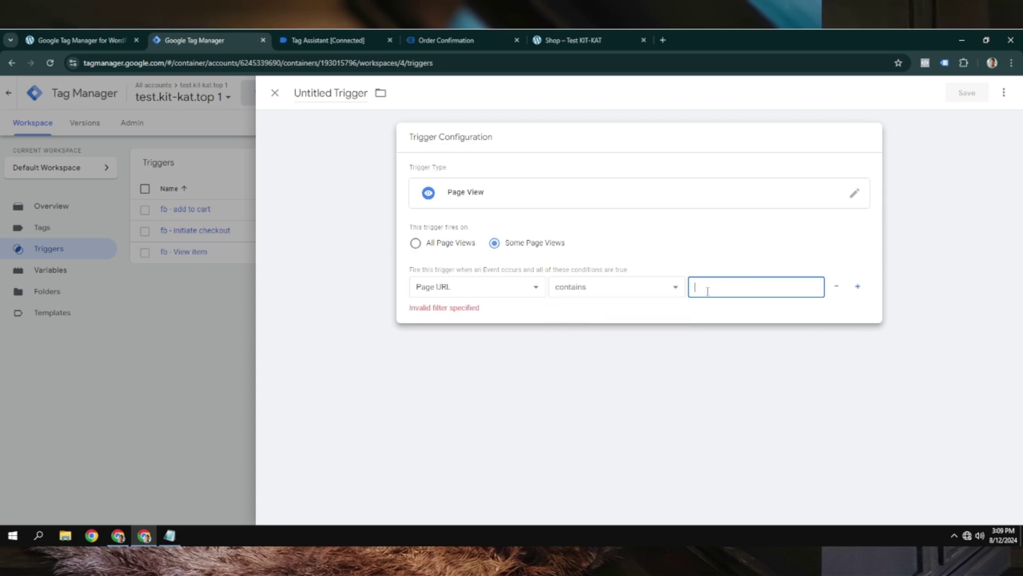
pyautogui.hotkey('ctrl', 'v')
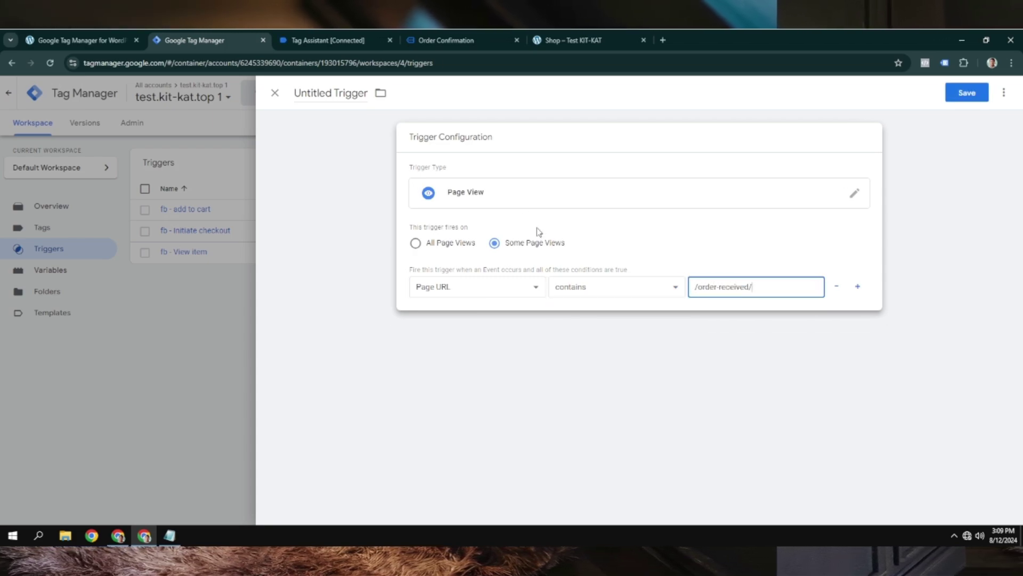
# Step: Start renaming the untitled trigger and copy the event name "Purchase" from the Facebook pixel specifications page
pyautogui.click(298, 93)
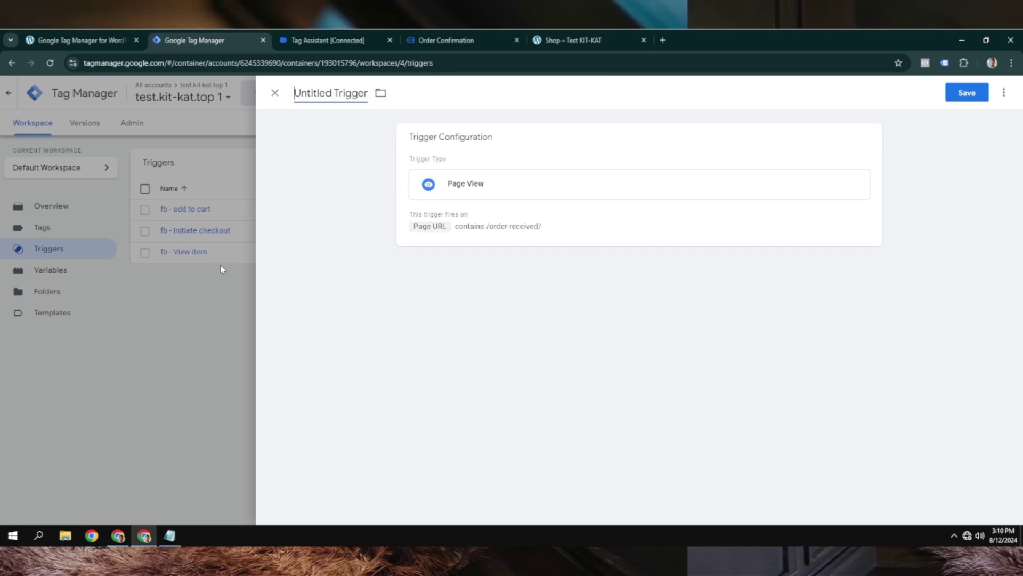
pyautogui.click(117, 537)
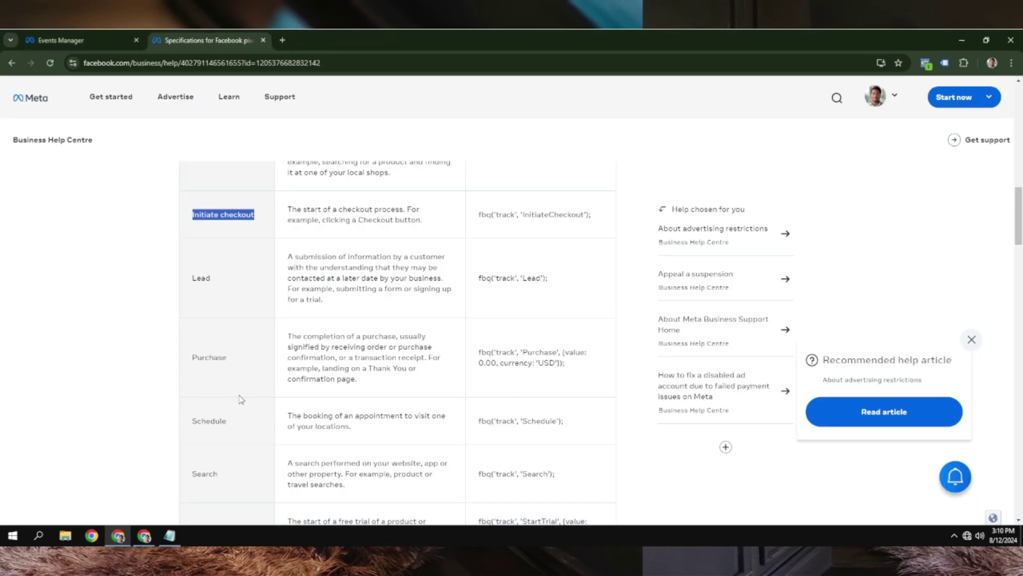
pyautogui.doubleClick(203, 357)
pyautogui.rightClick(203, 357)
pyautogui.click(218, 368)
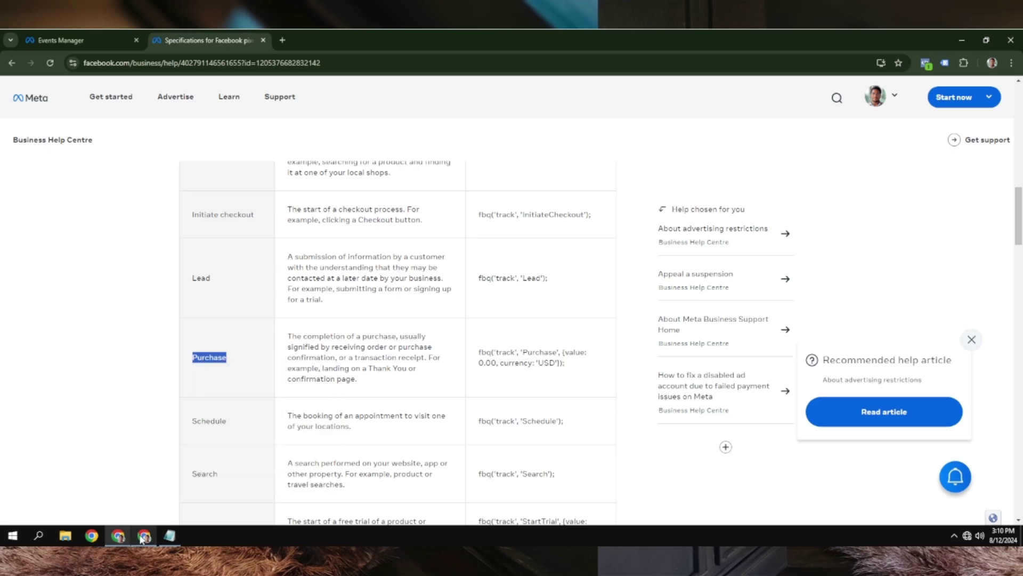
# Step: Return to Google Tag Manager, name the trigger "fb - Purchase" and save it
pyautogui.hotkey('alt', 'Tab')
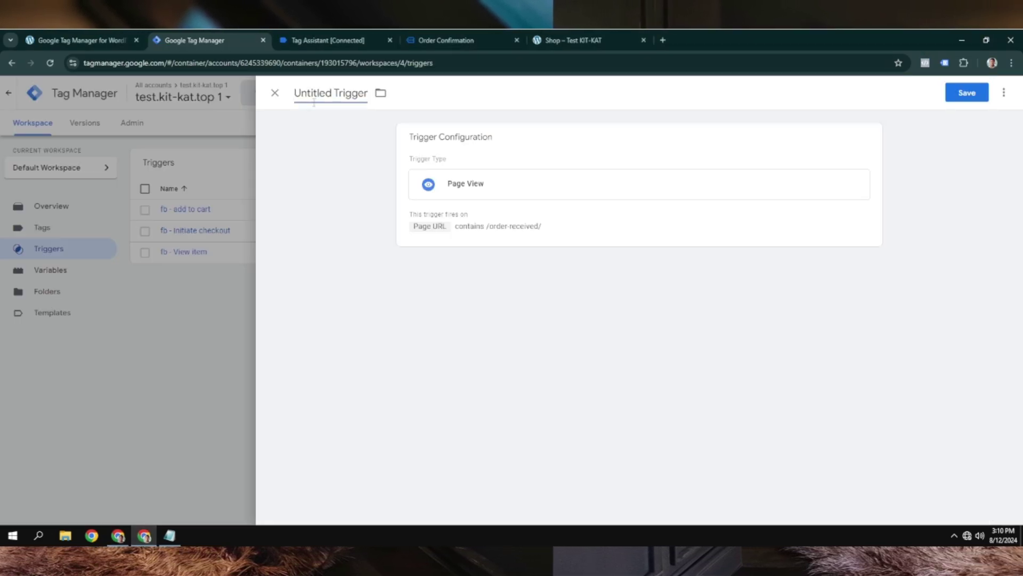
pyautogui.hotkey('ctrl', 'a')
pyautogui.write('f')
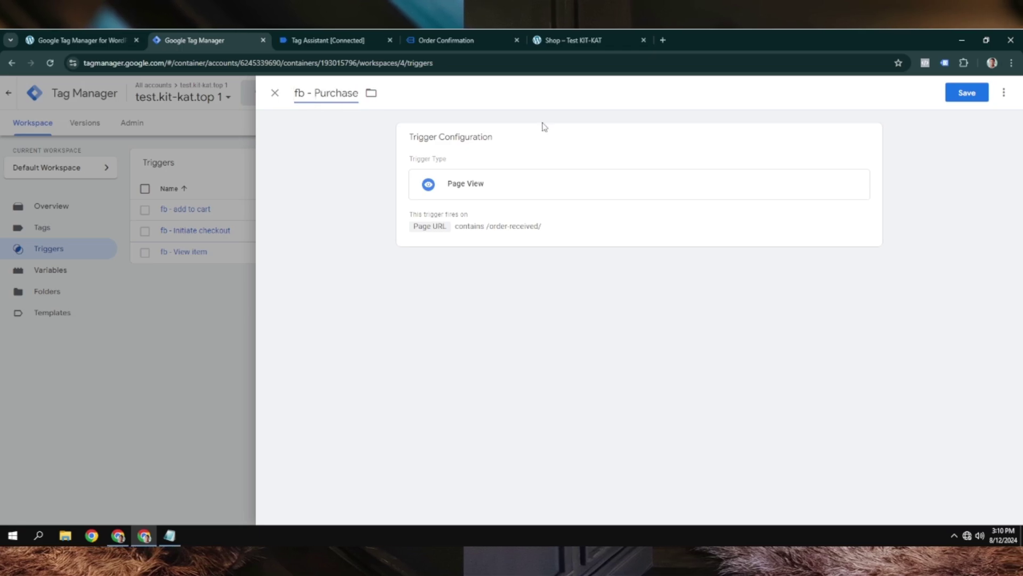
pyautogui.click(982, 96)
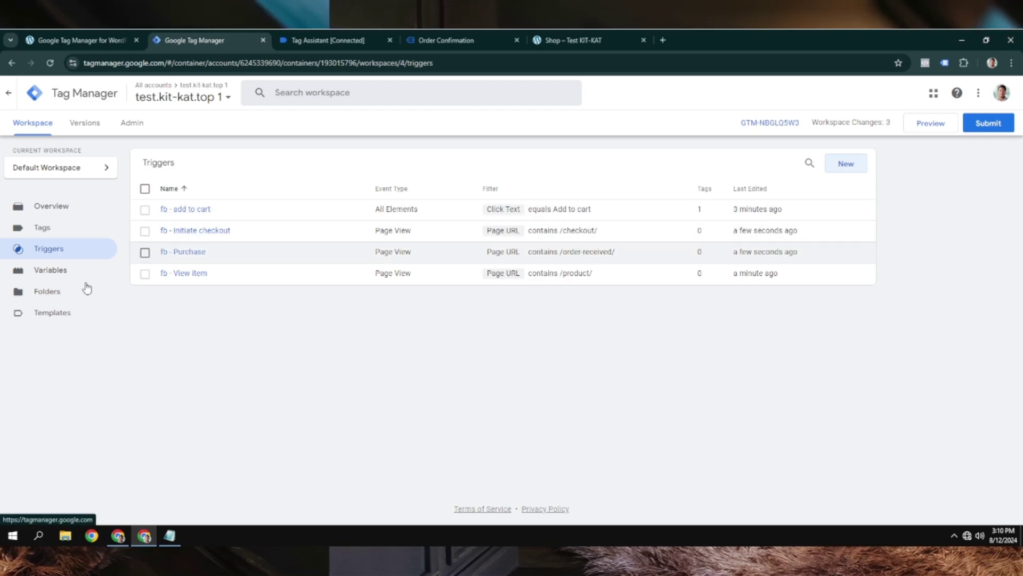
# Step: Create a new tag named "fb - view item" and open its tag type choices
pyautogui.click(40, 232)
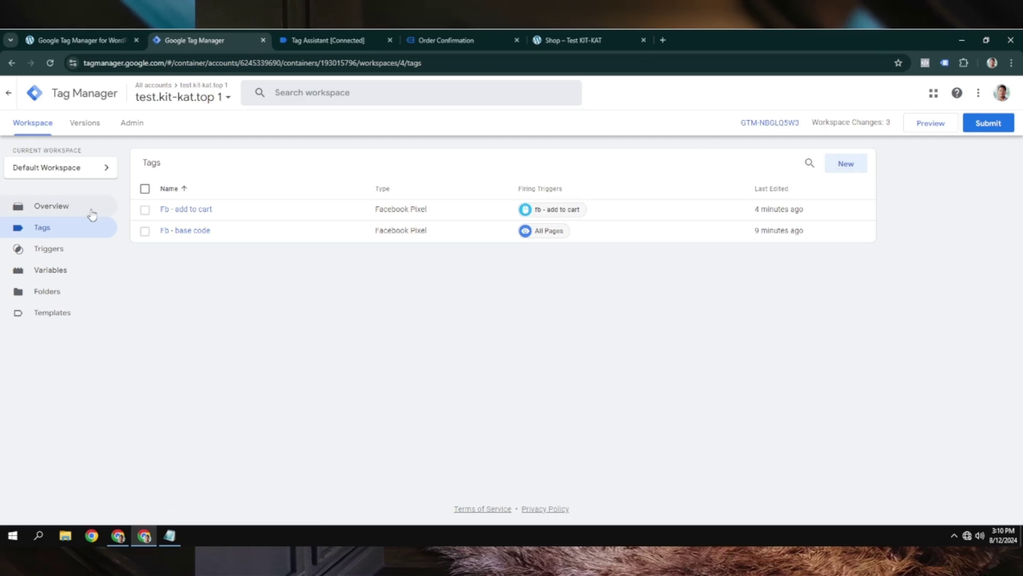
pyautogui.click(852, 165)
pyautogui.click(333, 94)
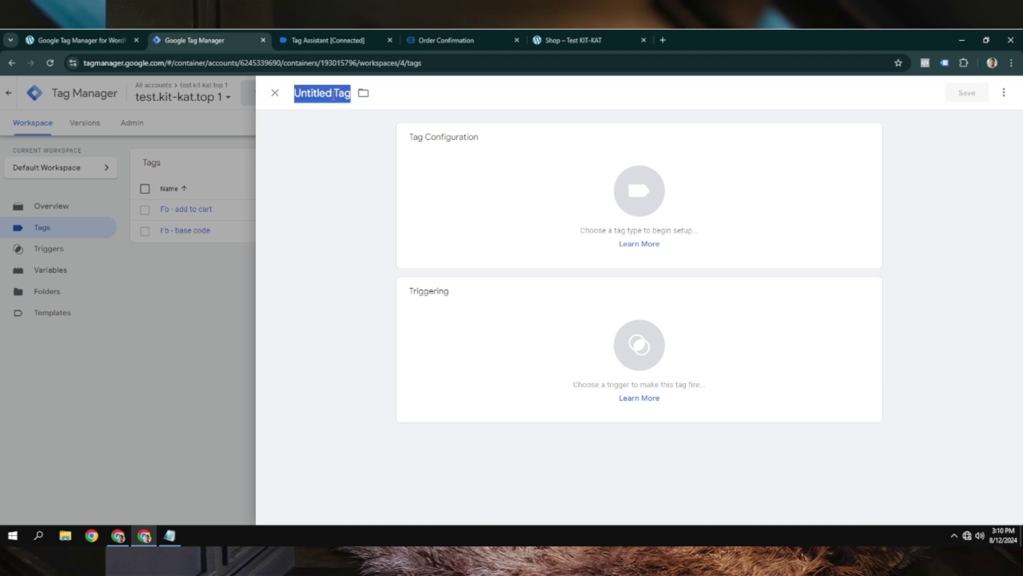
pyautogui.write('fb - v')
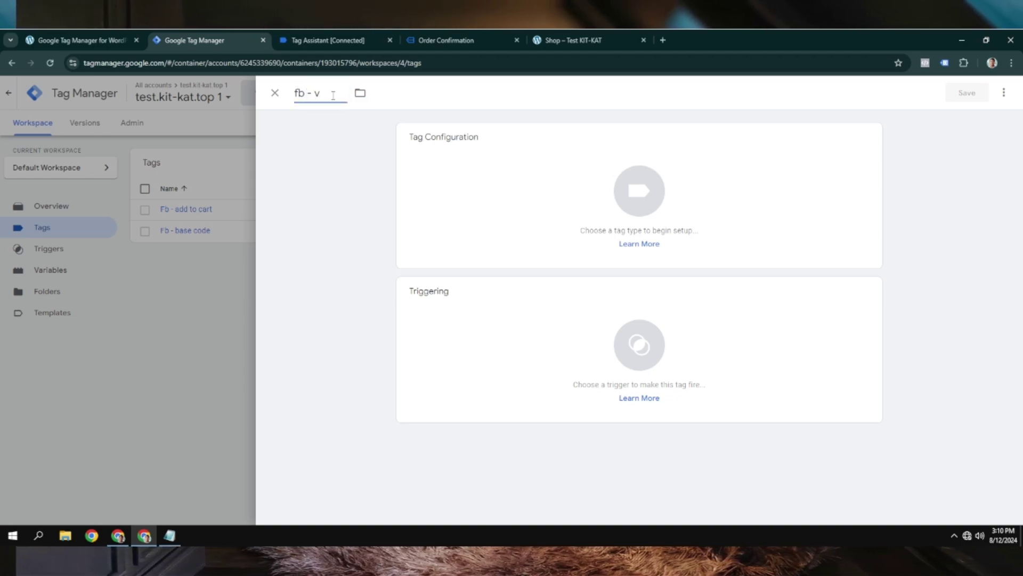
pyautogui.write('iew item')
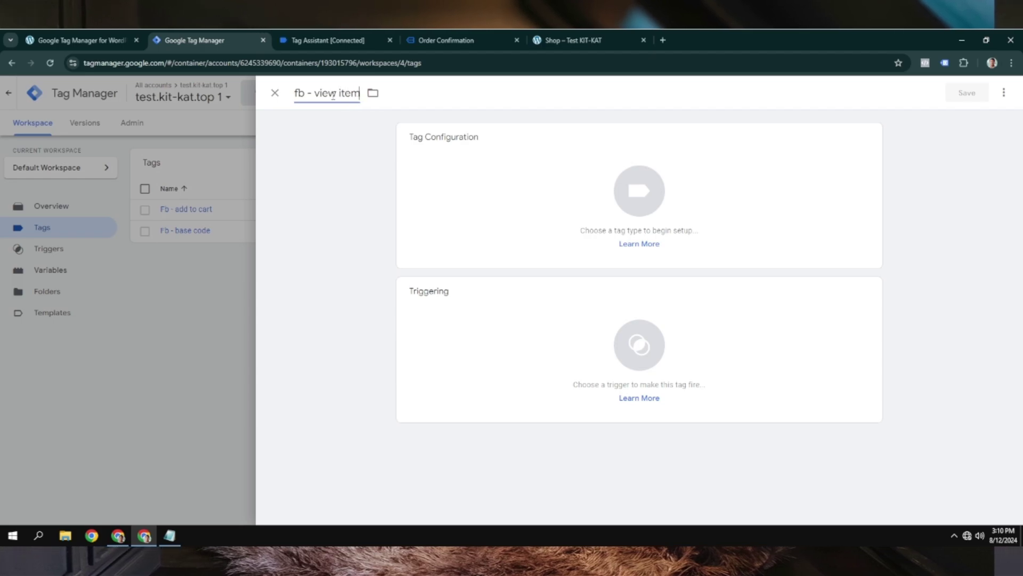
pyautogui.click(586, 173)
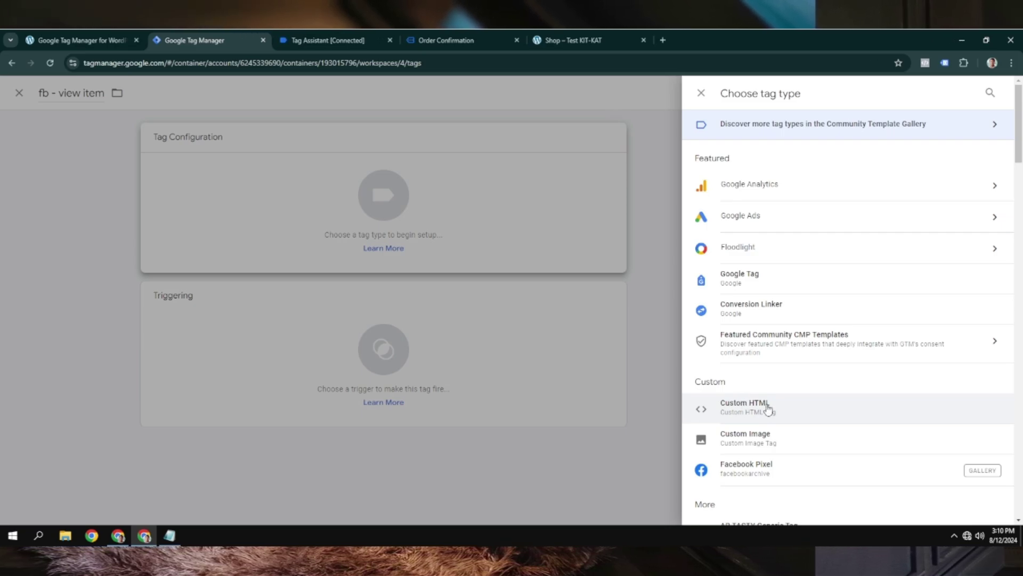
# Step: Configure the tag as a Facebook Pixel tag using the "fb pixel id" variable and the standard event ViewContent
pyautogui.click(785, 480)
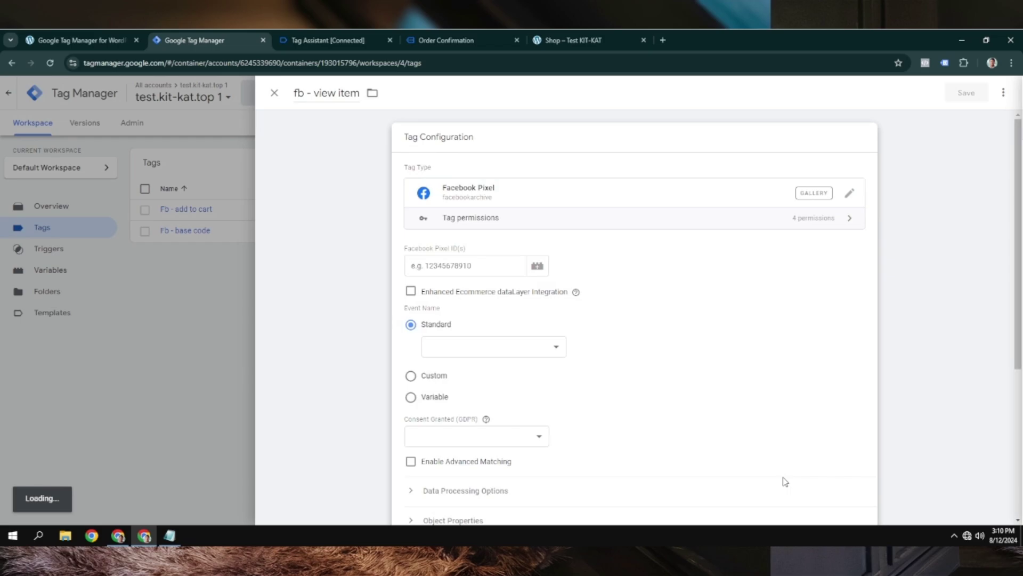
pyautogui.click(453, 253)
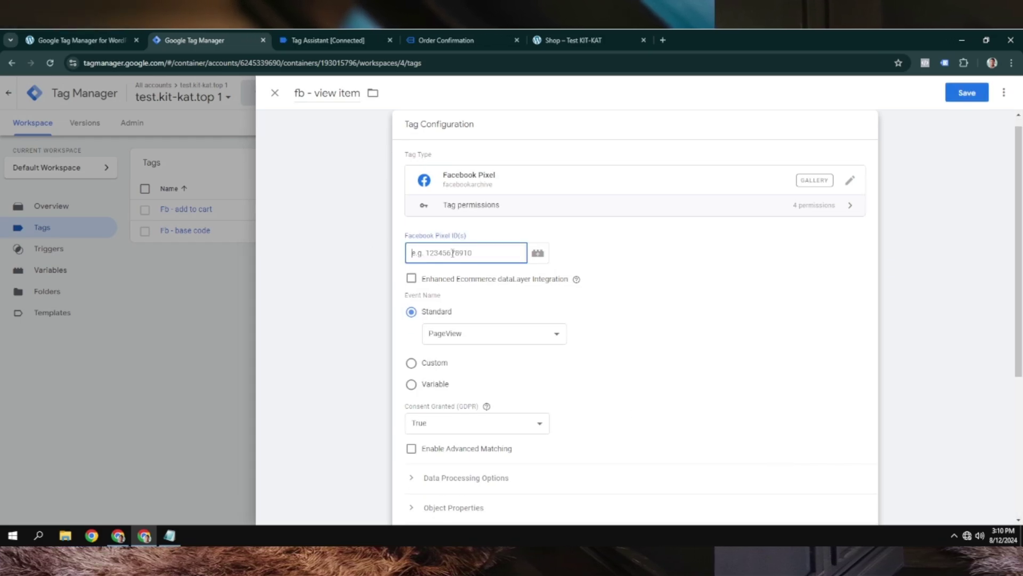
pyautogui.click(538, 253)
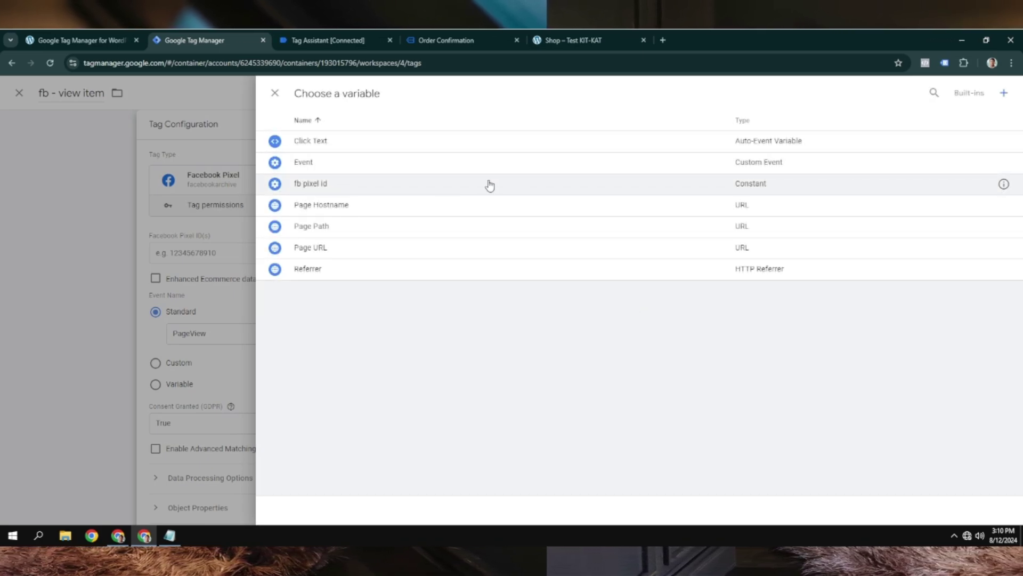
pyautogui.click(333, 187)
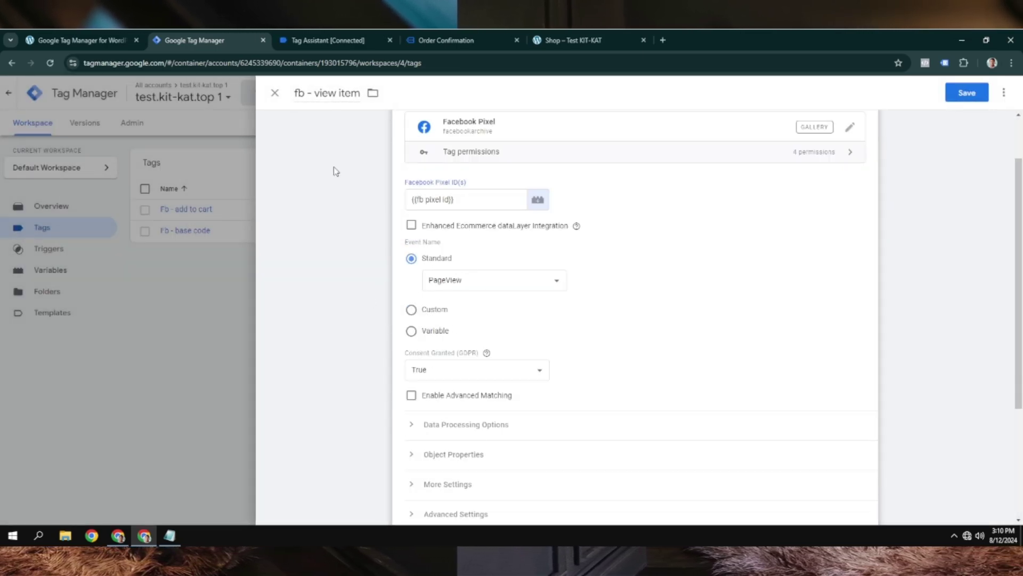
pyautogui.click(452, 279)
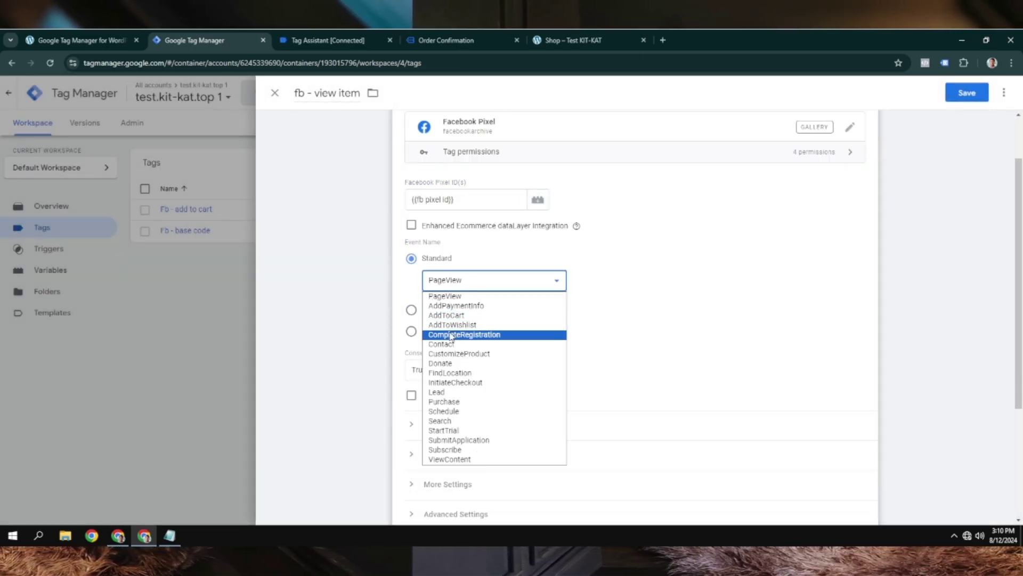
pyautogui.click(452, 459)
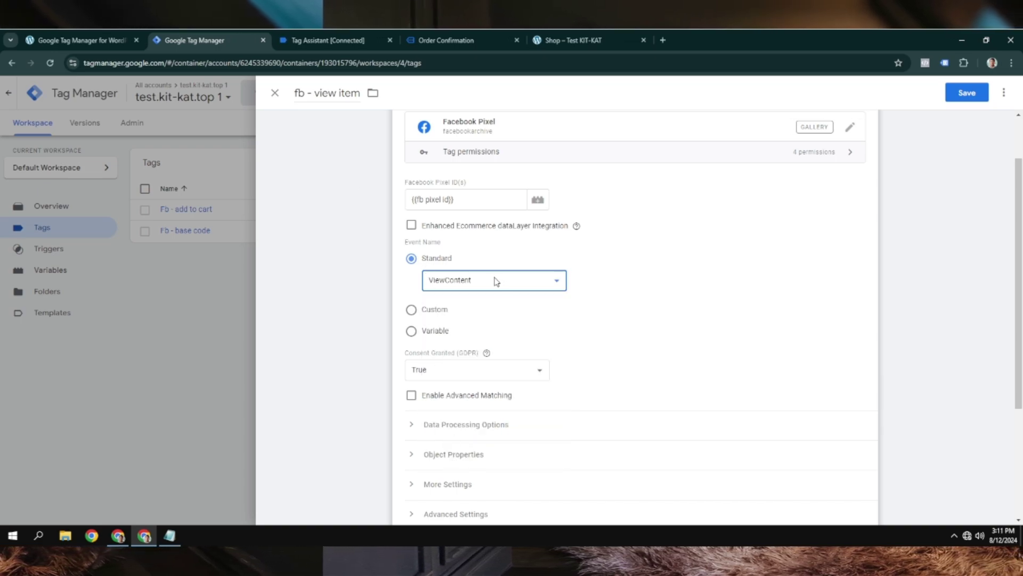
# Step: Assign the "fb - View Item" trigger to the tag and save it
pyautogui.scroll(-1, 496, 282)
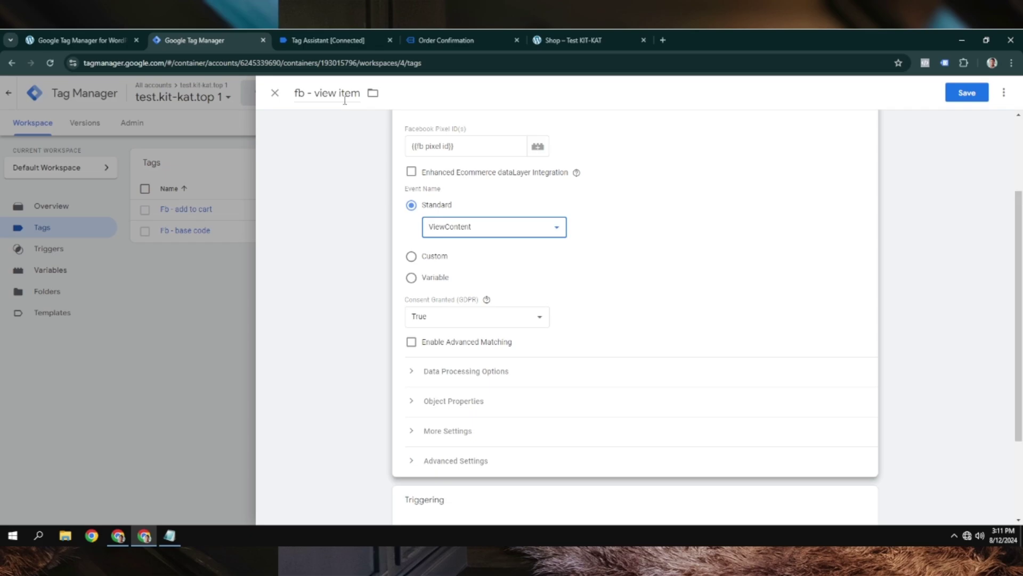
pyautogui.scroll(-2, 447, 347)
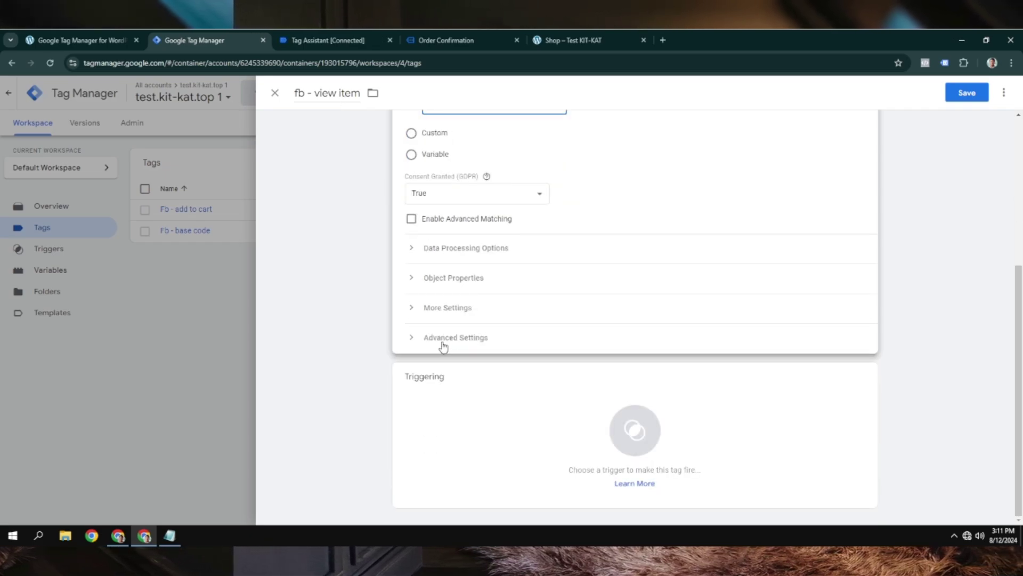
pyautogui.click(493, 413)
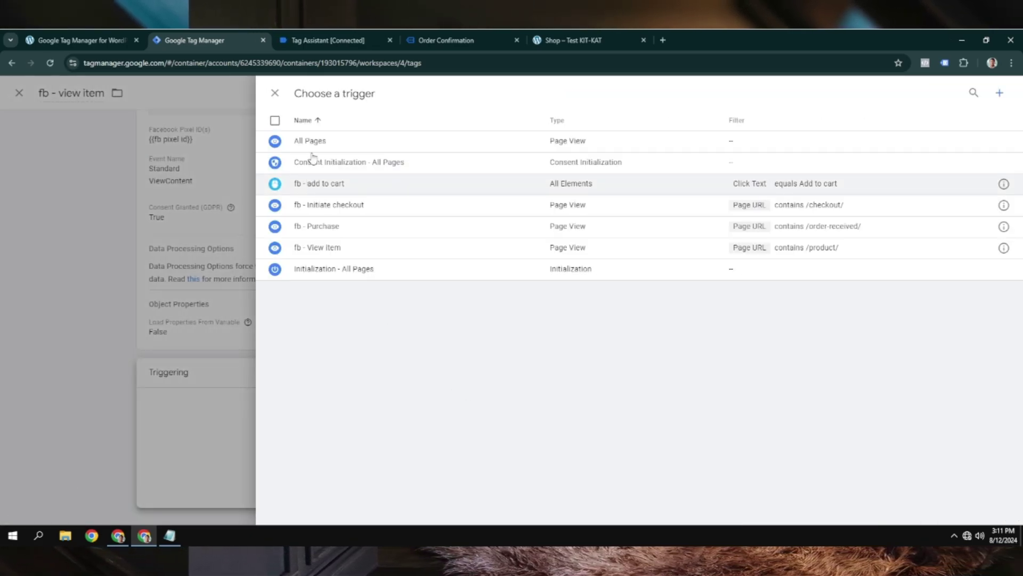
pyautogui.click(364, 248)
pyautogui.hotkey('ctrl', 's')
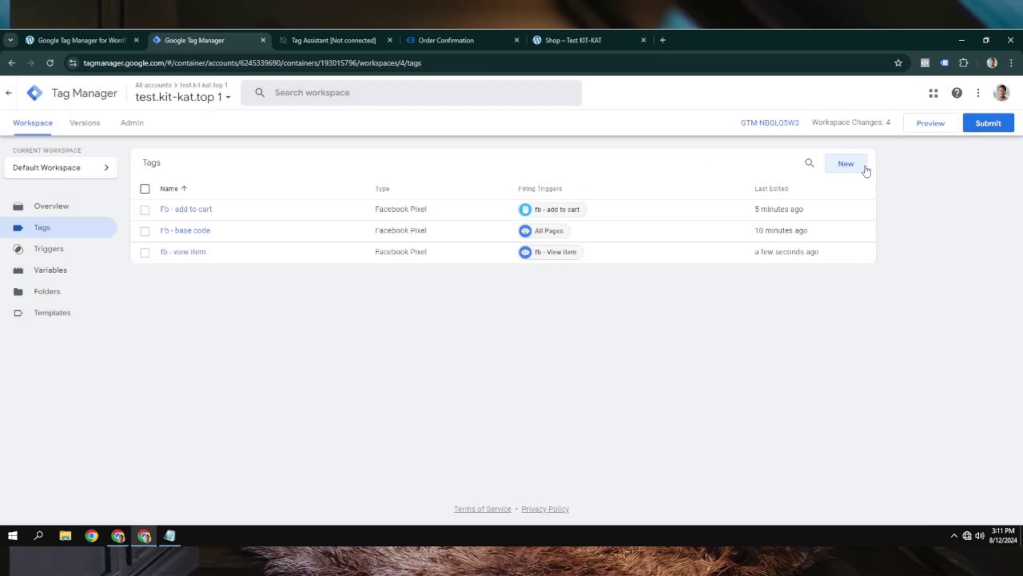
# Step: Start a new tag, select its name for replacement and copy the event name "Purchase" from the Facebook pixel specifications page
pyautogui.click(847, 165)
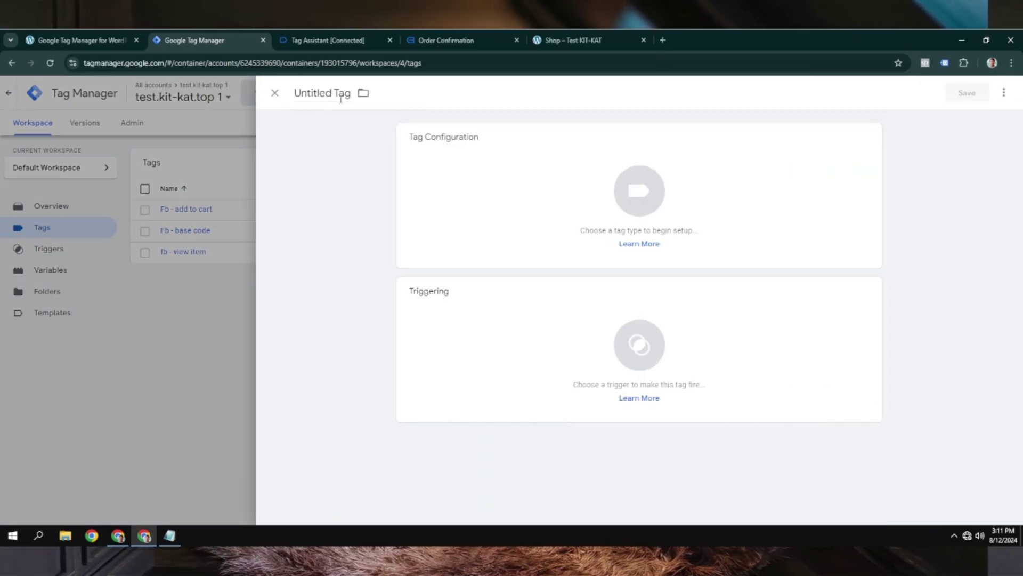
pyautogui.tripleClick(341, 96)
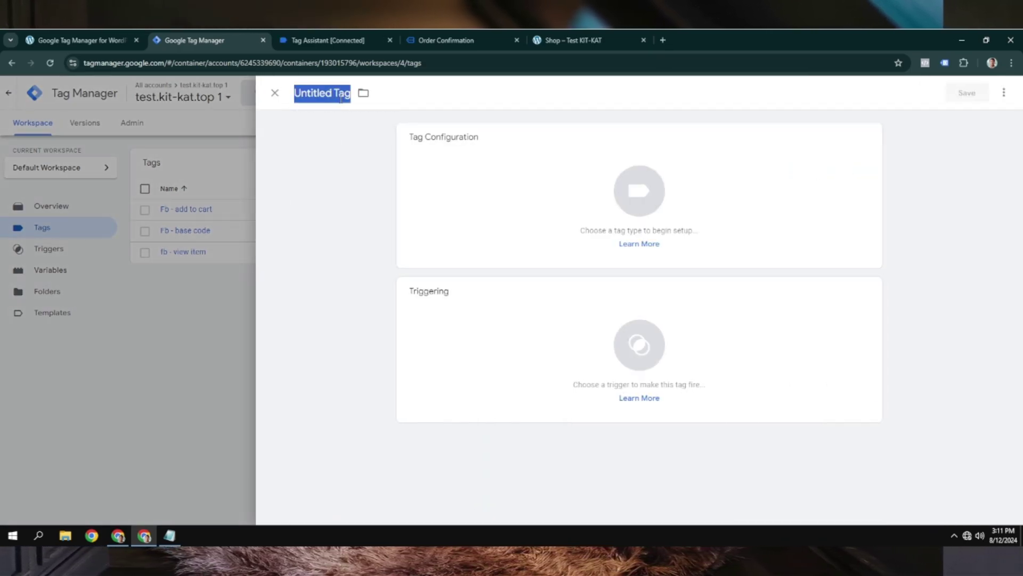
pyautogui.click(119, 537)
pyautogui.rightClick(204, 362)
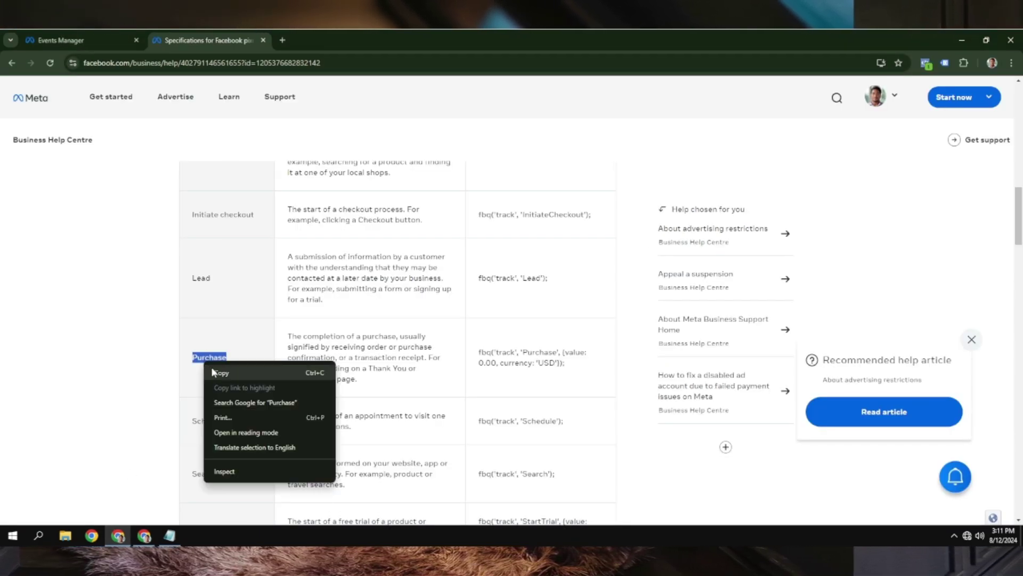
pyautogui.click(219, 371)
# Step: Return to Google Tag Manager and name the new tag "fb - Purchase"
pyautogui.click(144, 536)
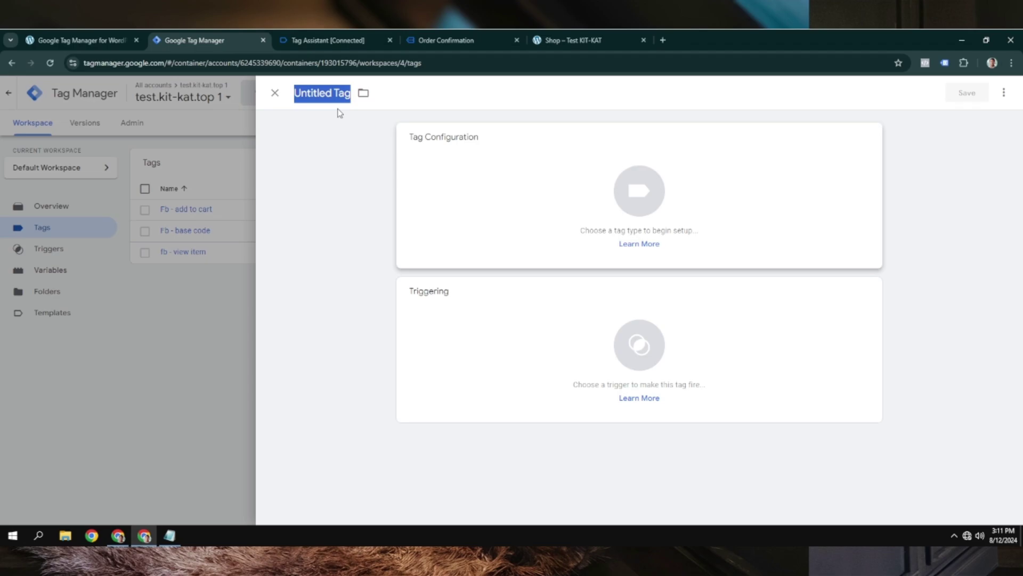
pyautogui.write('fb')
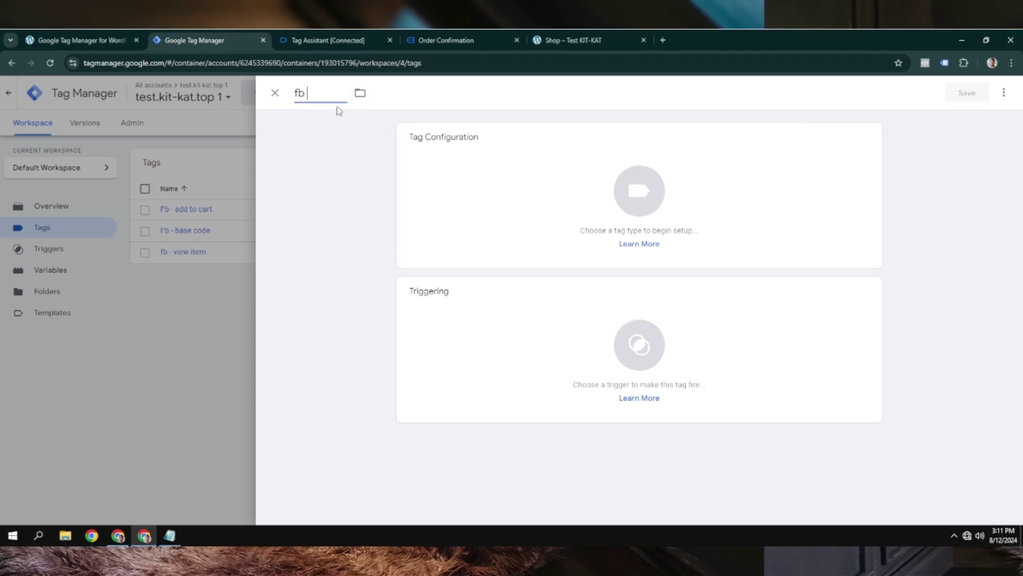
pyautogui.write(' -')
pyautogui.write('Purchase')
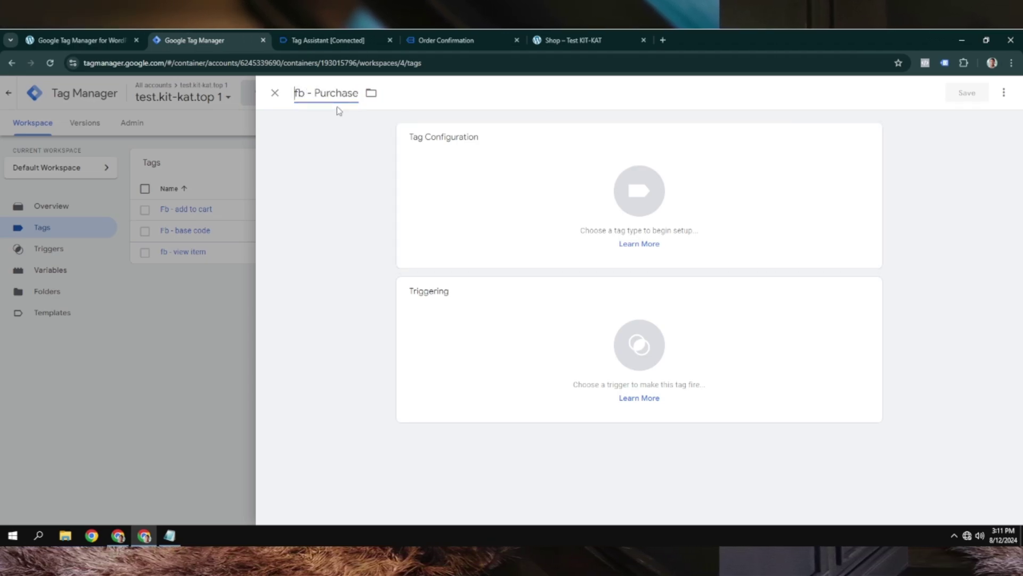
# Step: Configure the purchase tag as Facebook Pixel with the "fb pixel id" variable and the standard event Purchase
pyautogui.click(526, 206)
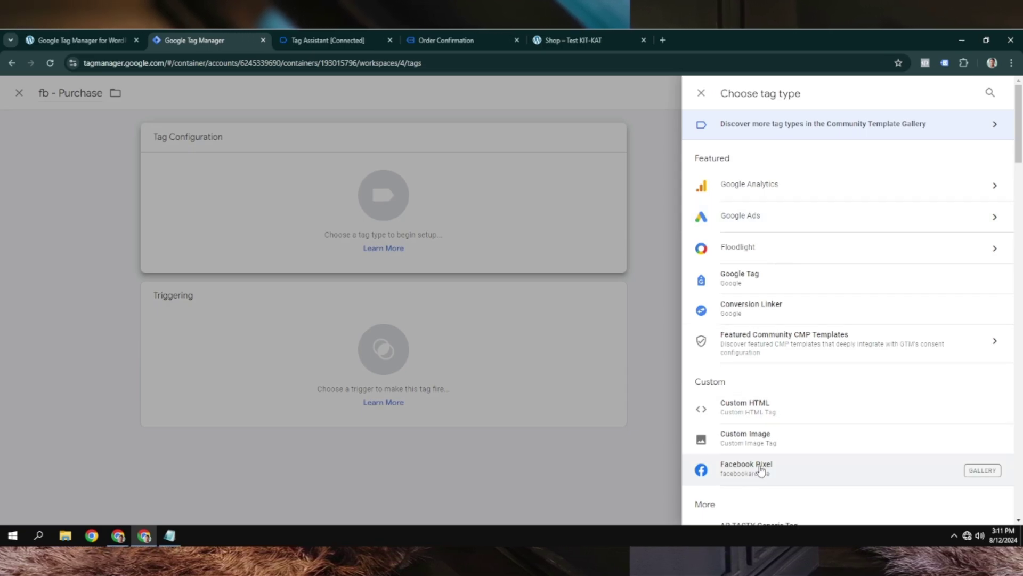
pyautogui.click(761, 469)
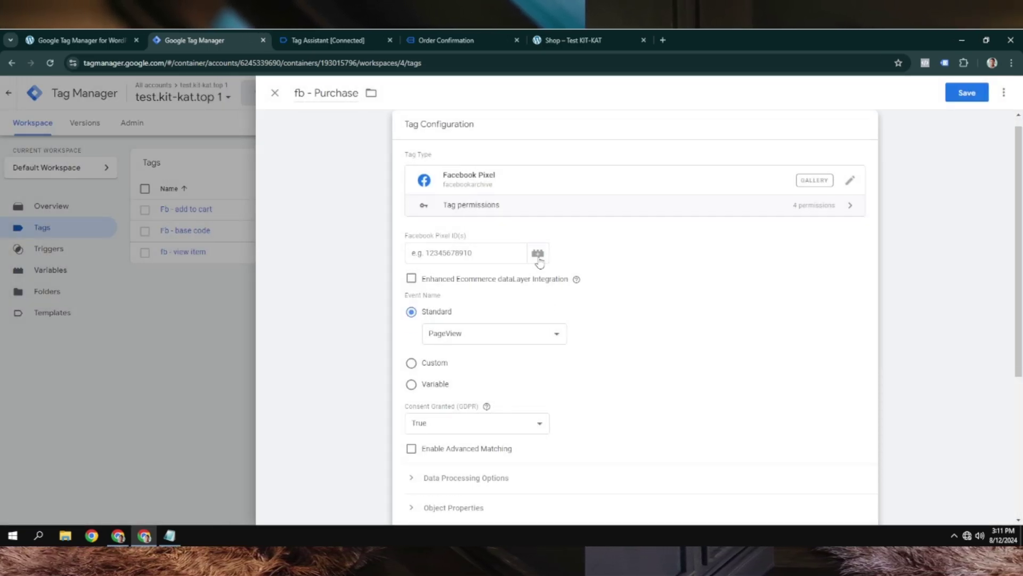
pyautogui.click(538, 255)
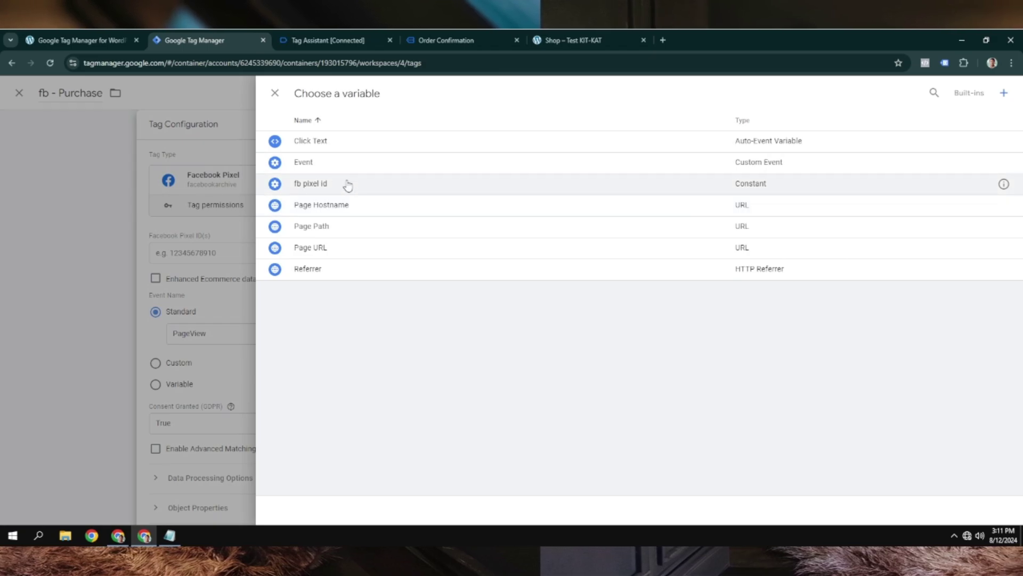
pyautogui.click(347, 185)
pyautogui.scroll(-2, 477, 261)
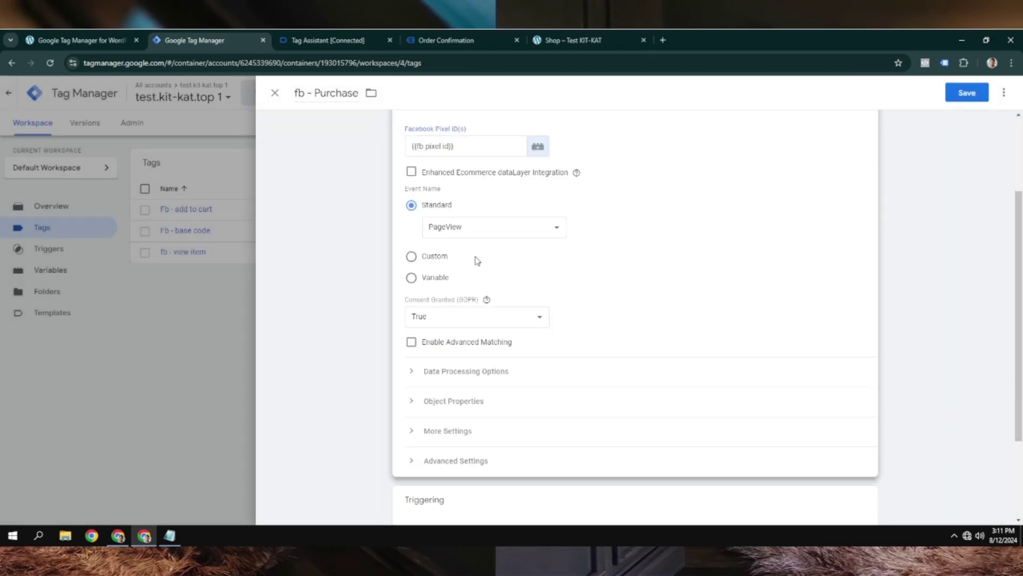
pyautogui.click(450, 224)
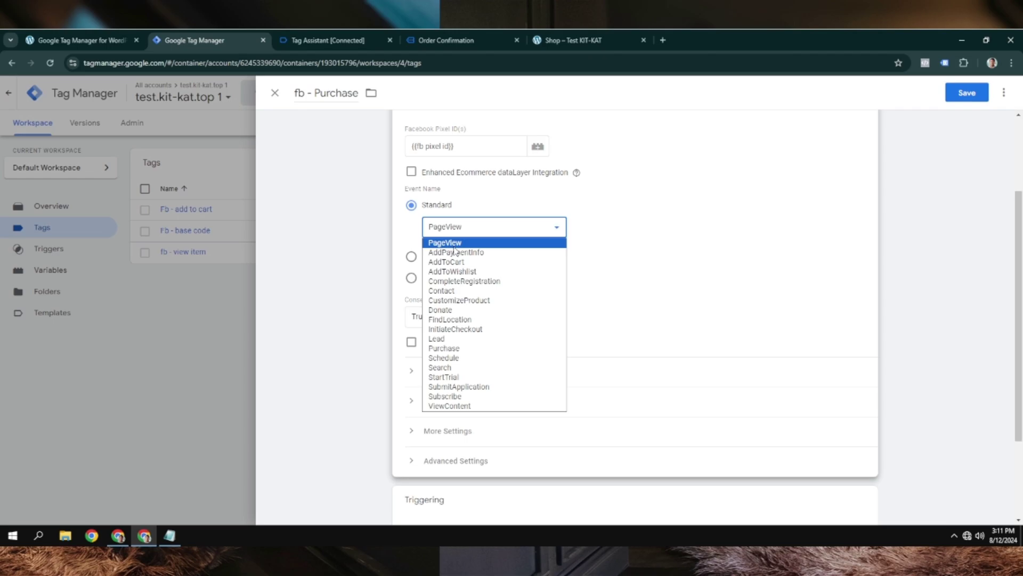
pyautogui.click(447, 350)
# Step: Assign the "fb - Purchase" trigger to the purchase tag and save it
pyautogui.scroll(-2, 446, 354)
pyautogui.click(527, 406)
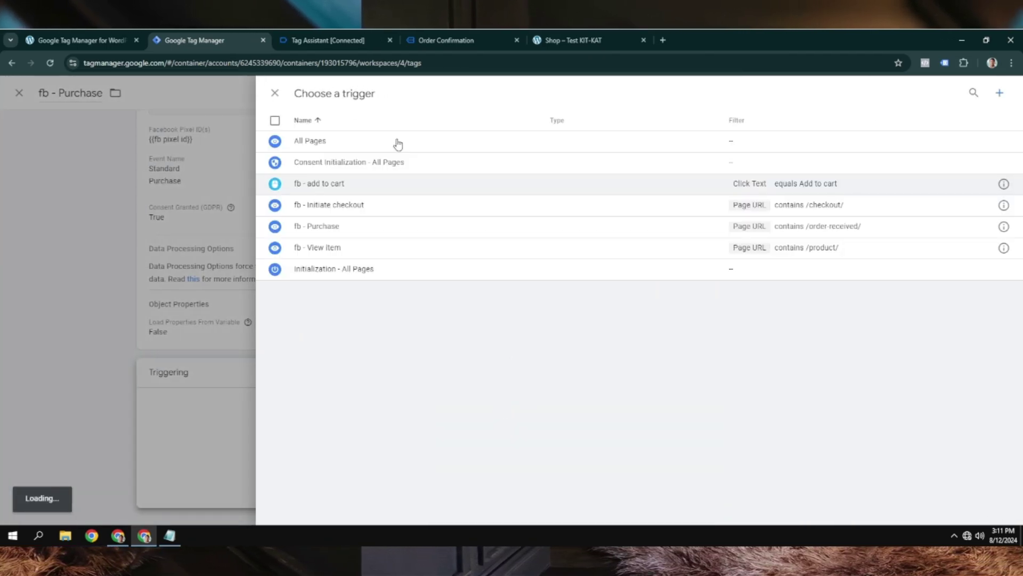
pyautogui.click(344, 233)
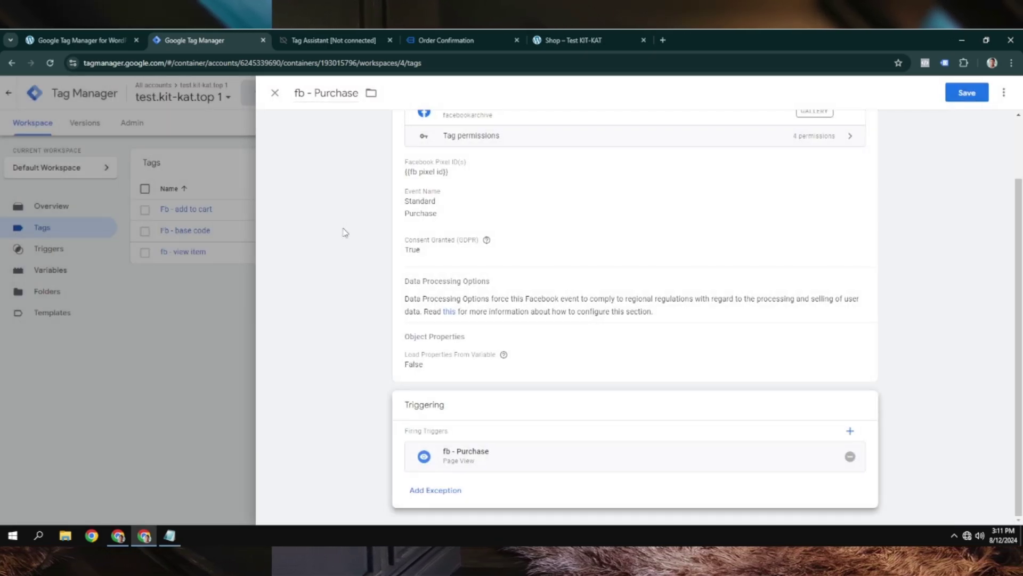
pyautogui.click(967, 93)
# Step: Switch to the Facebook pixel specifications page and copy the event name "Initiate checkout"
pyautogui.click(121, 537)
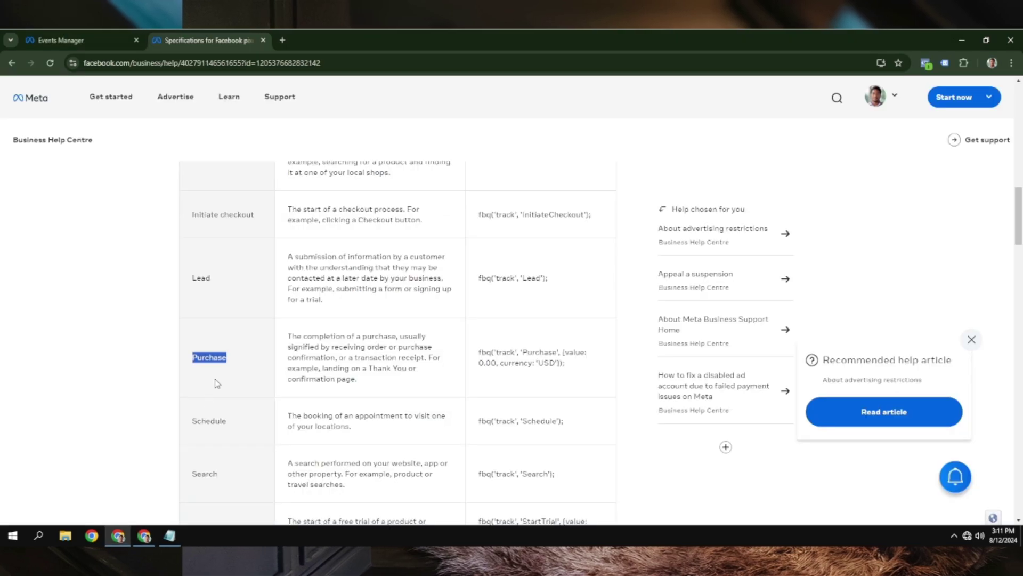
pyautogui.scroll(3, 234, 383)
pyautogui.tripleClick(232, 378)
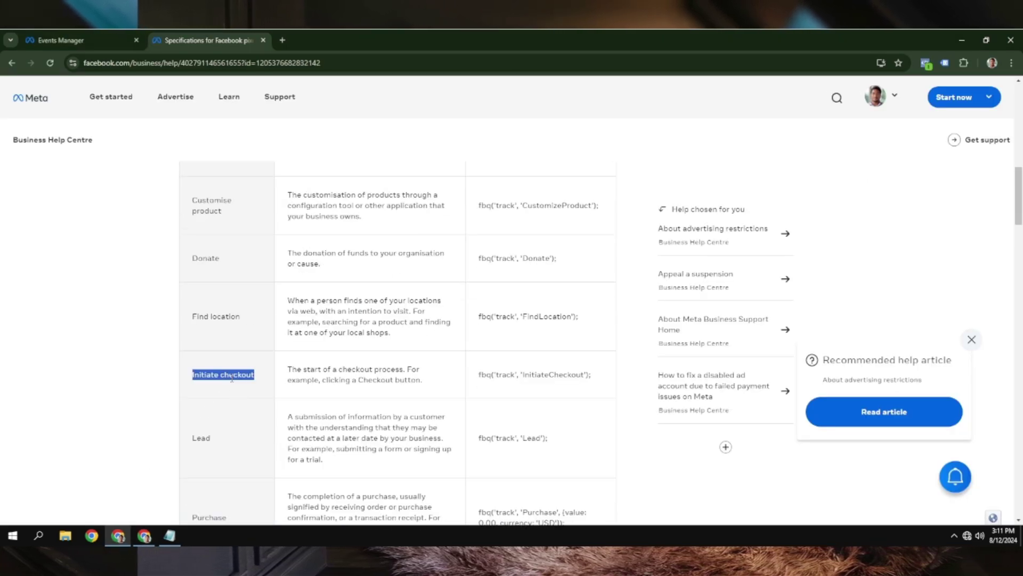
pyautogui.rightClick(201, 377)
pyautogui.click(258, 386)
# Step: Return to Google Tag Manager and create a new tag named "fb - Initiate checkout"
pyautogui.click(143, 536)
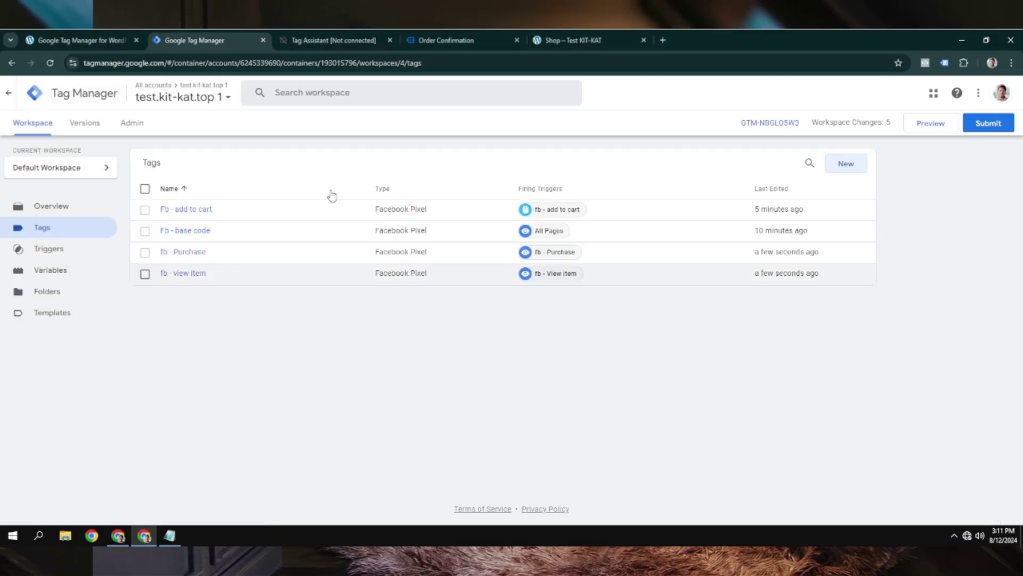
pyautogui.click(832, 163)
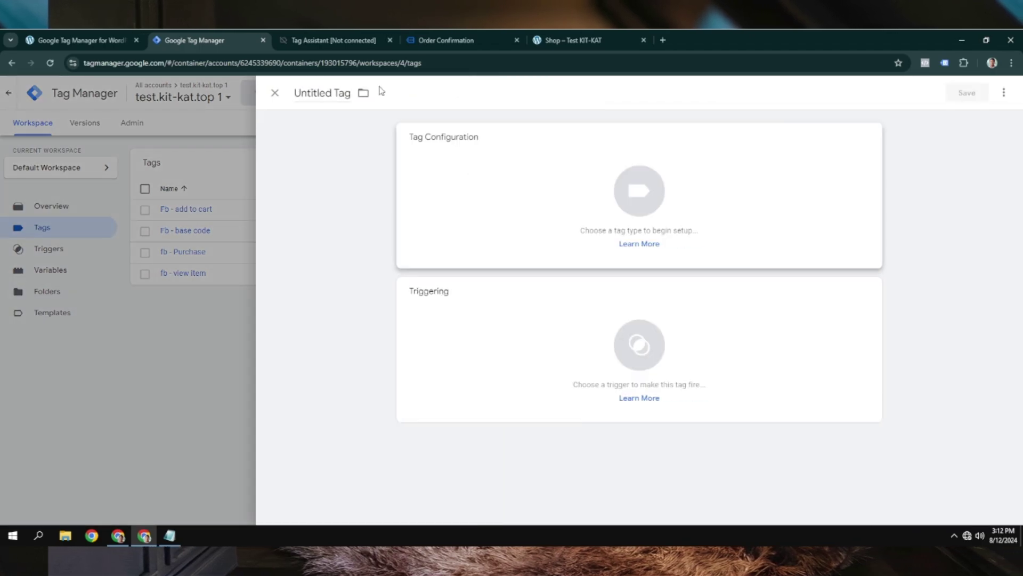
pyautogui.click(322, 93)
pyautogui.write('fb')
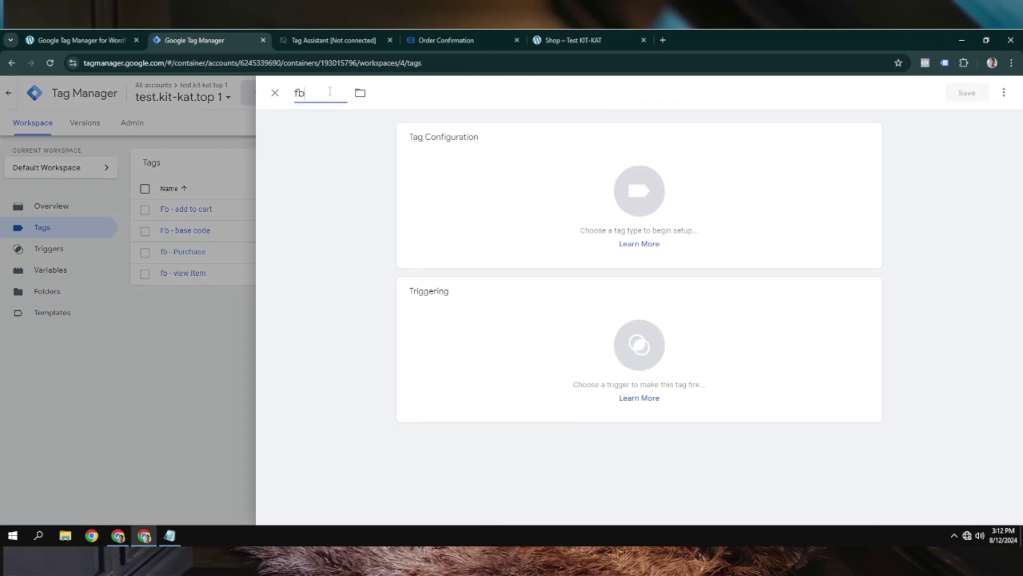
pyautogui.write(' - Initiate checkout')
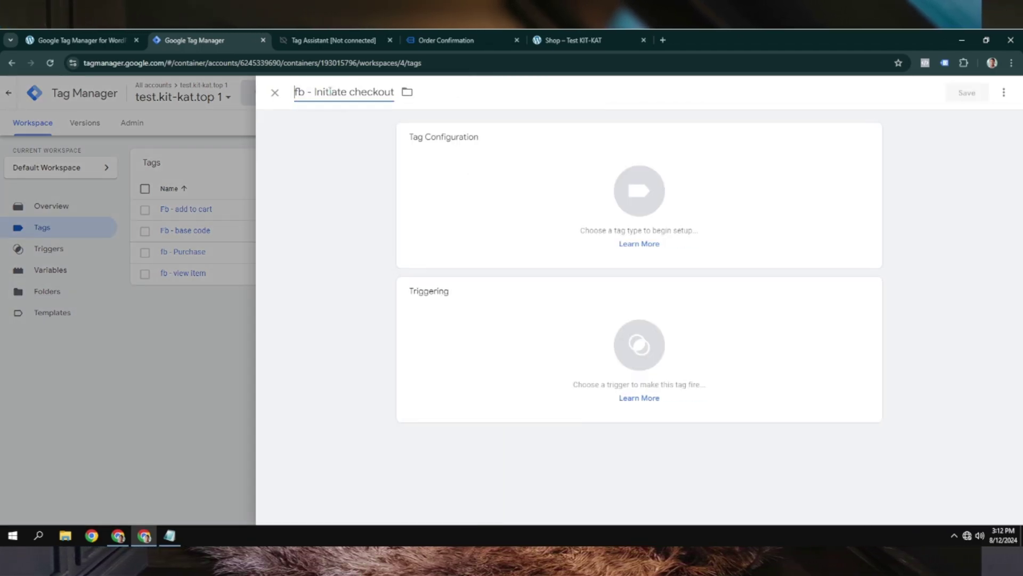
# Step: Configure the checkout tag as Facebook Pixel with the "fb pixel id" variable and the standard event InitiateCheckout
pyautogui.click(536, 197)
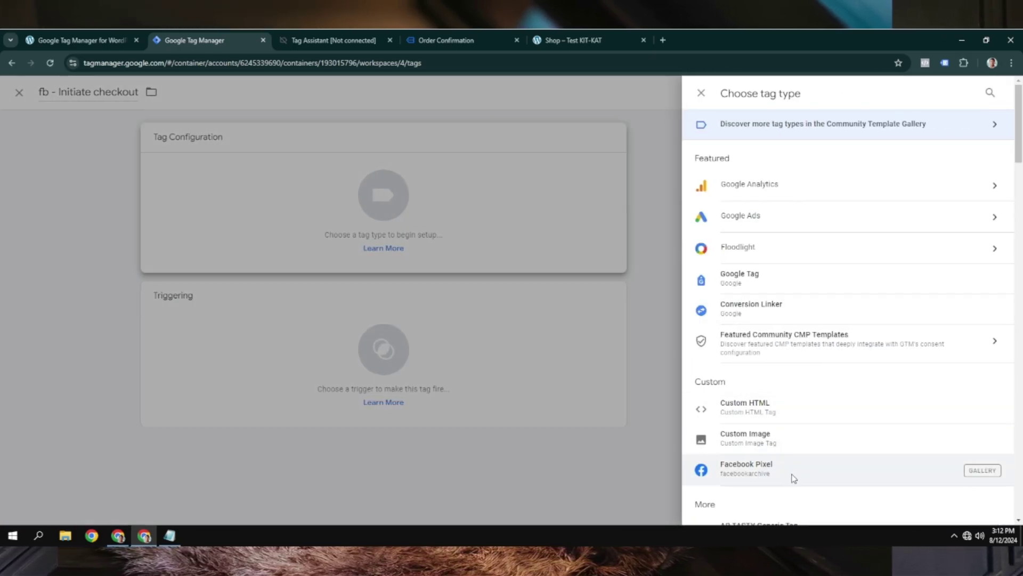
pyautogui.click(793, 477)
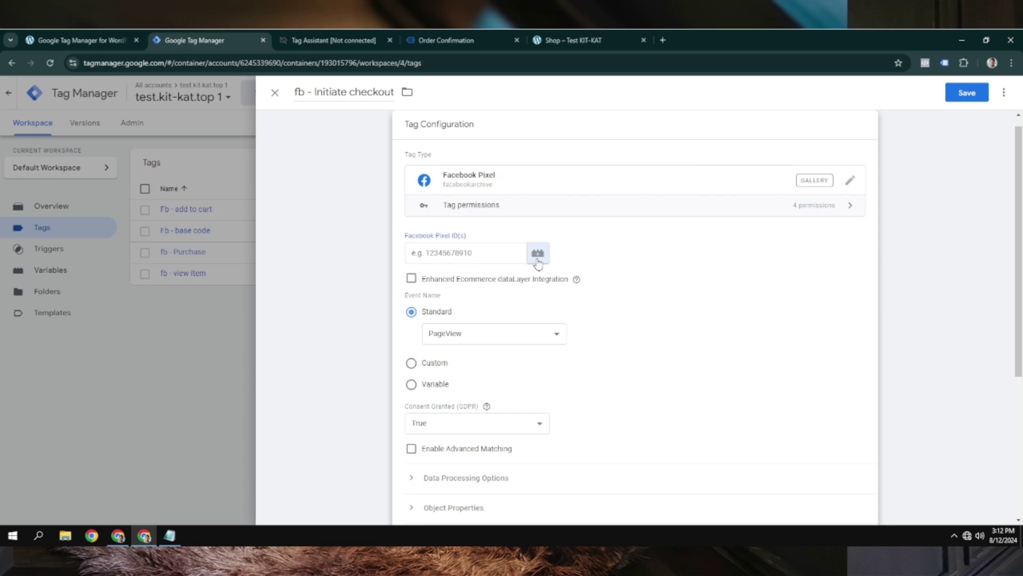
pyautogui.click(538, 253)
pyautogui.click(319, 183)
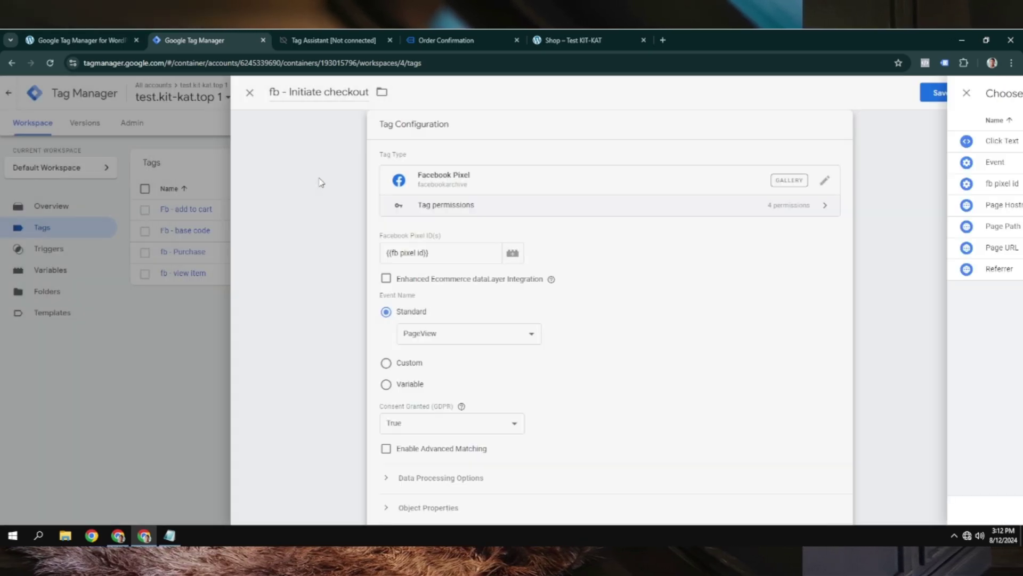
pyautogui.click(447, 288)
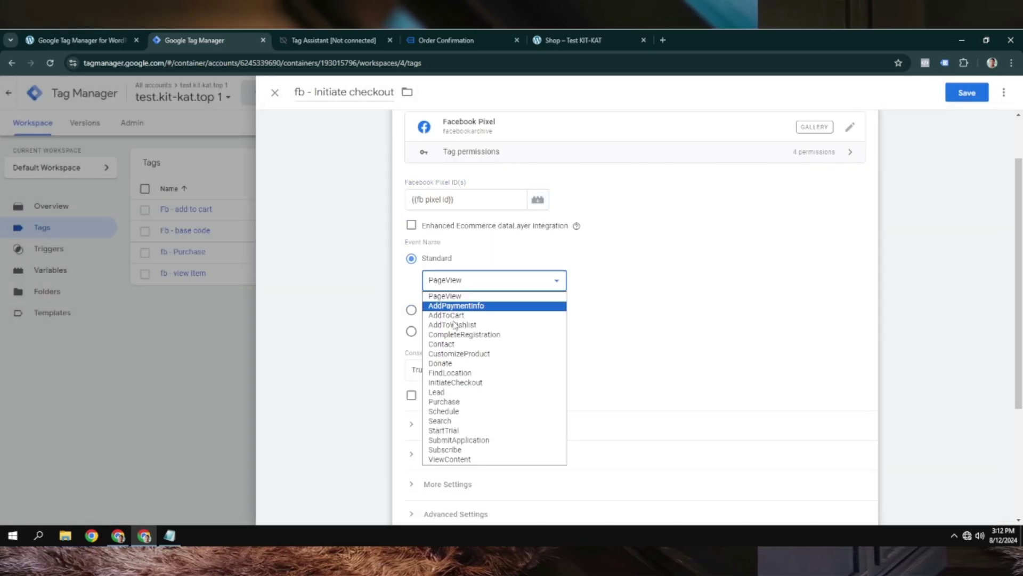
pyautogui.click(453, 372)
pyautogui.click(491, 280)
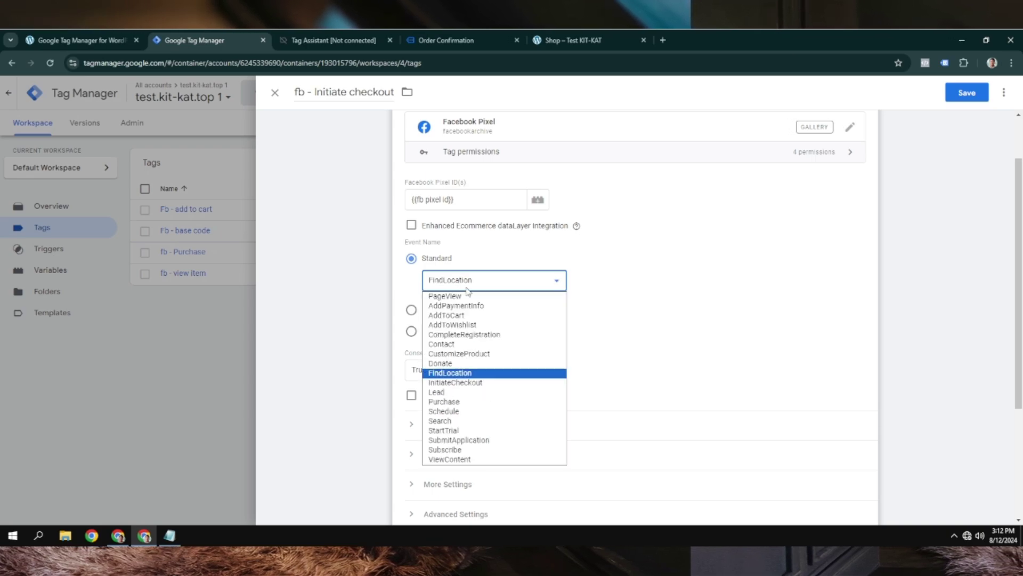
pyautogui.click(469, 383)
pyautogui.scroll(-3, 495, 309)
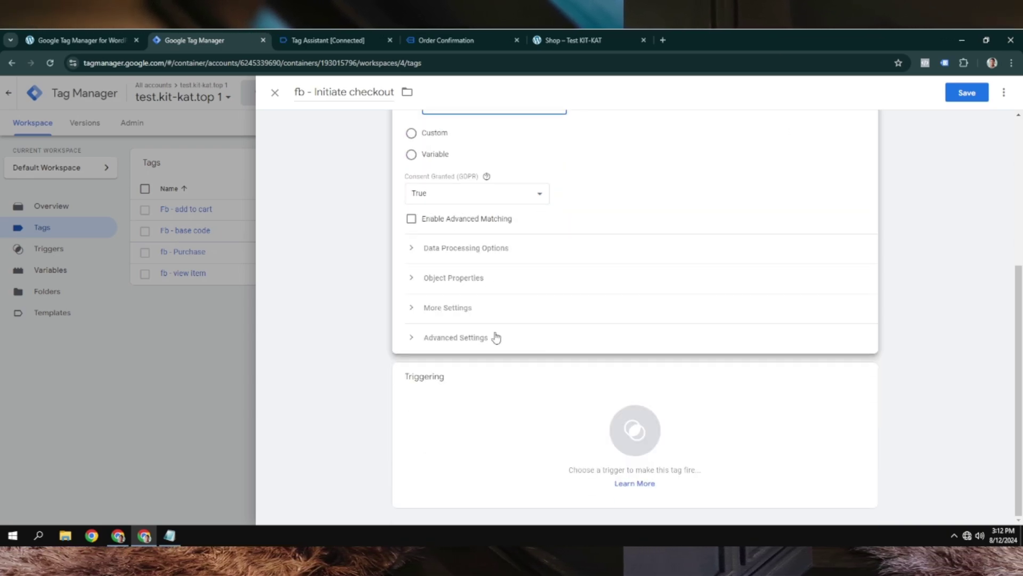
# Step: Assign the "fb - Initiate checkout" trigger to the checkout tag and save the tag
pyautogui.click(552, 418)
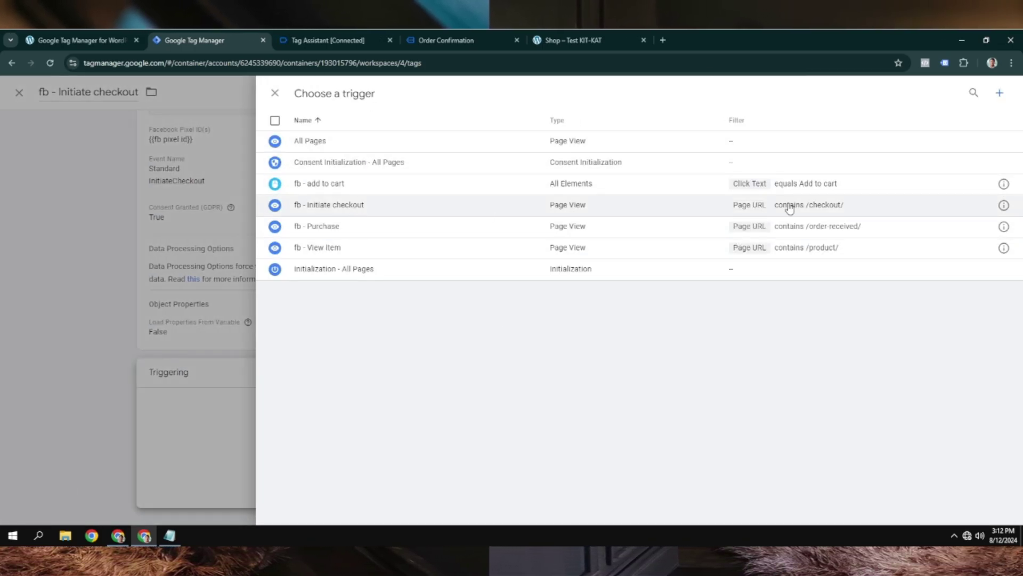
pyautogui.click(384, 207)
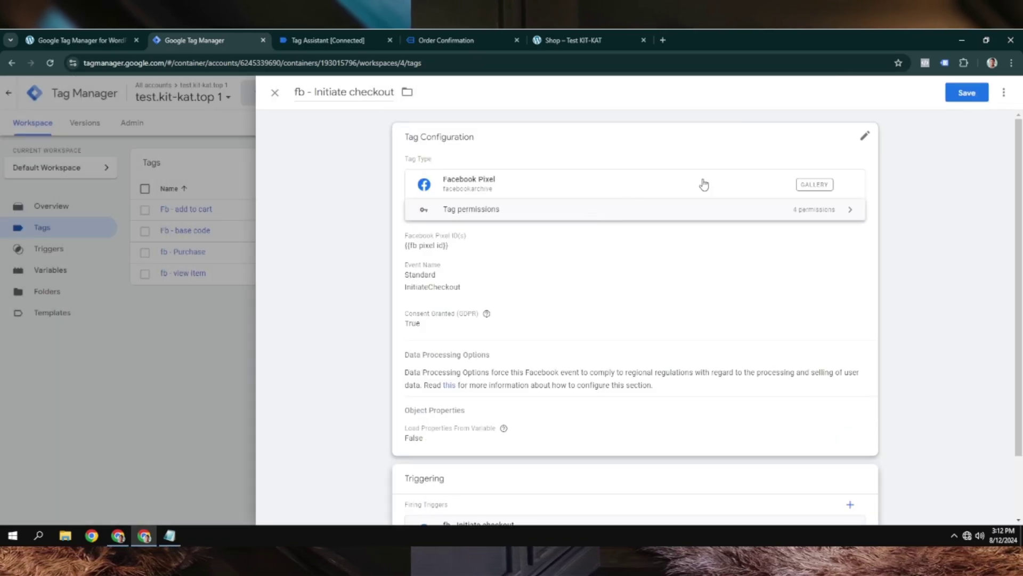
pyautogui.click(967, 93)
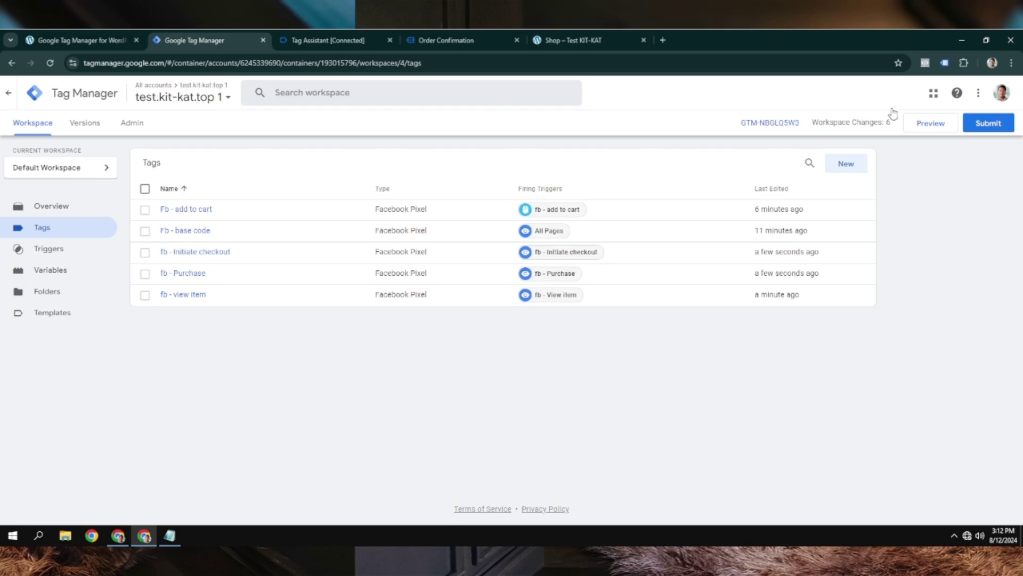
# Step: Submit the workspace changes and publish them to the Live environment without a version name or description
pyautogui.click(989, 123)
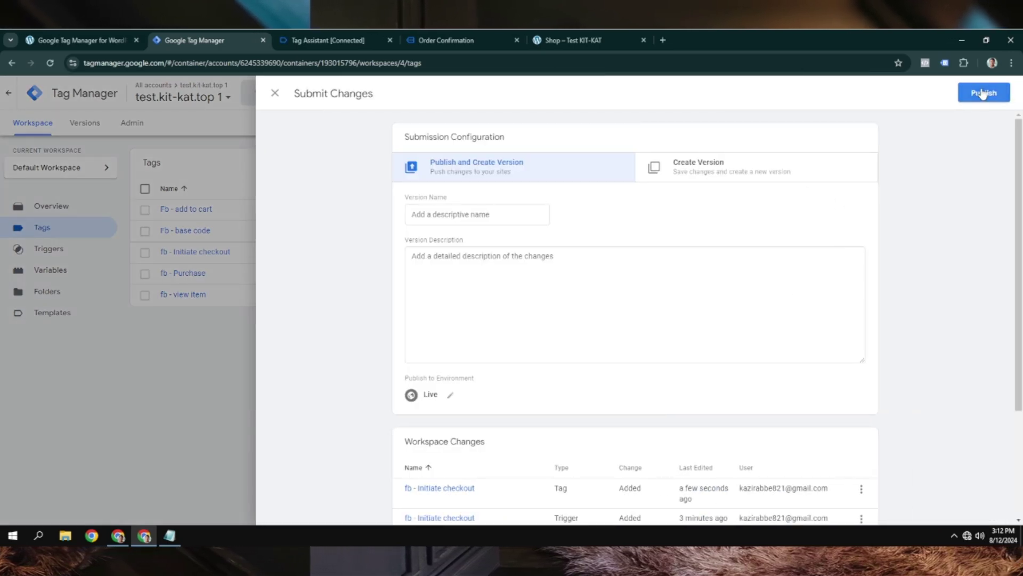
pyautogui.click(983, 93)
pyautogui.click(652, 404)
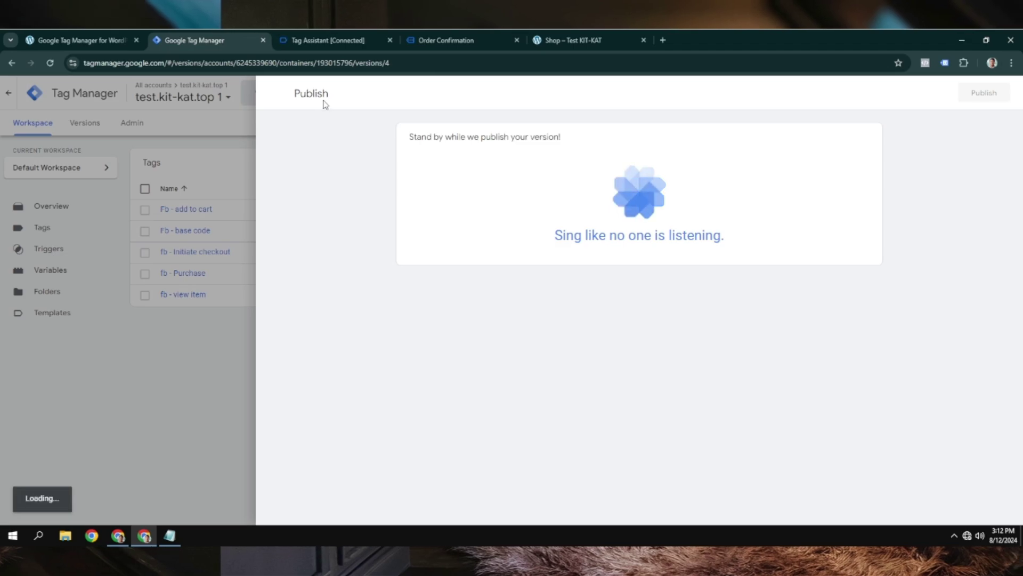
# Step: Switch to the store's order confirmation page and check it with Meta Pixel Helper
pyautogui.click(312, 48)
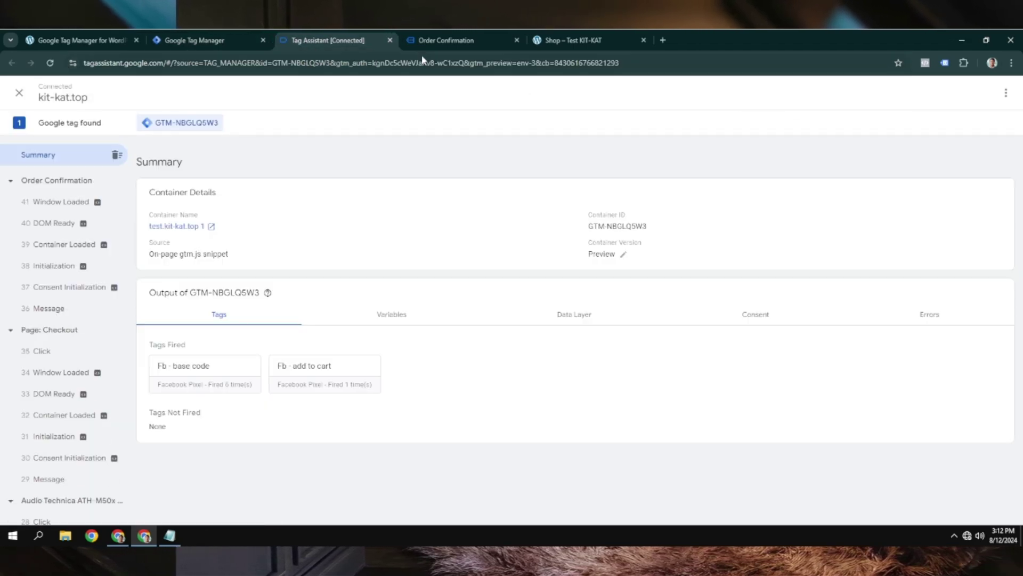
pyautogui.click(434, 45)
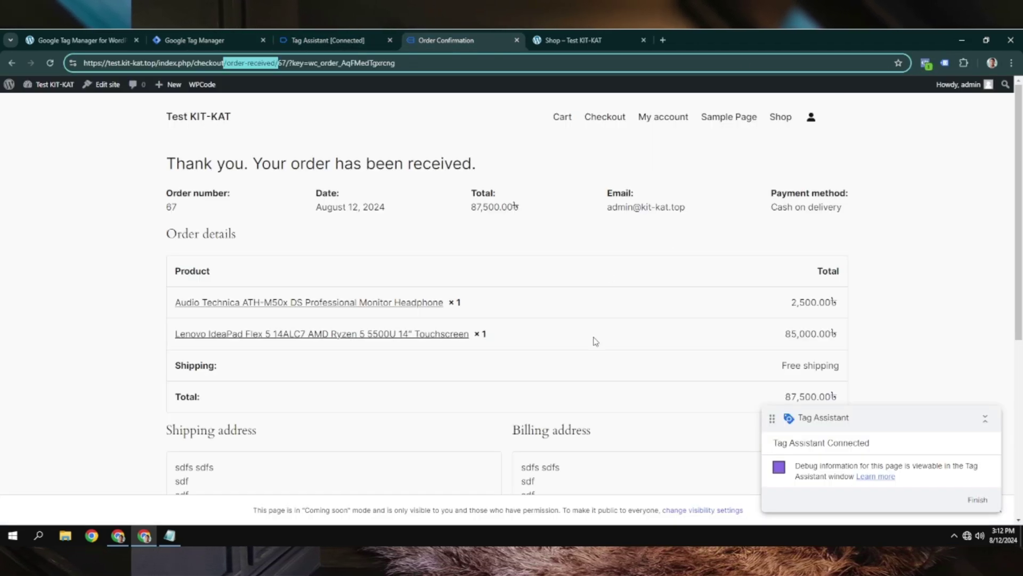
pyautogui.scroll(-5, 594, 340)
pyautogui.scroll(5, 595, 341)
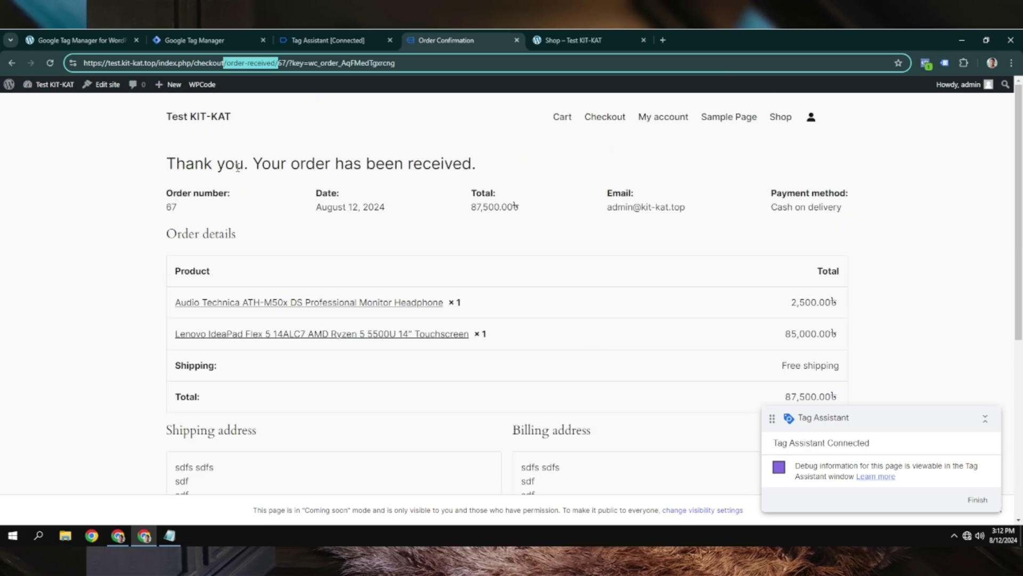
pyautogui.moveTo(186, 163); pyautogui.dragTo(550, 166)
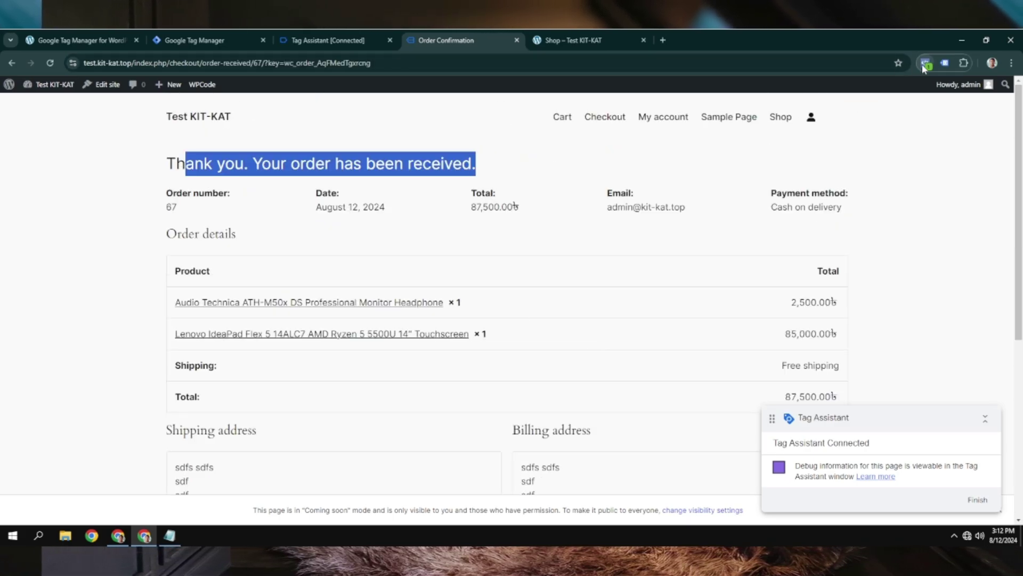
pyautogui.click(927, 62)
pyautogui.click(547, 165)
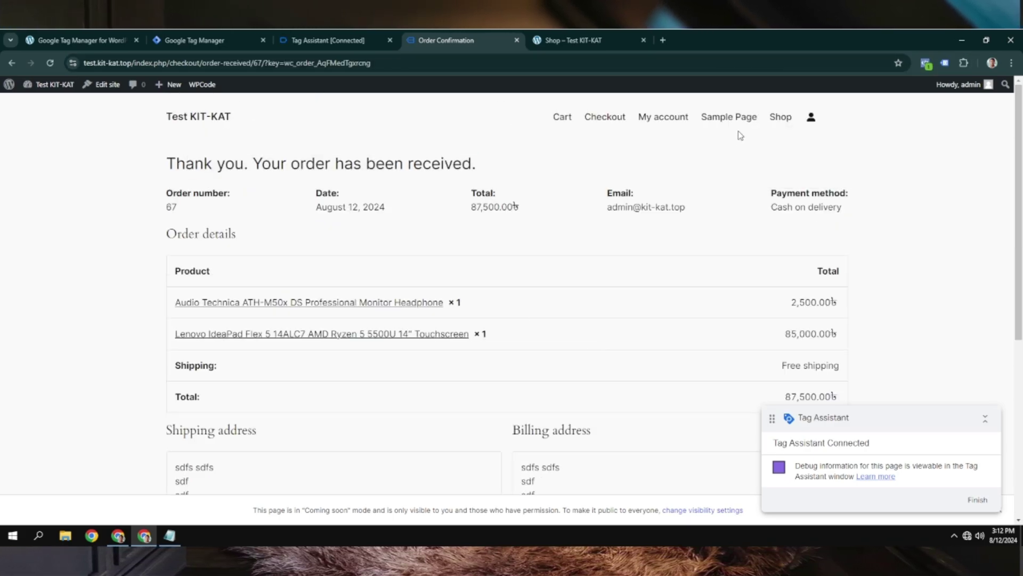
# Step: Open the Audio Technica ATH-M50x headphone page from the store's shop and examine its pixel events in Meta Pixel Helper
pyautogui.click(782, 118)
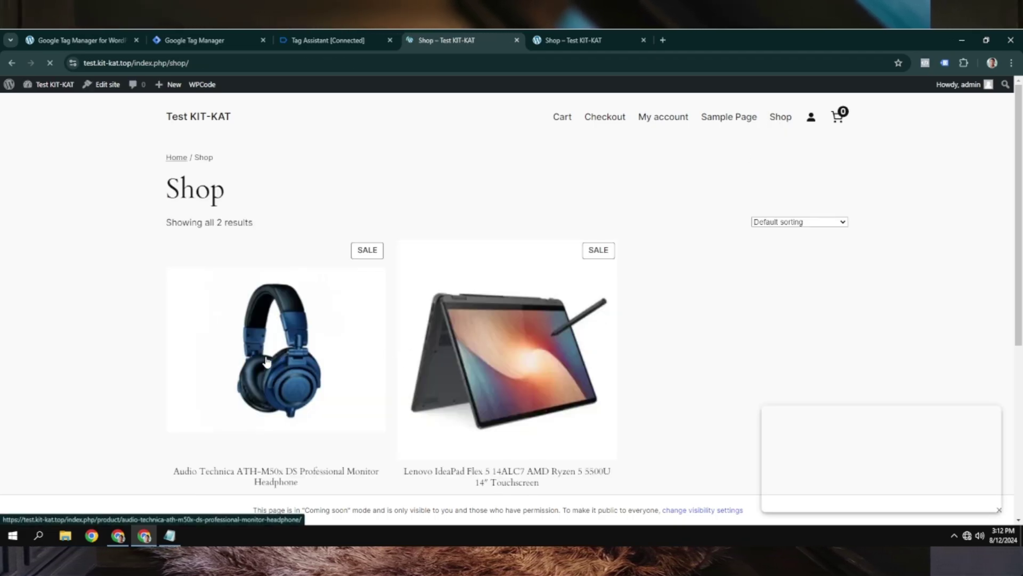
pyautogui.scroll(-2, 274, 336)
pyautogui.scroll(2, 275, 334)
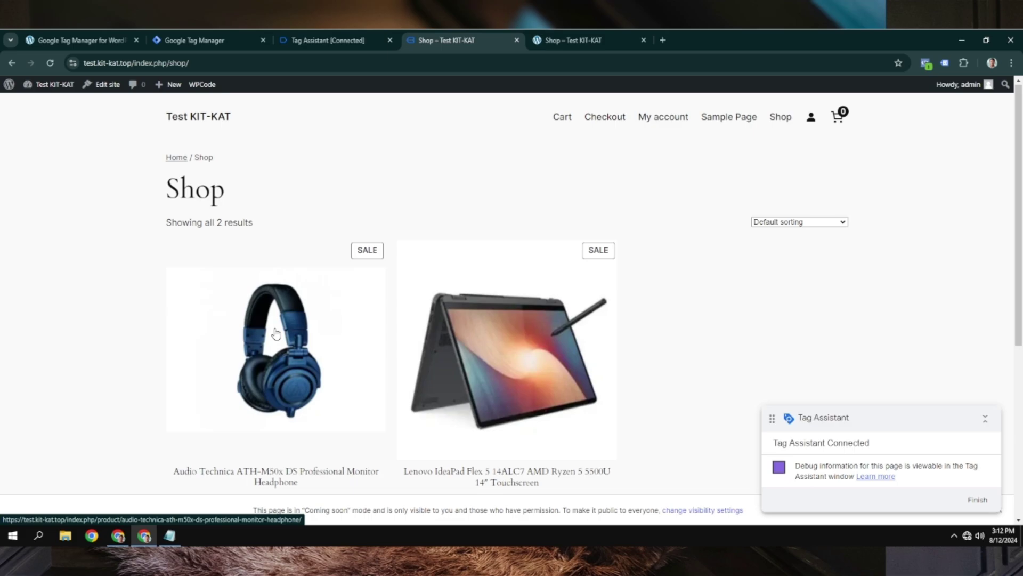
pyautogui.scroll(-4, 308, 357)
pyautogui.scroll(3, 306, 356)
pyautogui.scroll(1, 306, 356)
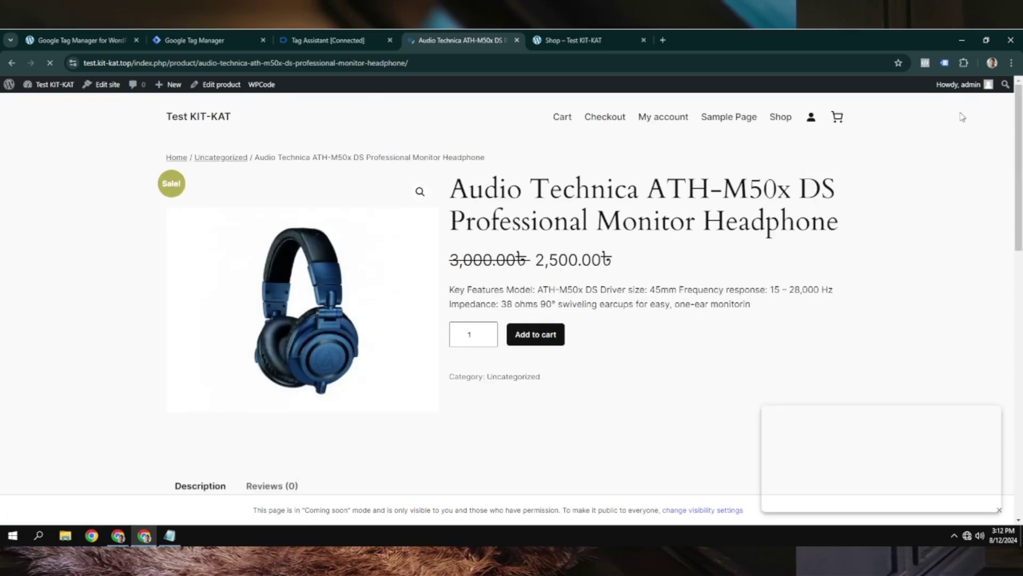
pyautogui.click(926, 64)
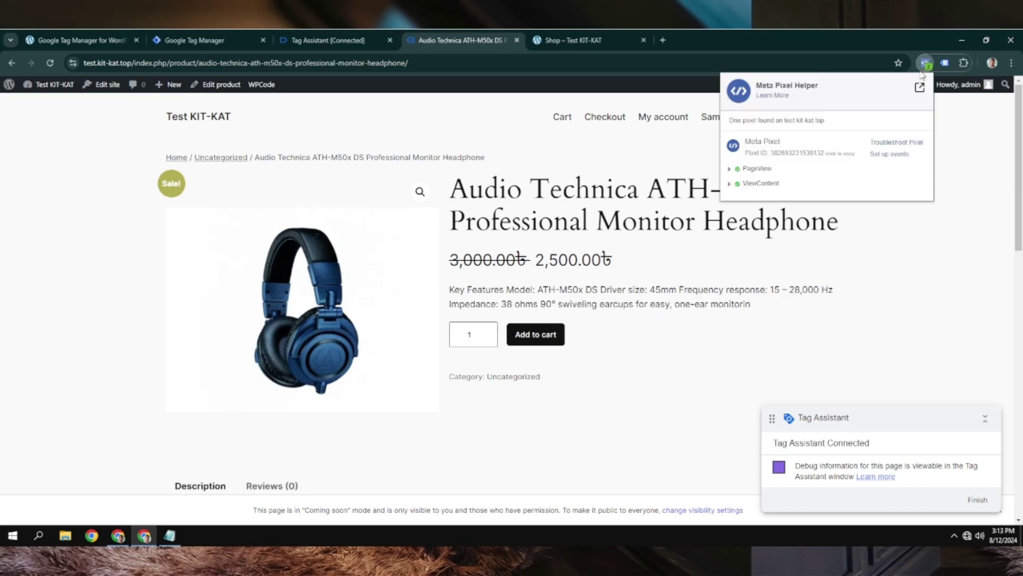
pyautogui.moveTo(781, 186); pyautogui.dragTo(738, 186)
pyautogui.click(676, 357)
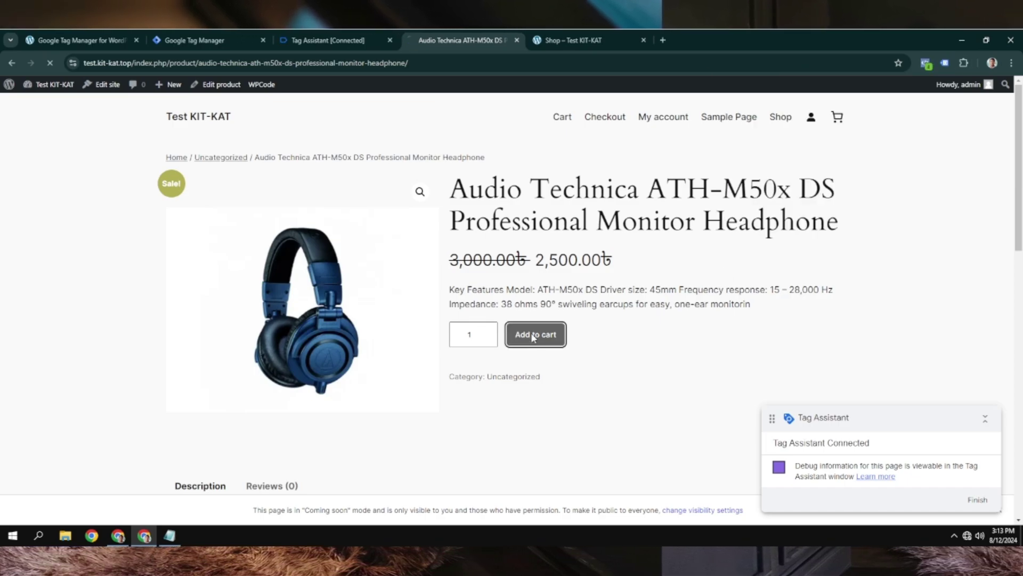
# Step: Add one Audio Technica headphone to the cart and check the page's pixel events in Meta Pixel Helper
pyautogui.click(532, 335)
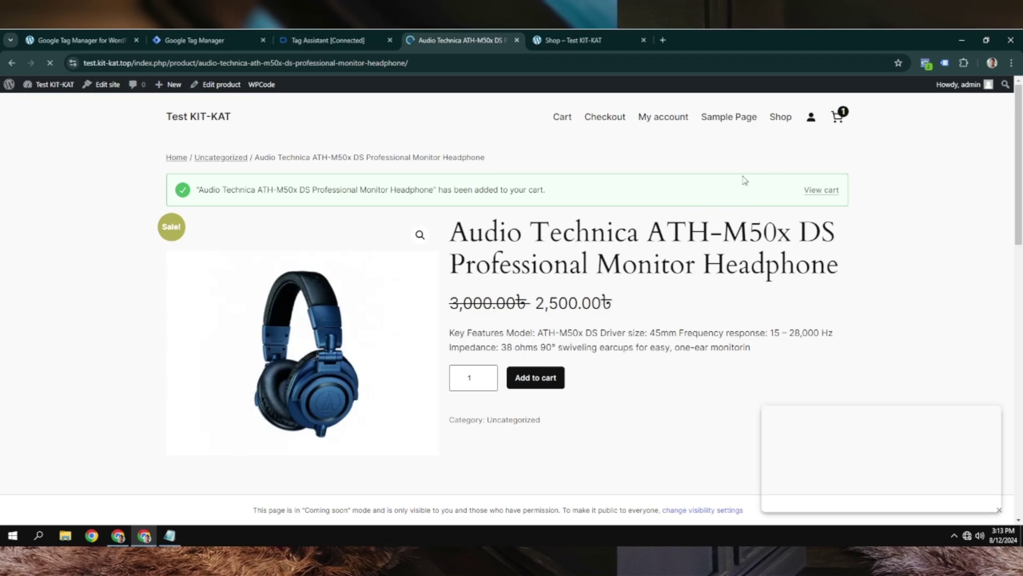
pyautogui.click(926, 63)
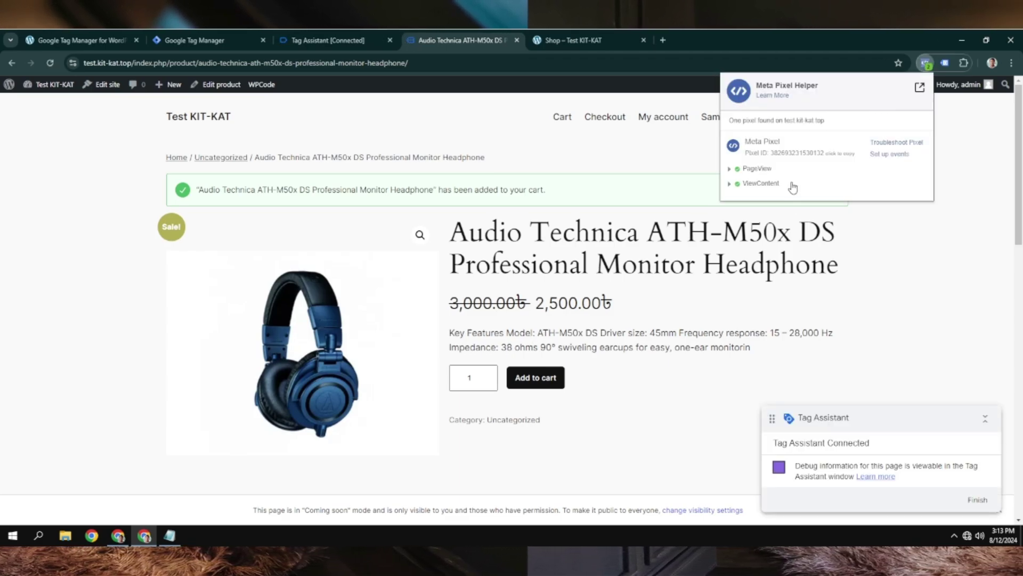
pyautogui.click(877, 313)
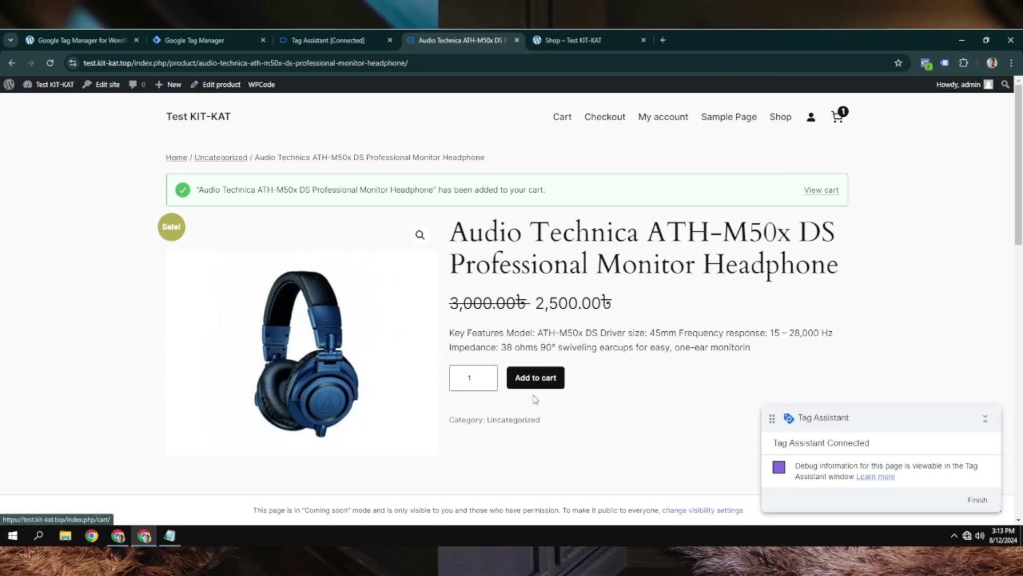
# Step: View the cart, highlight the /cart/ part of its URL, and proceed to the checkout page
pyautogui.click(821, 190)
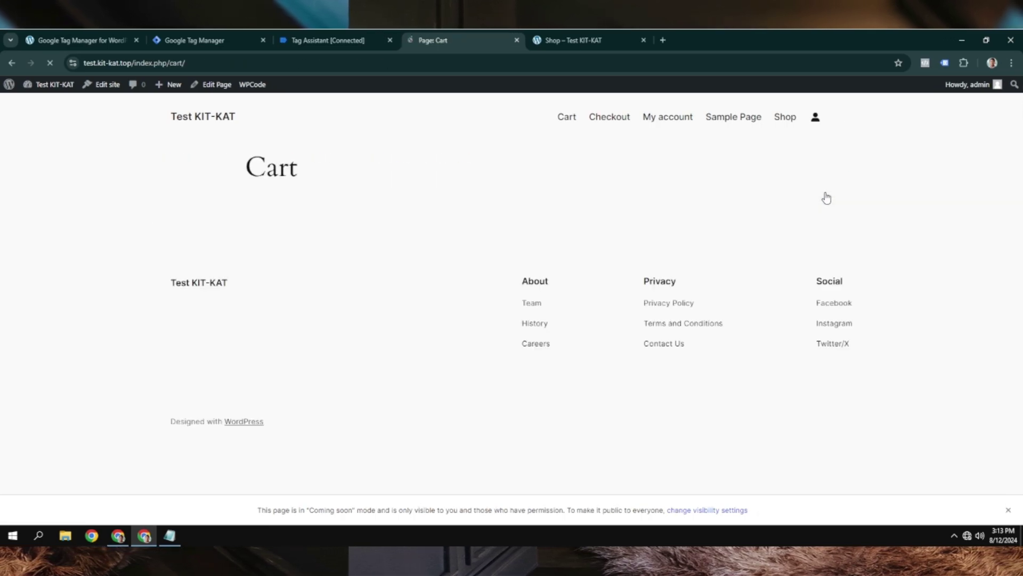
pyautogui.moveTo(201, 64); pyautogui.dragTo(171, 71)
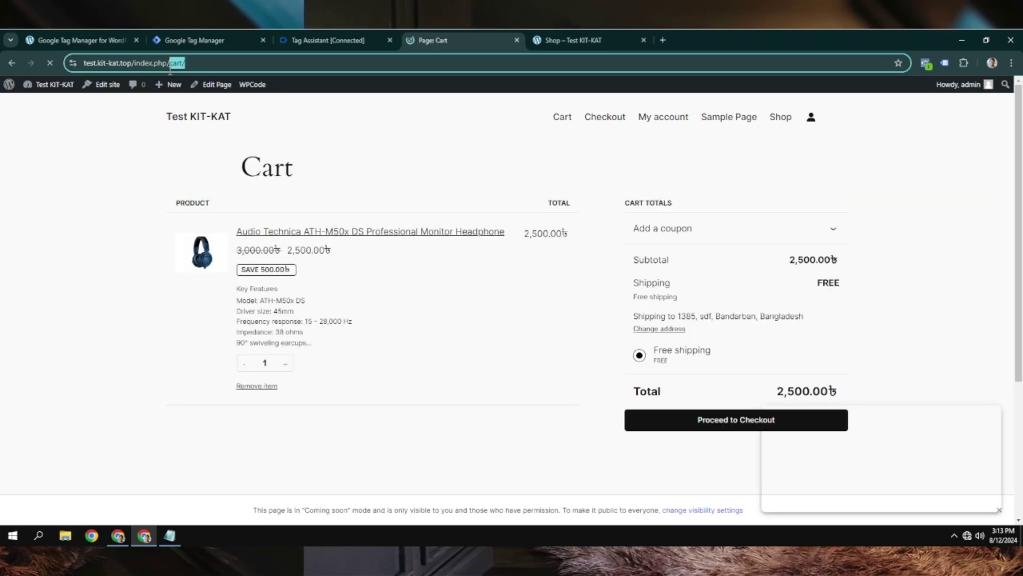
pyautogui.scroll(-3, 637, 429)
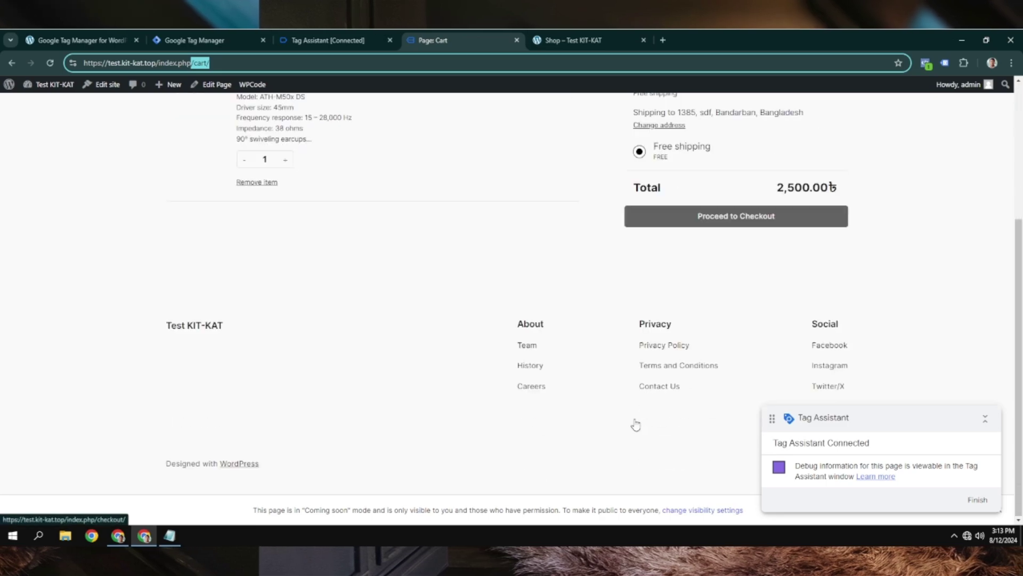
pyautogui.click(715, 226)
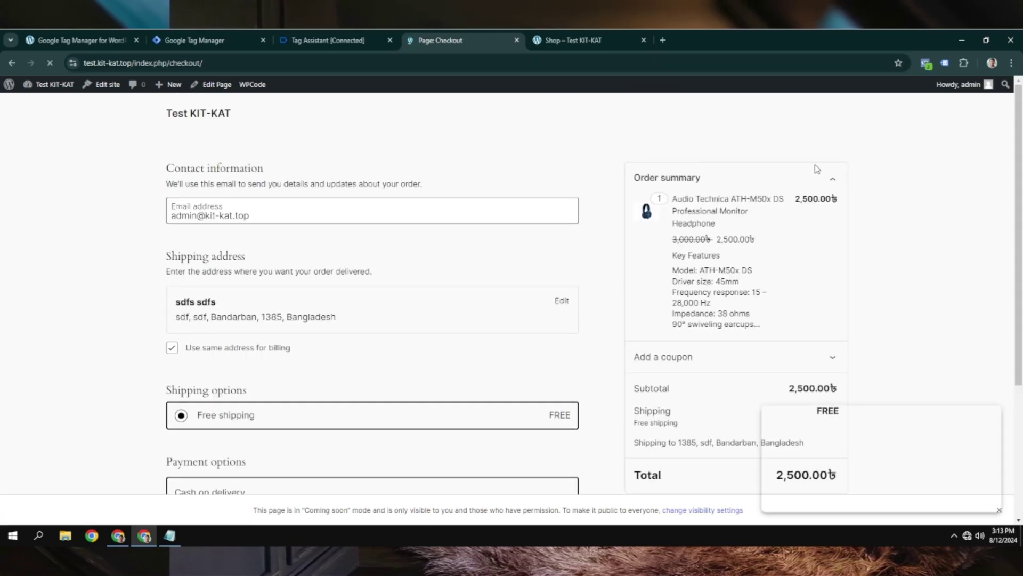
# Step: Examine the InitiateCheckout and PageView event details in Meta Pixel Helper and review the fired tags in Tag Assistant
pyautogui.click(926, 63)
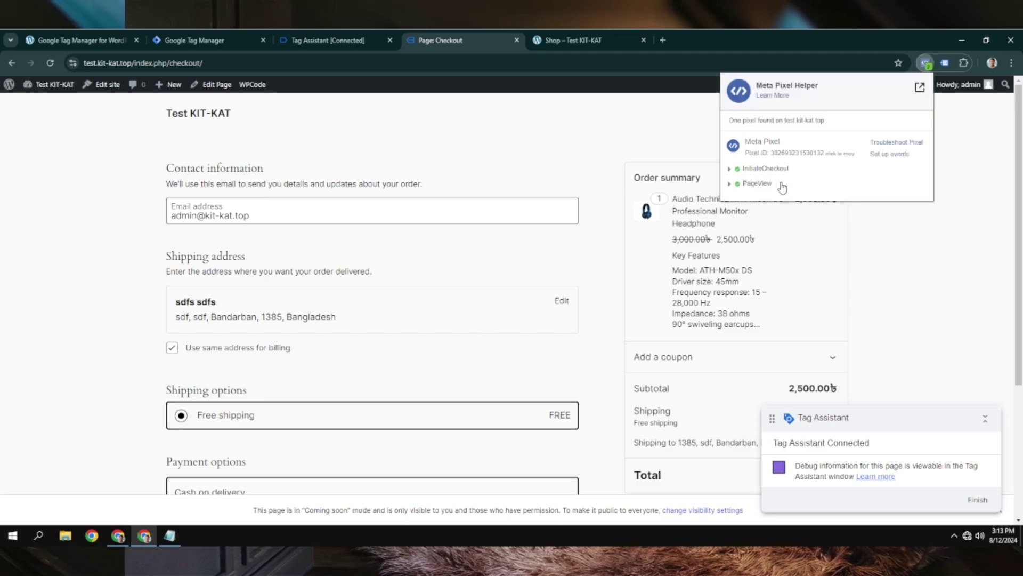
pyautogui.click(762, 183)
pyautogui.tripleClick(741, 169)
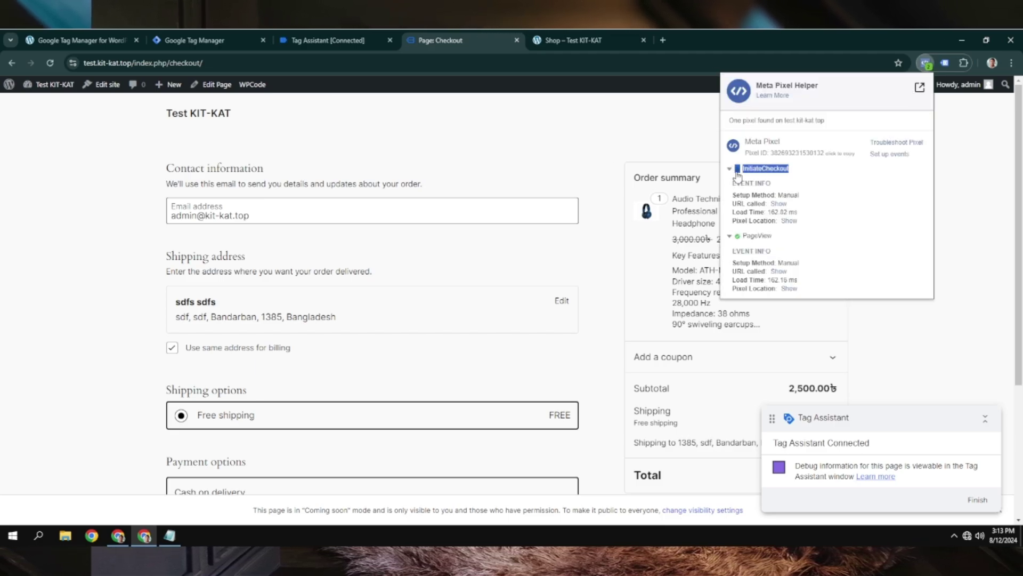
pyautogui.click(815, 168)
pyautogui.click(315, 42)
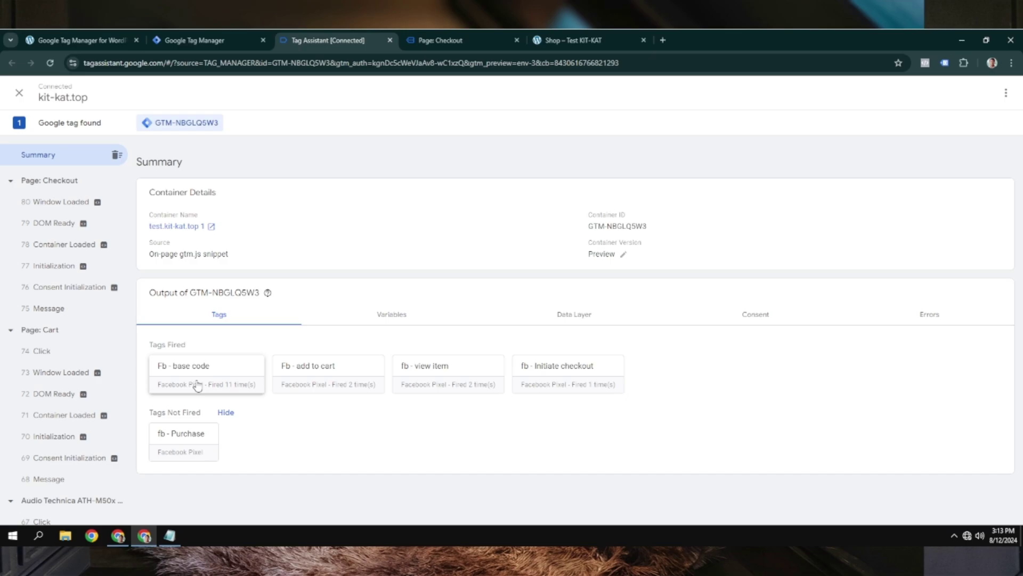
# Step: Return to the checkout page and place the headphone order with cash on delivery
pyautogui.click(468, 38)
pyautogui.scroll(-3, 441, 285)
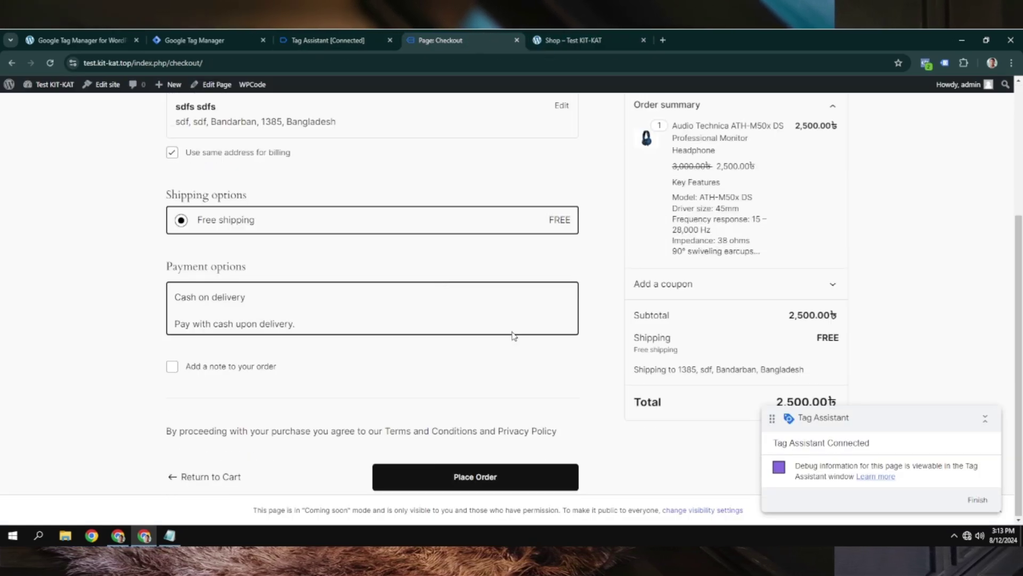
pyautogui.click(434, 475)
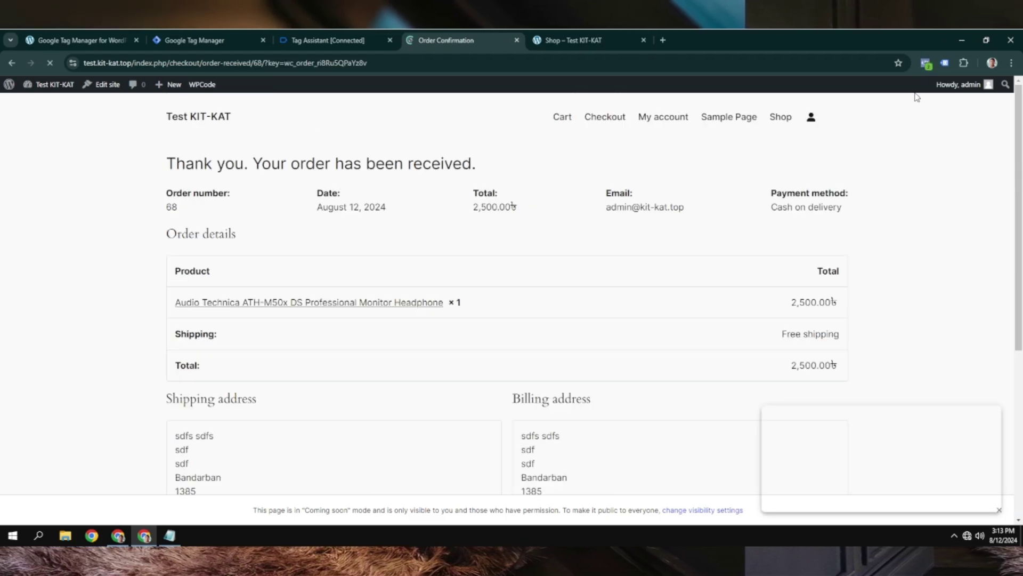
# Step: Examine the Purchase event for the order confirmation page in Meta Pixel Helper
pyautogui.click(926, 63)
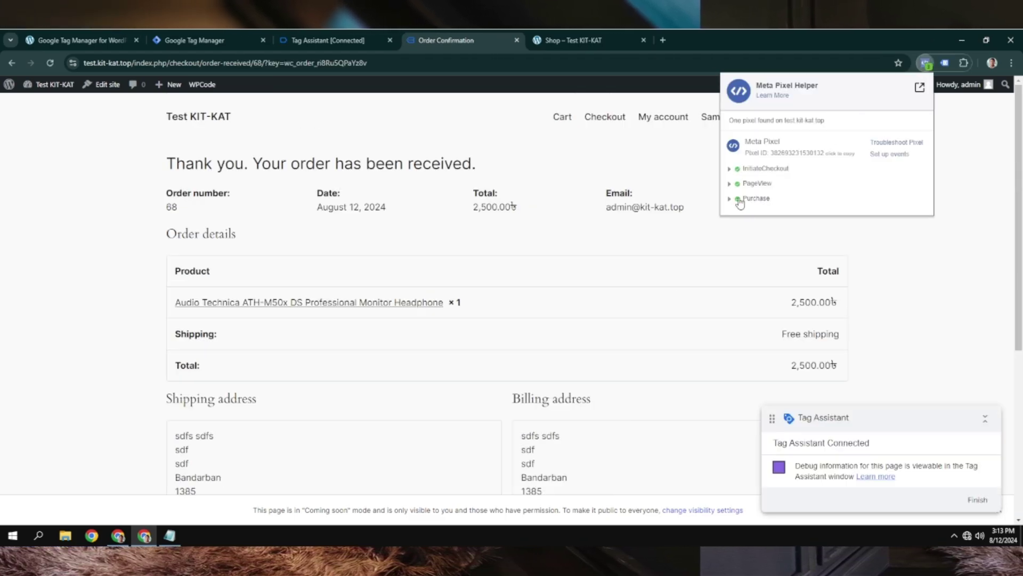
pyautogui.click(740, 199)
pyautogui.click(739, 200)
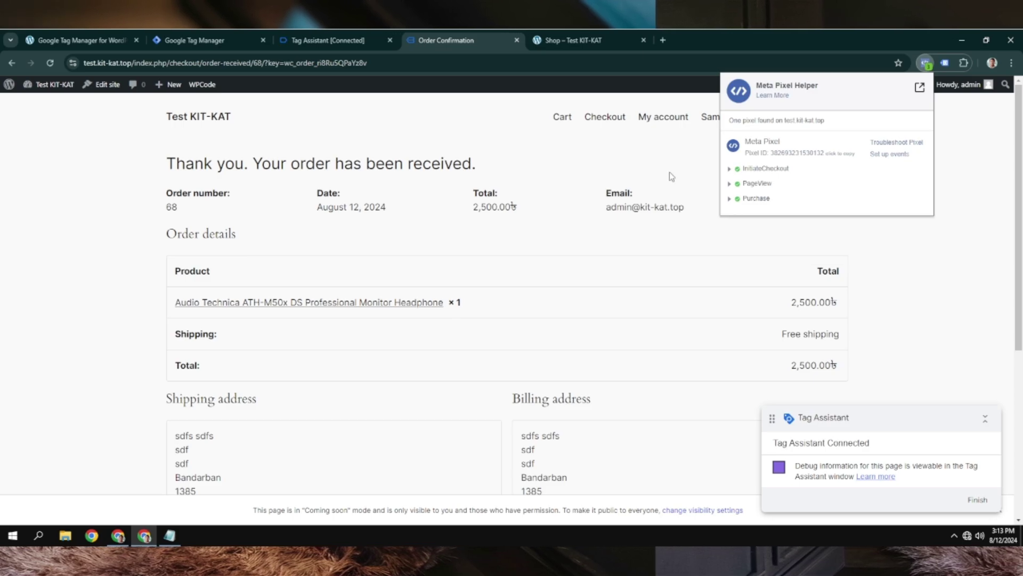
pyautogui.click(241, 111)
# Step: Open the store's shop page, and in Tag Assistant clear the list of recorded debug events
pyautogui.click(781, 117)
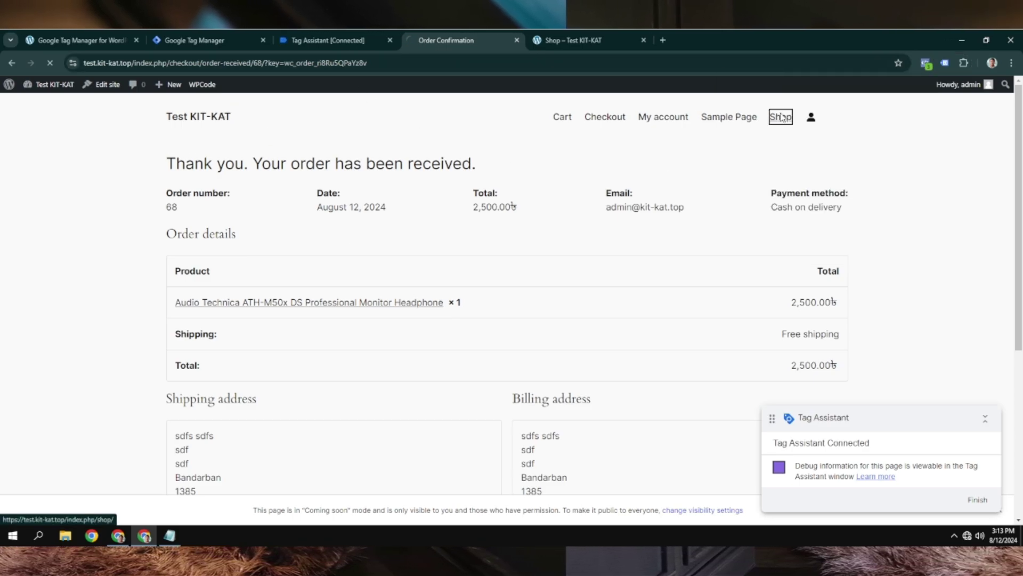
pyautogui.scroll(-2, 304, 437)
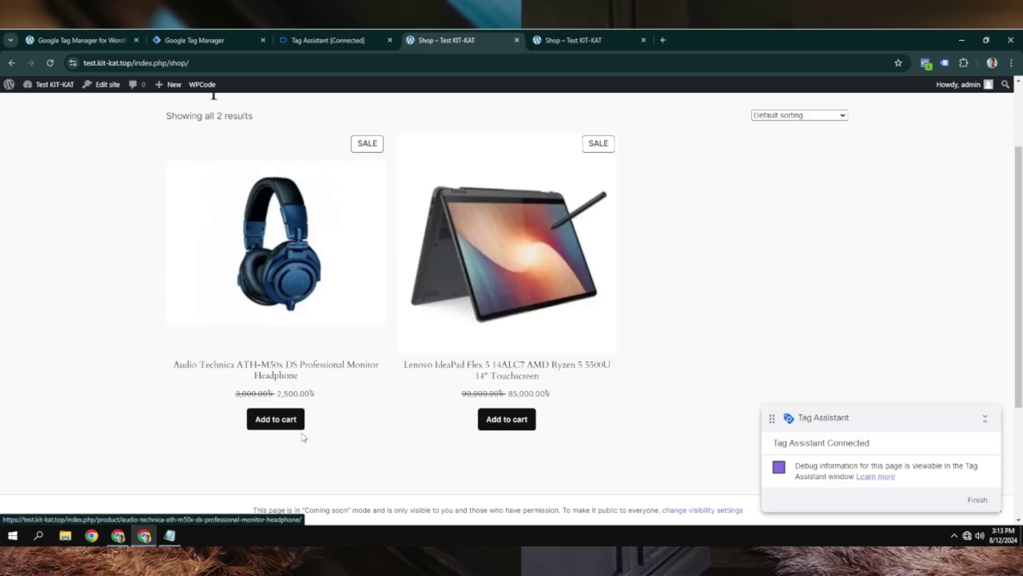
pyautogui.click(308, 39)
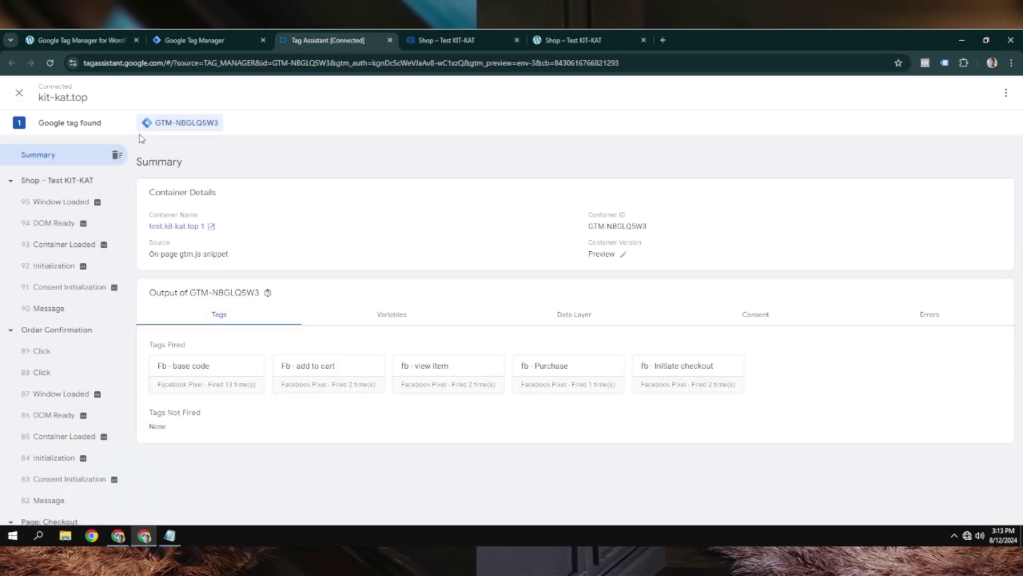
pyautogui.click(116, 154)
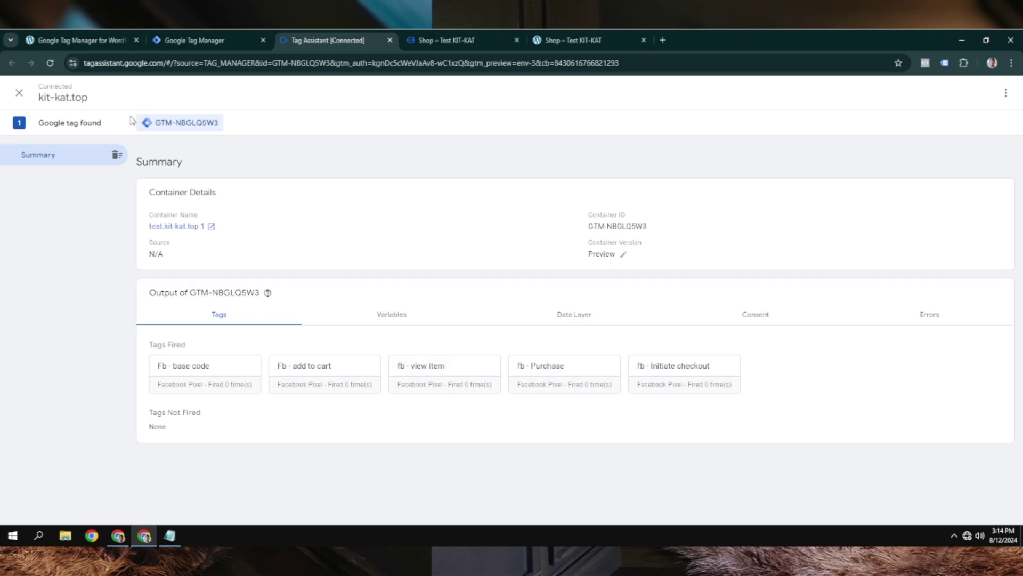
# Step: Return to the shop page and add the Audio Technica headphone to the cart from the product list
pyautogui.click(456, 37)
pyautogui.scroll(2, 860, 144)
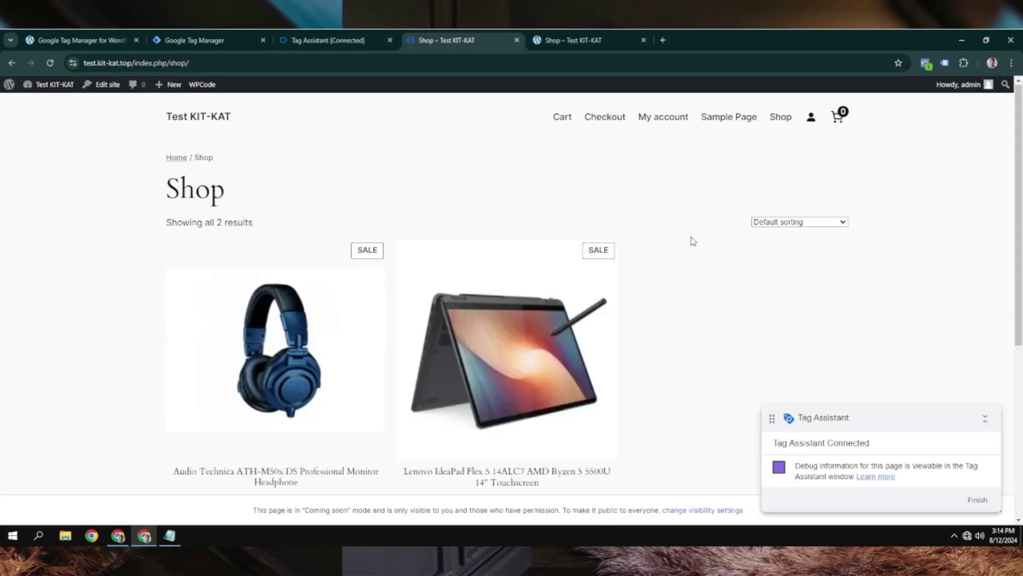
pyautogui.scroll(-4, 692, 241)
pyautogui.click(276, 315)
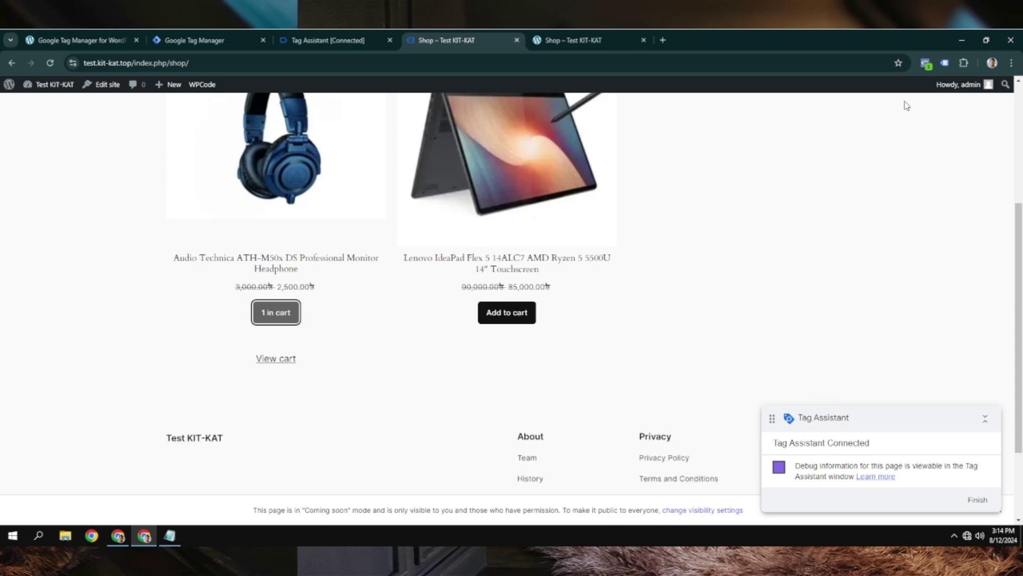
# Step: Examine the headphone's AddToCart event details in Meta Pixel Helper, then reload the shop page and check its pixel events
pyautogui.click(925, 63)
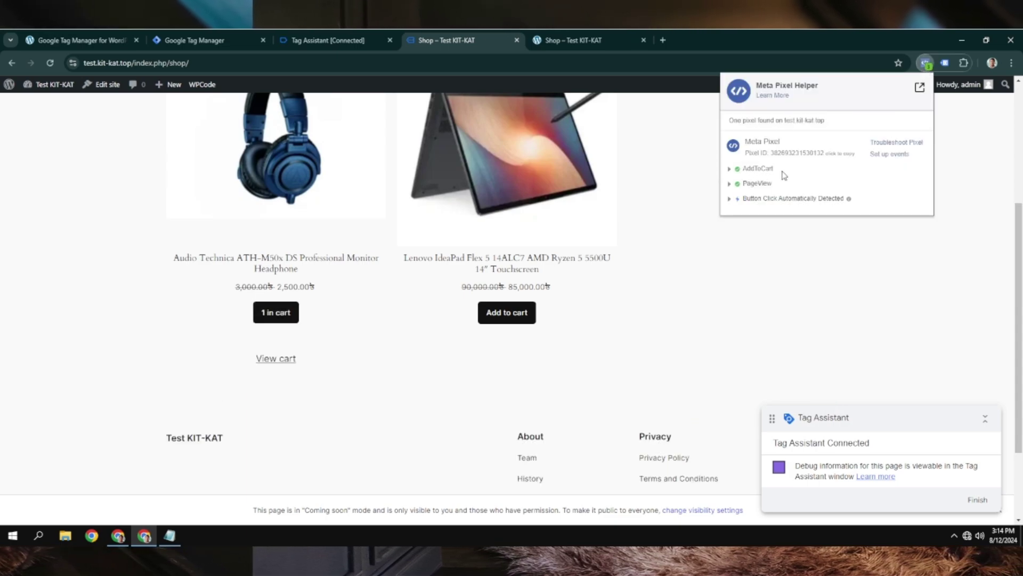
pyautogui.click(729, 169)
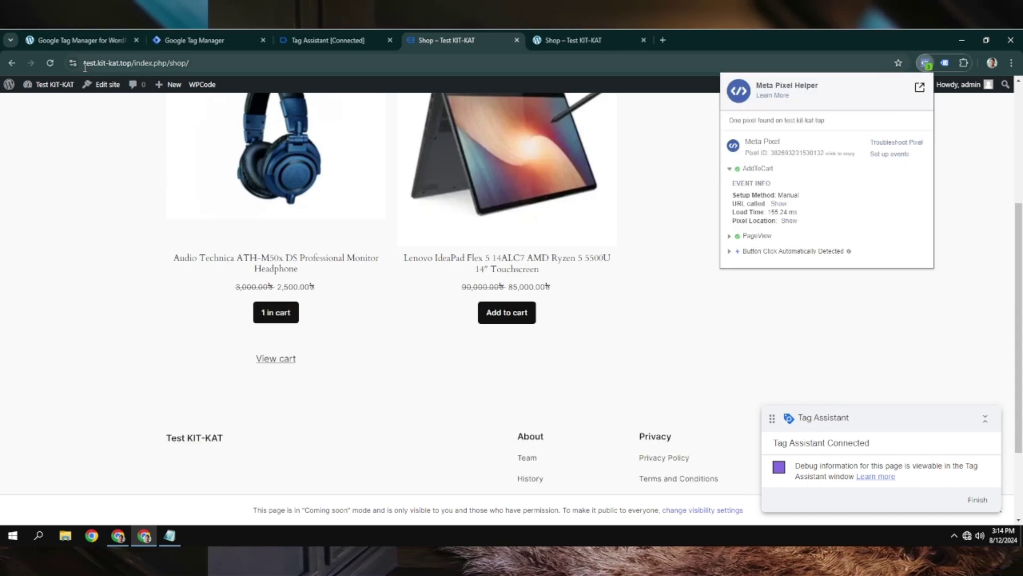
pyautogui.click(50, 64)
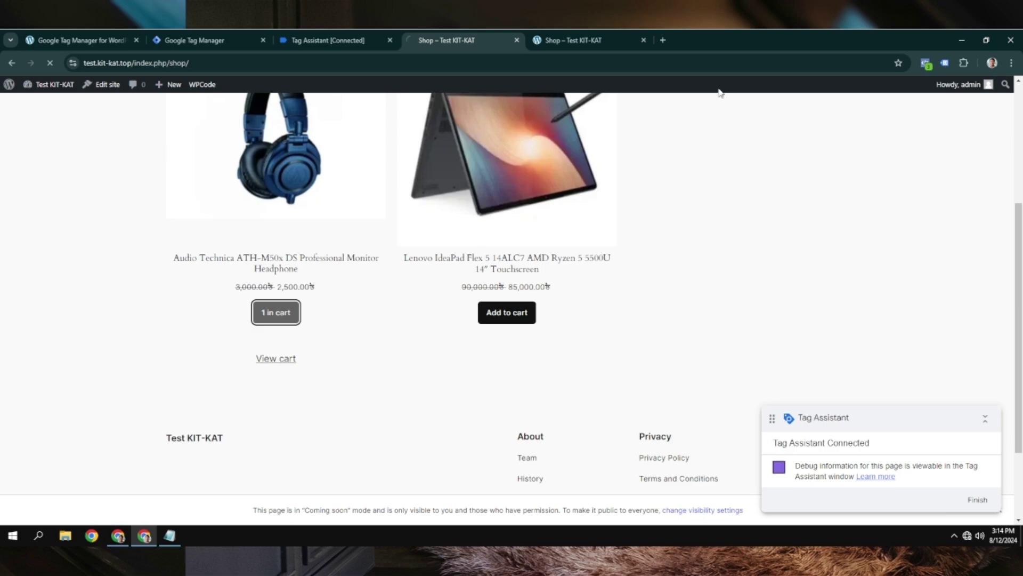
pyautogui.click(926, 63)
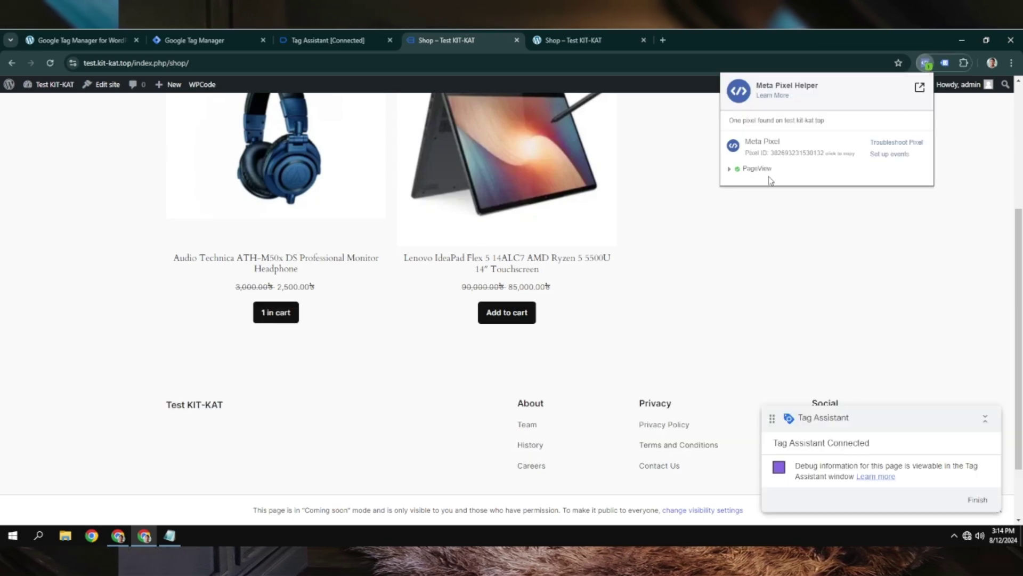
pyautogui.click(754, 222)
# Step: Add the Lenovo IdeaPad Flex 5 laptop to the cart from the product list and check its AddToCart event in Meta Pixel Helper
pyautogui.click(517, 317)
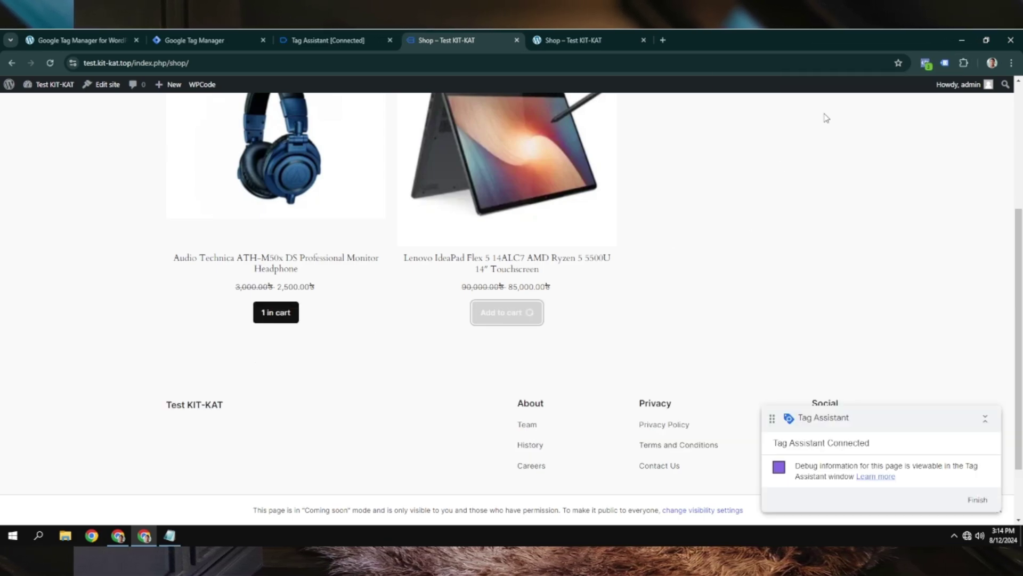
pyautogui.click(926, 64)
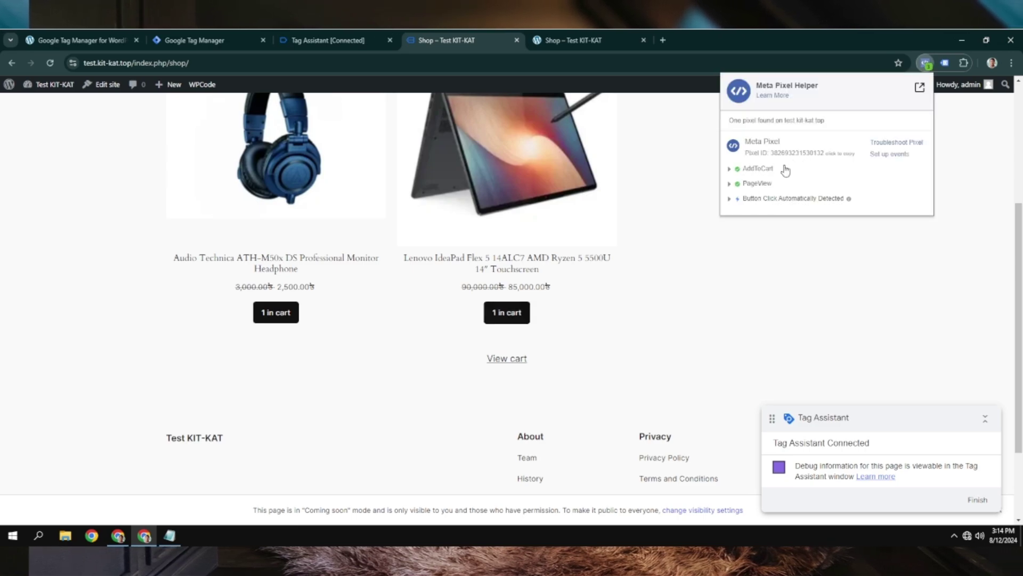
pyautogui.doubleClick(762, 168)
pyautogui.click(674, 313)
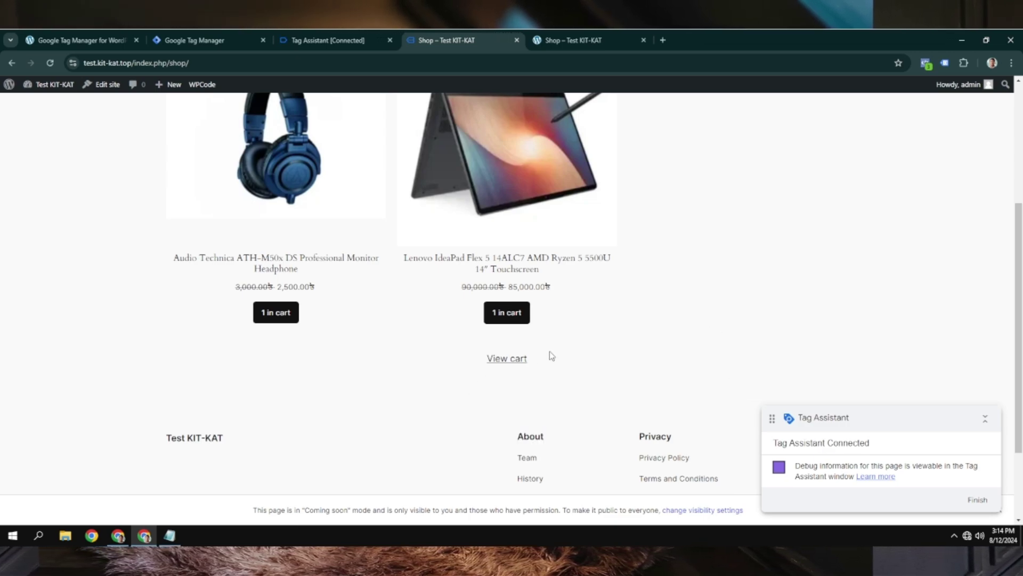
pyautogui.moveTo(551, 357); pyautogui.dragTo(492, 358)
pyautogui.click(479, 358)
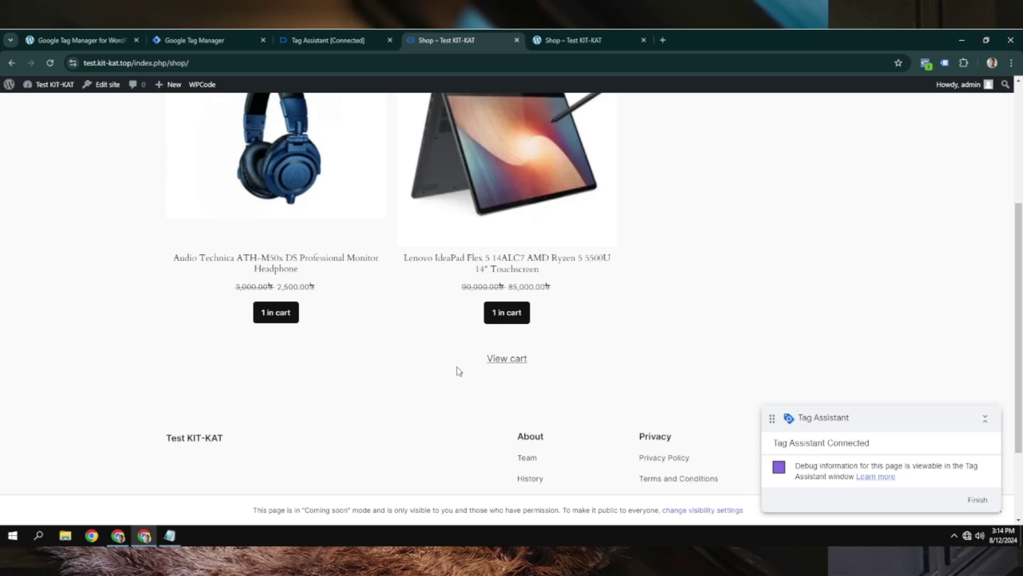